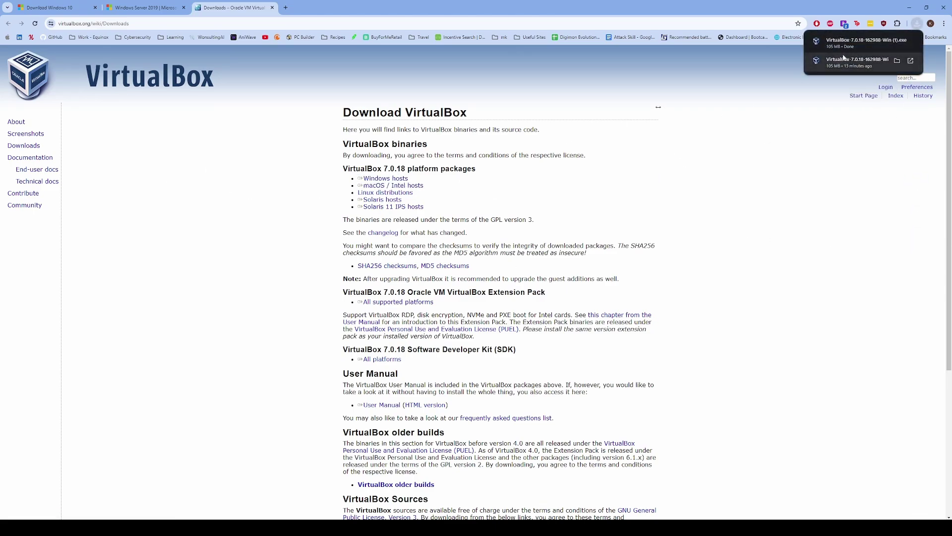
# - Install VirtualBox 7.0.18 with default features, accepting the network and Python warnings, and launch it
pyautogui.click(844, 59)
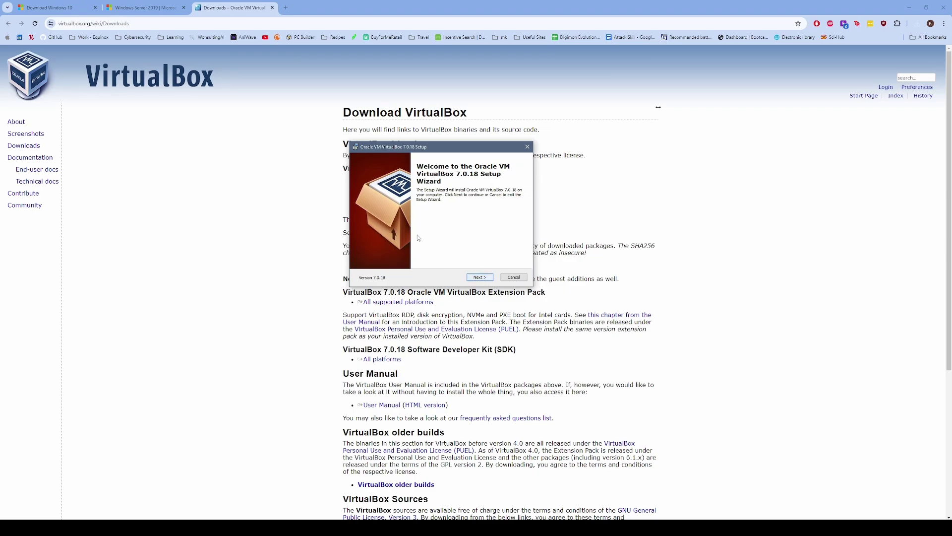
pyautogui.click(474, 278)
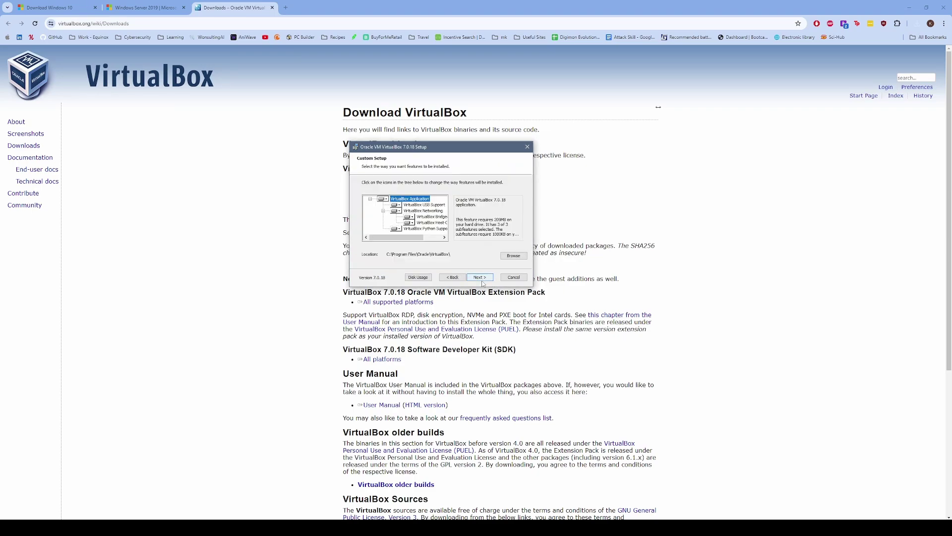
pyautogui.click(483, 280)
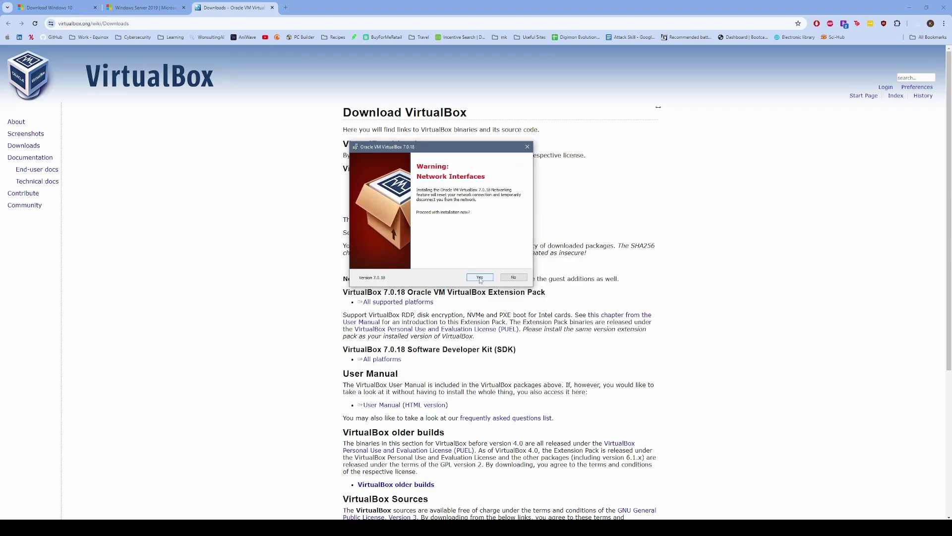
pyautogui.click(480, 279)
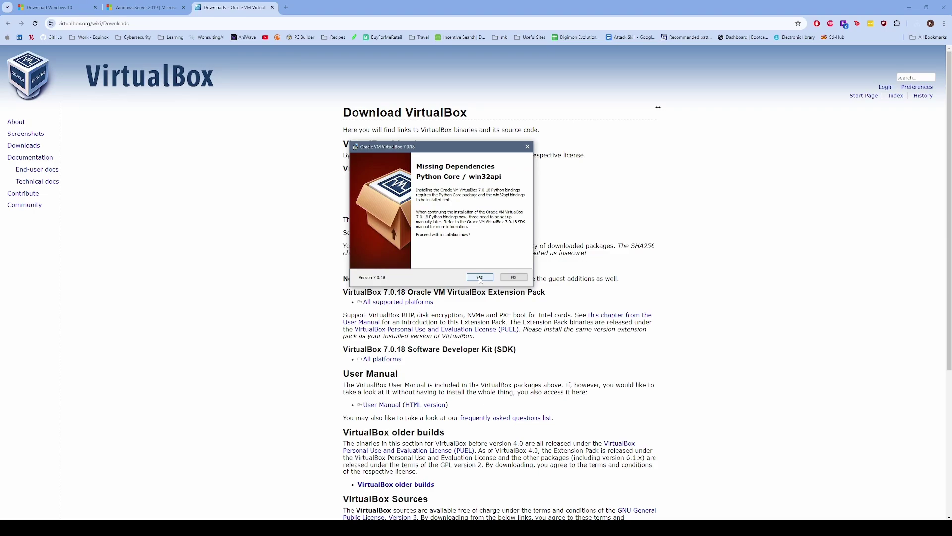
pyautogui.click(480, 278)
pyautogui.click(493, 278)
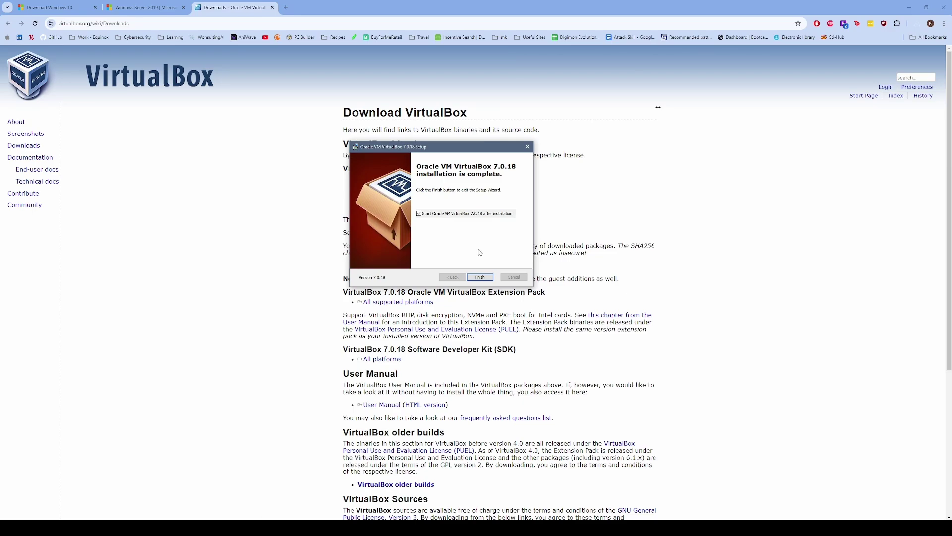
pyautogui.click(481, 277)
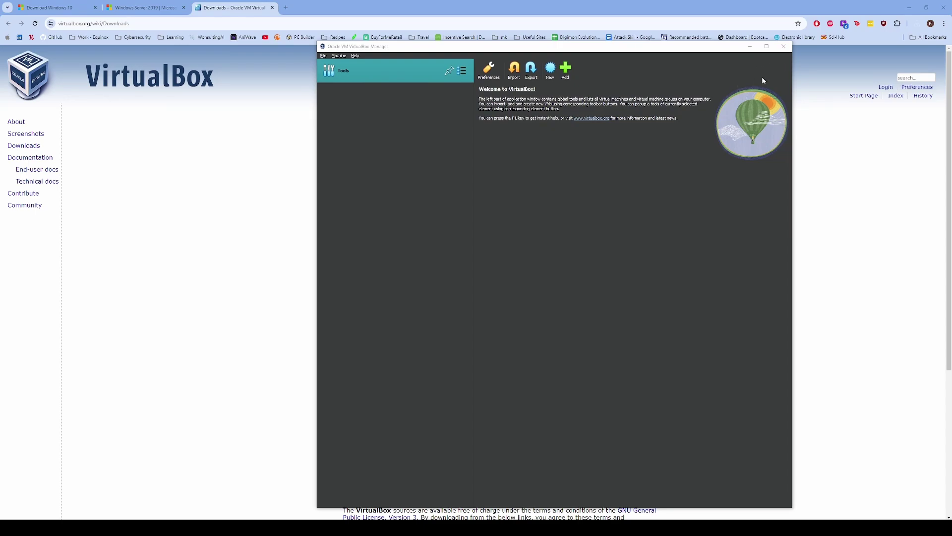
# - Download the VirtualBox 7.0.18 Extension Pack from the downloads page
pyautogui.click(750, 47)
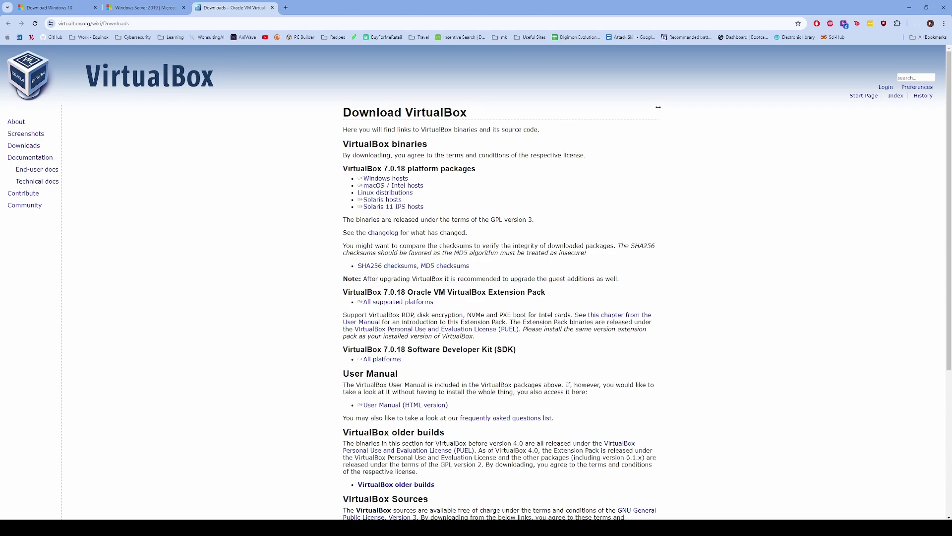
pyautogui.scroll(-1, 540, 266)
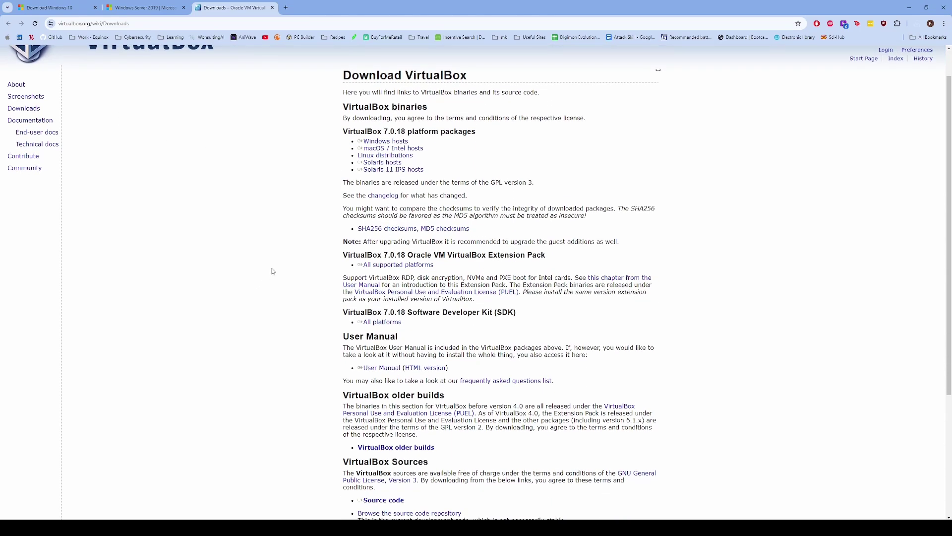
pyautogui.scroll(-1, 510, 267)
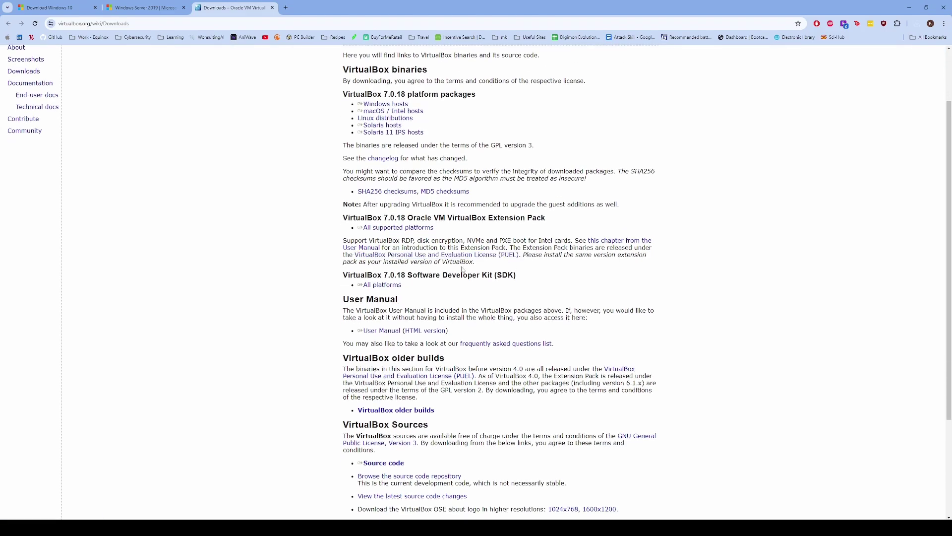
pyautogui.tripleClick(399, 232)
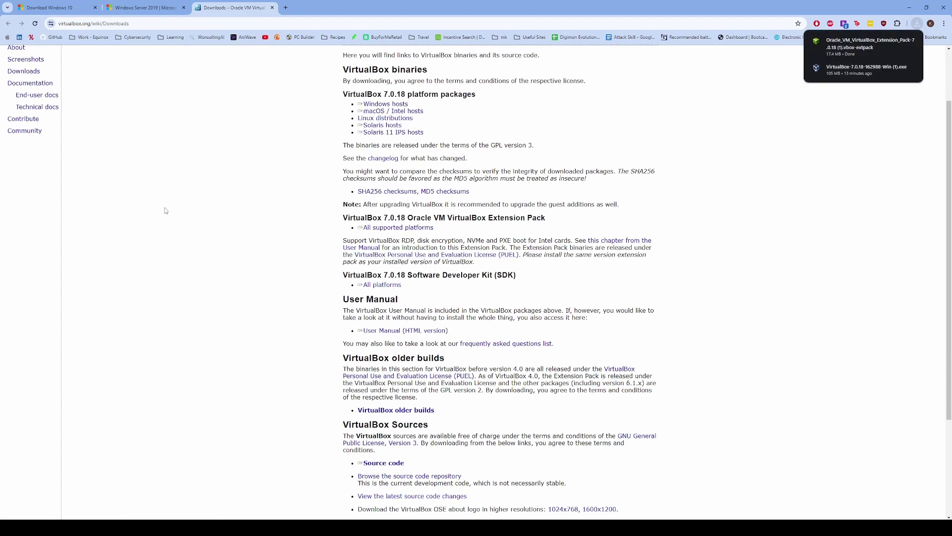
# - Reinstall the Extension Pack in VirtualBox, agreeing to its licence, and minimize the Manager
pyautogui.click(859, 61)
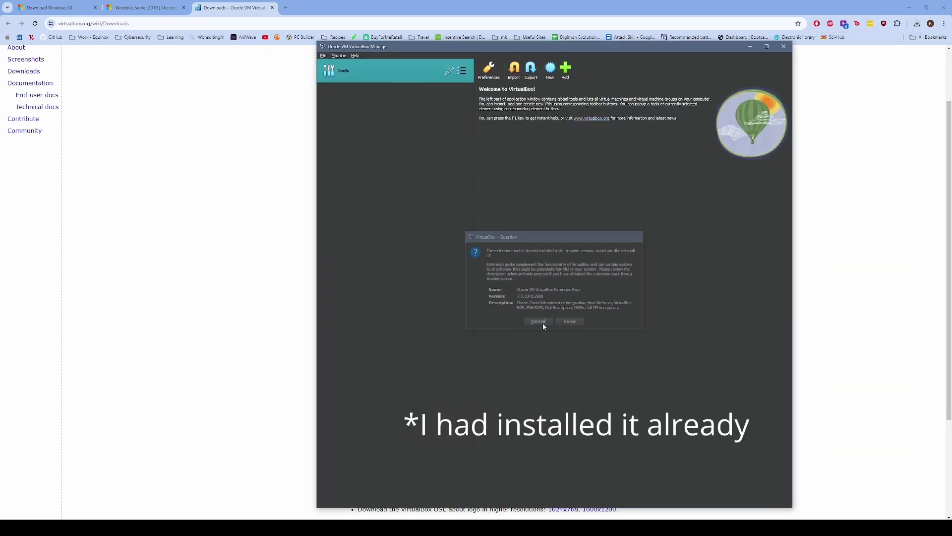
pyautogui.click(543, 322)
pyautogui.moveTo(659, 221); pyautogui.dragTo(665, 340)
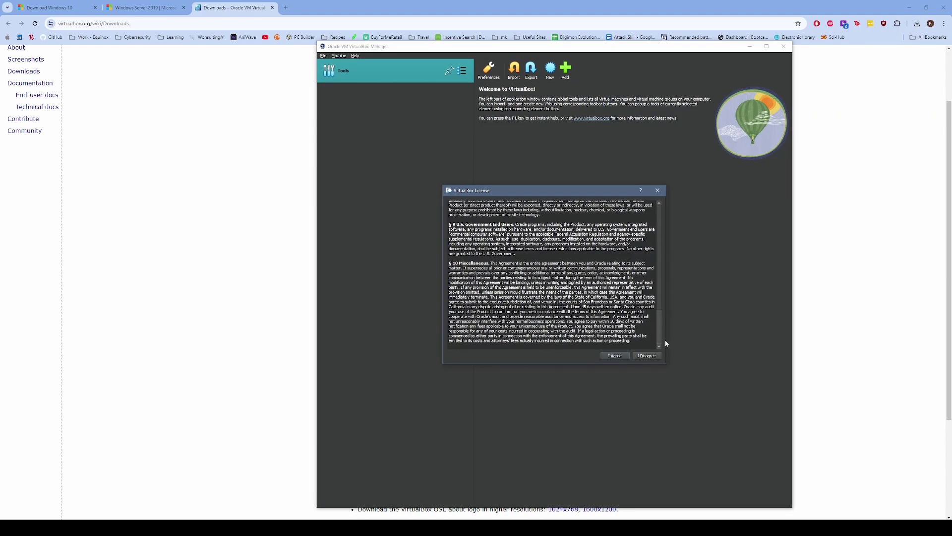
pyautogui.click(615, 355)
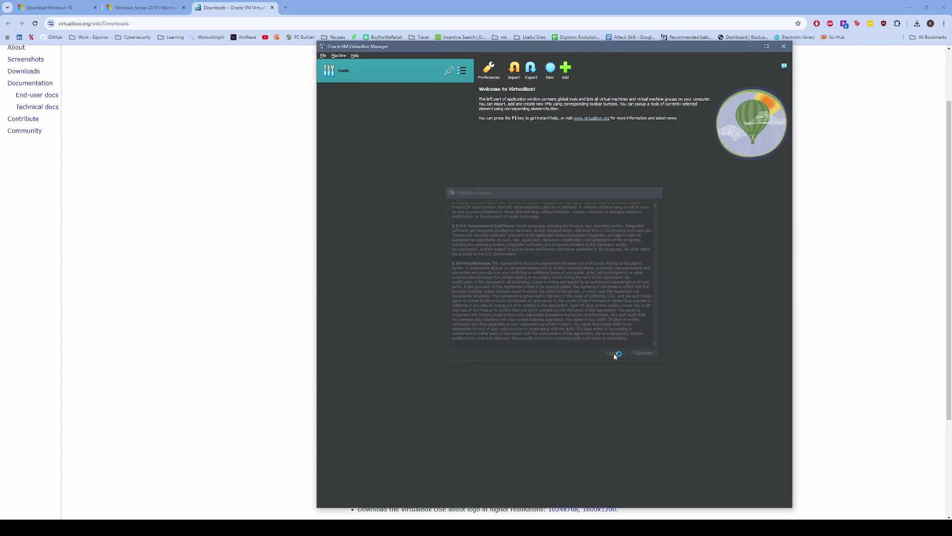
pyautogui.click(750, 46)
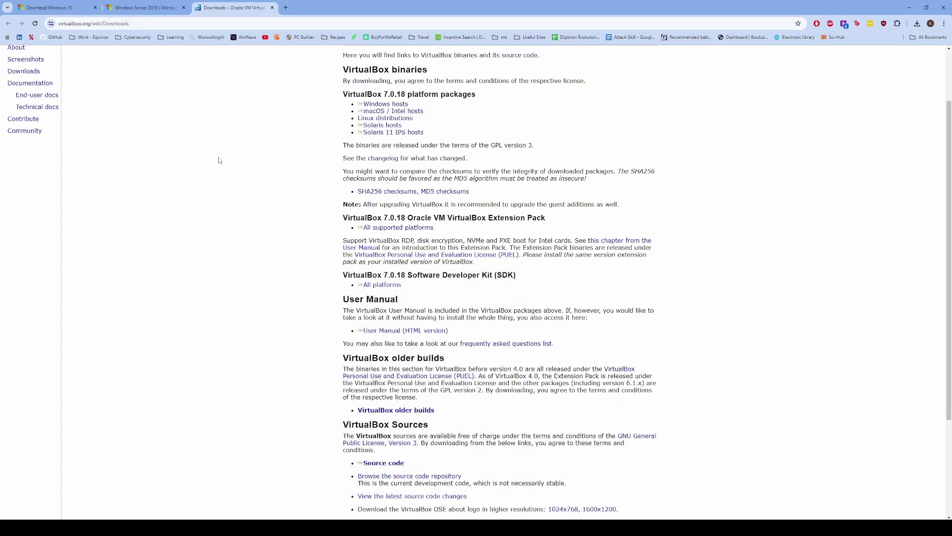
# - Close the VirtualBox tab and download the English 64-bit Windows Server 2019 evaluation ISO (5.3 GB)
pyautogui.scroll(-3, 219, 160)
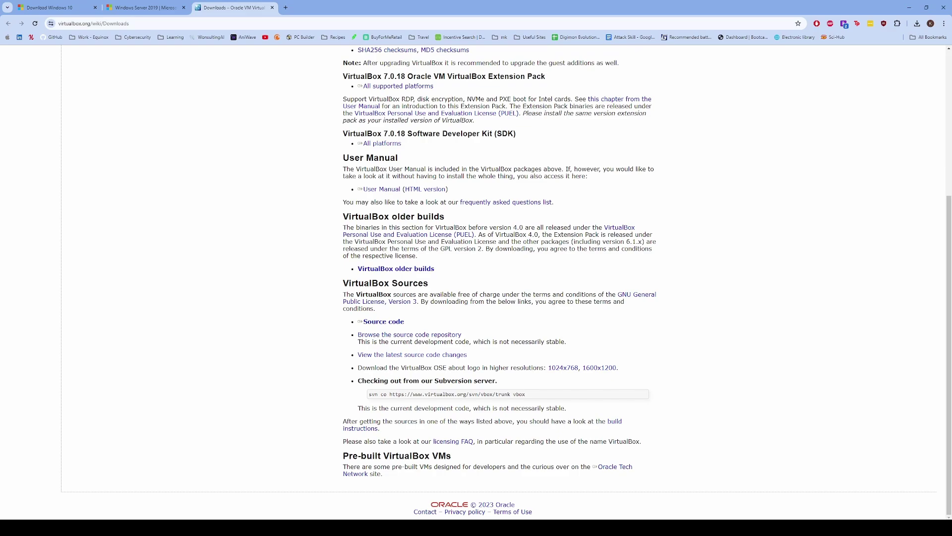
pyautogui.hotkey('ctrl', 'w')
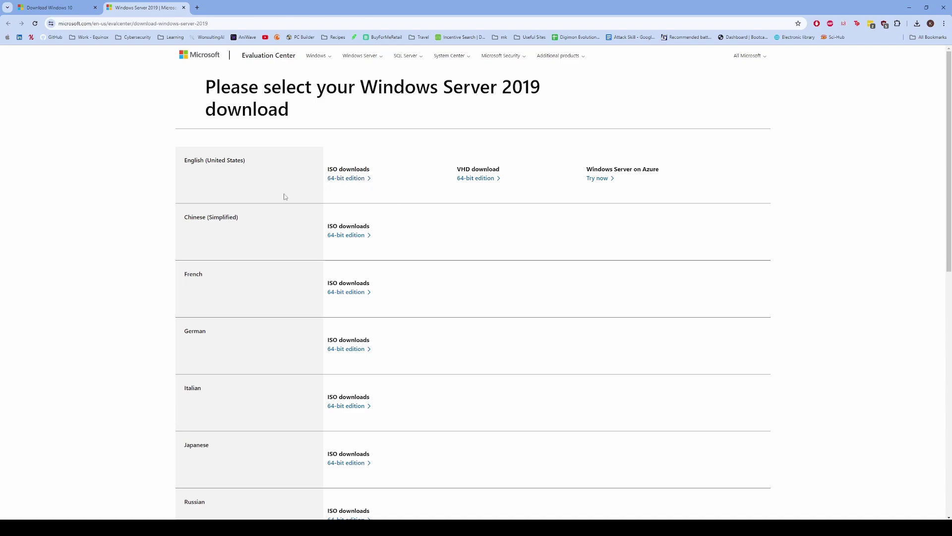
pyautogui.moveTo(370, 169); pyautogui.dragTo(326, 172)
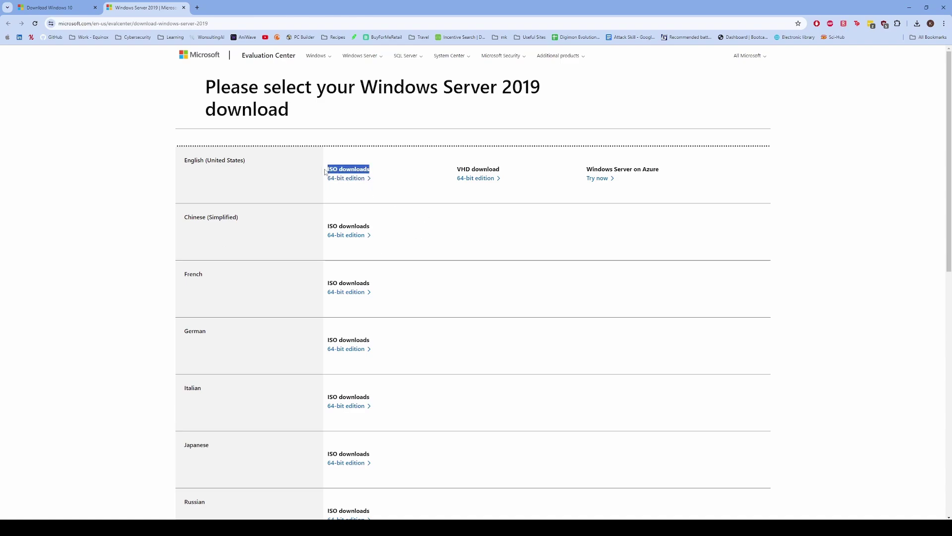
pyautogui.click(395, 160)
pyautogui.scroll(-1, 380, 179)
pyautogui.scroll(1, 365, 215)
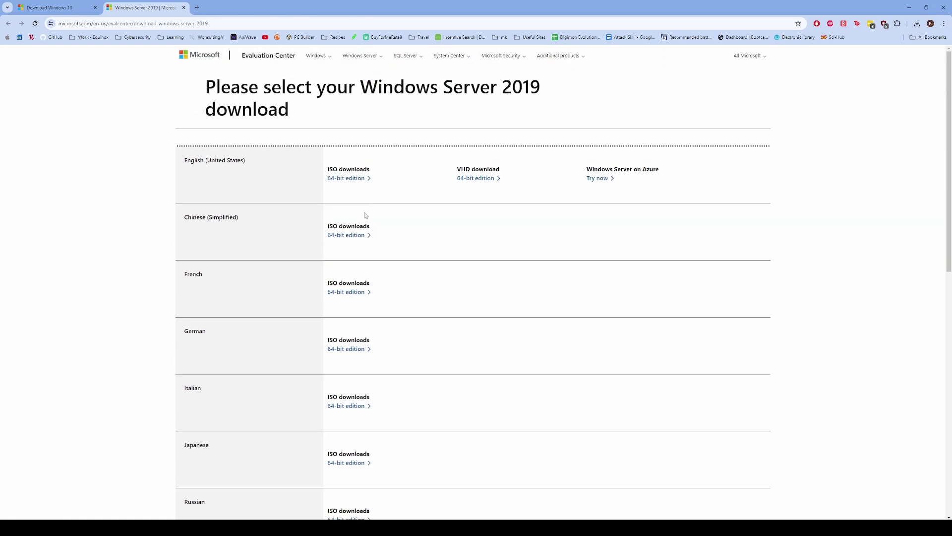
pyautogui.click(342, 178)
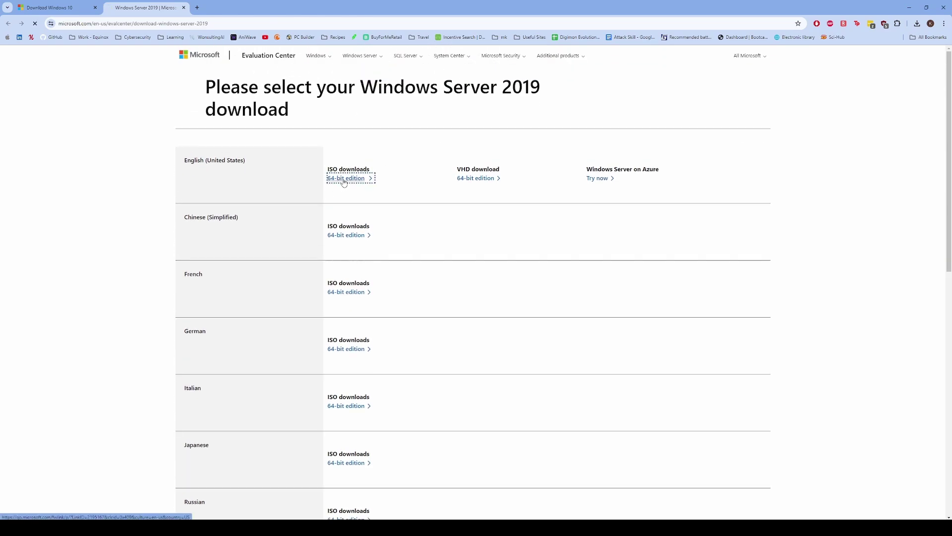
pyautogui.click(926, 23)
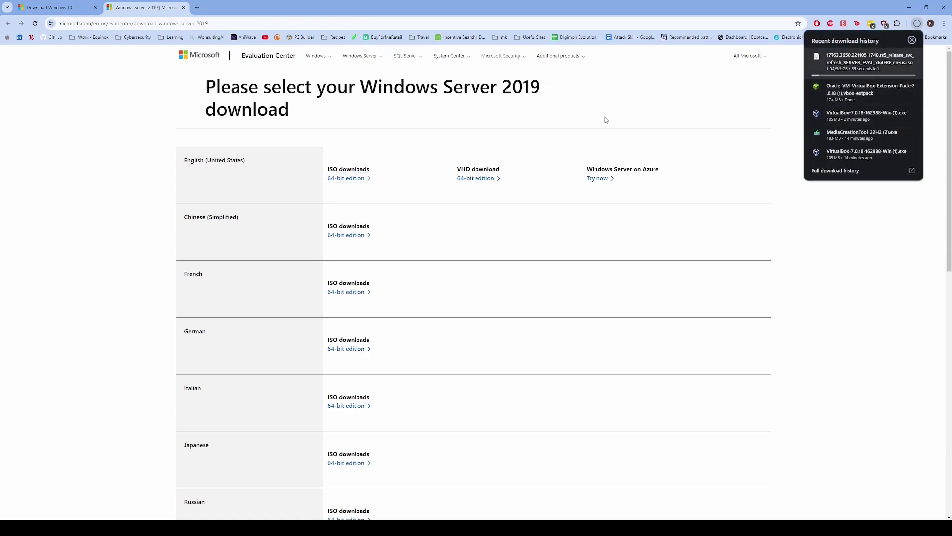
pyautogui.click(135, 148)
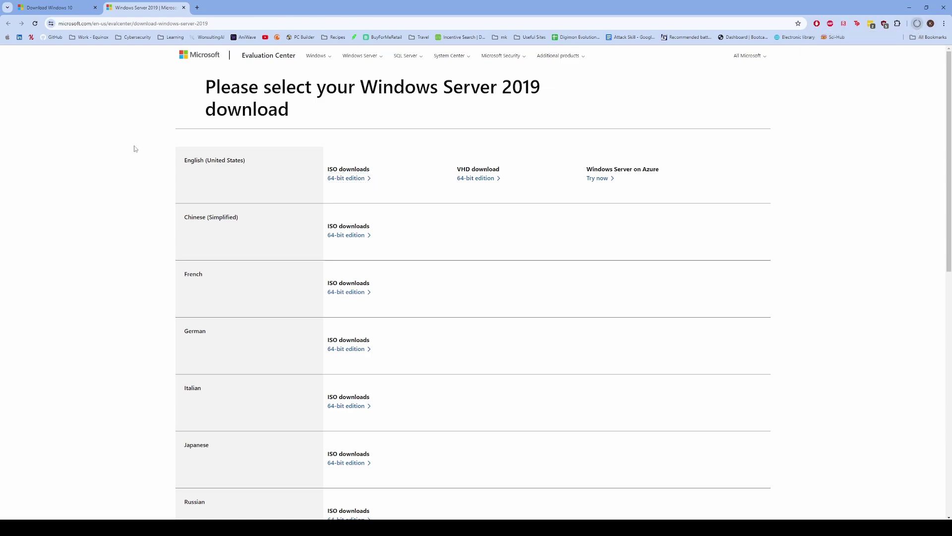
# - Download the Windows 10 Media Creation Tool and run it from the downloads list
pyautogui.click(56, 8)
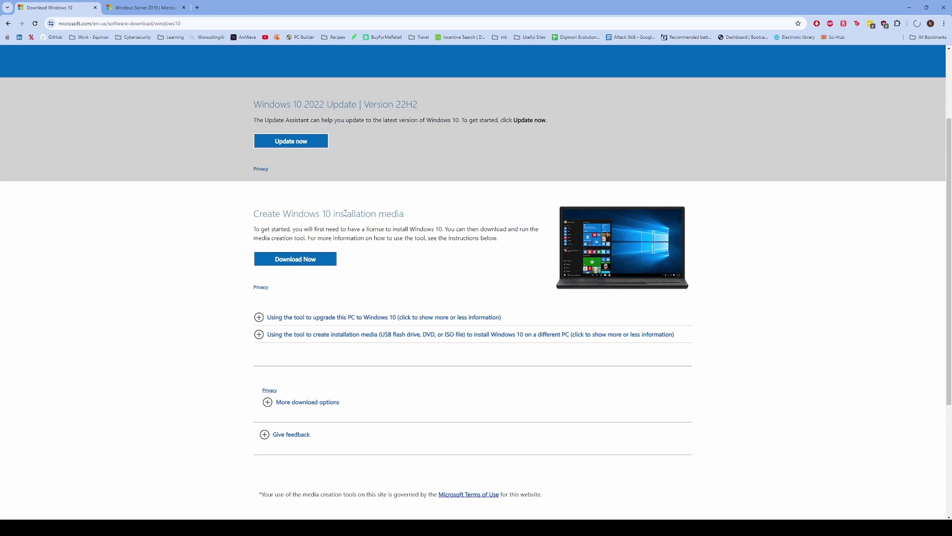
pyautogui.moveTo(345, 212); pyautogui.dragTo(372, 214)
pyautogui.click(400, 220)
pyautogui.click(305, 261)
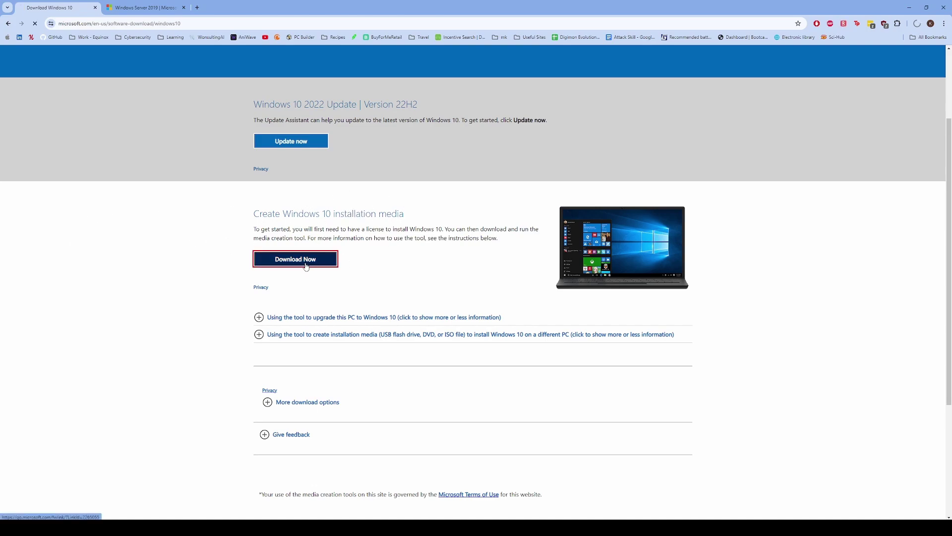
pyautogui.click(918, 24)
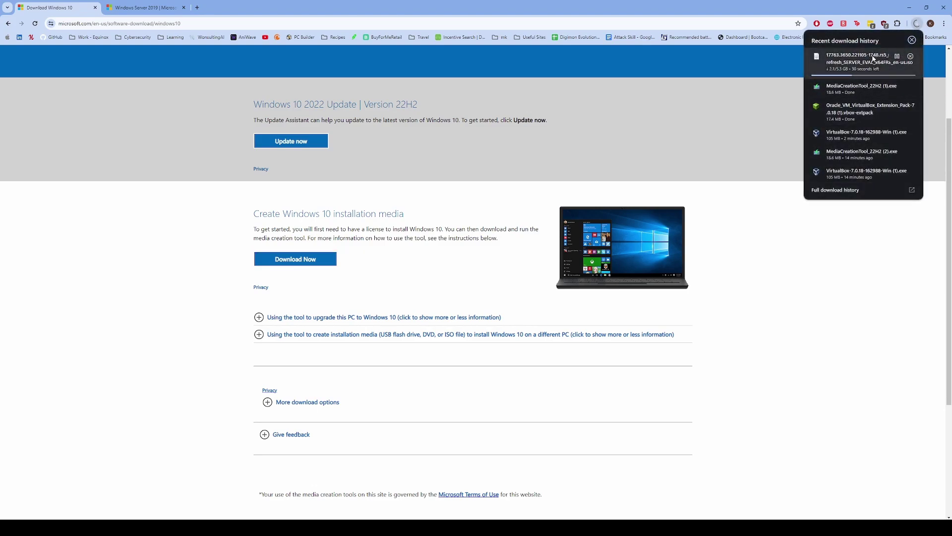
pyautogui.click(849, 93)
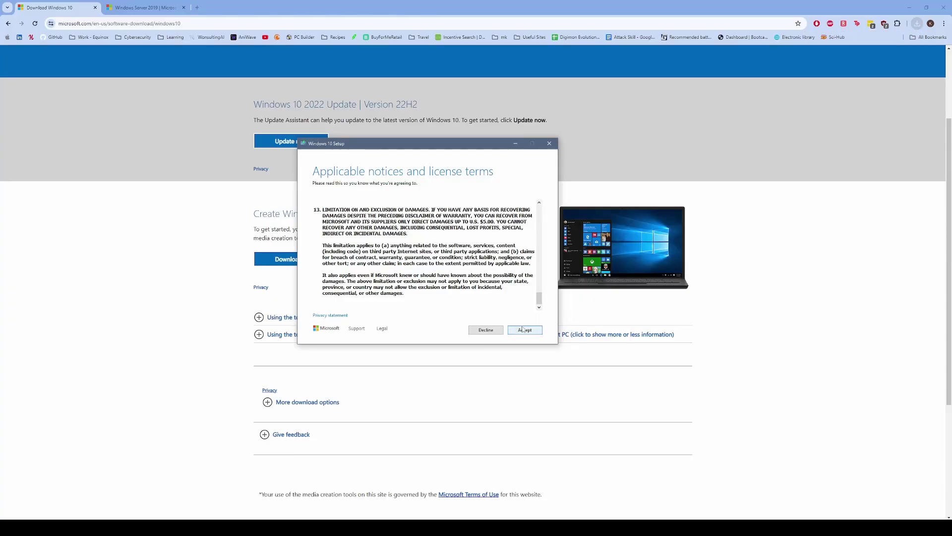
# - Accept the licence, choose installation media for another PC, and untick the recommended options
pyautogui.click(524, 329)
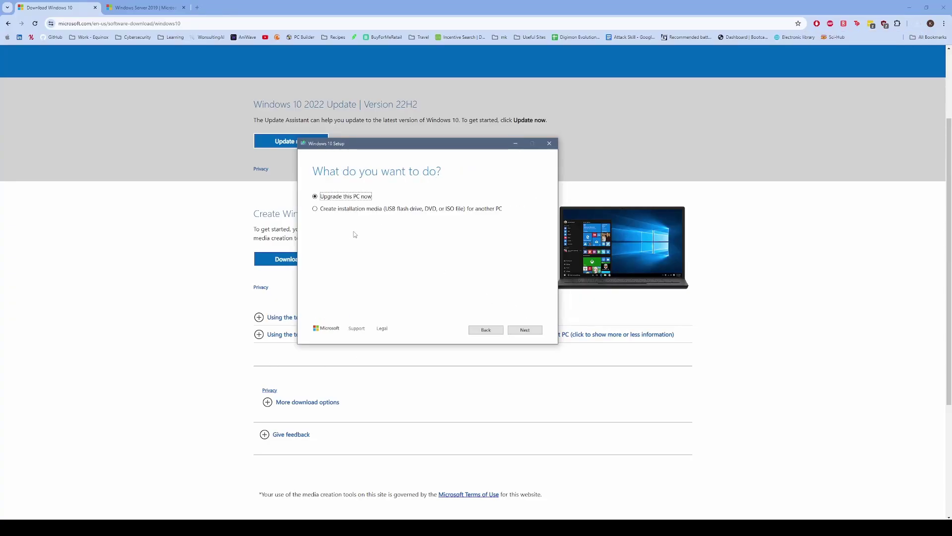
pyautogui.click(411, 215)
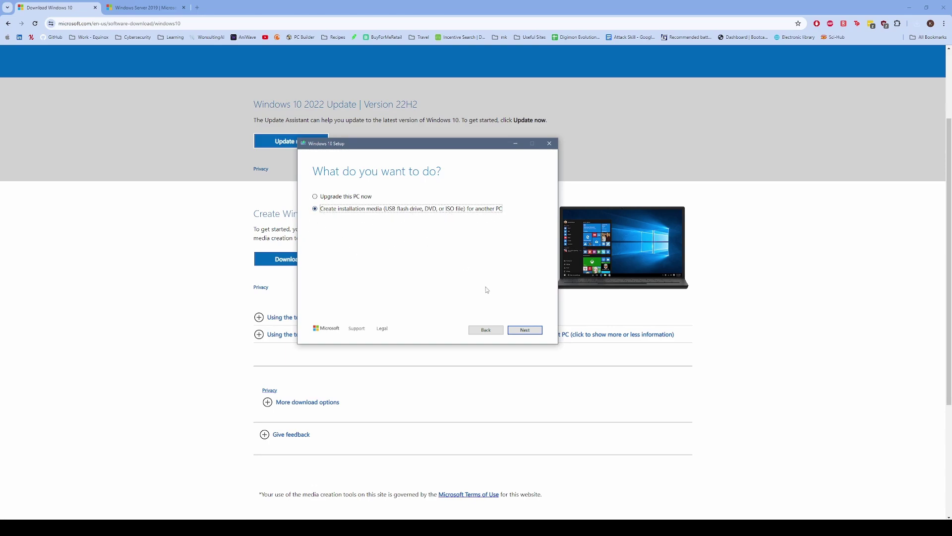
pyautogui.click(524, 330)
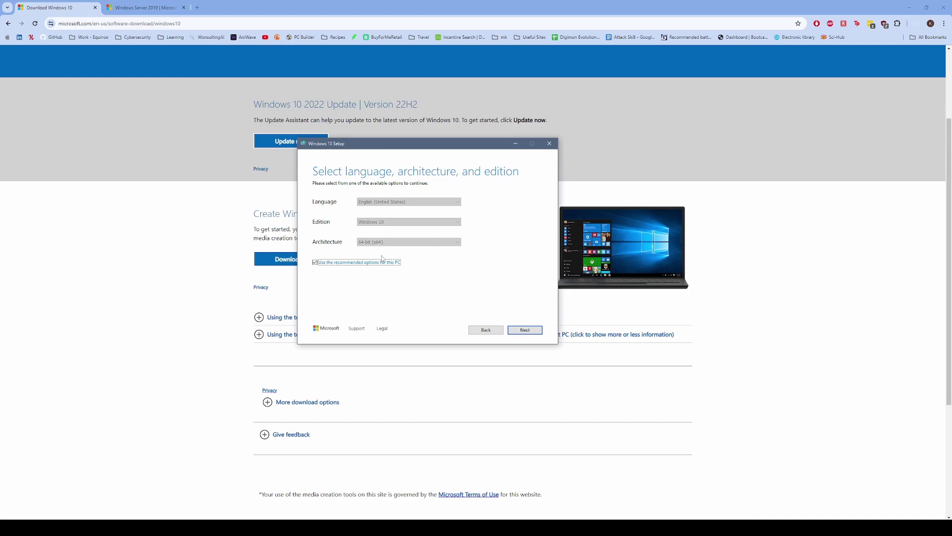
pyautogui.click(331, 264)
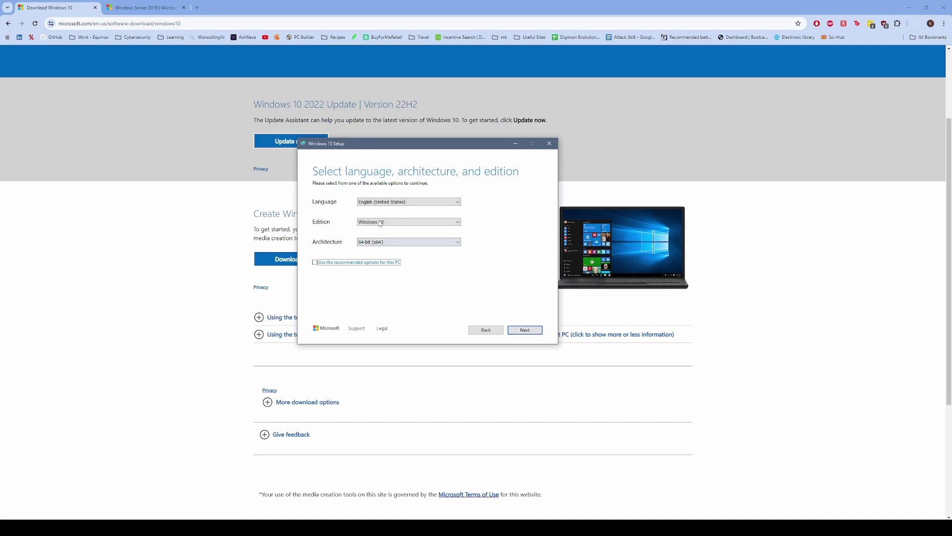
pyautogui.click(526, 330)
# - Choose ISO file as the media and save it to the Desktop as Windows.iso
pyautogui.click(323, 224)
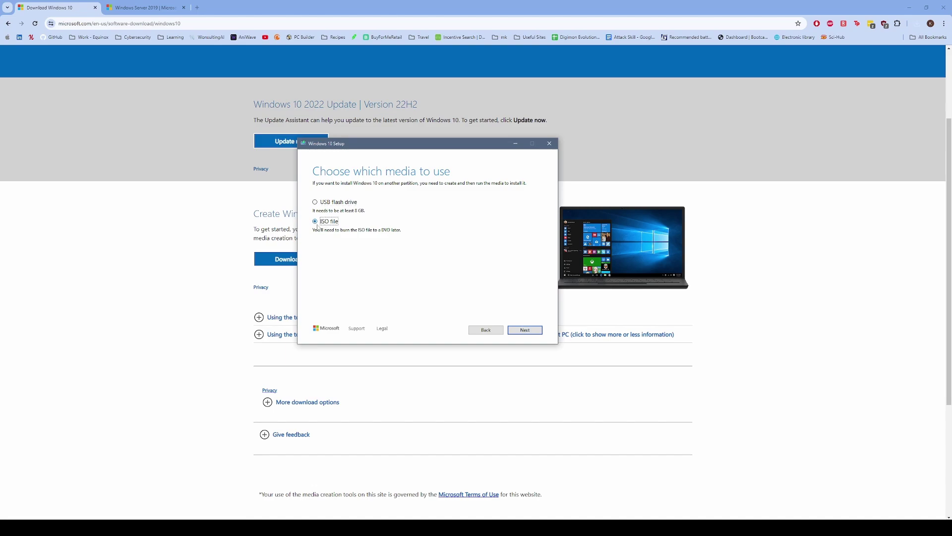
pyautogui.click(526, 329)
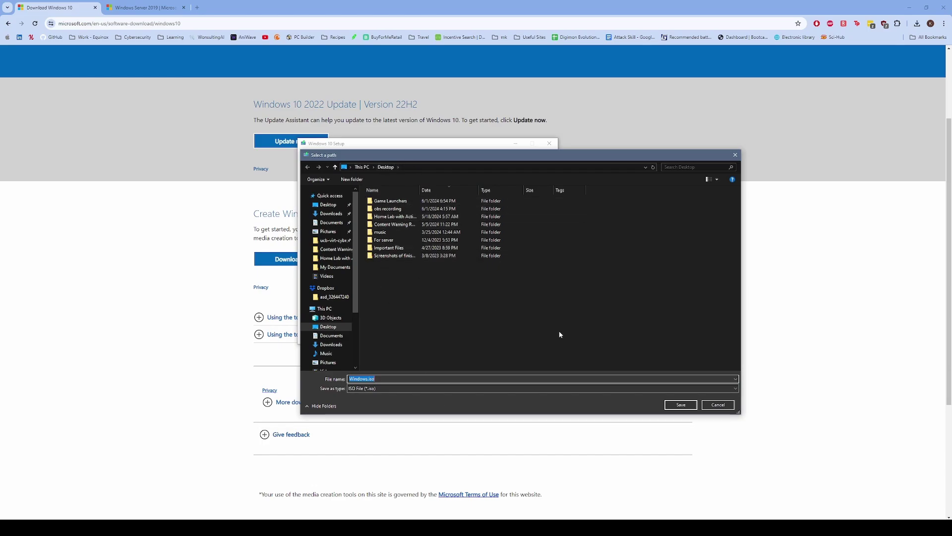
pyautogui.click(705, 401)
pyautogui.click(685, 404)
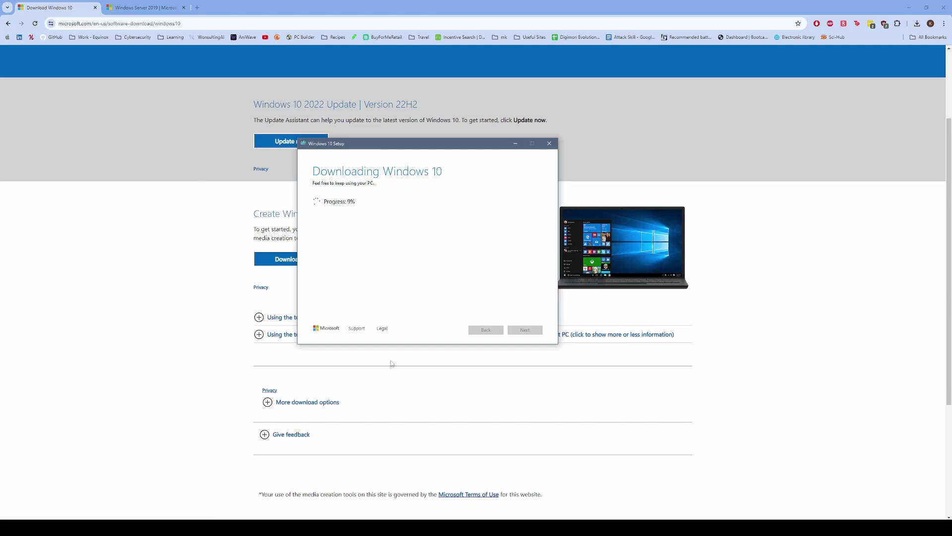
pyautogui.click(918, 25)
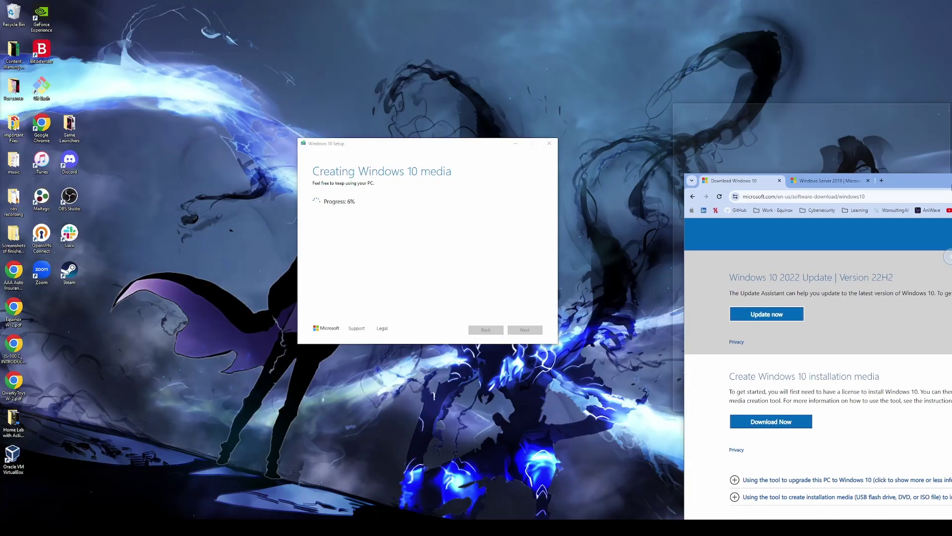
# - Snap Chrome to the right half and move the Media Creation Tool window aside
pyautogui.press('super+Right')
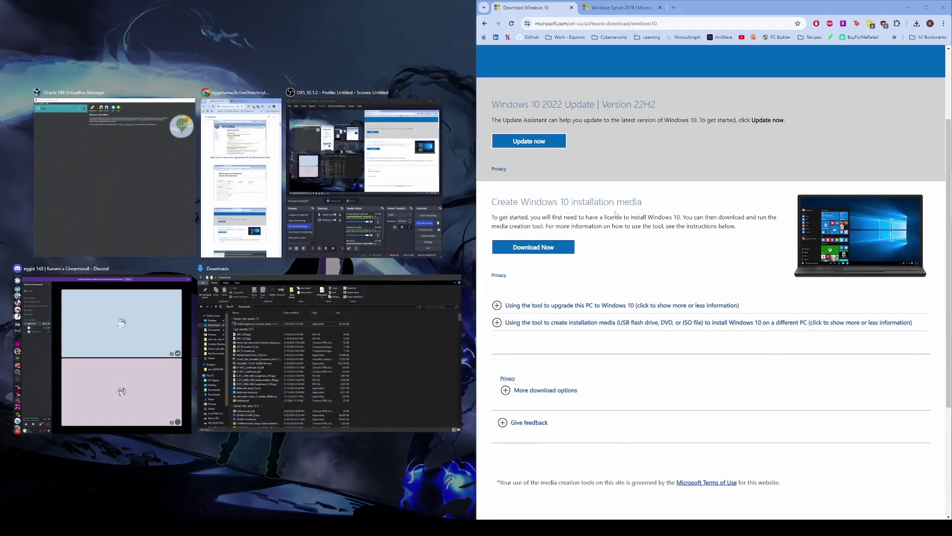
pyautogui.press('Escape')
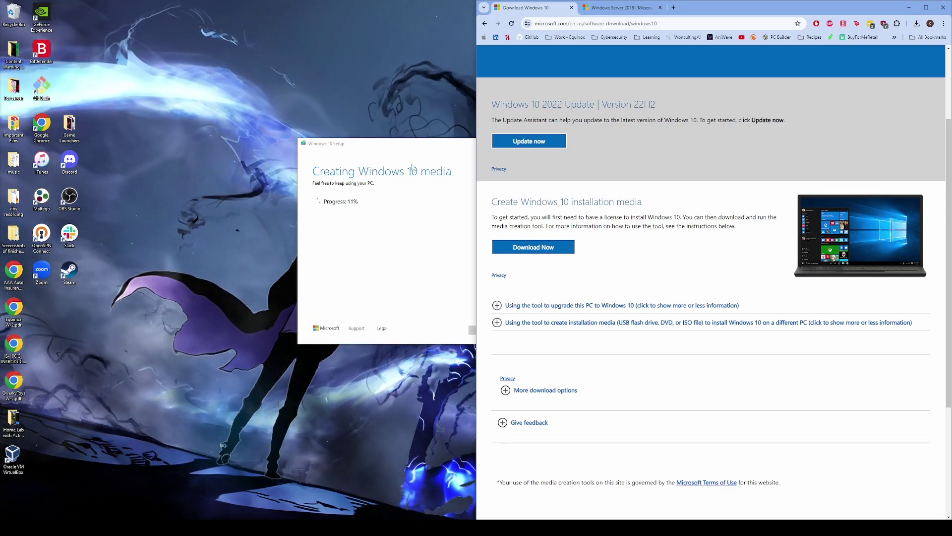
pyautogui.click(466, 144)
pyautogui.moveTo(531, 144); pyautogui.dragTo(571, 145)
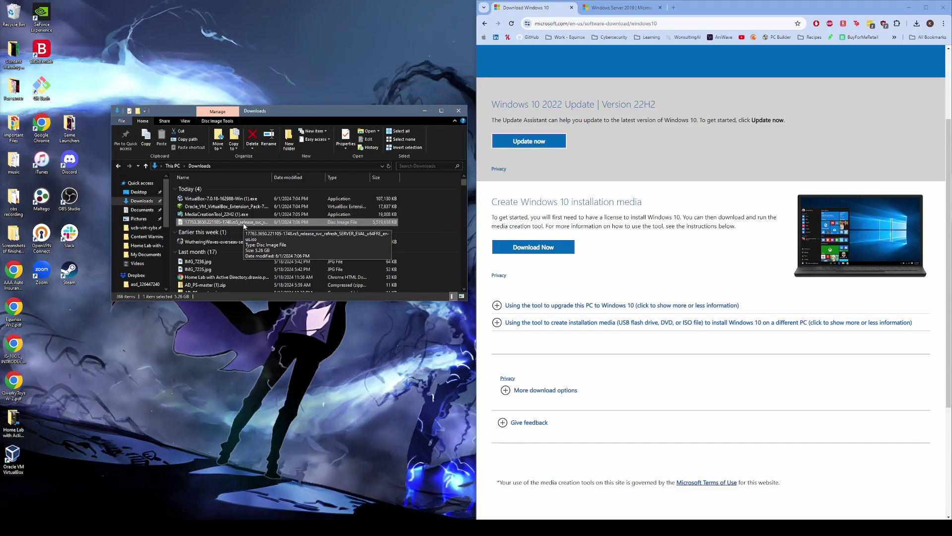
# - Rename the server ISO in Downloads to Server 2019.iso and move it to the Desktop
pyautogui.click(200, 223)
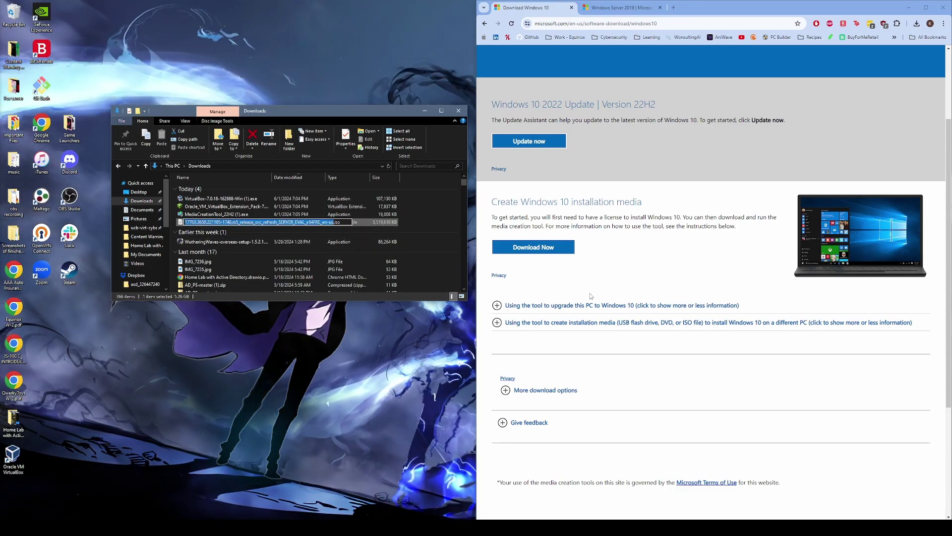
pyautogui.write('Serv')
pyautogui.write('er 2019')
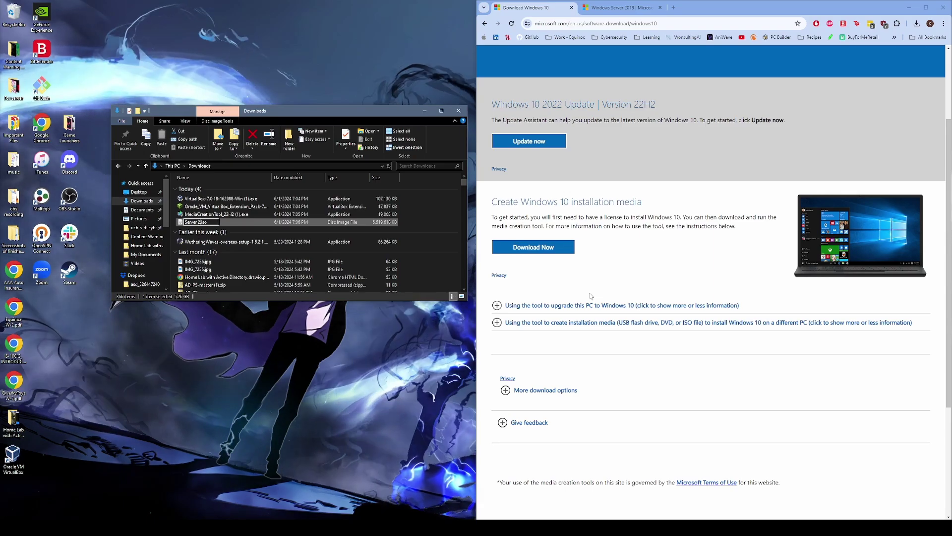
pyautogui.press('Return')
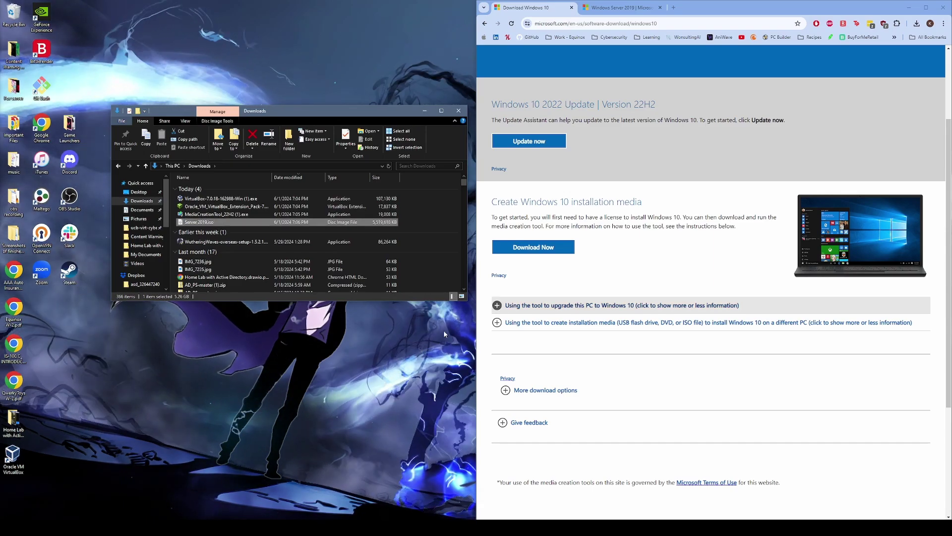
pyautogui.moveTo(249, 226); pyautogui.dragTo(71, 309)
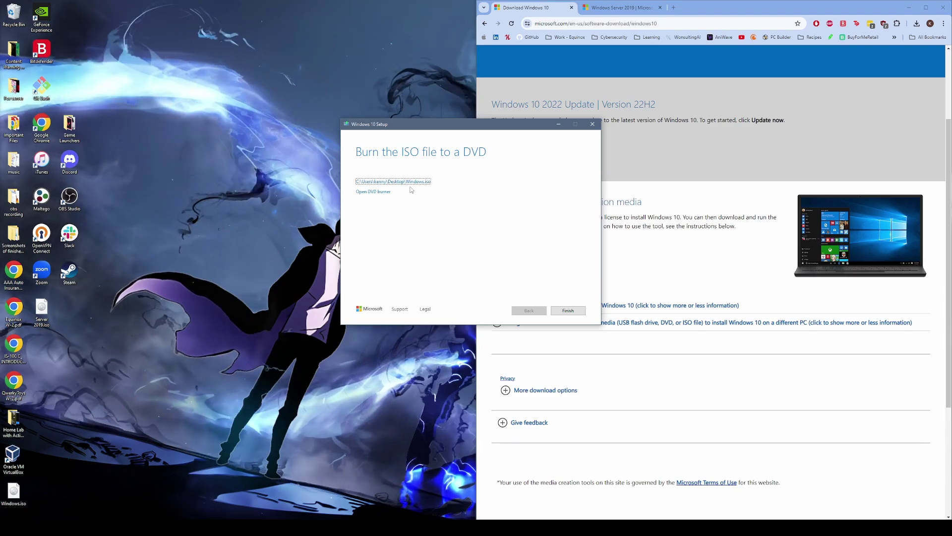
# - Finish the Media Creation Tool, rename the desktop Windows.iso to Windows 10.iso, and close Chrome
pyautogui.click(575, 312)
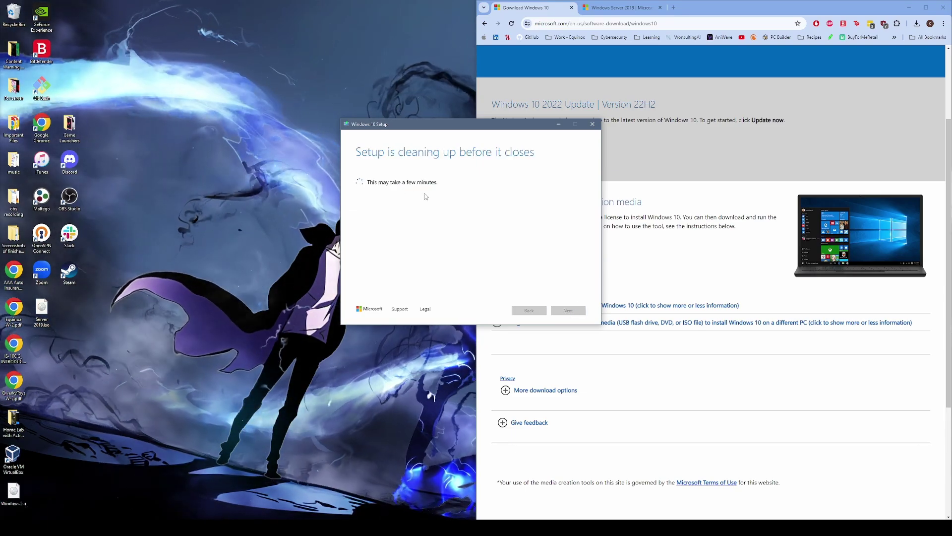
pyautogui.moveTo(13, 491); pyautogui.dragTo(43, 353)
pyautogui.click(43, 357)
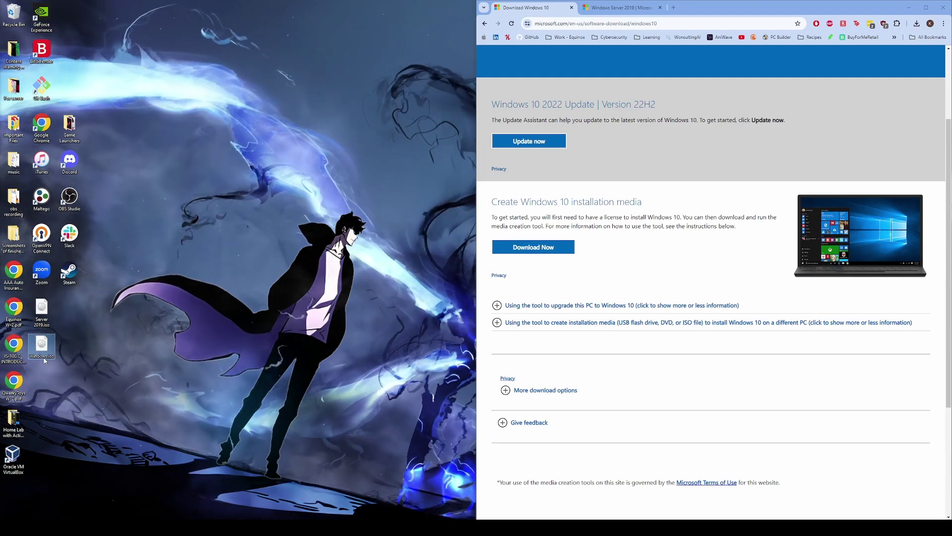
pyautogui.write('Windows 10')
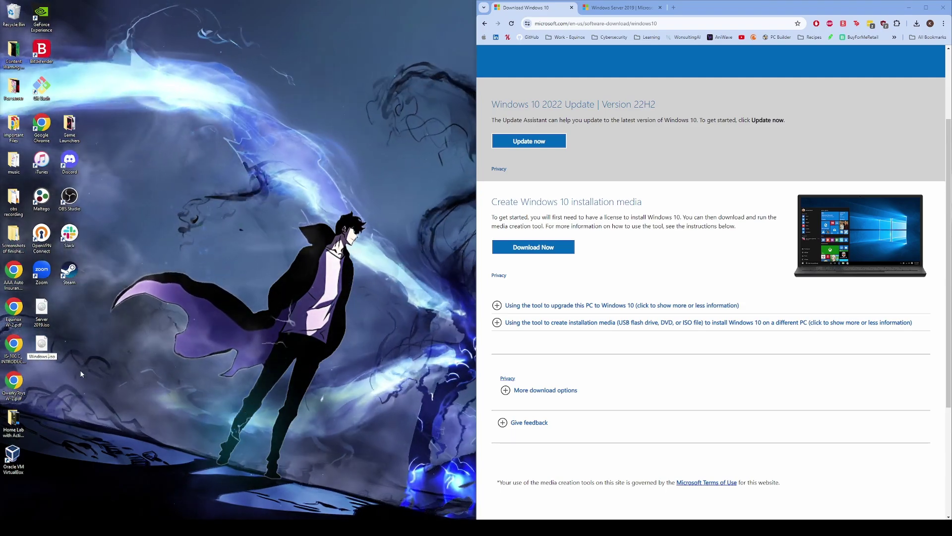
pyautogui.press('Return')
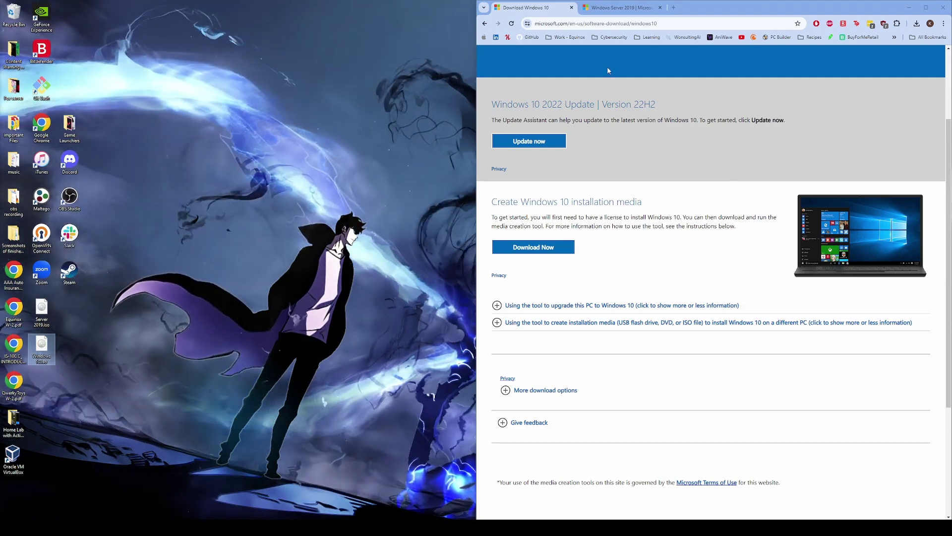
pyautogui.moveTo(684, 7); pyautogui.dragTo(567, 39)
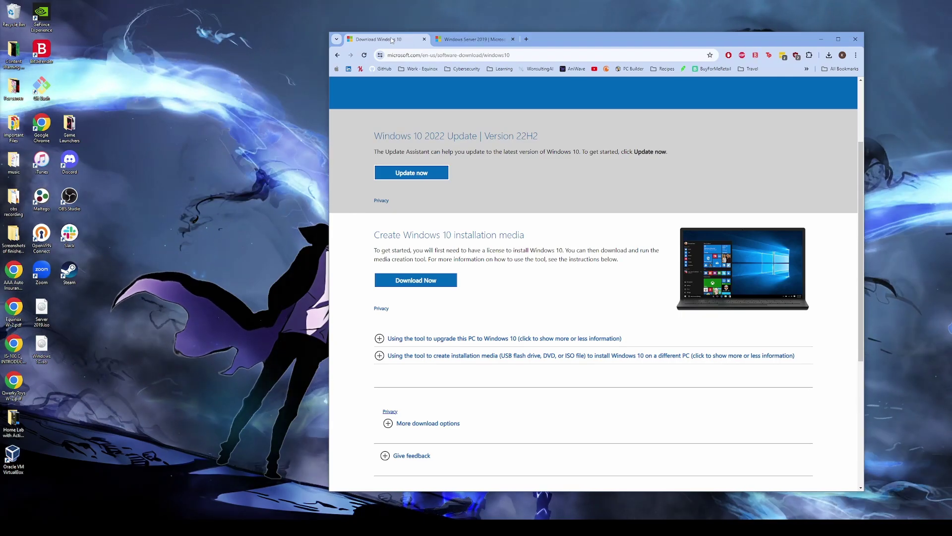
pyautogui.hotkey('ctrl', 'w')
pyautogui.hotkey('ctrl', 'w')
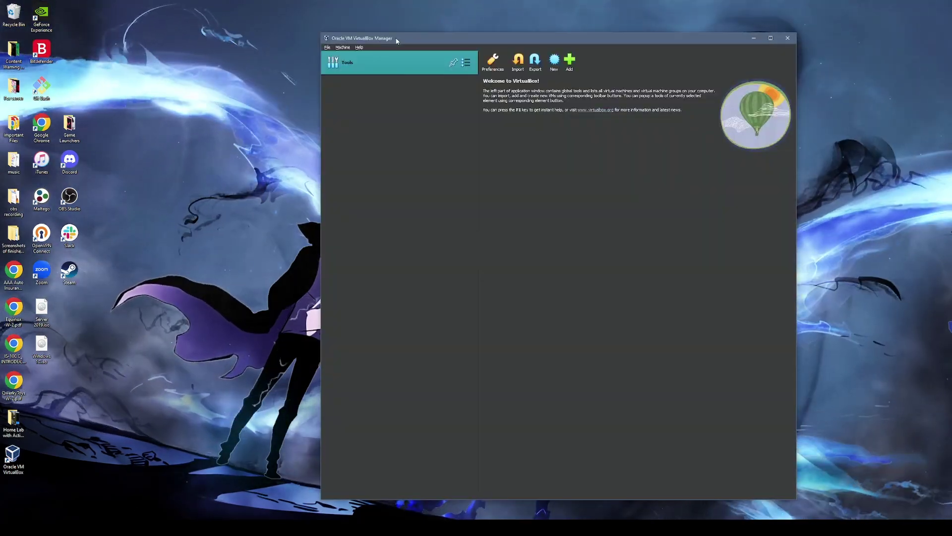
# - Create a new VM named DC using Server 2019.iso as its ISO image, skipping unattended installation
pyautogui.click(555, 61)
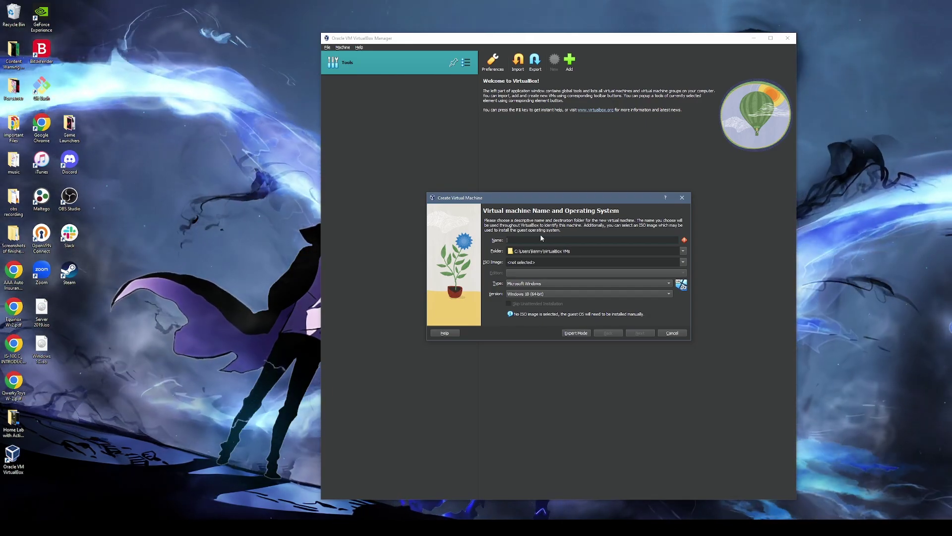
pyautogui.write('DC')
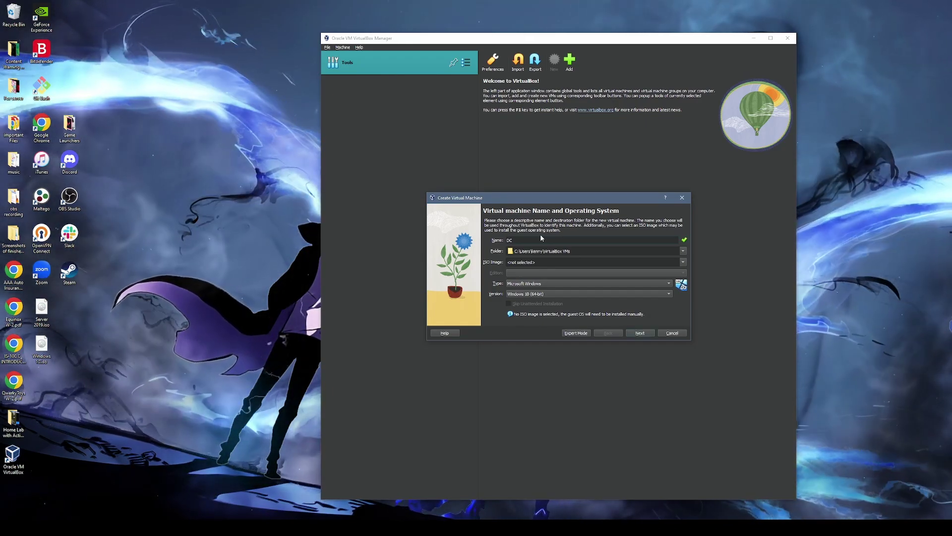
pyautogui.moveTo(543, 199); pyautogui.dragTo(541, 178)
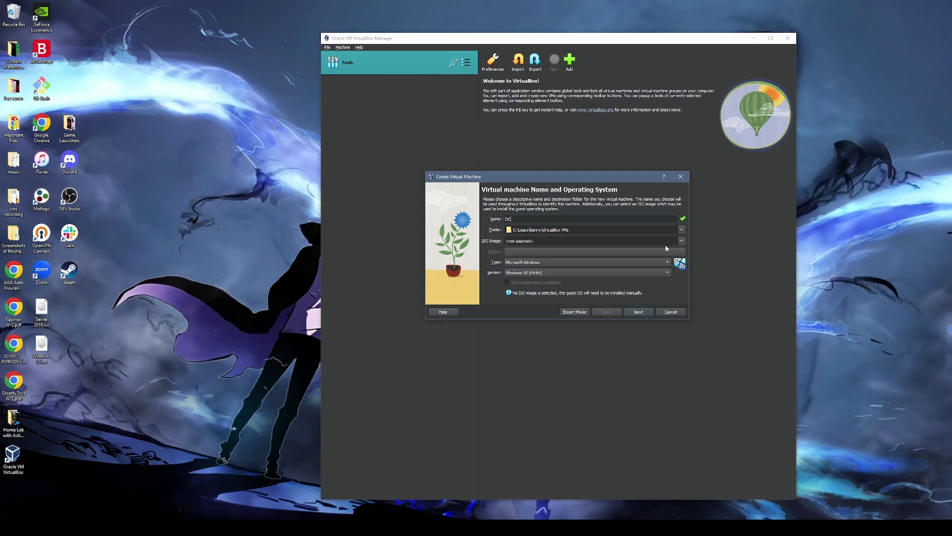
pyautogui.click(507, 241)
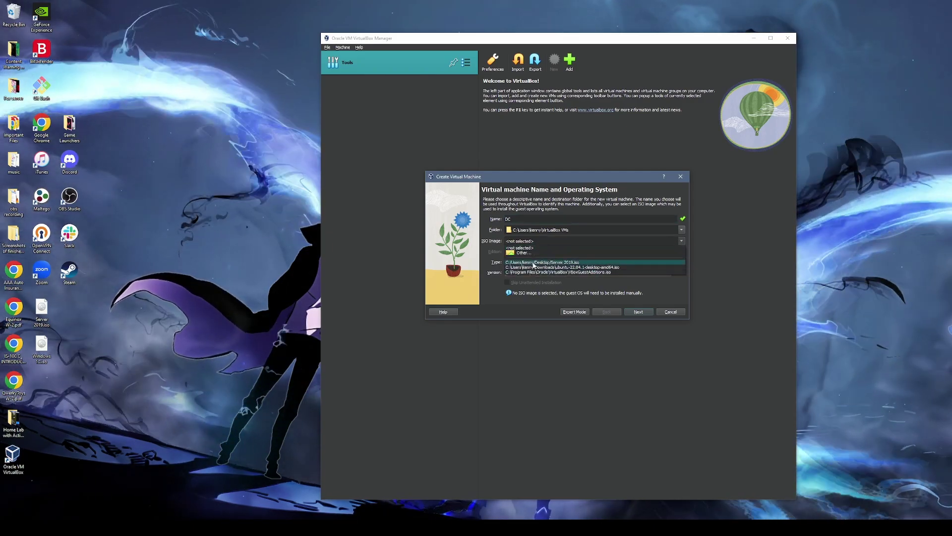
pyautogui.click(523, 252)
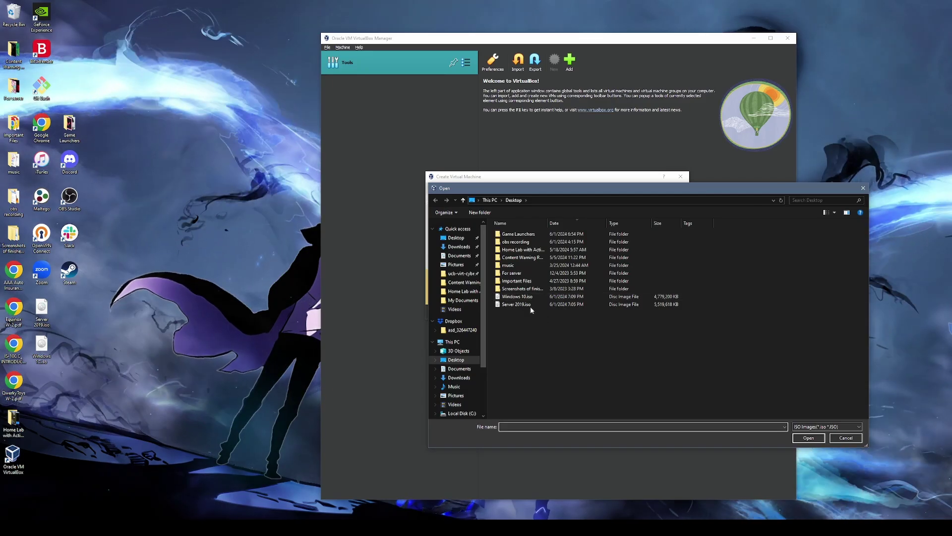
pyautogui.click(534, 305)
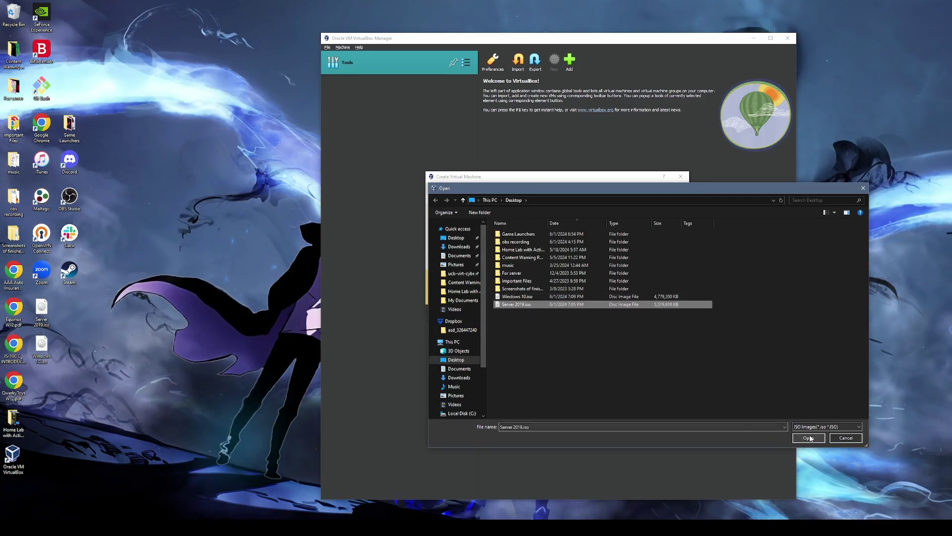
pyautogui.click(809, 438)
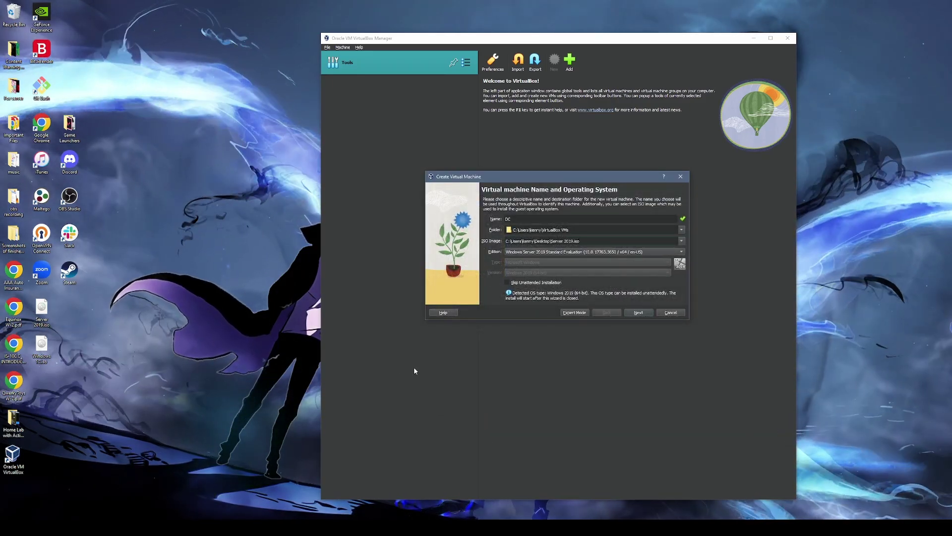
pyautogui.click(511, 284)
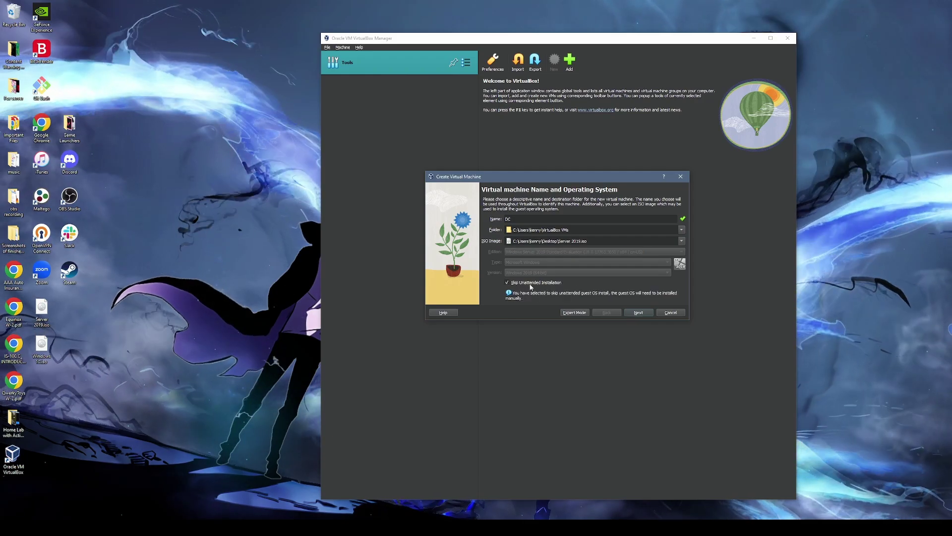
pyautogui.click(637, 312)
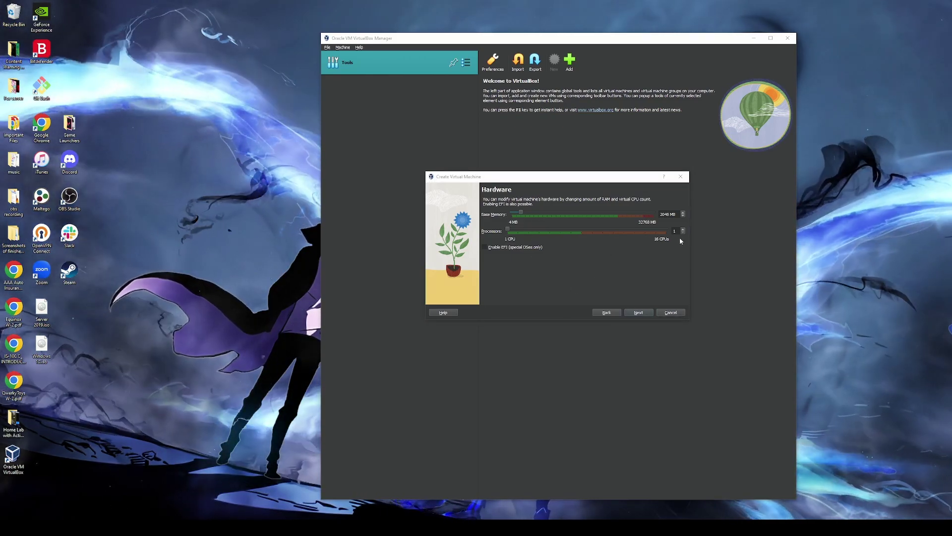
# - Give DC 4096 MB memory and 4 CPUs, keep the 50 GB disk, and finish the wizard
pyautogui.click(549, 213)
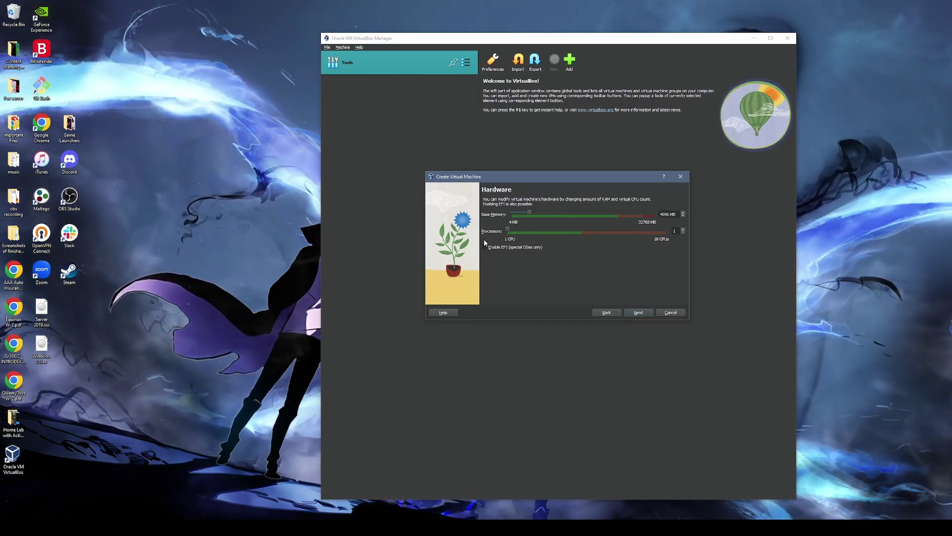
pyautogui.click(565, 232)
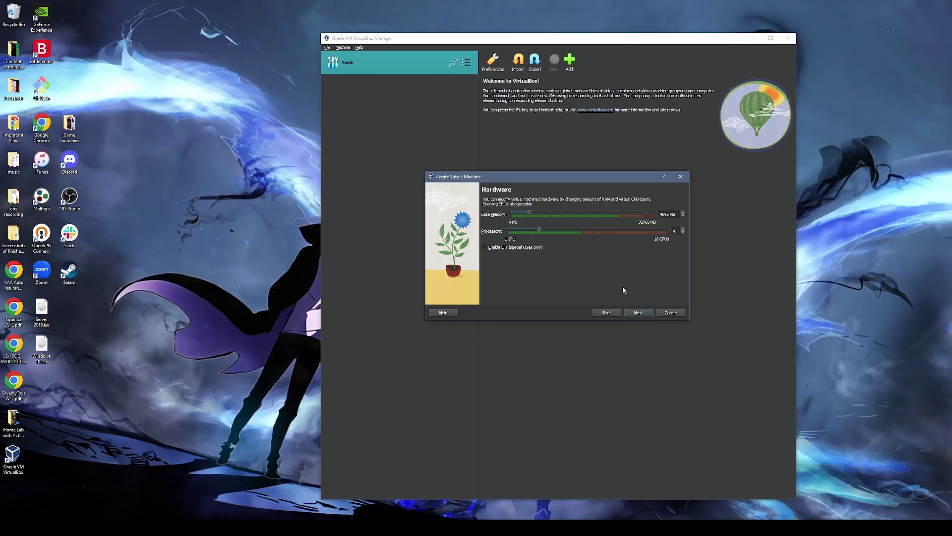
pyautogui.click(639, 313)
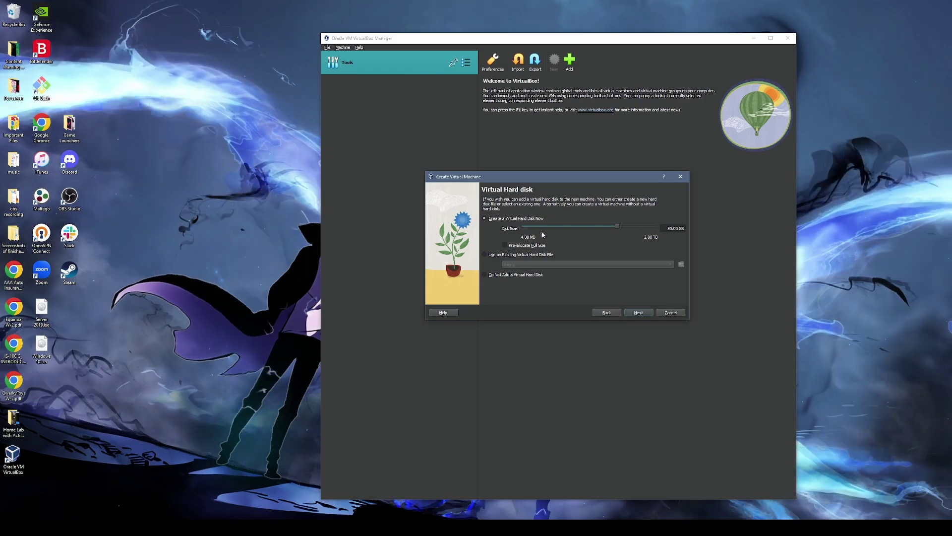
pyautogui.click(639, 312)
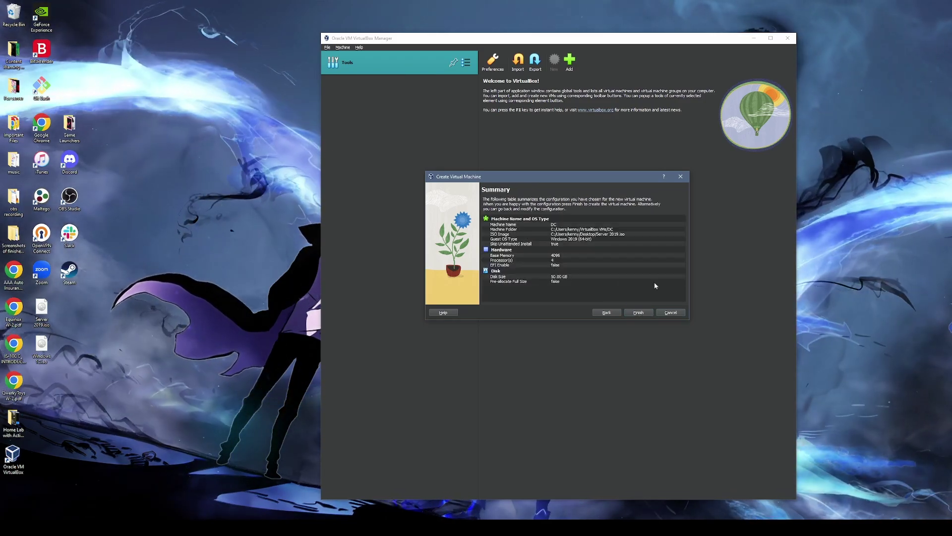
pyautogui.click(639, 312)
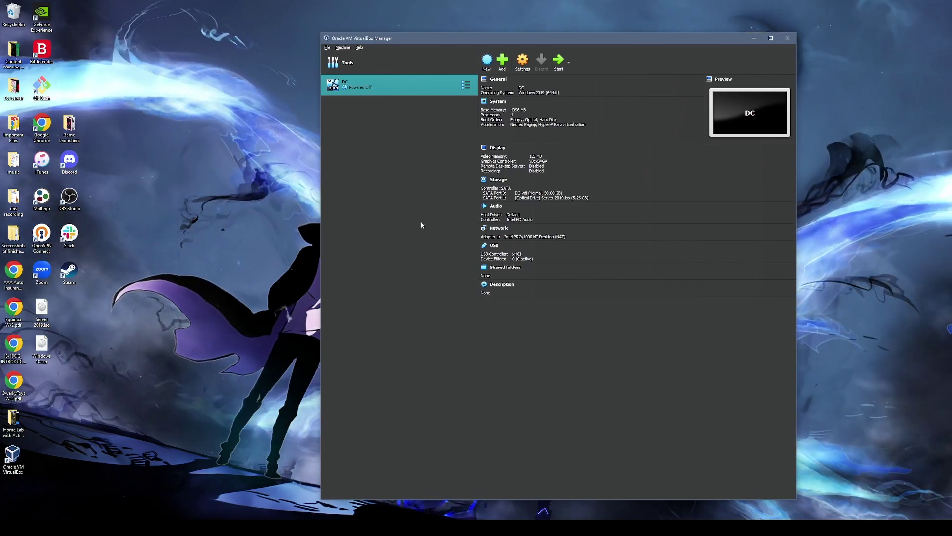
# - In DC's General > Advanced settings, set Shared Clipboard and Drag'n'Drop to Bidirectional
pyautogui.rightClick(410, 88)
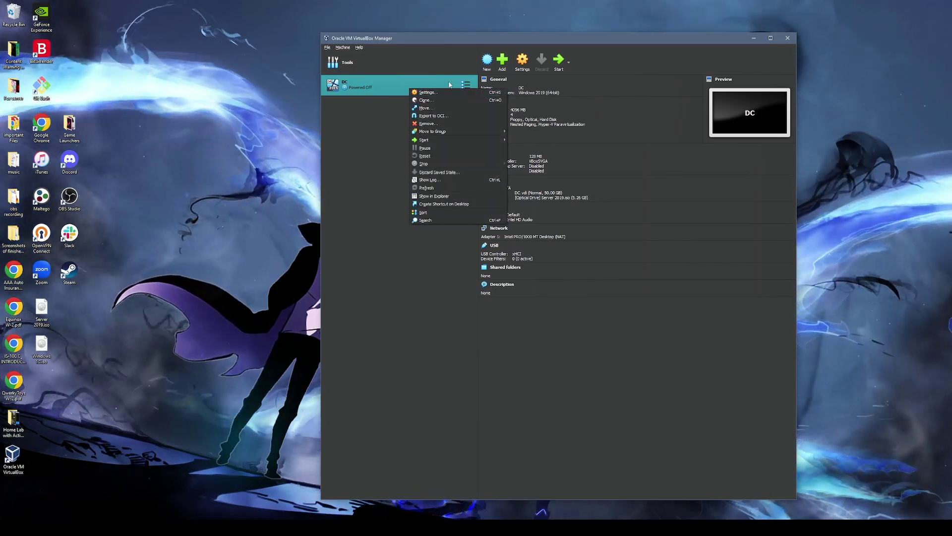
pyautogui.click(426, 92)
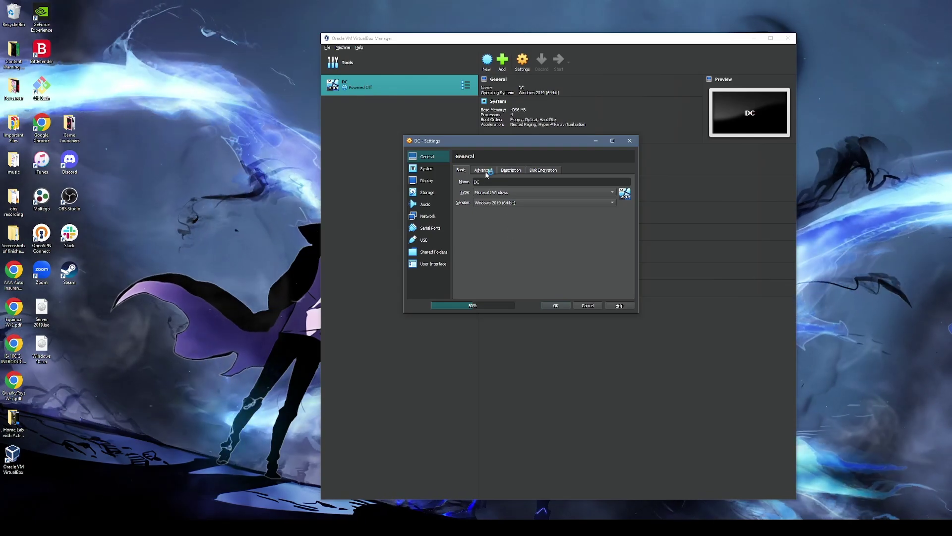
pyautogui.click(482, 170)
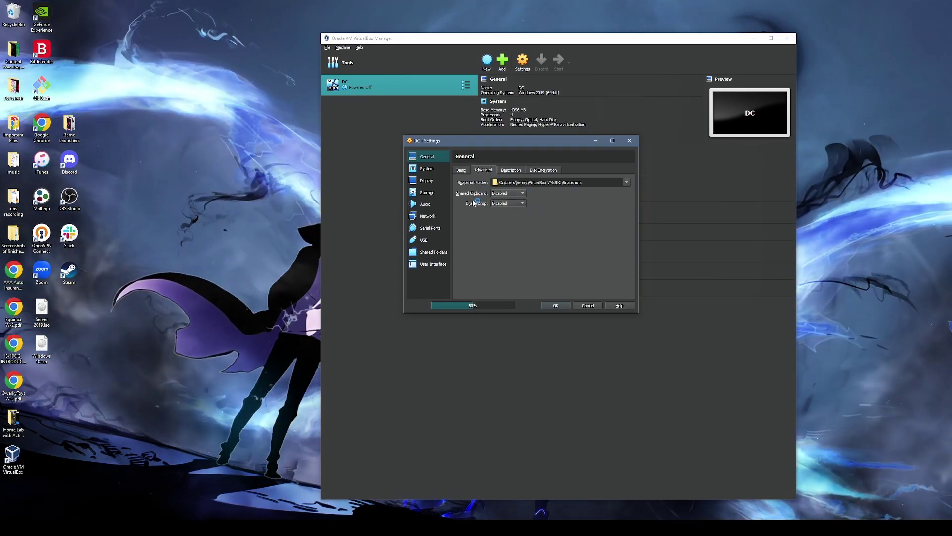
pyautogui.click(506, 192)
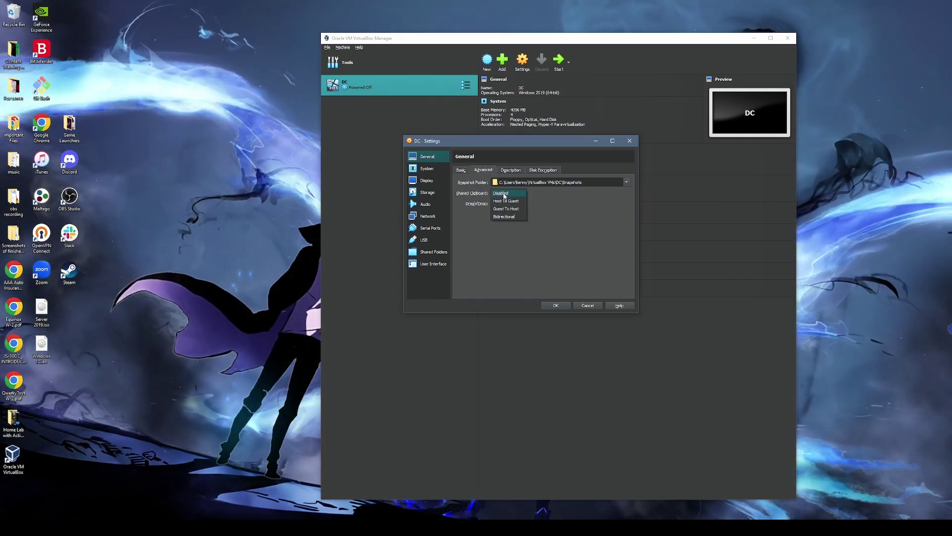
pyautogui.click(516, 217)
pyautogui.click(515, 203)
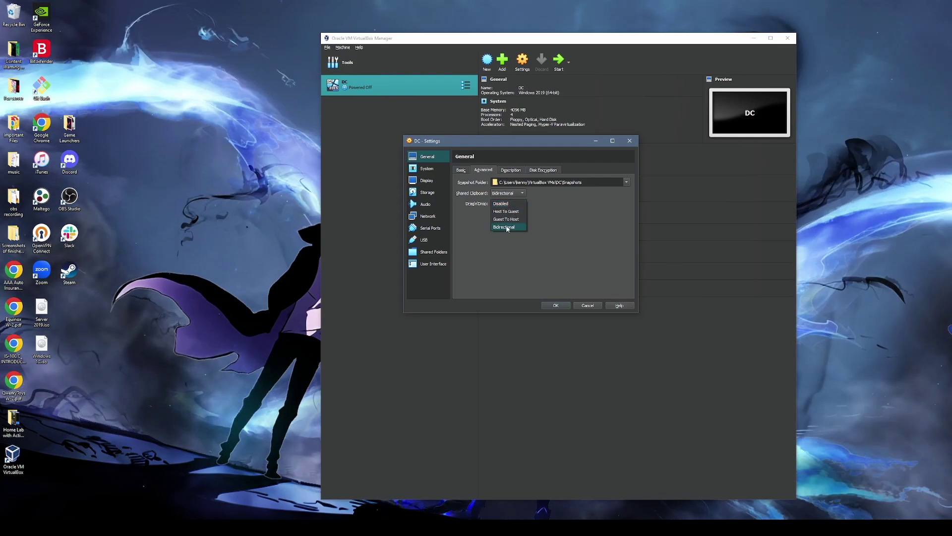
pyautogui.click(506, 227)
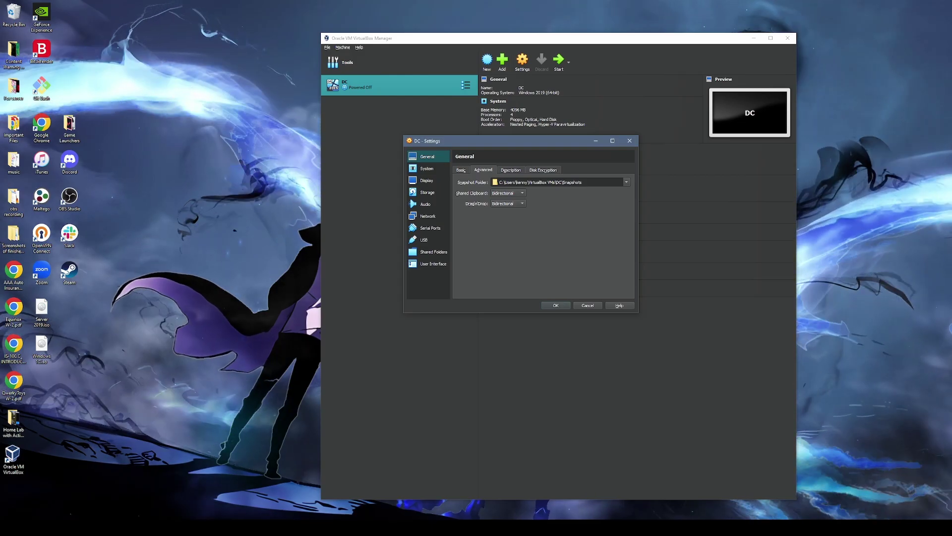
pyautogui.click(432, 170)
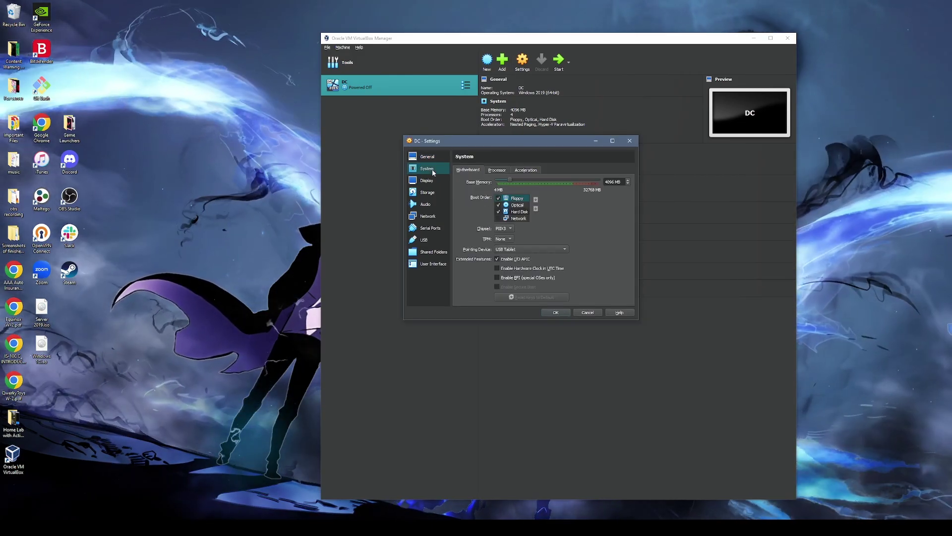
# - Enable Network Adapter 2 for DC, leaving Adapter 1 on NAT
pyautogui.click(428, 215)
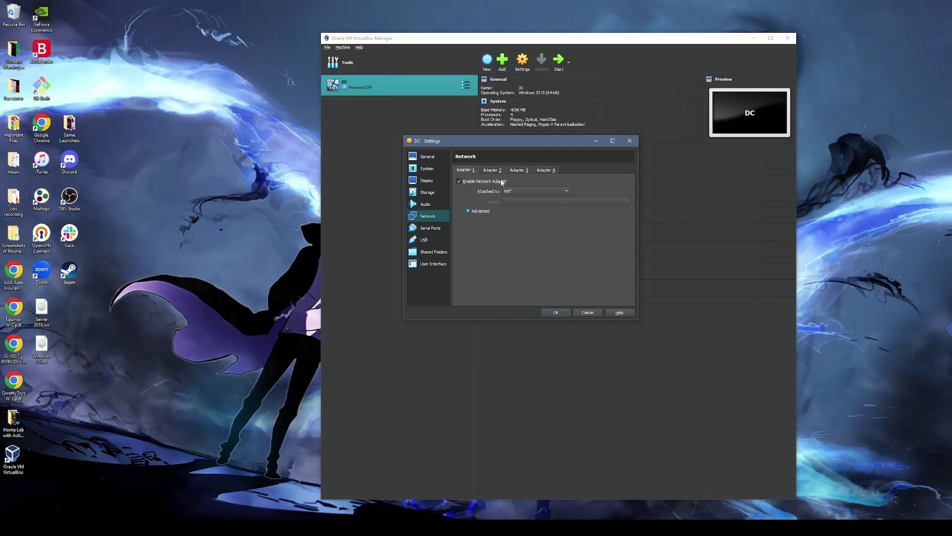
pyautogui.click(459, 181)
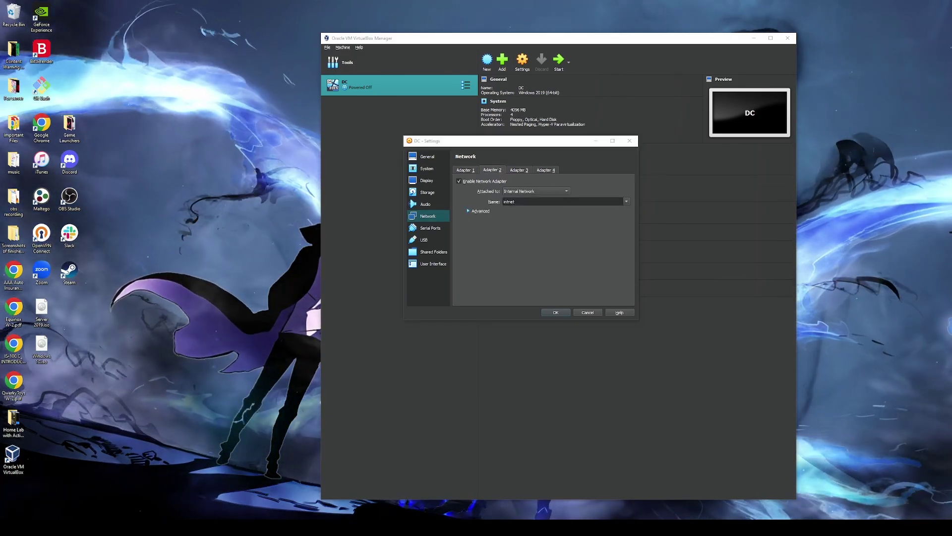
pyautogui.click(473, 171)
pyautogui.click(461, 170)
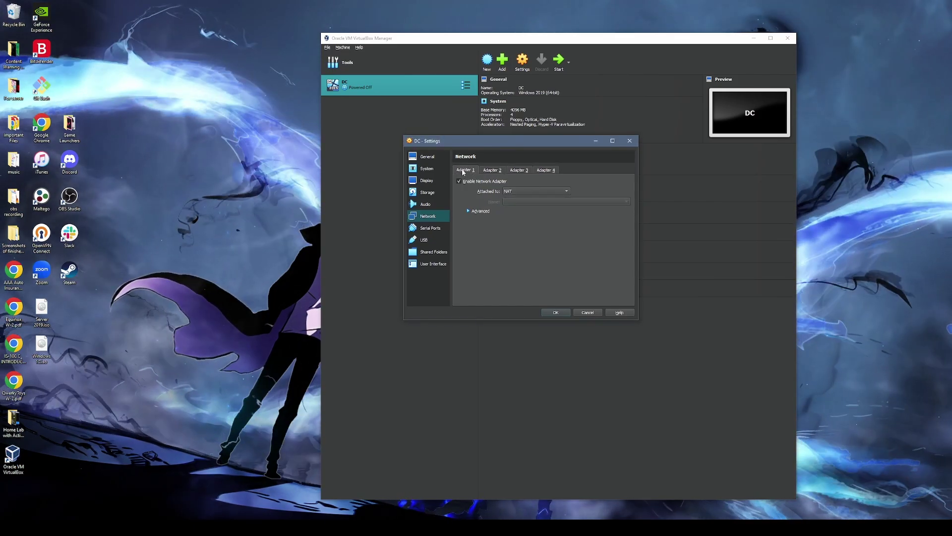
pyautogui.click(491, 170)
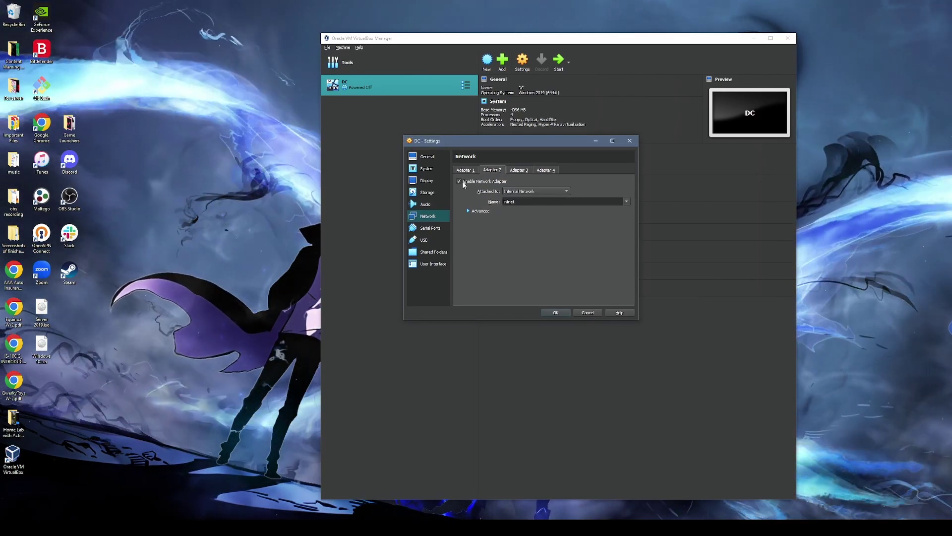
pyautogui.click(460, 182)
pyautogui.click(461, 181)
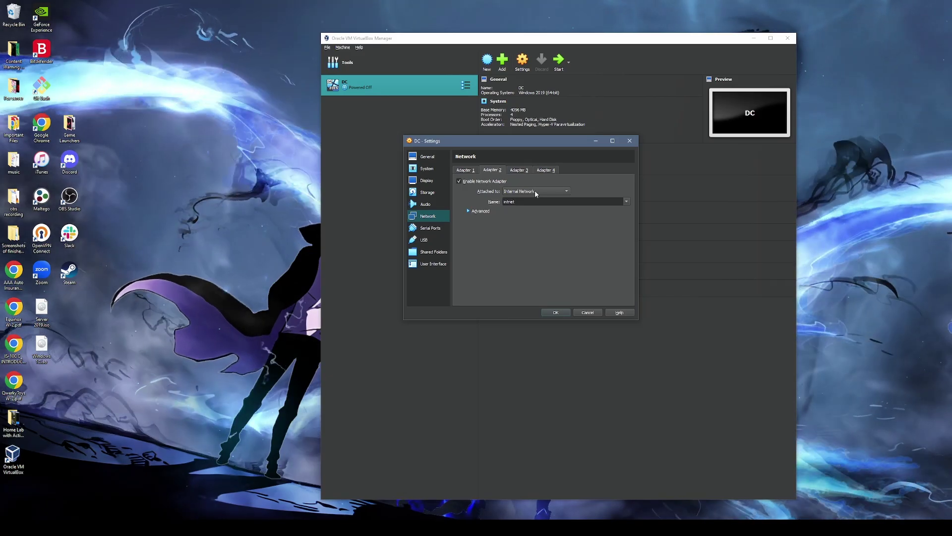
# - Attach Adapter 2 to Internal Network 'intnet' and save DC's settings
pyautogui.click(539, 192)
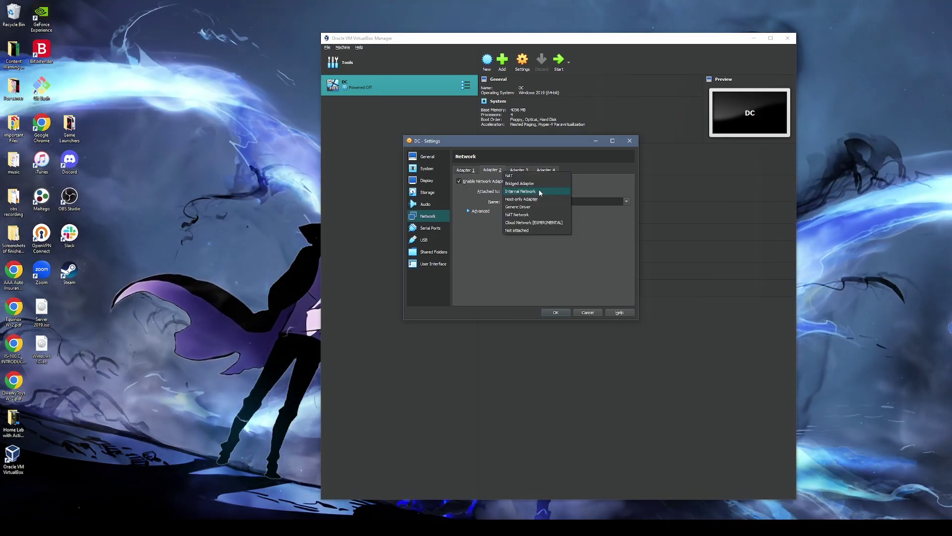
pyautogui.click(540, 192)
pyautogui.moveTo(495, 141); pyautogui.dragTo(469, 129)
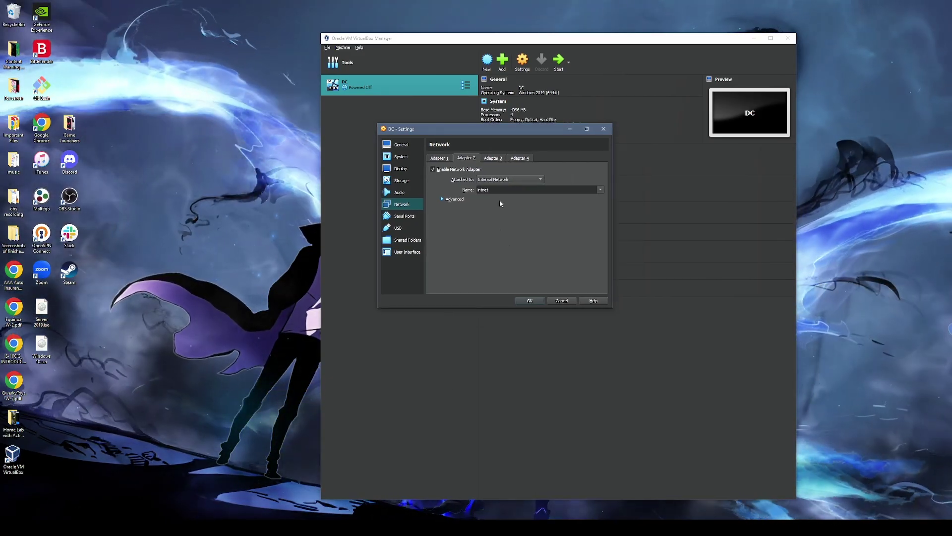
pyautogui.click(439, 157)
pyautogui.click(404, 216)
pyautogui.click(405, 204)
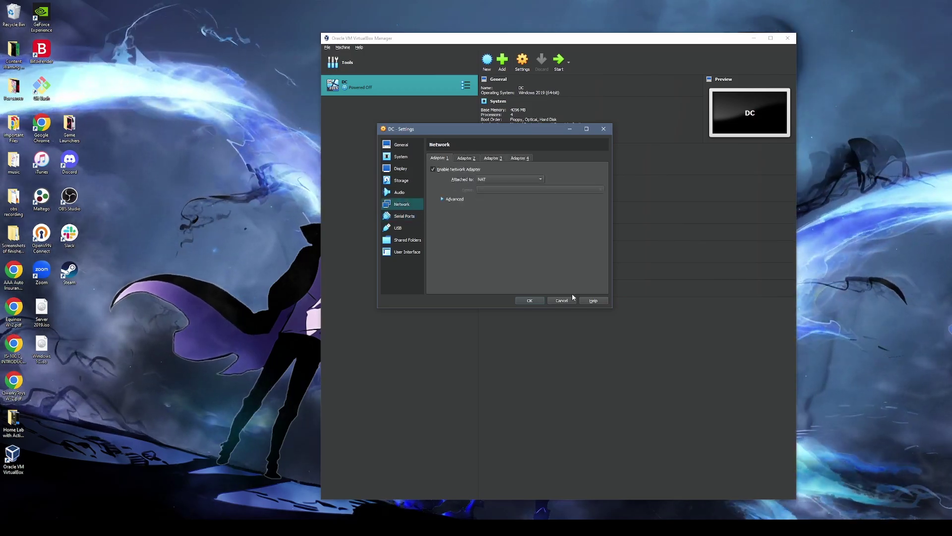
pyautogui.click(530, 300)
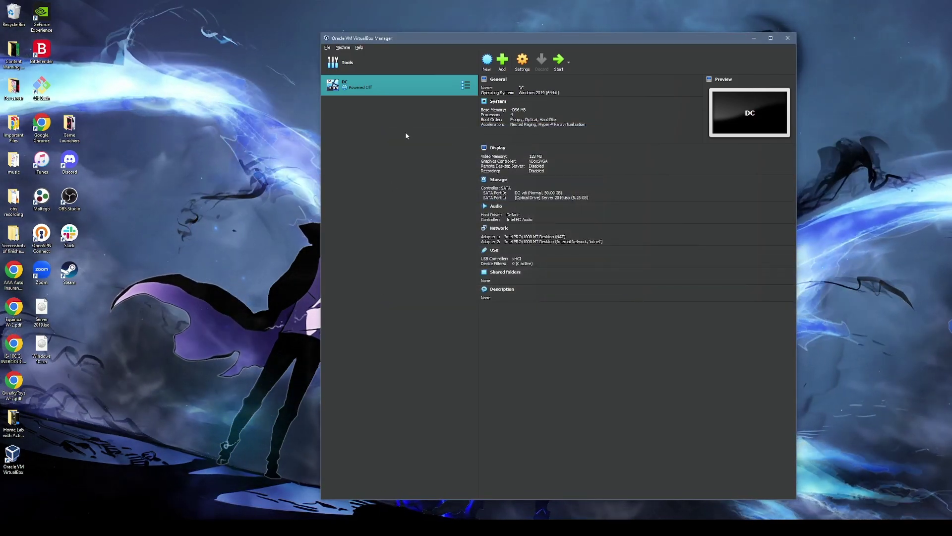
# - Start the DC virtual machine and dismiss the power-up notification
pyautogui.doubleClick(404, 86)
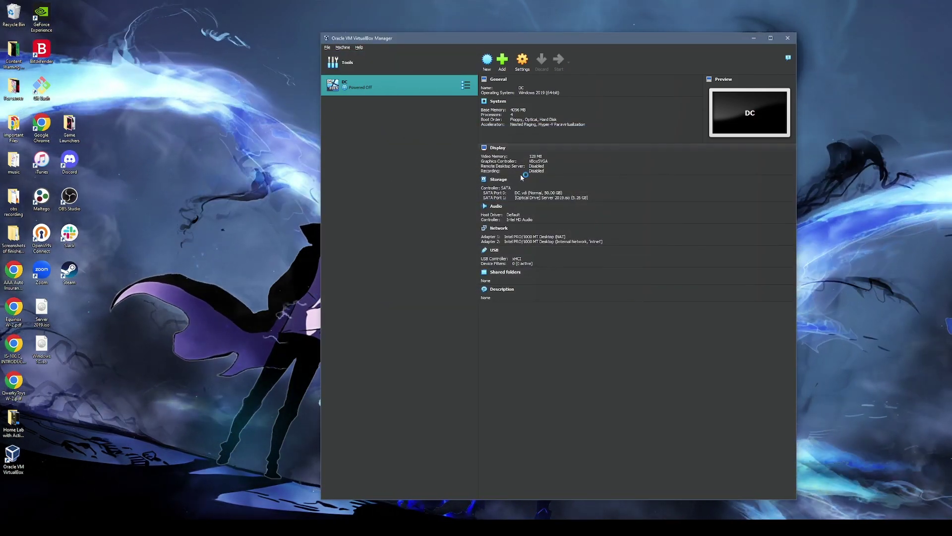
pyautogui.click(771, 38)
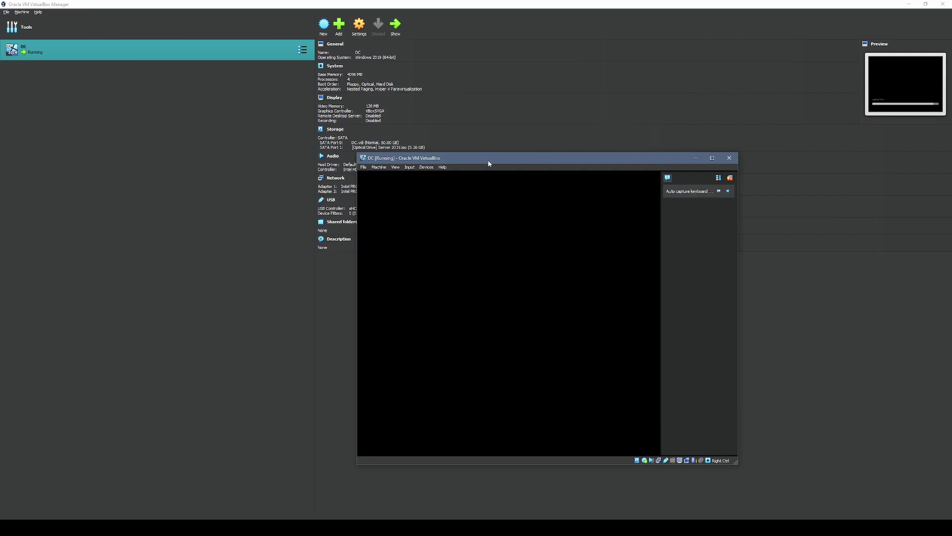
pyautogui.moveTo(489, 163); pyautogui.dragTo(604, 88)
pyautogui.click(846, 104)
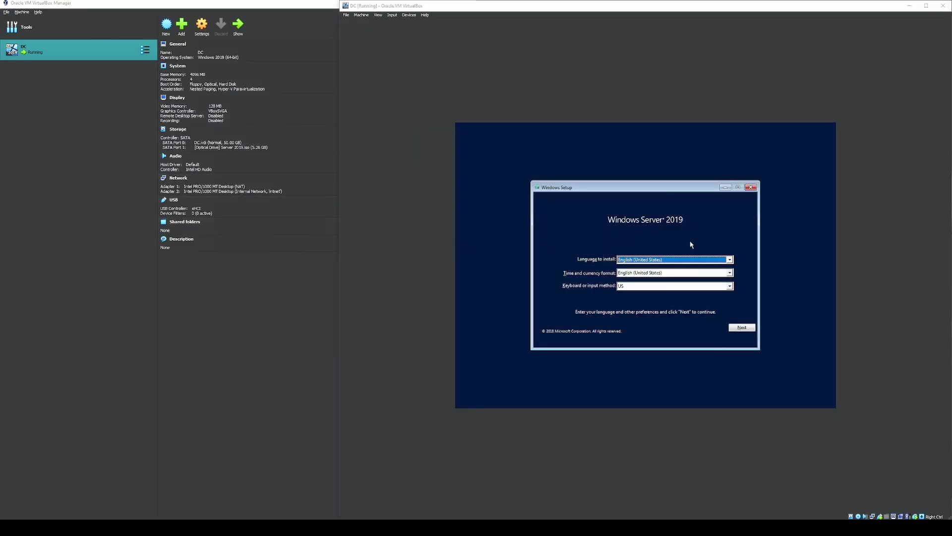
# - Accept the default language and keyboard settings and begin the Windows Server installation
pyautogui.click(701, 235)
pyautogui.click(745, 328)
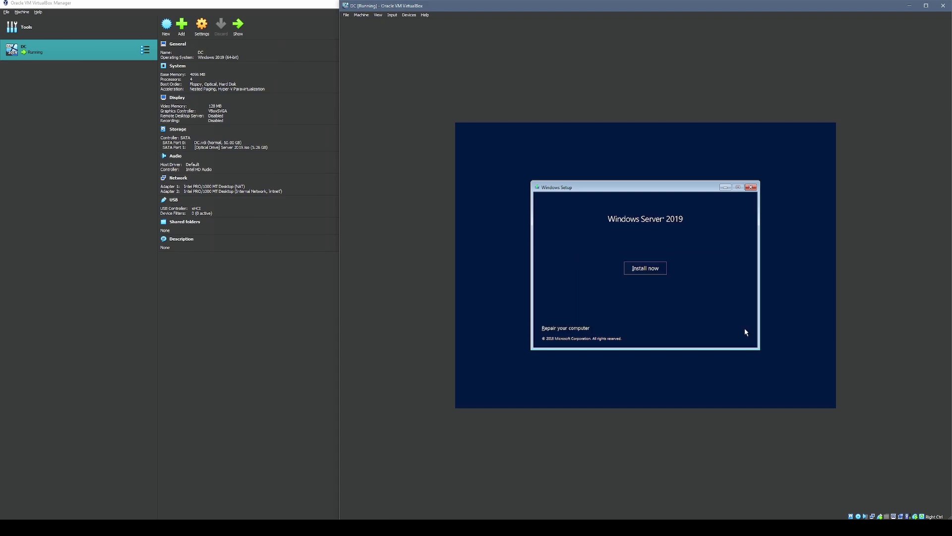
pyautogui.click(652, 270)
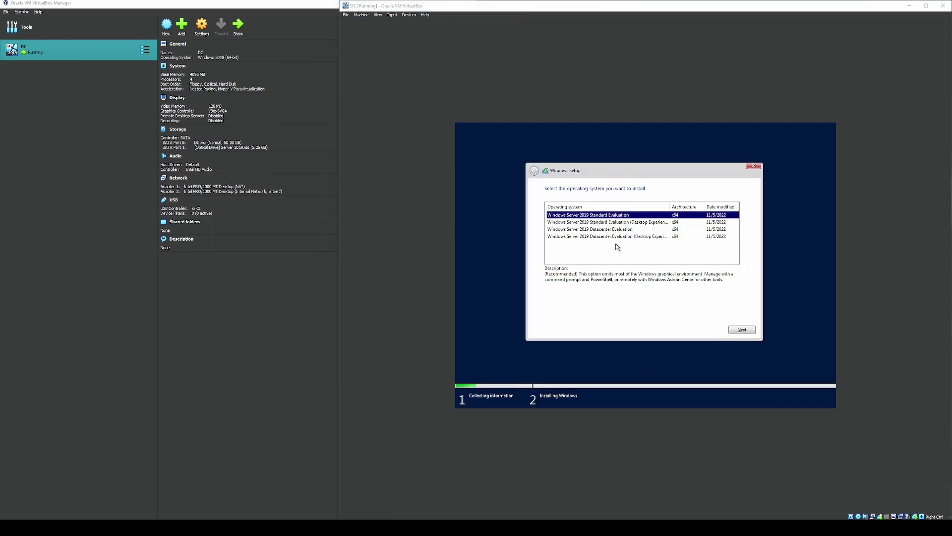
# - Compare the editions and select Windows Server 2019 Standard Evaluation (Desktop Experience)
pyautogui.click(651, 227)
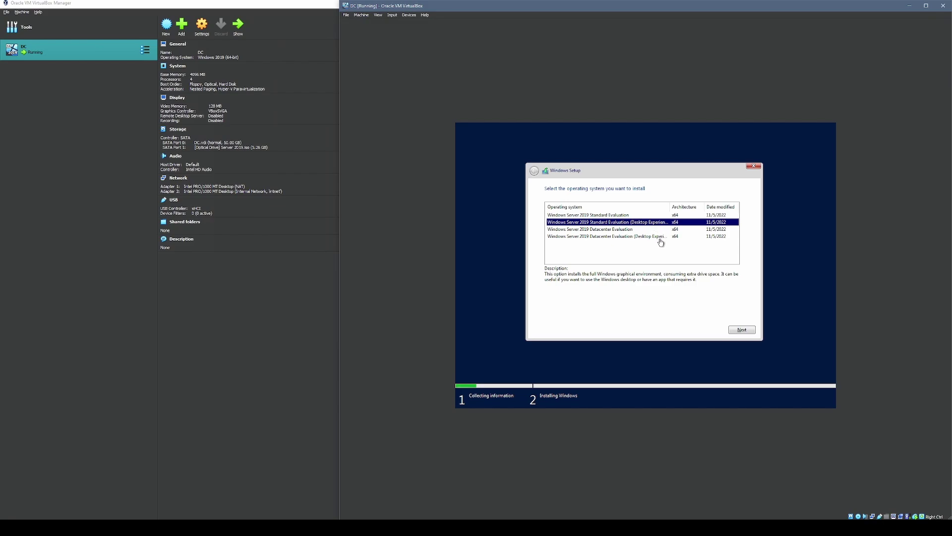
pyautogui.click(659, 237)
pyautogui.click(659, 224)
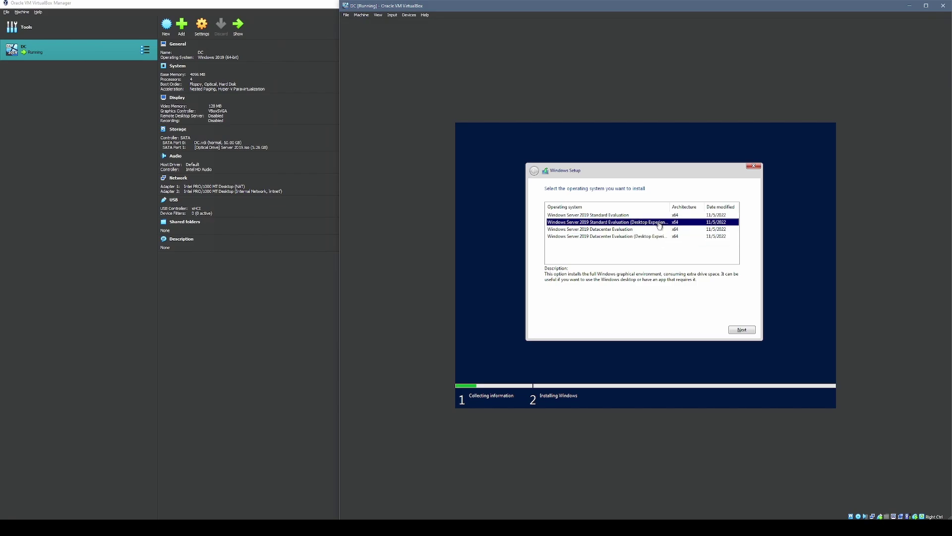
pyautogui.click(598, 238)
pyautogui.click(601, 223)
pyautogui.click(606, 216)
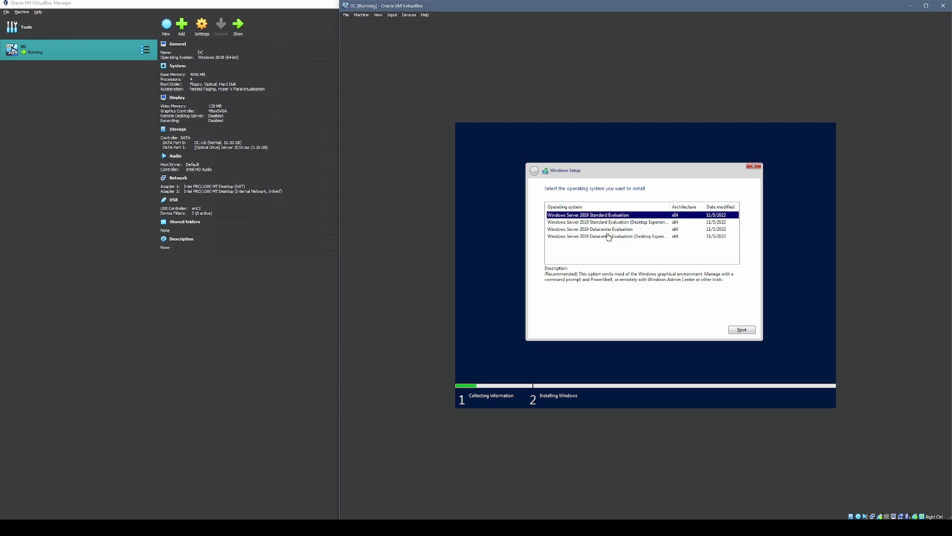
pyautogui.click(612, 225)
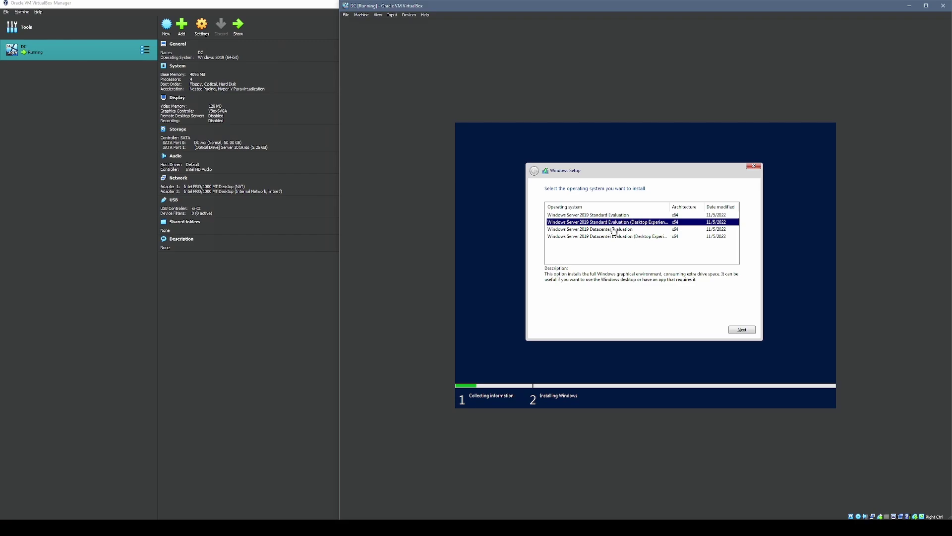
pyautogui.click(617, 230)
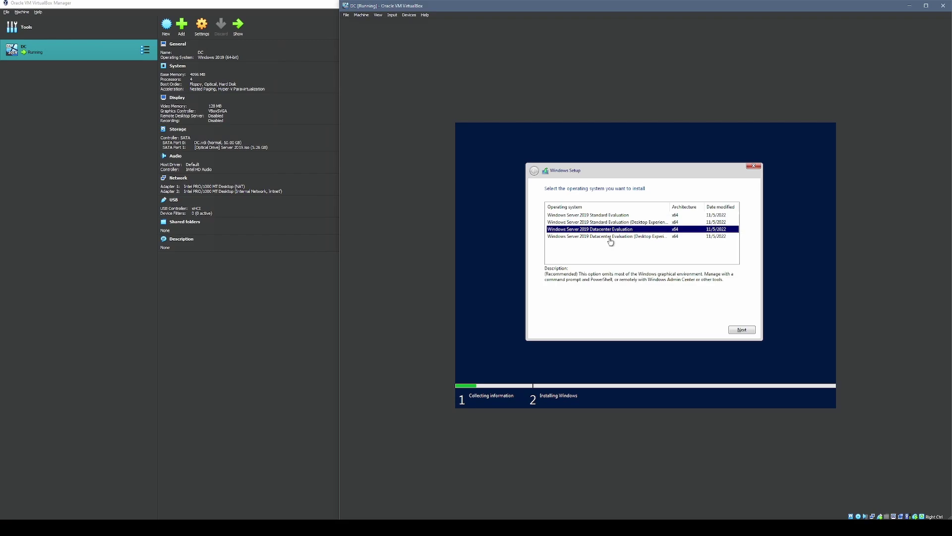
pyautogui.click(618, 223)
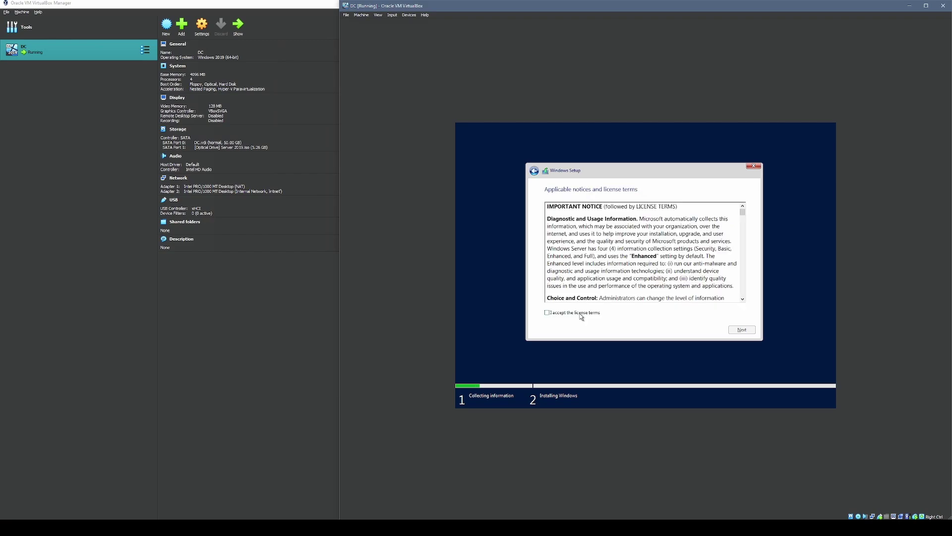
# - Accept the license terms and choose a Custom: Install Windows only installation
pyautogui.click(743, 329)
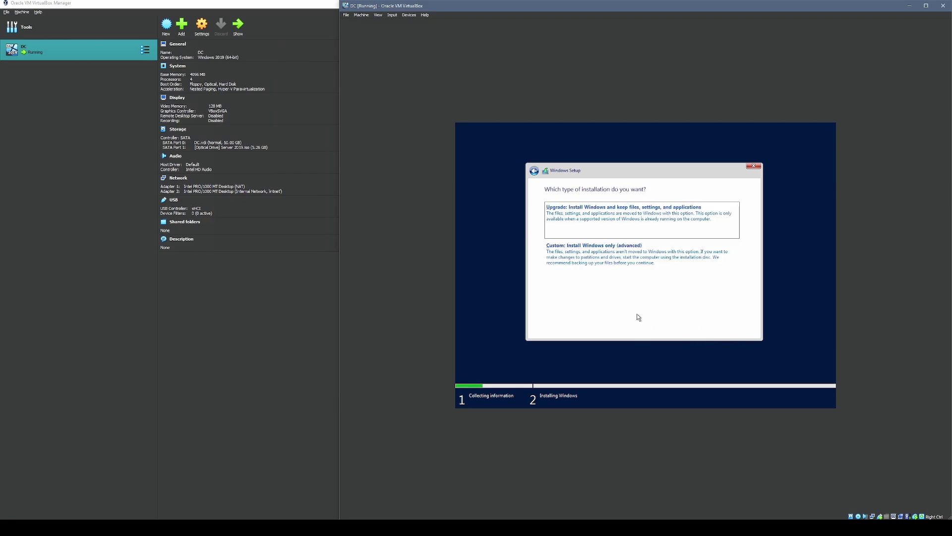
pyautogui.click(574, 275)
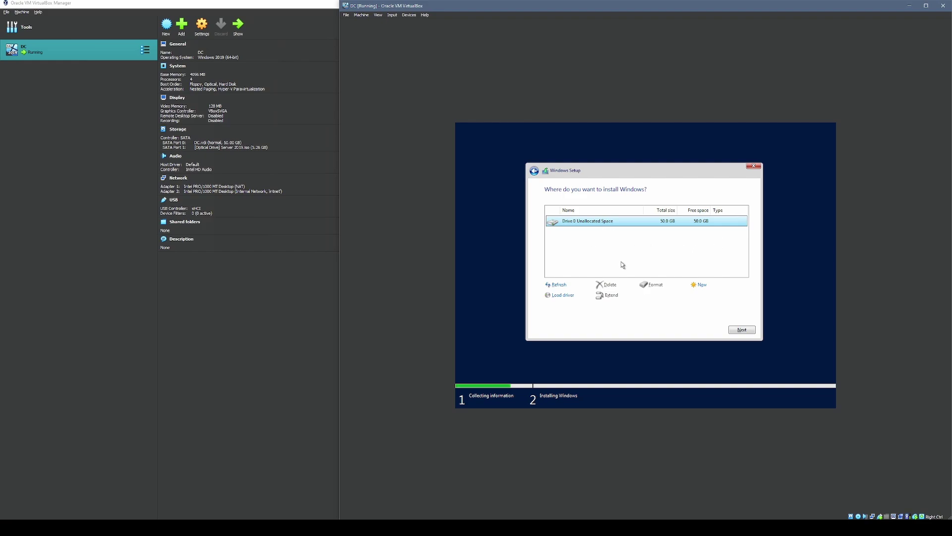
pyautogui.click(743, 330)
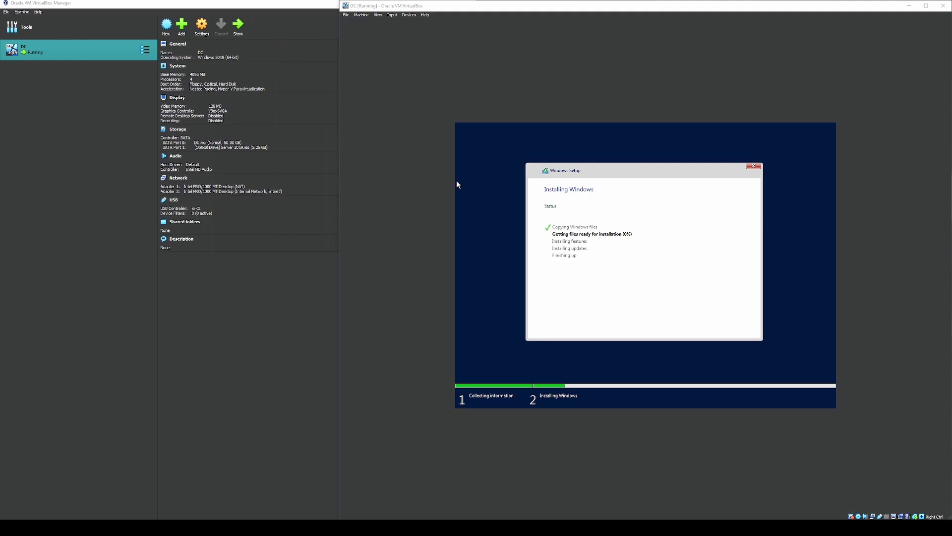
# - Install Windows onto Drive 0 Unallocated Space until the Administrator password prompt appears
pyautogui.click(446, 218)
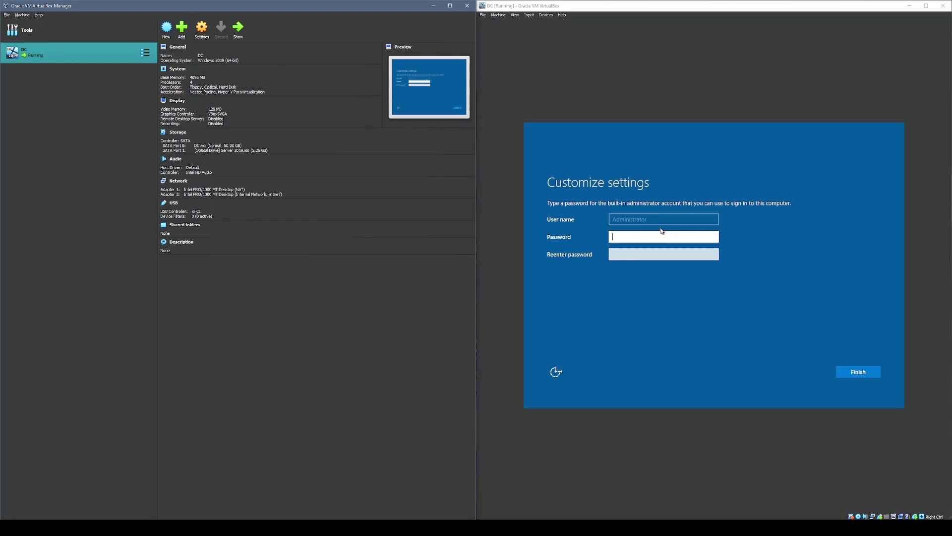
# - Enter and confirm the built-in Administrator password, then finish setup
pyautogui.click(634, 234)
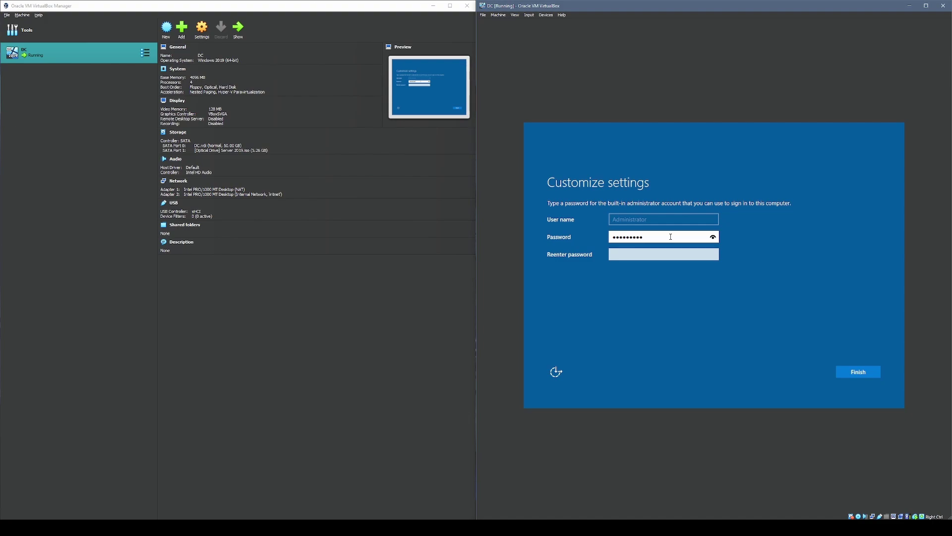
pyautogui.click(634, 254)
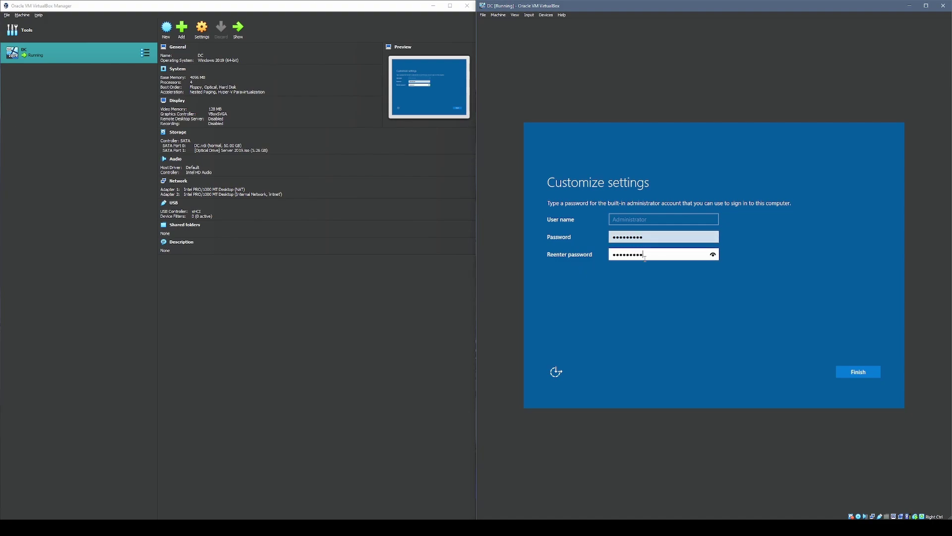
pyautogui.click(865, 373)
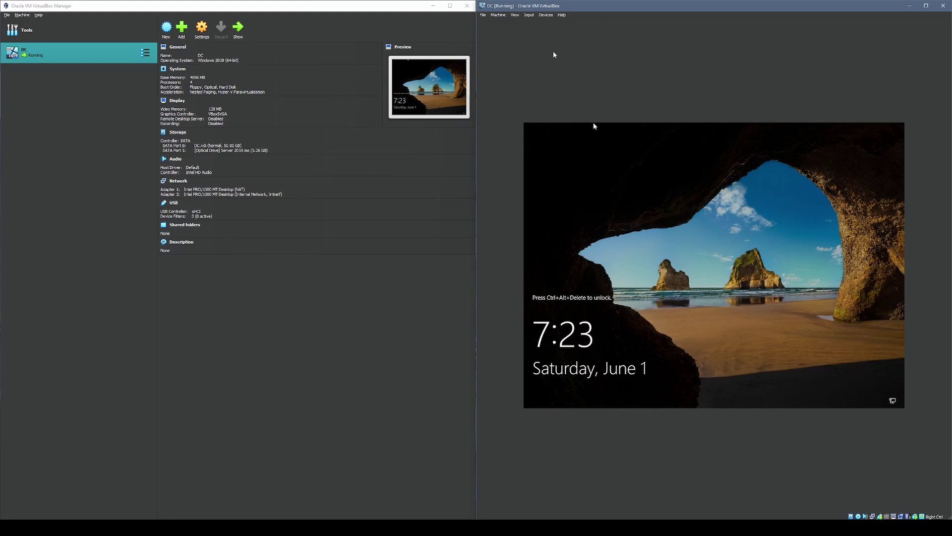
# - Send Ctrl+Alt+Del to the DC VM and sign in as Administrator with the password
pyautogui.click(529, 15)
pyautogui.moveTo(555, 23)
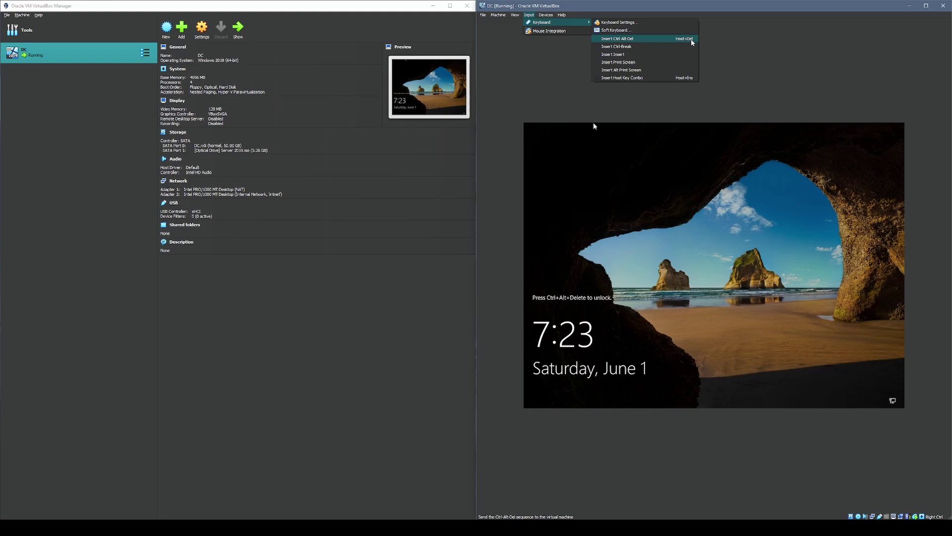
pyautogui.click(810, 59)
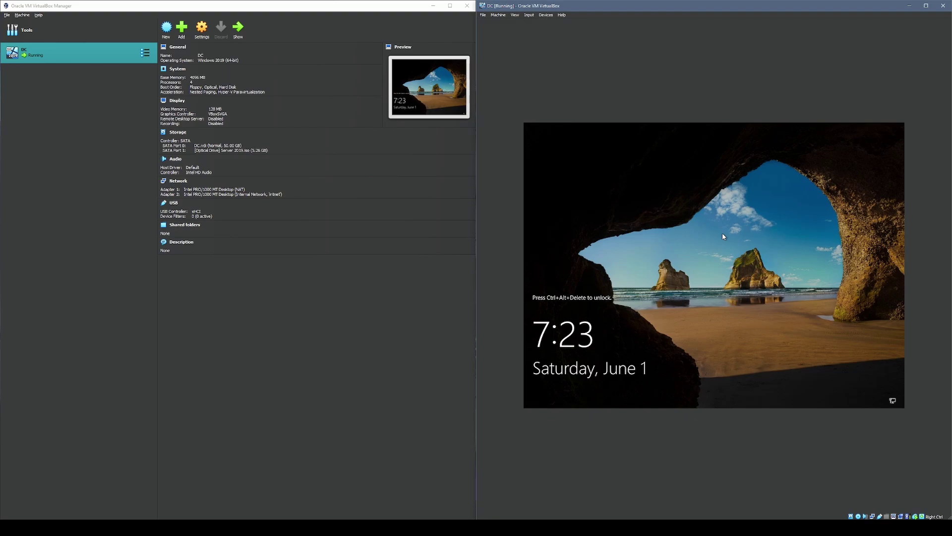
pyautogui.hotkey('ctrl', 'alt', 'Delete')
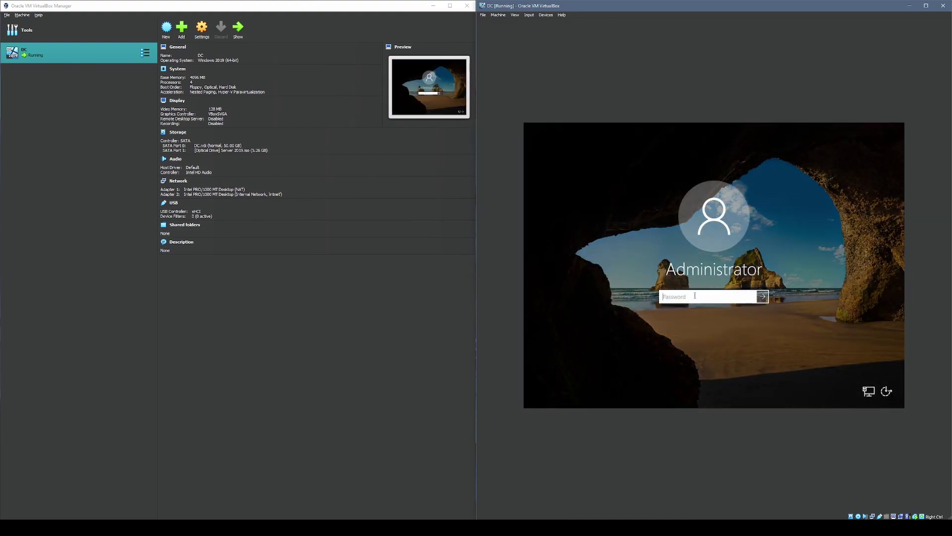
pyautogui.write('Pa')
pyautogui.press('Return')
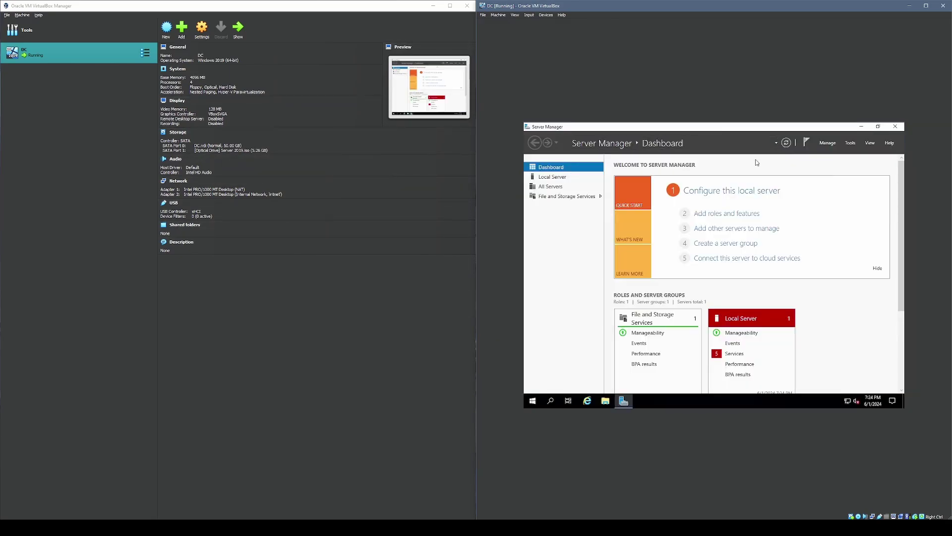
# - Close Server Manager, resize the DC VM window and snap it to the right half of the screen
pyautogui.click(861, 128)
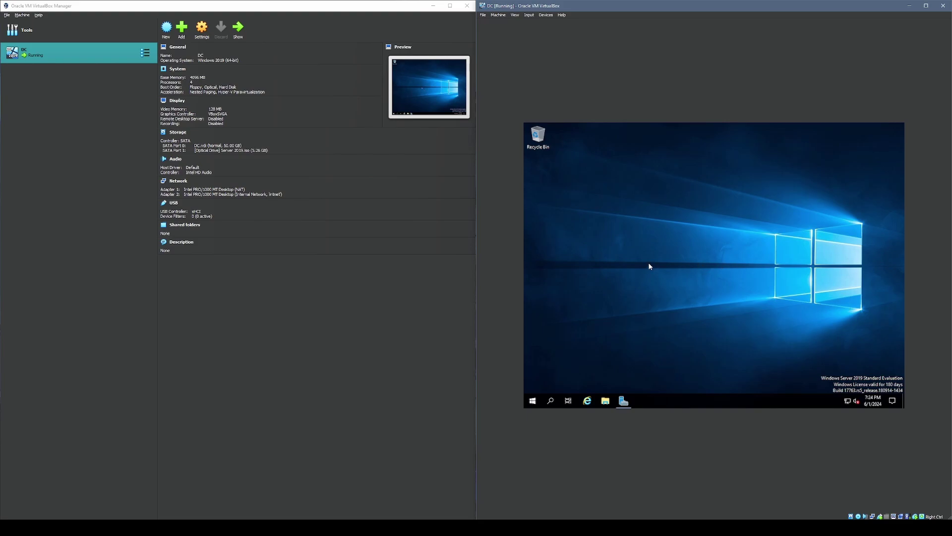
pyautogui.moveTo(699, 295); pyautogui.dragTo(700, 297)
pyautogui.moveTo(719, 5); pyautogui.dragTo(613, 46)
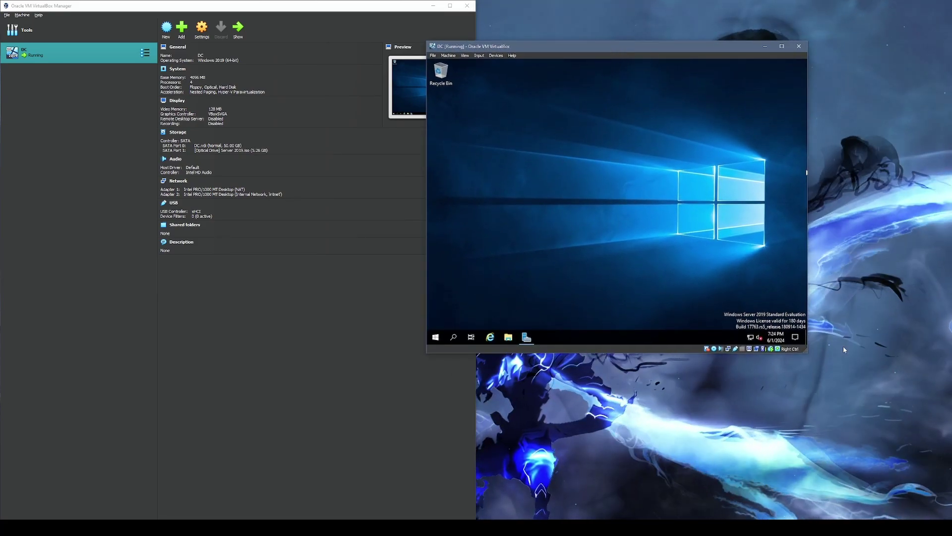
pyautogui.moveTo(807, 350); pyautogui.dragTo(879, 445)
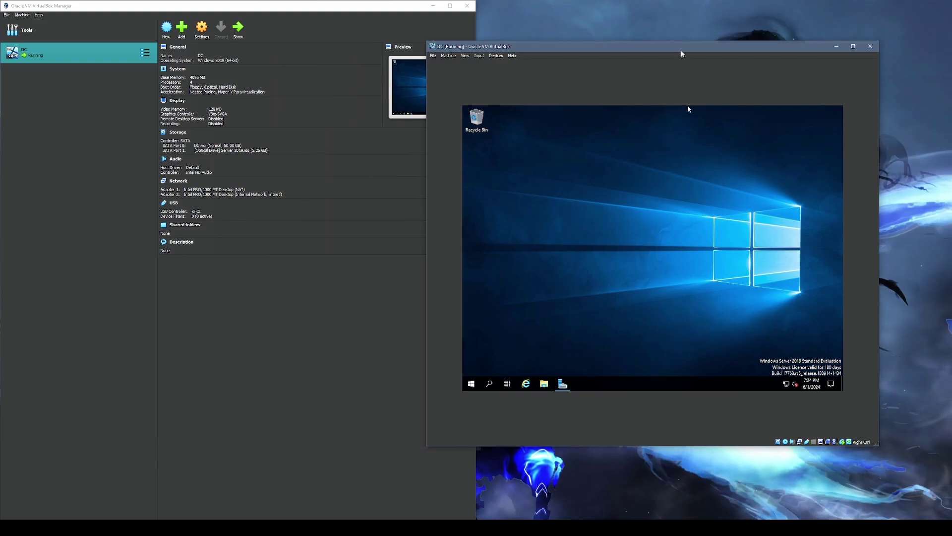
pyautogui.press('super+Right')
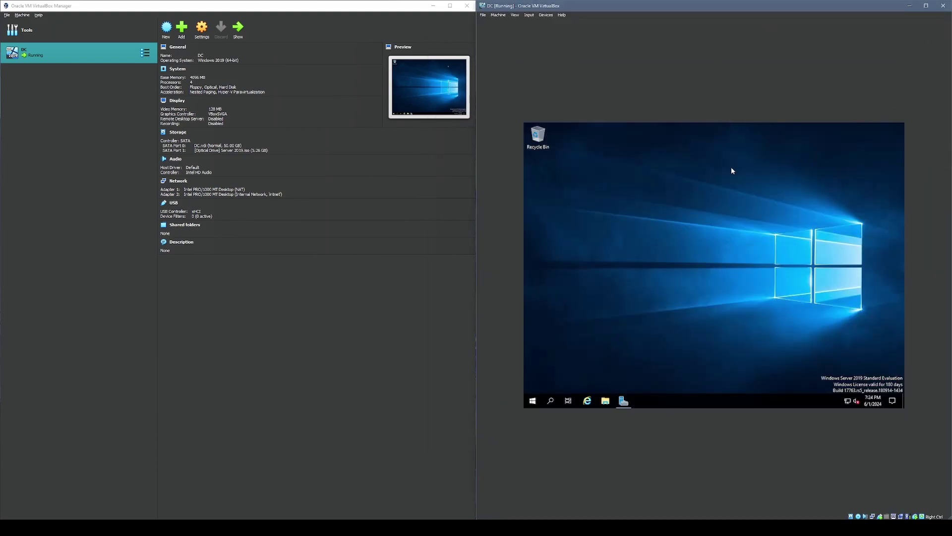
# - Insert the Guest Additions CD image and open the D: drive in the guest's File Explorer
pyautogui.click(547, 17)
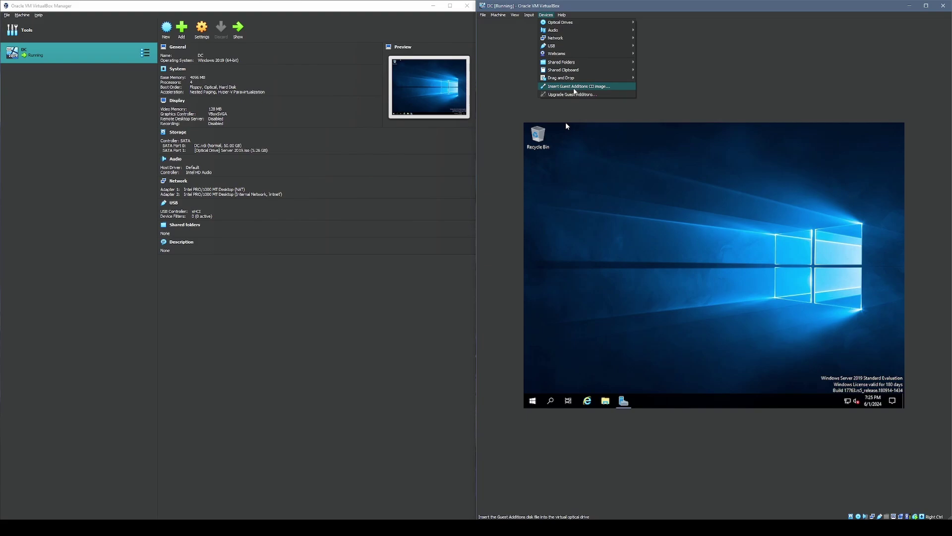
pyautogui.click(574, 88)
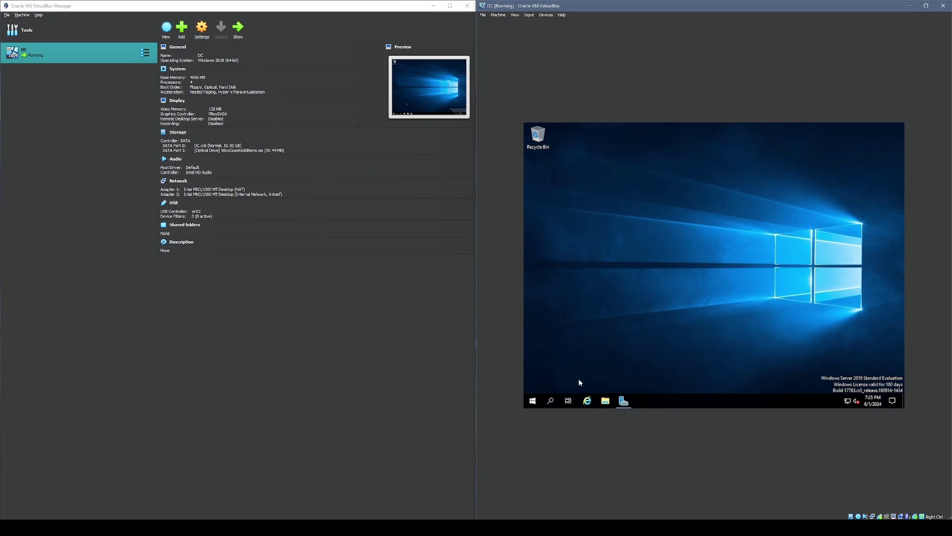
pyautogui.click(606, 403)
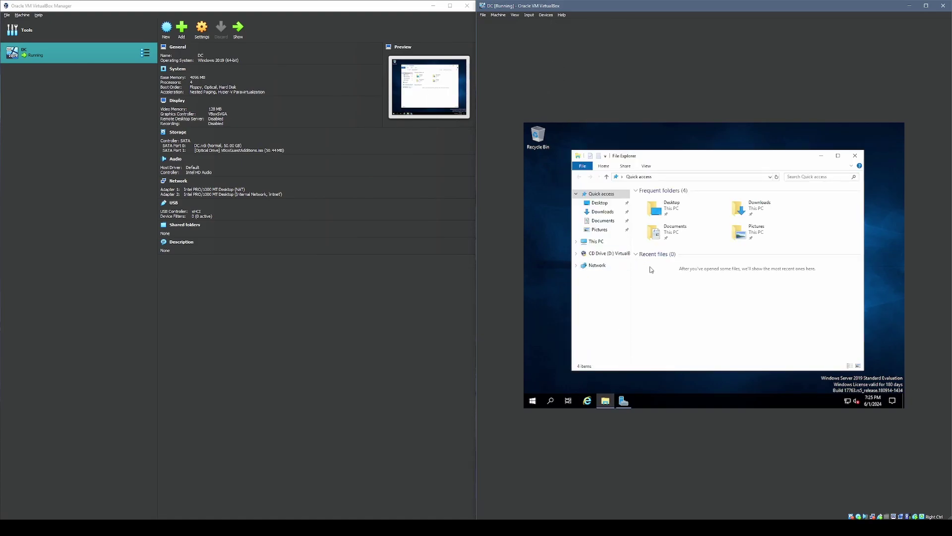
pyautogui.click(597, 243)
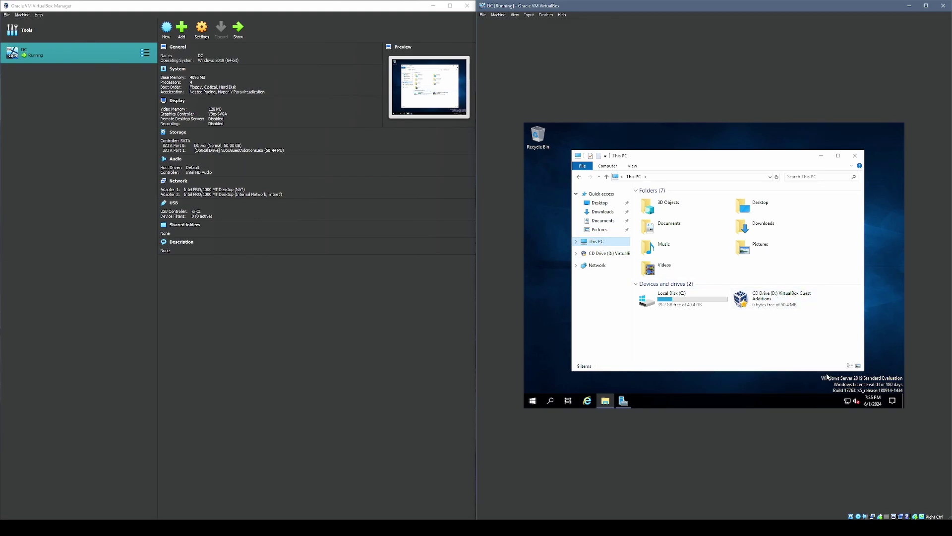
pyautogui.doubleClick(780, 300)
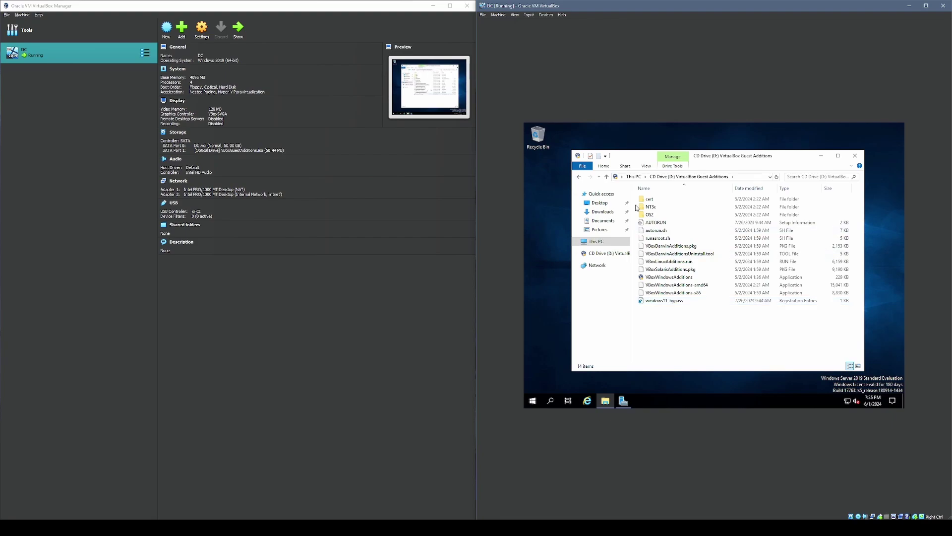
# - Run VBoxWindowsAdditions-amd64 and install Guest Additions 7.0.18 with the default location and components
pyautogui.click(703, 286)
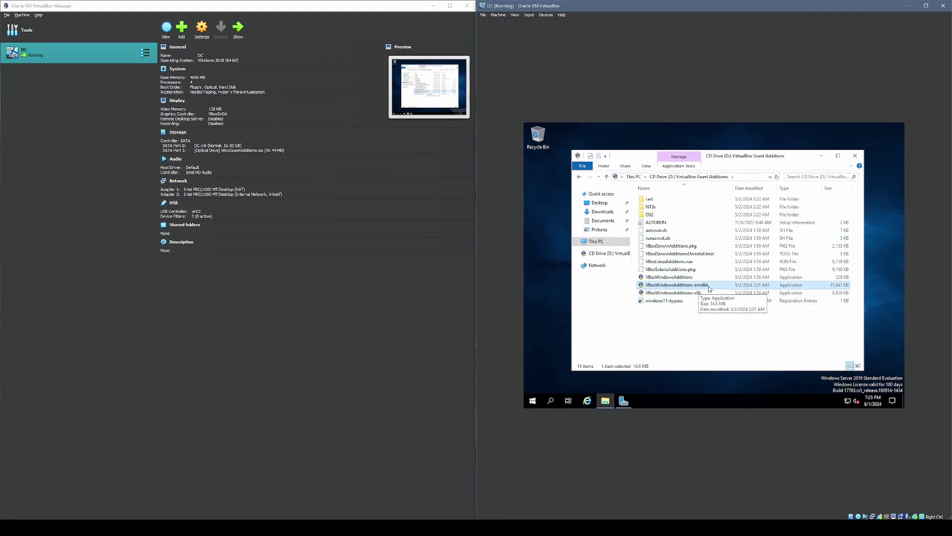
pyautogui.doubleClick(709, 287)
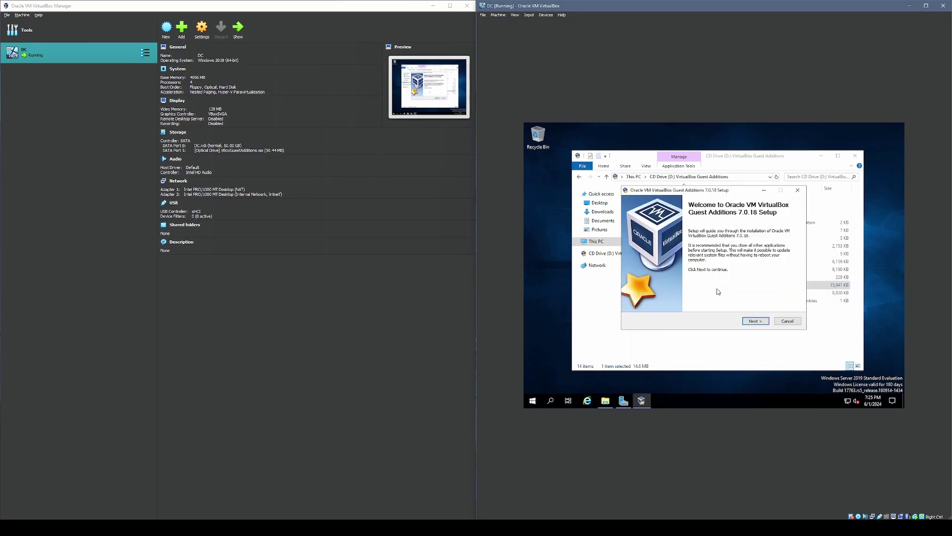
pyautogui.click(764, 322)
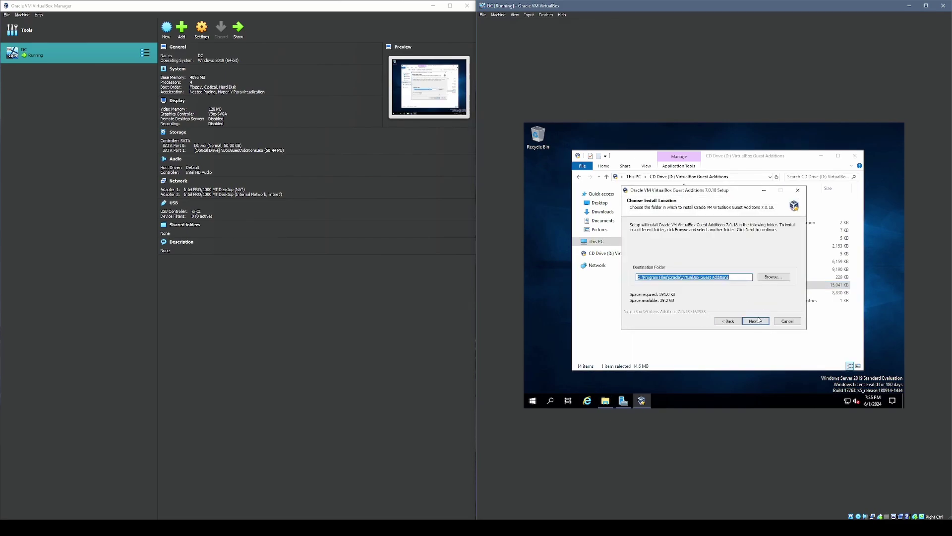
pyautogui.click(759, 322)
pyautogui.click(758, 321)
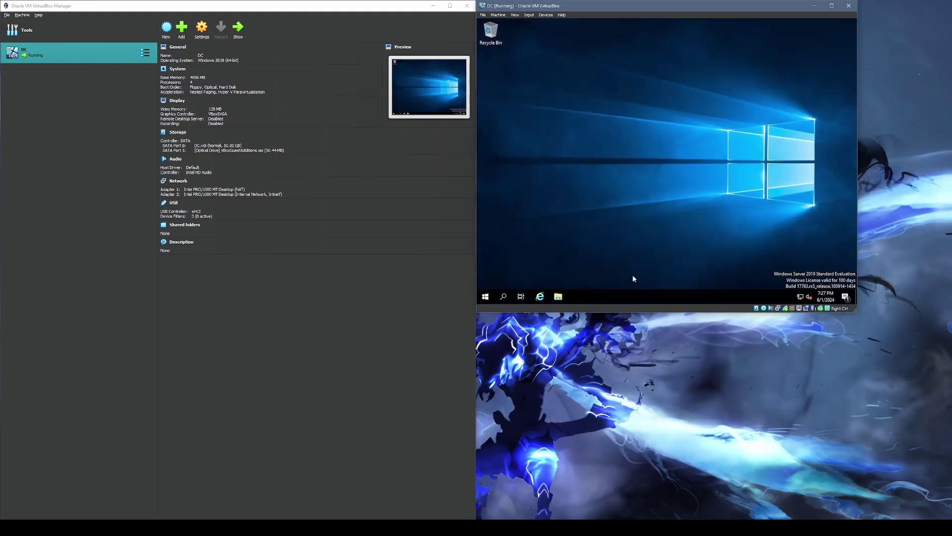
# - Shut down the DC server, start it again, and enlarge its window on the right half
pyautogui.click(491, 297)
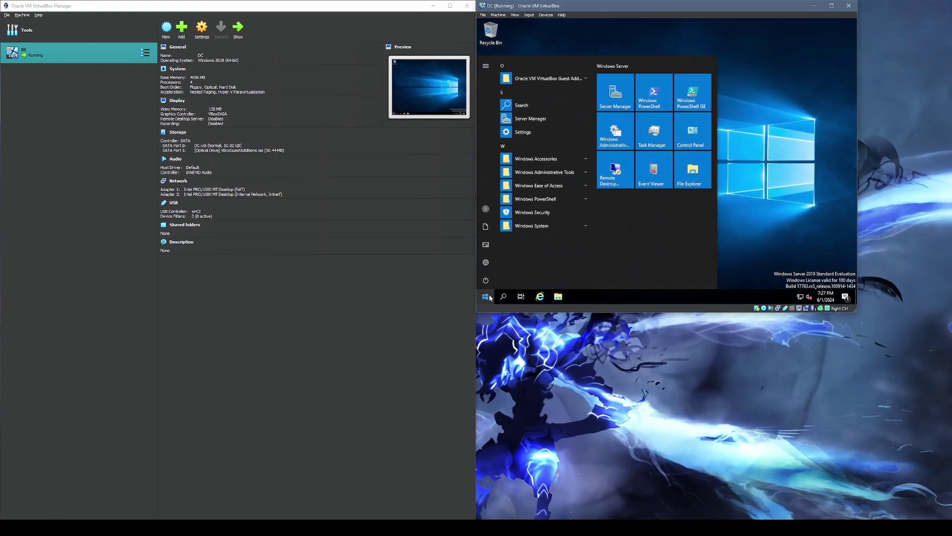
pyautogui.click(486, 280)
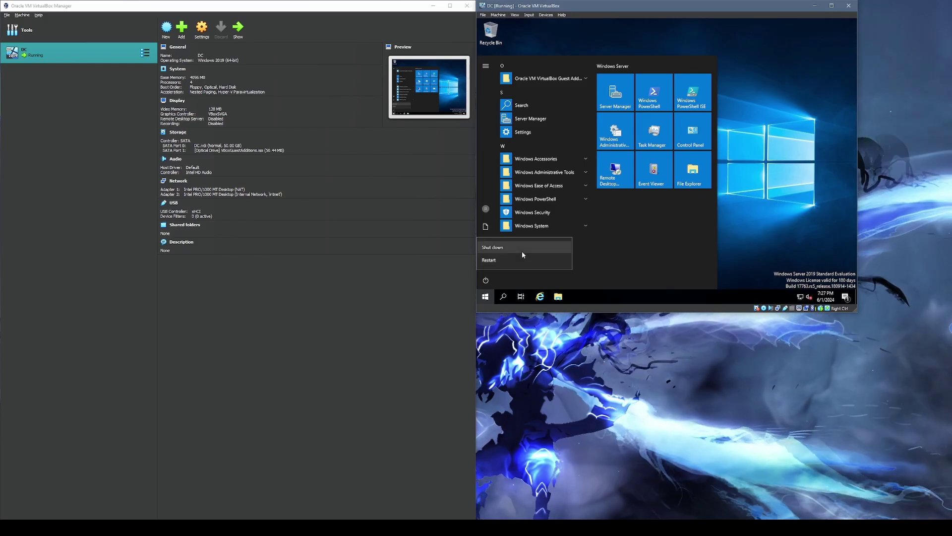
pyautogui.click(522, 249)
pyautogui.click(585, 258)
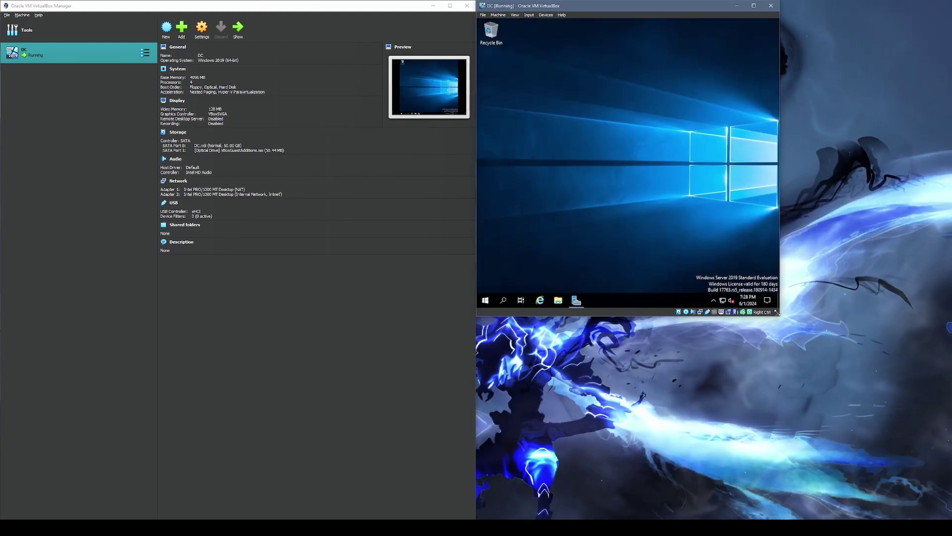
pyautogui.moveTo(777, 312); pyautogui.dragTo(951, 518)
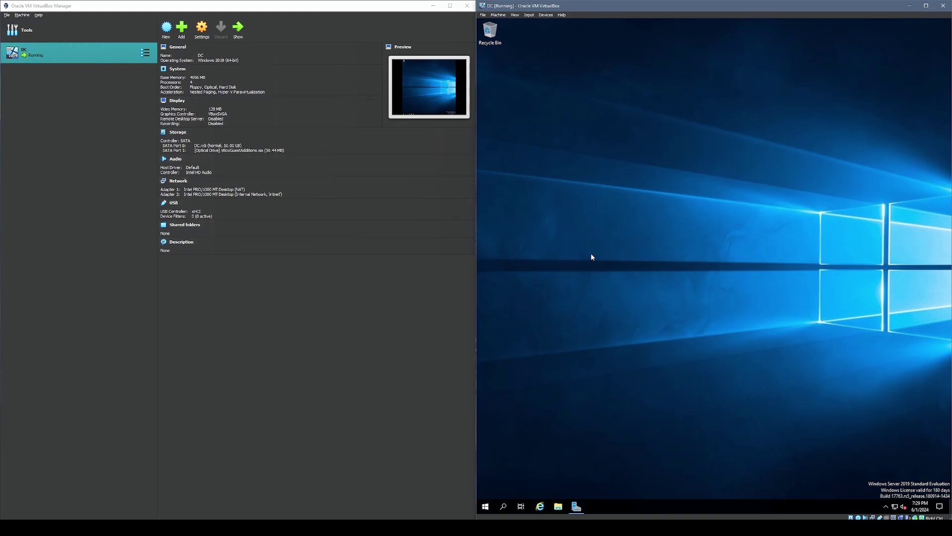
# - Open Network Connections via Settings > Network & Internet > Change adapter options and select the Ethernet adapter
pyautogui.click(486, 505)
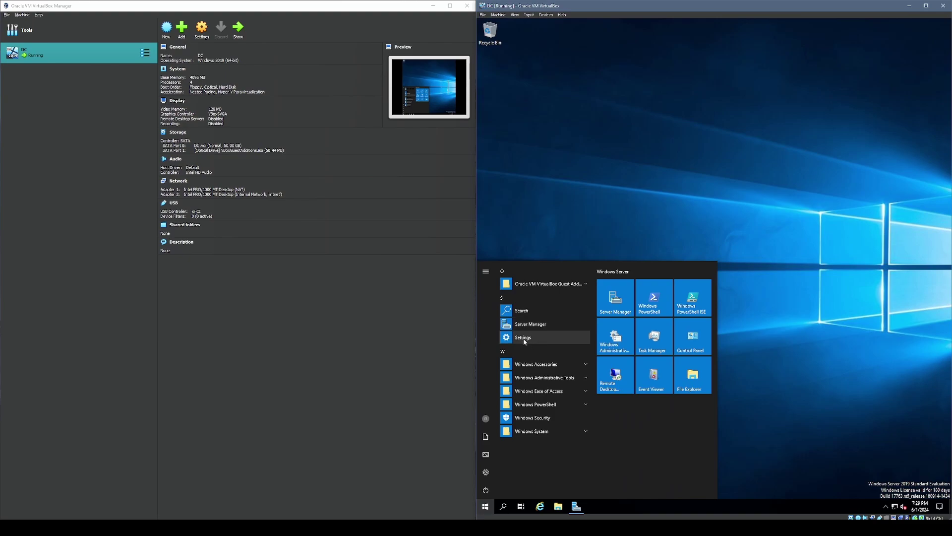
pyautogui.click(522, 337)
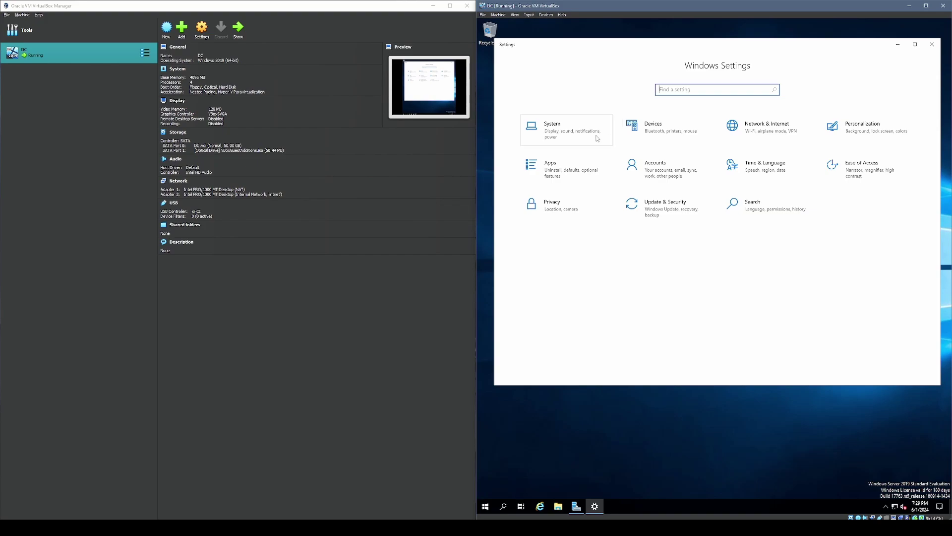
pyautogui.click(778, 132)
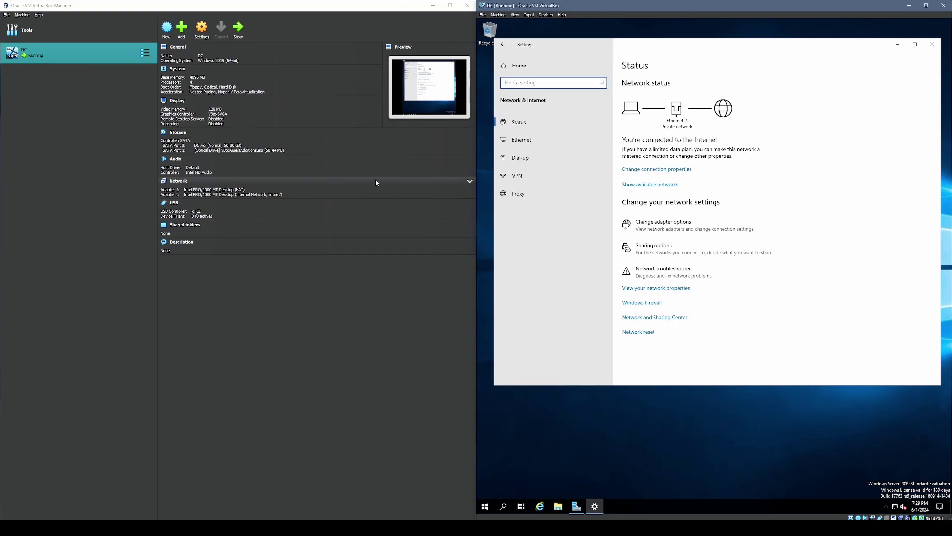
pyautogui.click(713, 231)
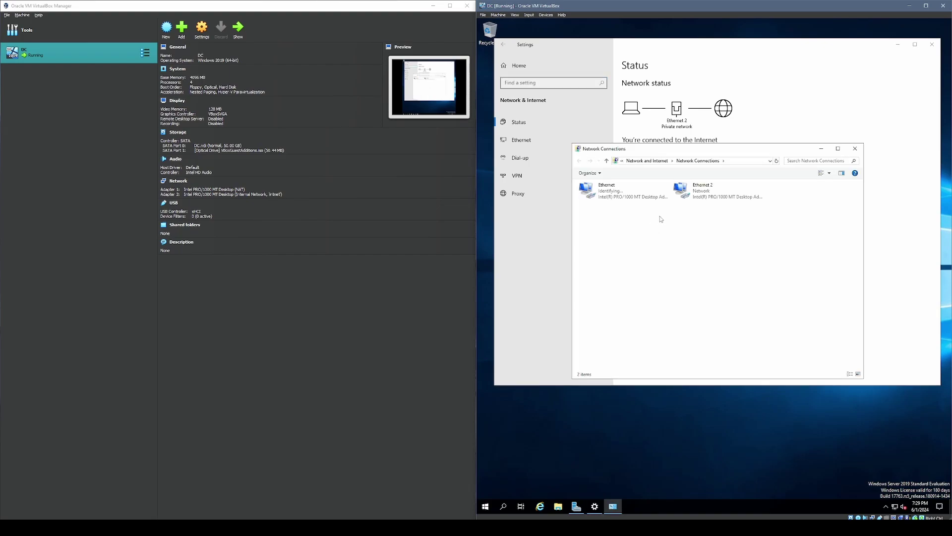
pyautogui.moveTo(684, 150); pyautogui.dragTo(687, 129)
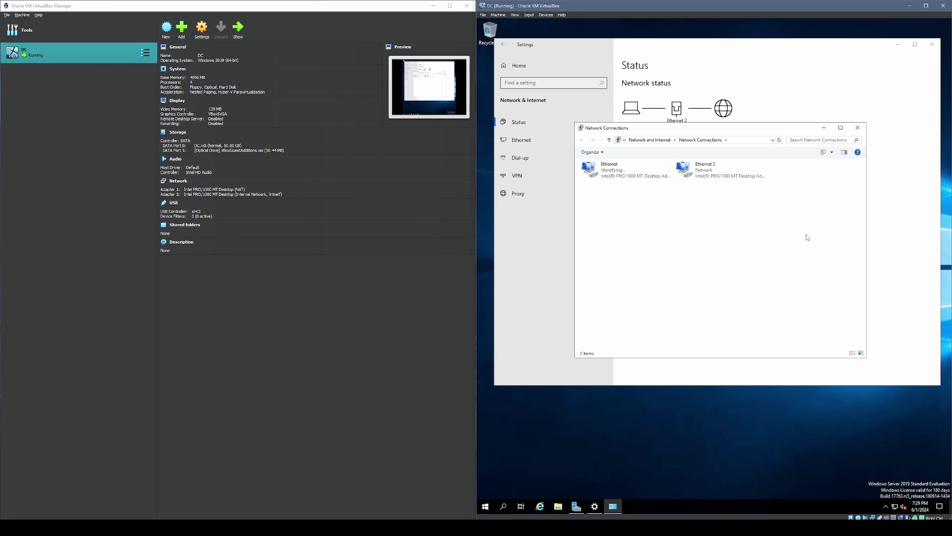
pyautogui.click(627, 177)
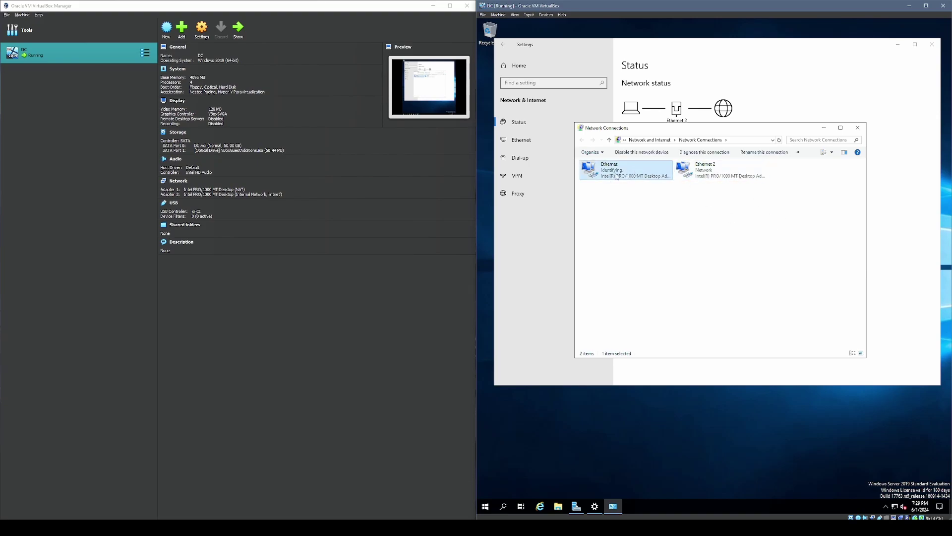
pyautogui.click(703, 174)
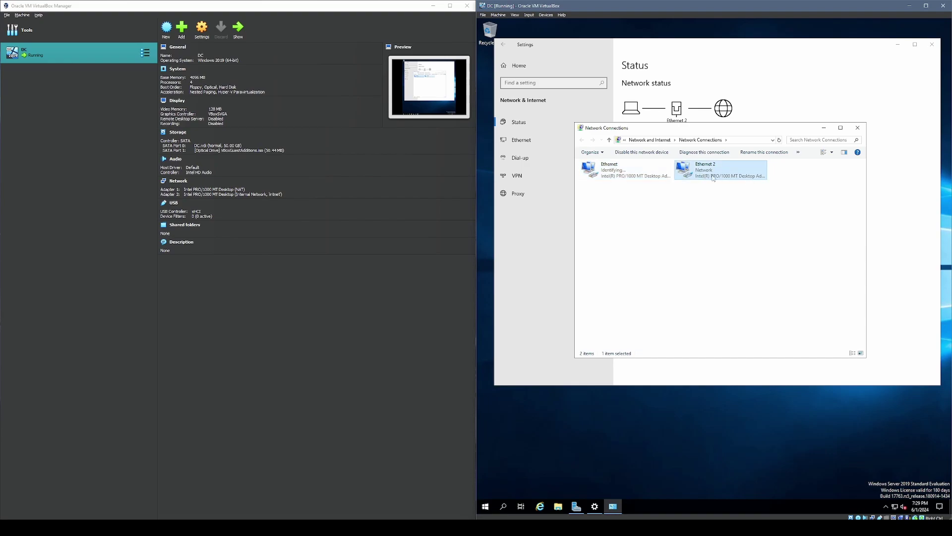
pyautogui.click(626, 178)
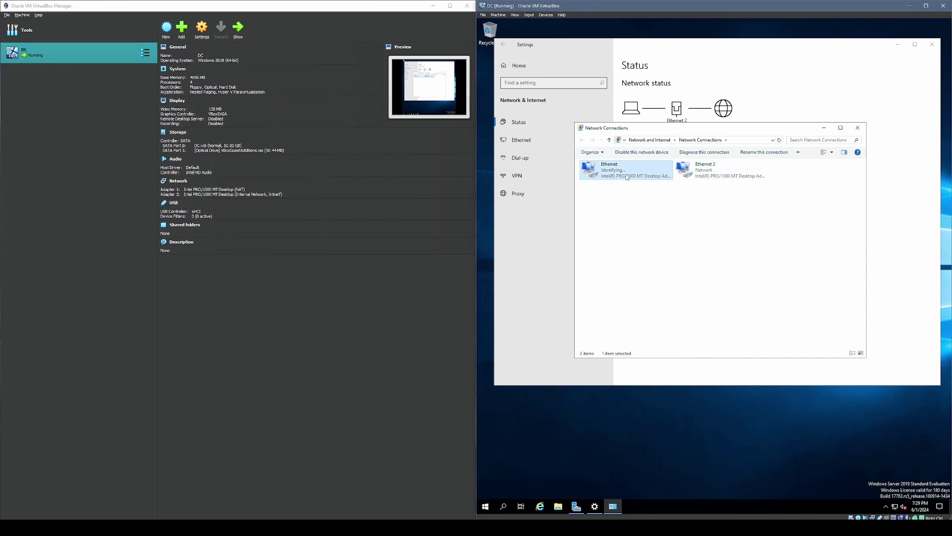
# - Open the Ethernet adapter's Status dialog and its Network Connection Details
pyautogui.rightClick(647, 181)
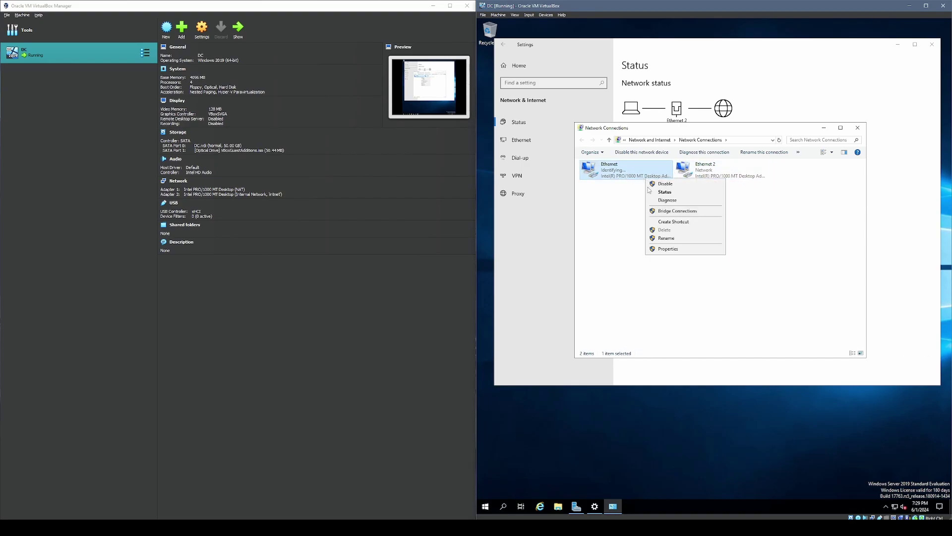
pyautogui.click(659, 193)
pyautogui.moveTo(679, 187); pyautogui.dragTo(636, 138)
pyautogui.click(630, 209)
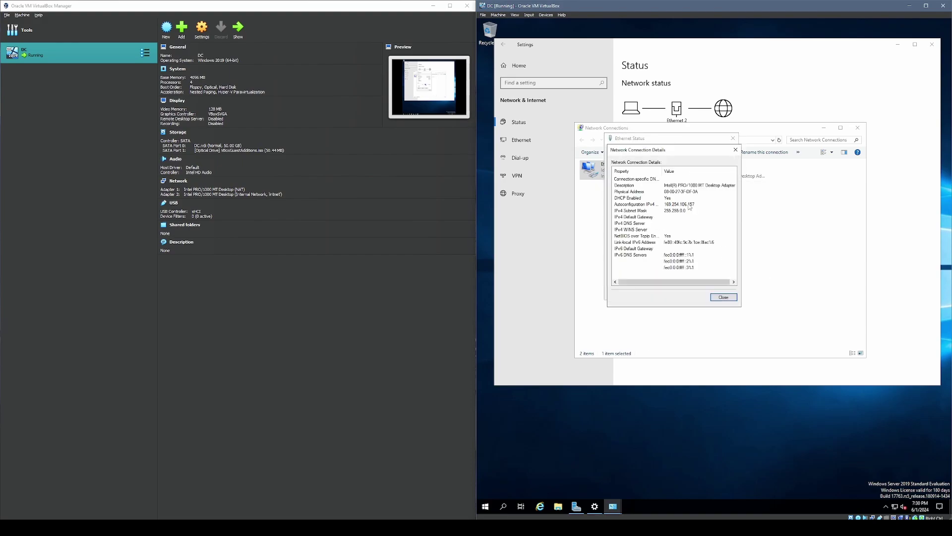
# - Review the autoconfigured 169.254.106.157 address, subnet mask and DHCP Enabled value, then close Details
pyautogui.click(682, 205)
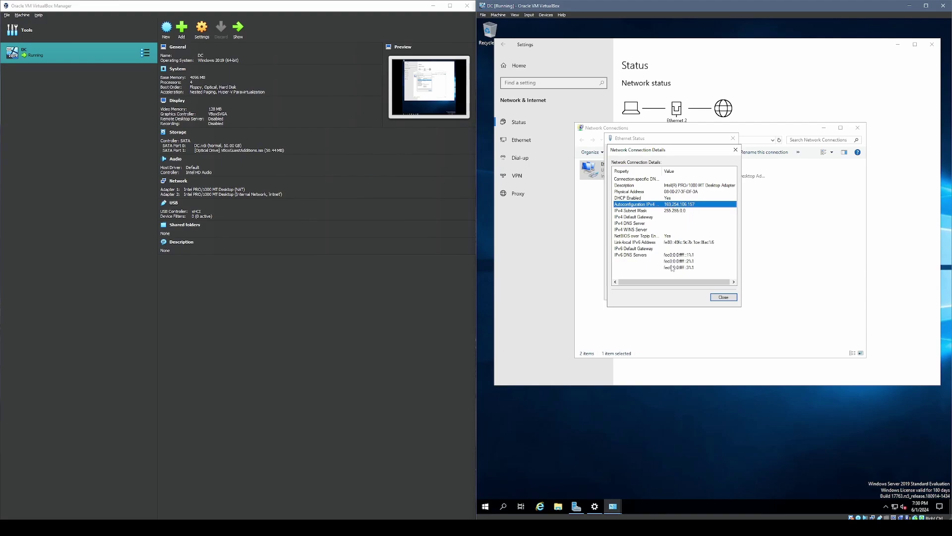
pyautogui.click(675, 211)
pyautogui.click(680, 204)
pyautogui.click(667, 198)
pyautogui.click(671, 204)
pyautogui.click(661, 199)
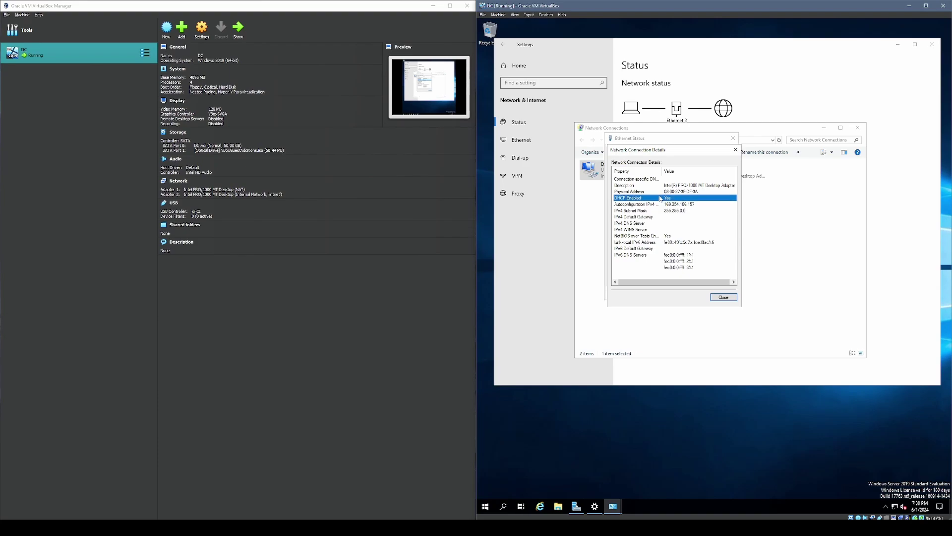
pyautogui.click(670, 205)
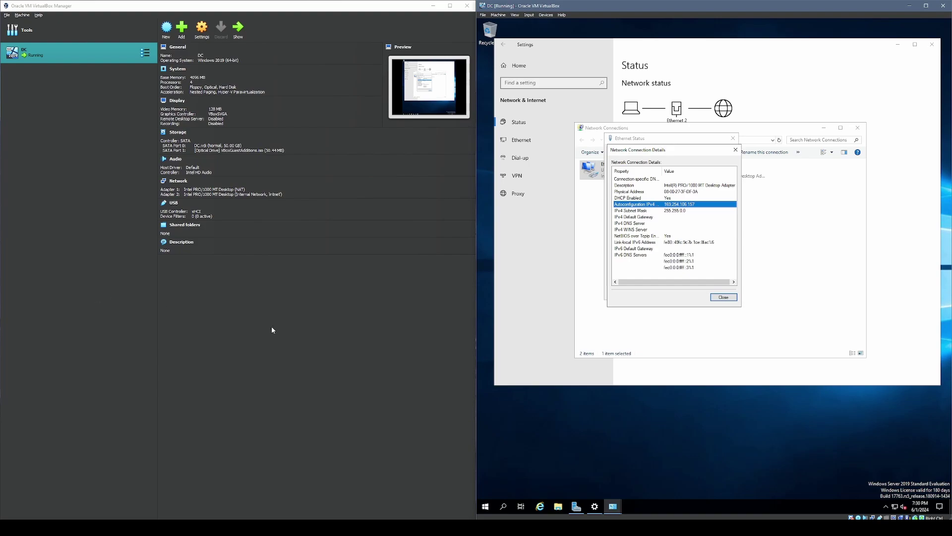
pyautogui.press('Escape')
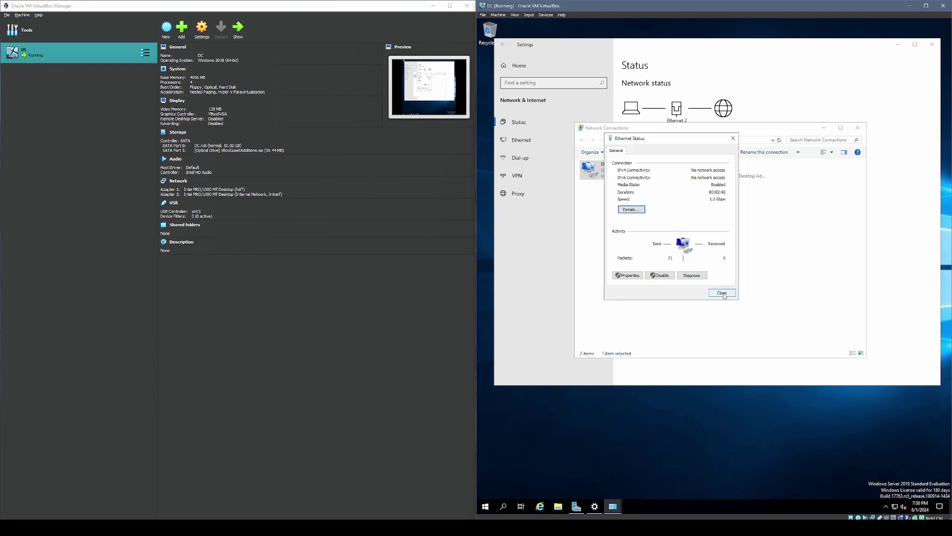
# - Rename the first Ethernet adapter to X_Internal_X, then bring up Ethernet 2's context menu
pyautogui.click(722, 293)
pyautogui.rightClick(634, 175)
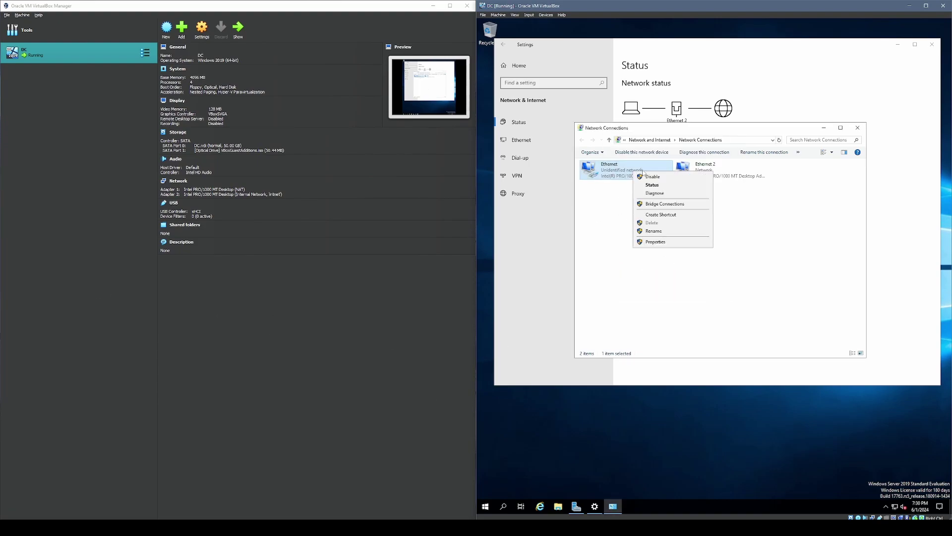
pyautogui.click(653, 231)
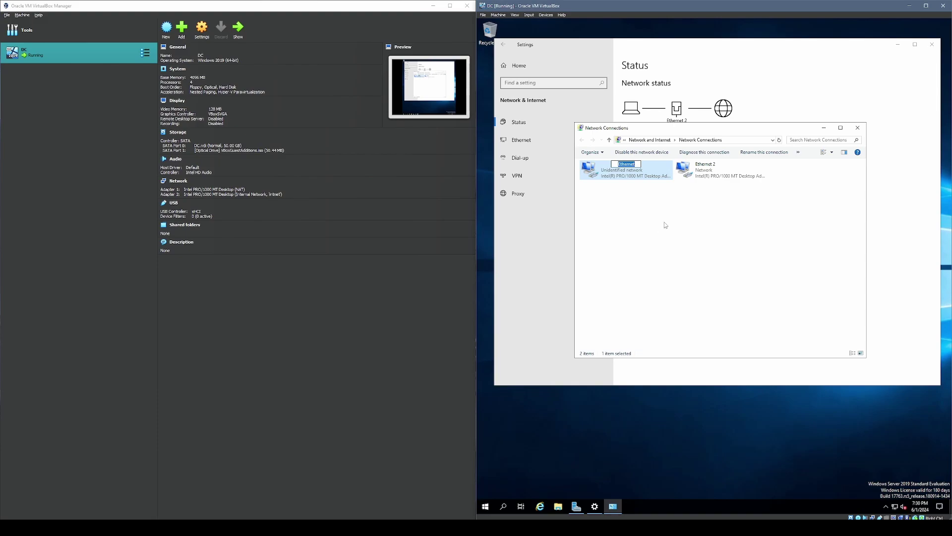
pyautogui.press('BackSpace')
pyautogui.write('X_Internal_X')
pyautogui.press('Return')
pyautogui.click(744, 178)
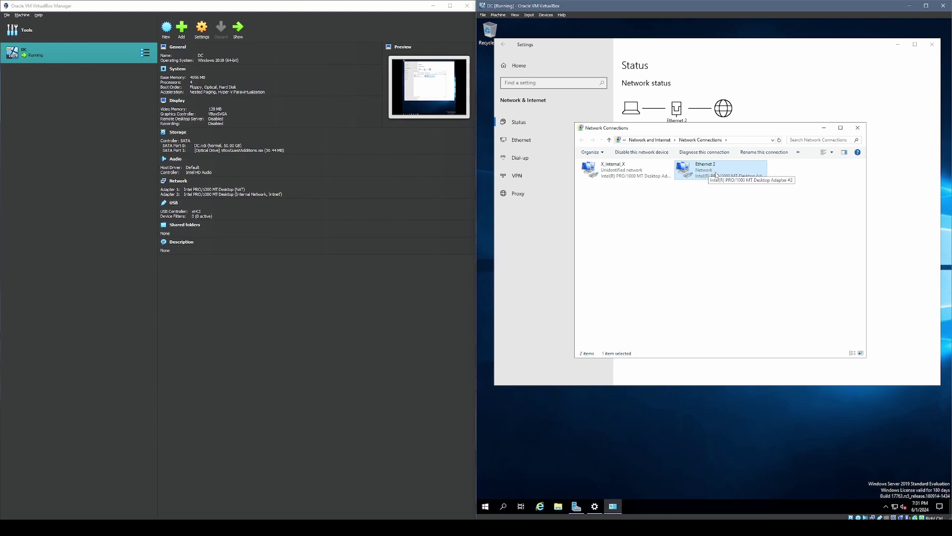
pyautogui.rightClick(715, 171)
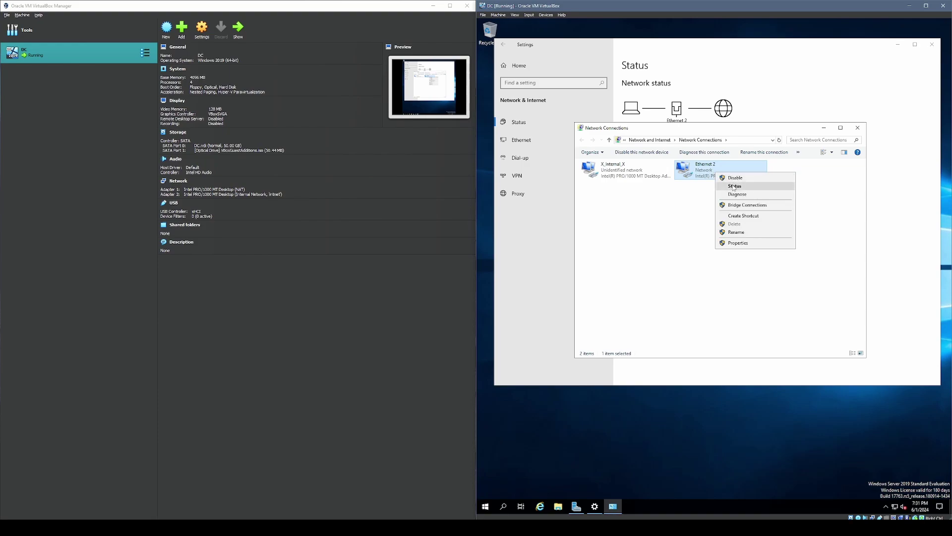
# - Check in Ethernet 2's status details that its IPv4 address is 10.0.2.15
pyautogui.click(735, 186)
pyautogui.click(674, 258)
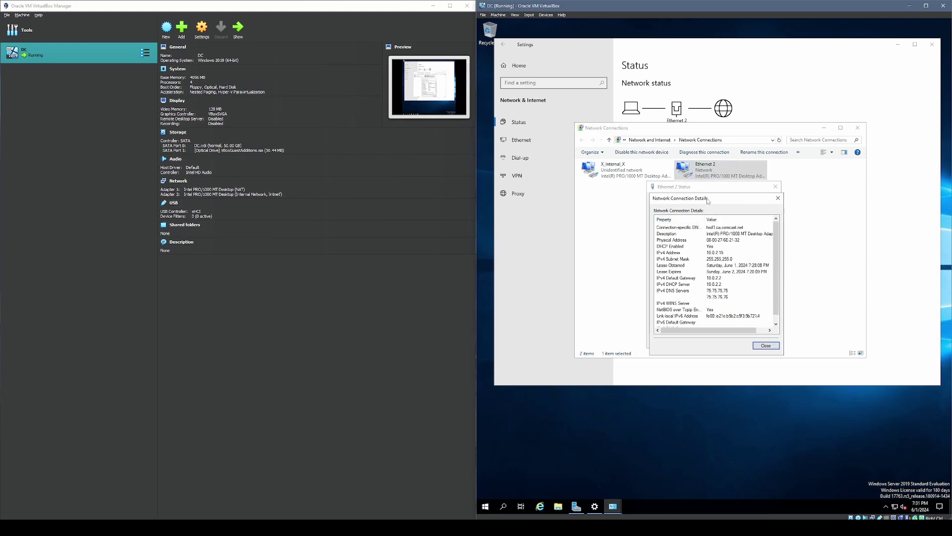
pyautogui.click(653, 218)
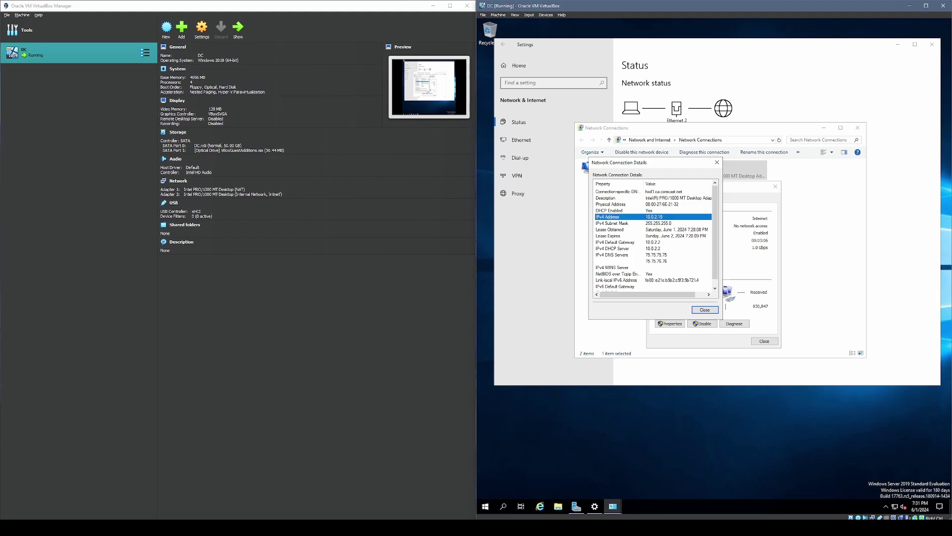
pyautogui.moveTo(645, 162); pyautogui.dragTo(684, 166)
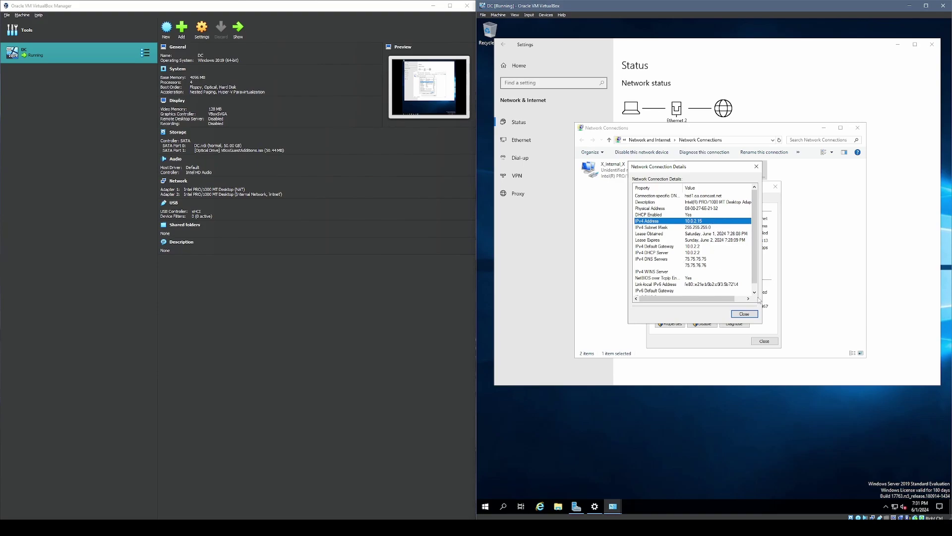
pyautogui.click(744, 312)
pyautogui.click(765, 341)
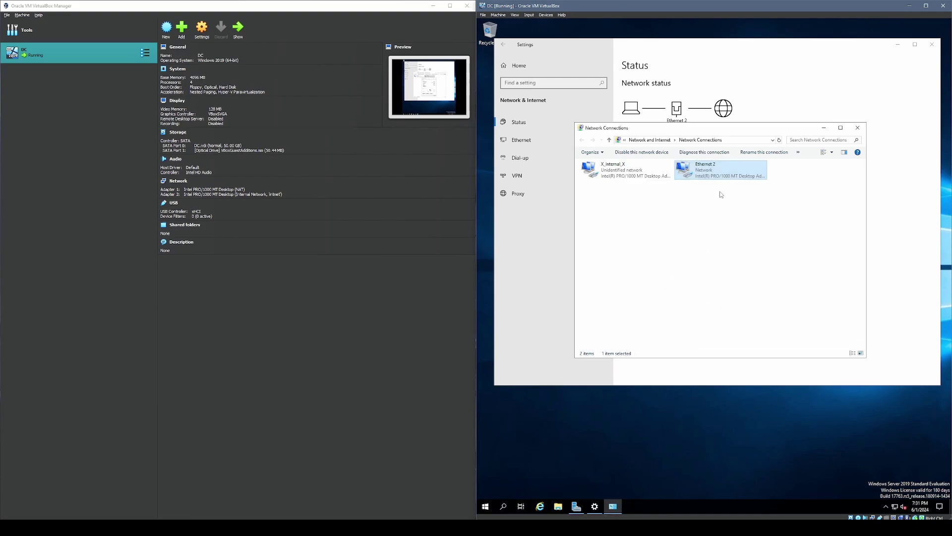
# - Rename the Ethernet 2 adapter to _INTERNET_
pyautogui.rightClick(715, 177)
pyautogui.click(724, 242)
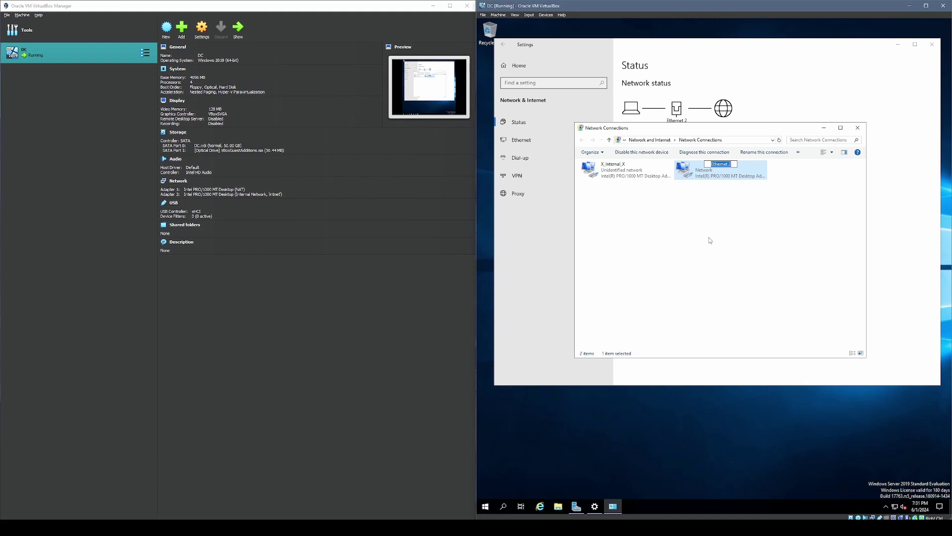
pyautogui.press('BackSpace')
pyautogui.write('_INTERNET_')
pyautogui.press('Return')
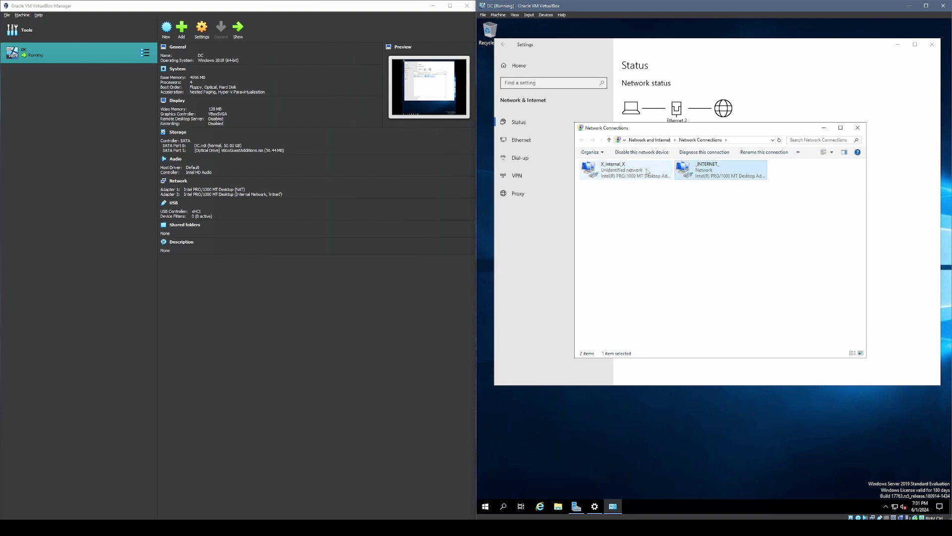
# - Give X_Internal_X static IPv4 172.16.0.1, mask 255.255.0.0 and preferred DNS 127.0.0.1
pyautogui.rightClick(626, 173)
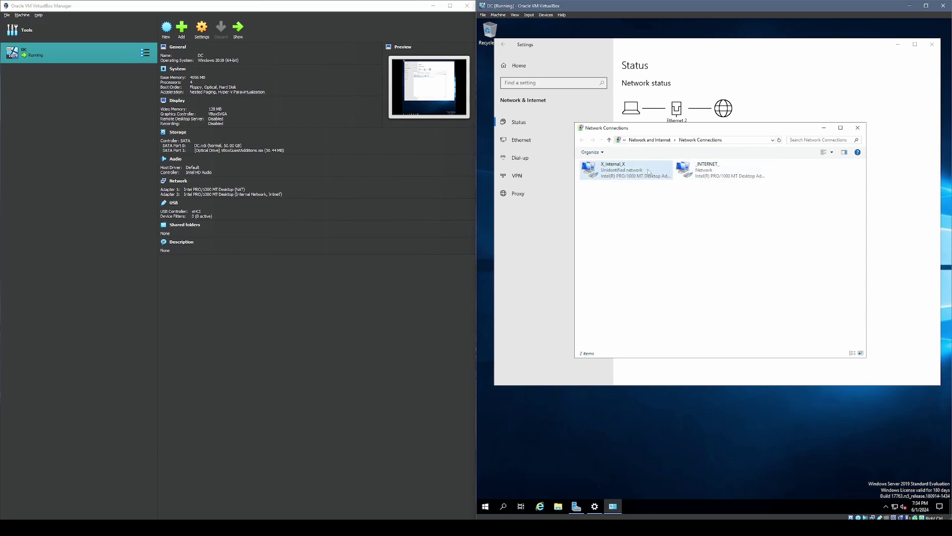
pyautogui.click(647, 246)
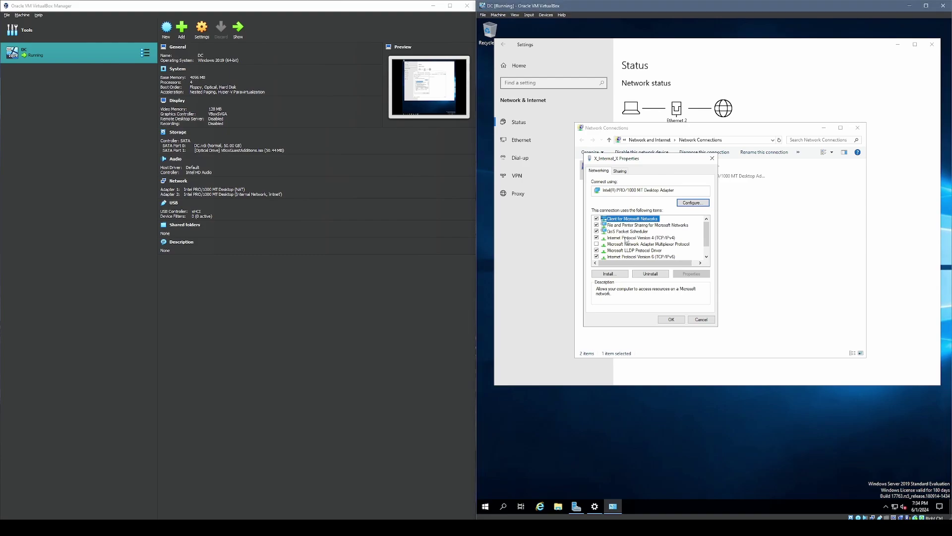
pyautogui.click(615, 238)
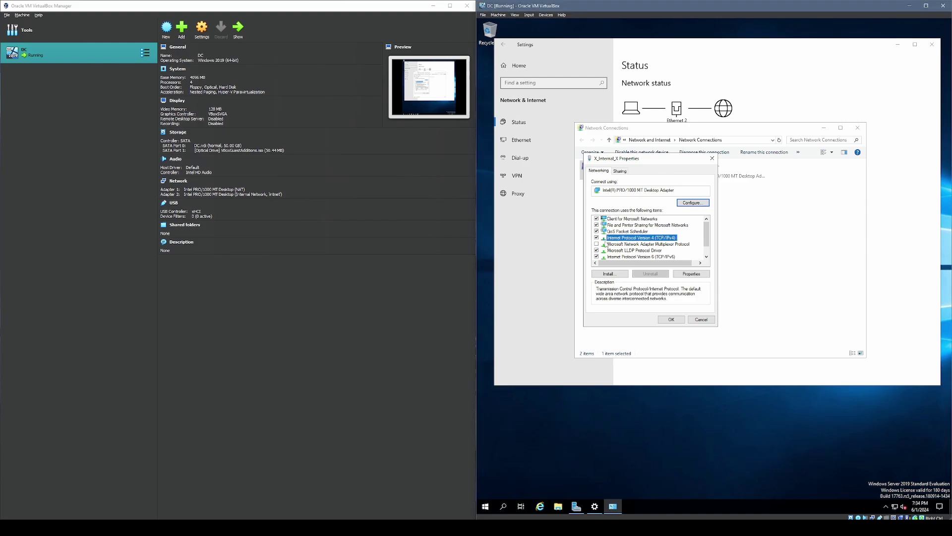
pyautogui.doubleClick(666, 238)
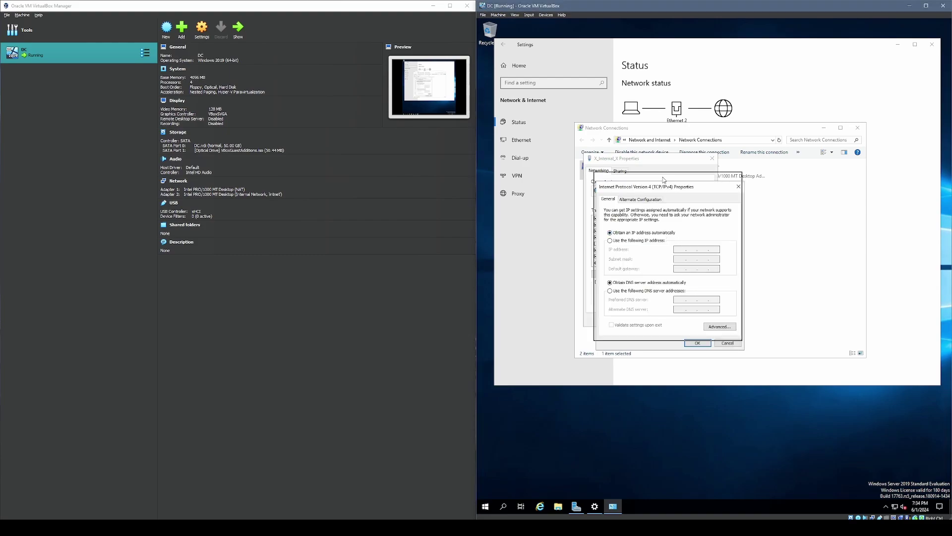
pyautogui.click(629, 182)
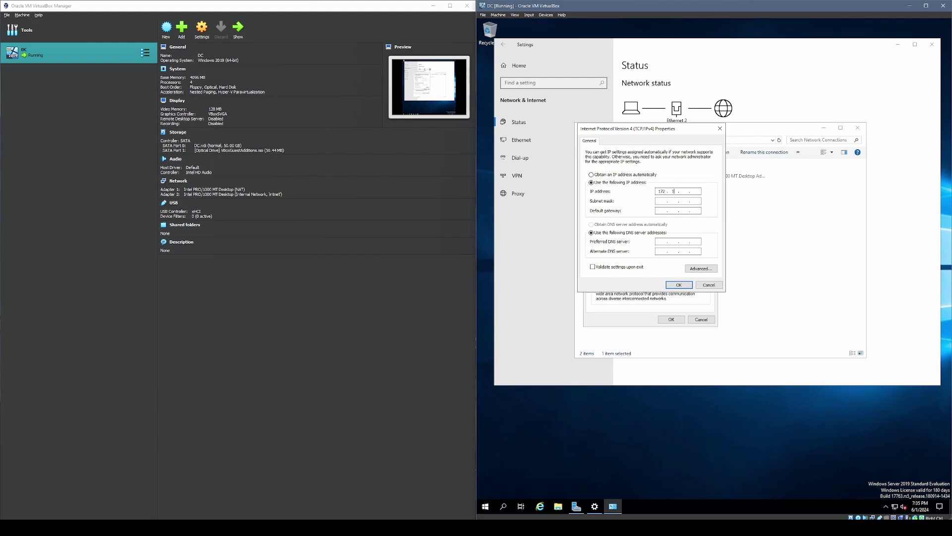
pyautogui.press('Tab')
pyautogui.click(662, 242)
pyautogui.doubleClick(665, 241)
pyautogui.write('127.0')
pyautogui.click(687, 285)
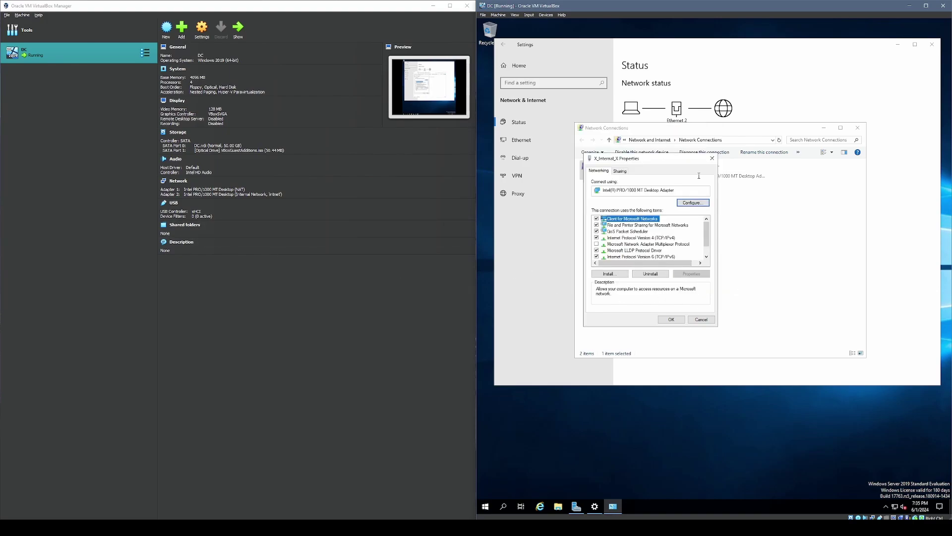
pyautogui.click(672, 319)
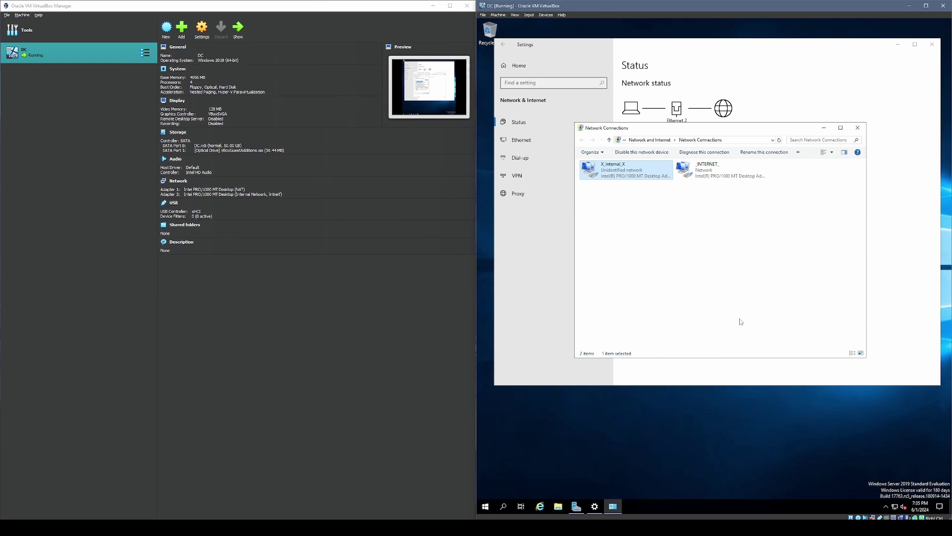
# - Close Network Connections and go to the System > About page in Settings
pyautogui.click(857, 127)
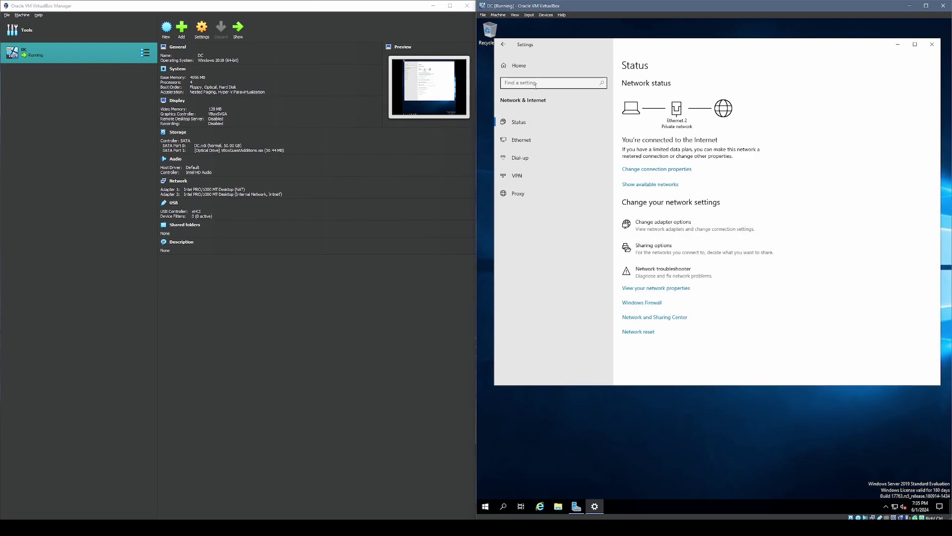
pyautogui.click(524, 68)
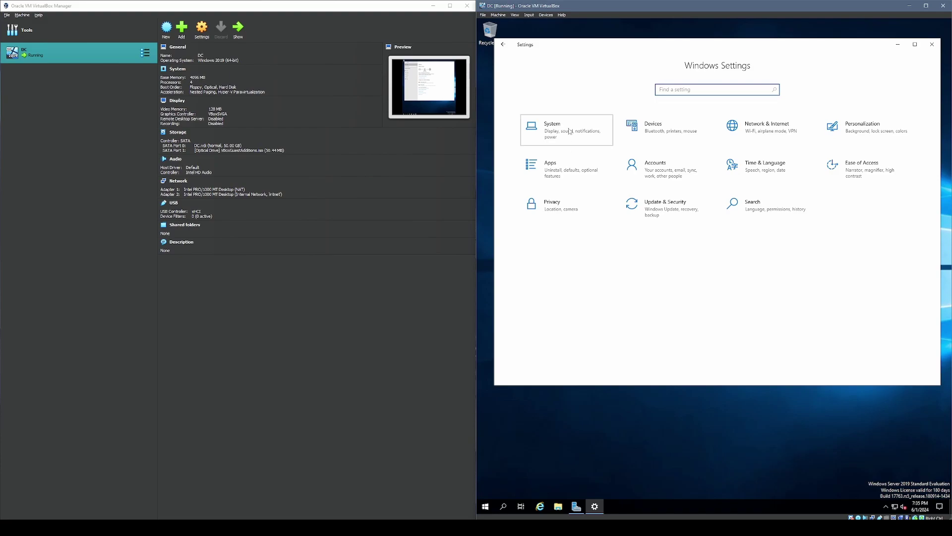
pyautogui.click(564, 120)
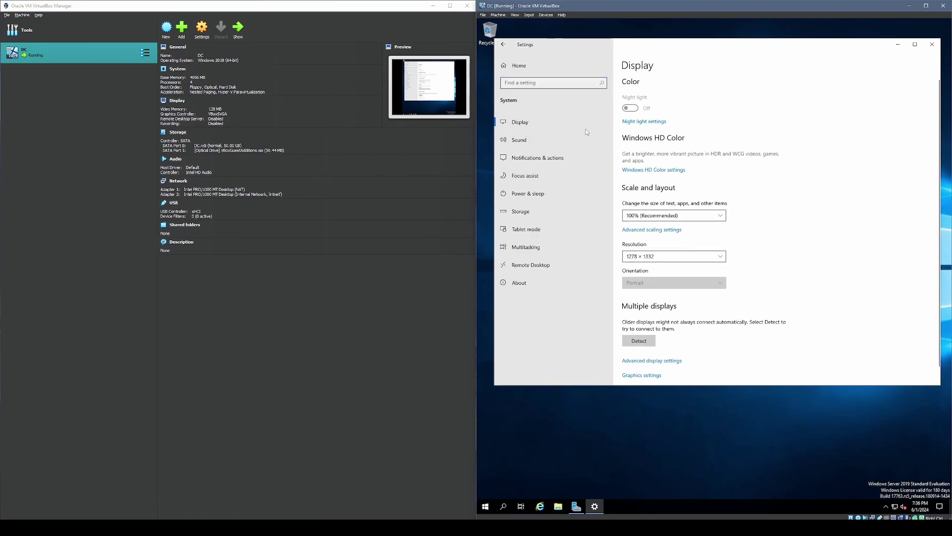
pyautogui.click(542, 286)
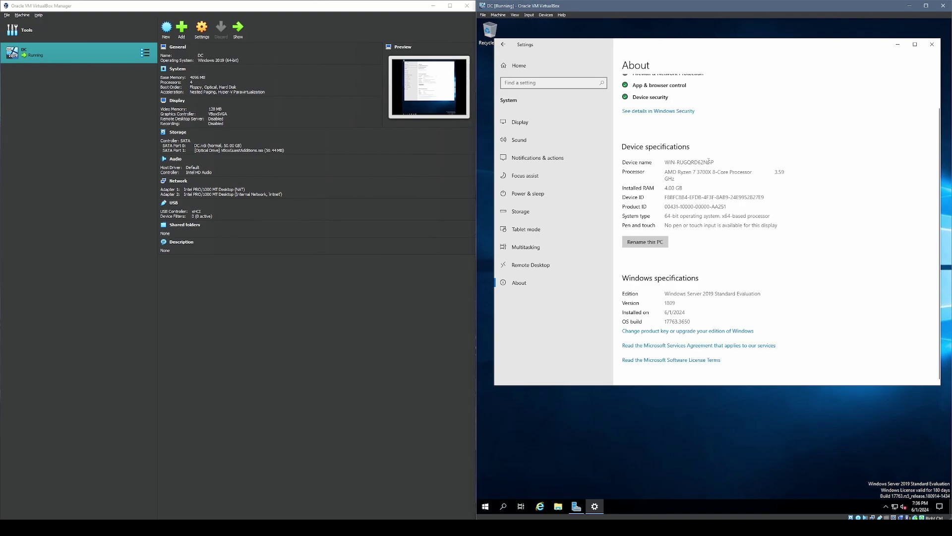
pyautogui.moveTo(664, 163); pyautogui.dragTo(715, 162)
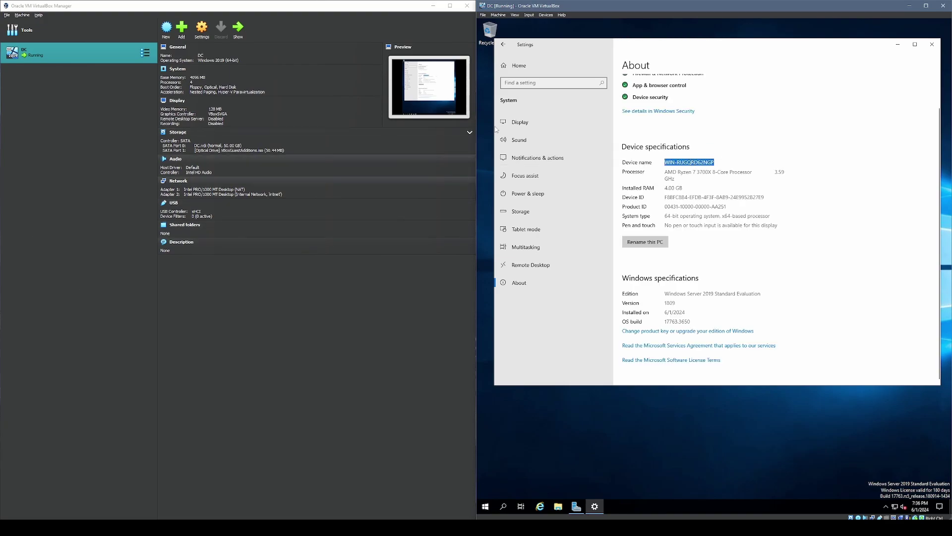
pyautogui.click(717, 163)
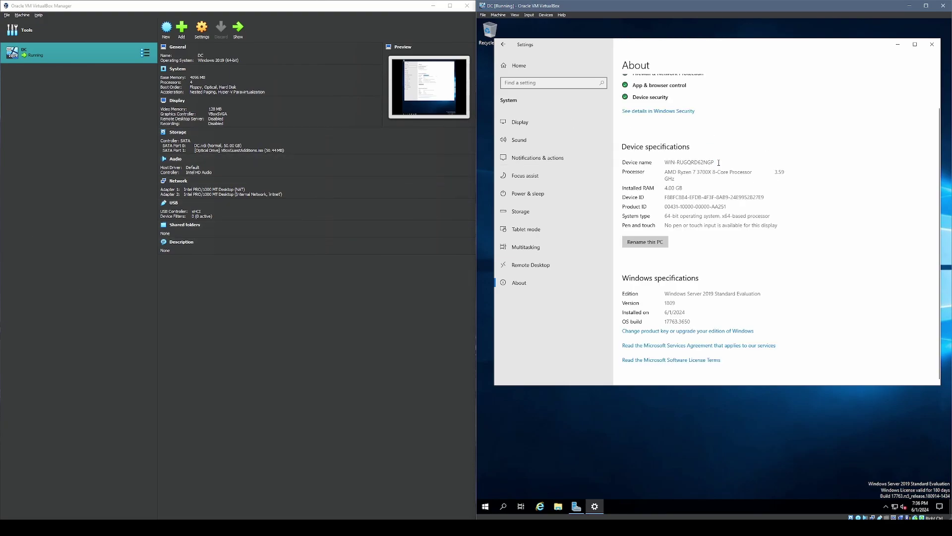
pyautogui.moveTo(715, 162); pyautogui.dragTo(658, 162)
pyautogui.click(708, 161)
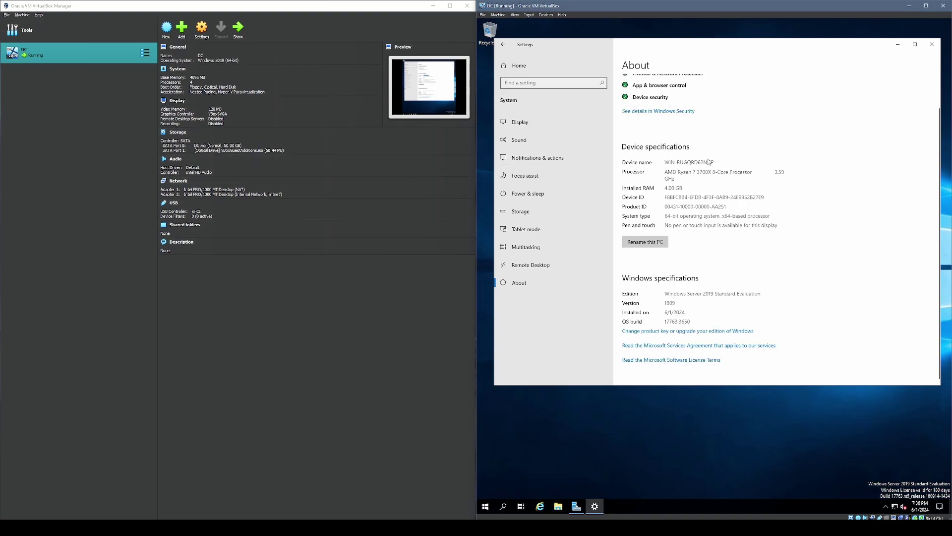
# - Rename the PC to DC and restart now to apply the name
pyautogui.click(655, 244)
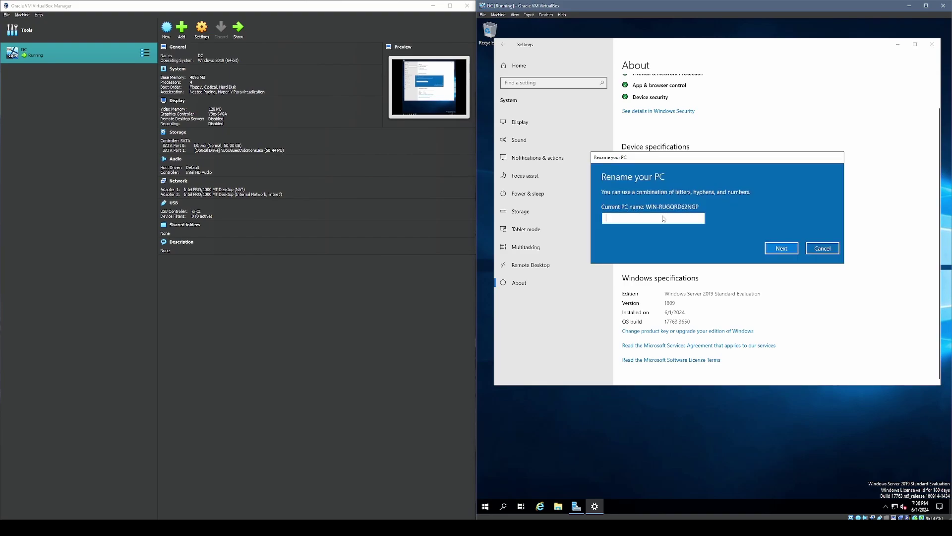
pyautogui.write('DC')
pyautogui.click(782, 248)
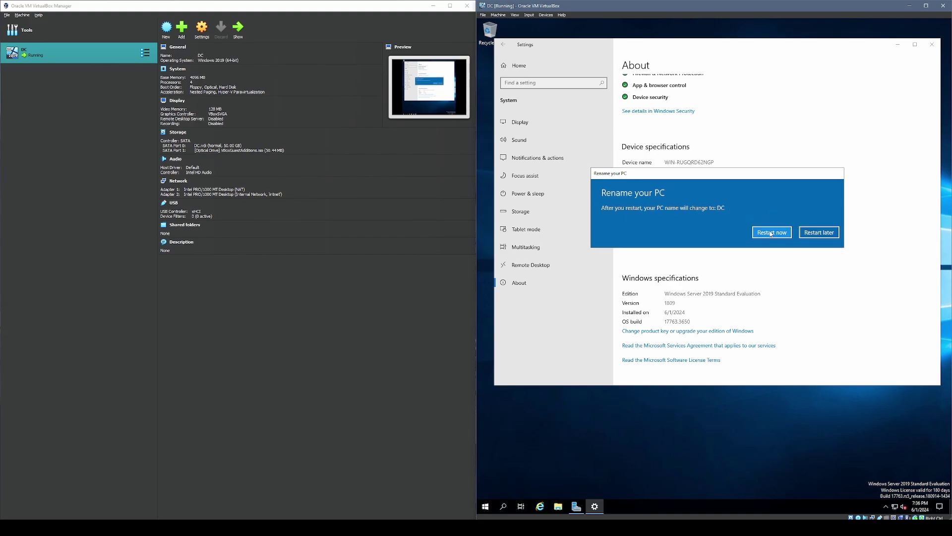
pyautogui.click(771, 232)
pyautogui.click(720, 211)
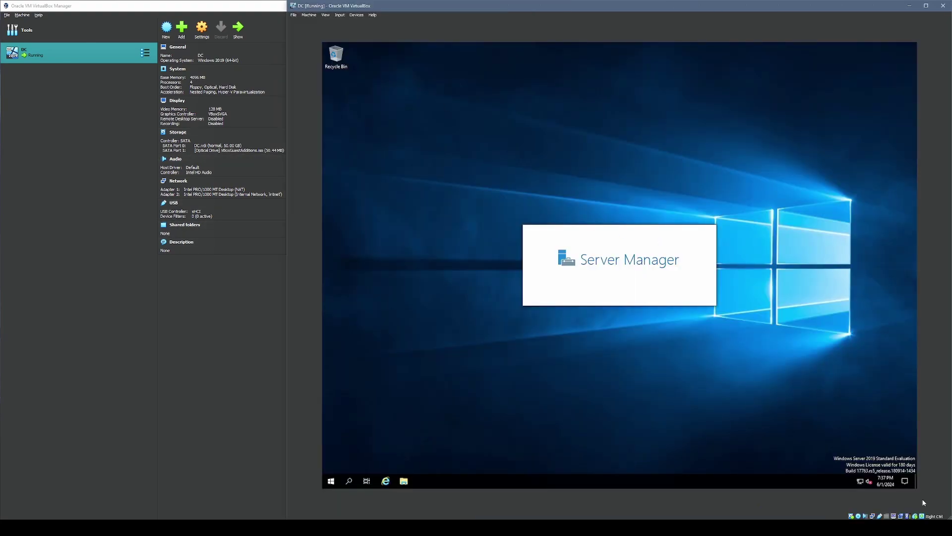
# - Enlarge the VM window to fill the right side and nudge Server Manager into place
pyautogui.moveTo(947, 516)
pyautogui.mouseDown()
pyautogui.moveTo(872, 472)
pyautogui.moveTo(860, 441)
pyautogui.moveTo(892, 439)
pyautogui.moveTo(951, 518)
pyautogui.mouseUp()
pyautogui.moveTo(683, 261); pyautogui.dragTo(822, 387)
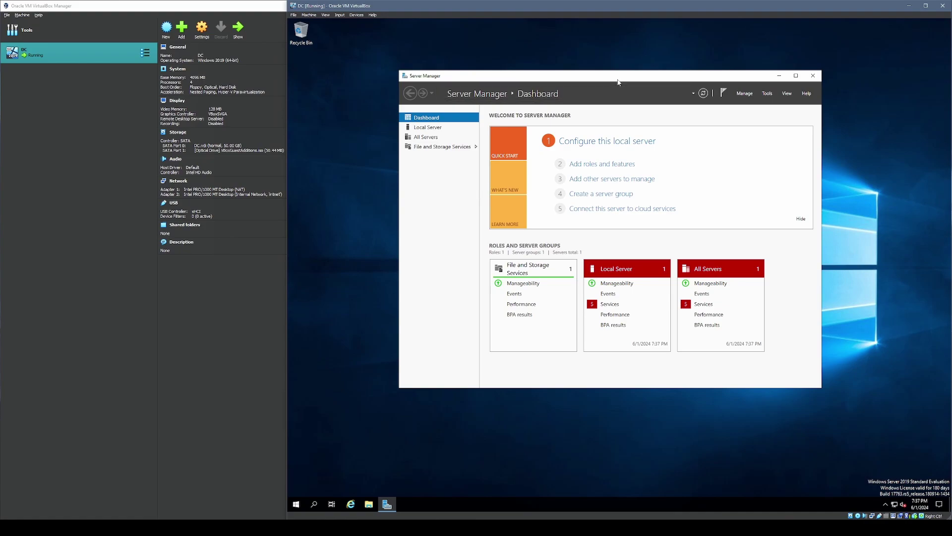
pyautogui.moveTo(619, 80); pyautogui.dragTo(597, 74)
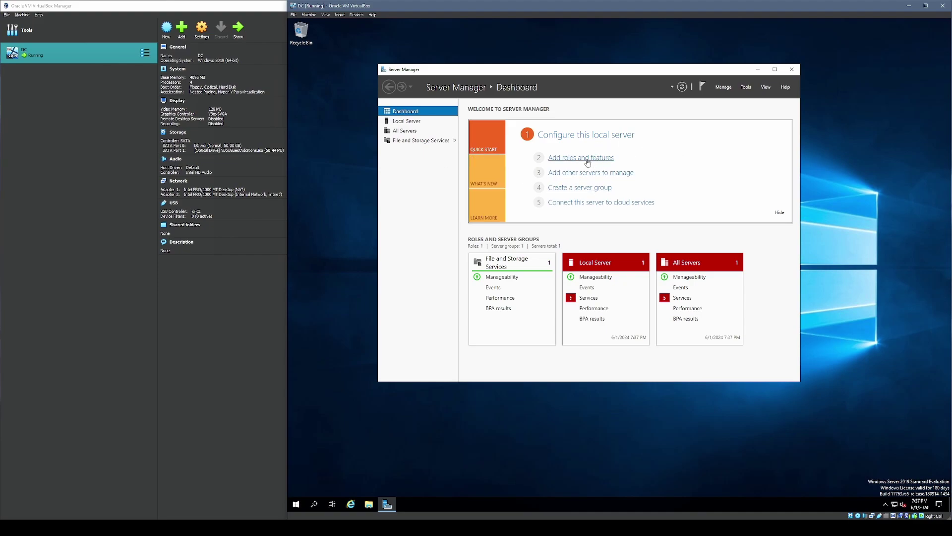
# - Start a role-based installation on DC and select Active Directory Domain Services with its required features
pyautogui.click(588, 159)
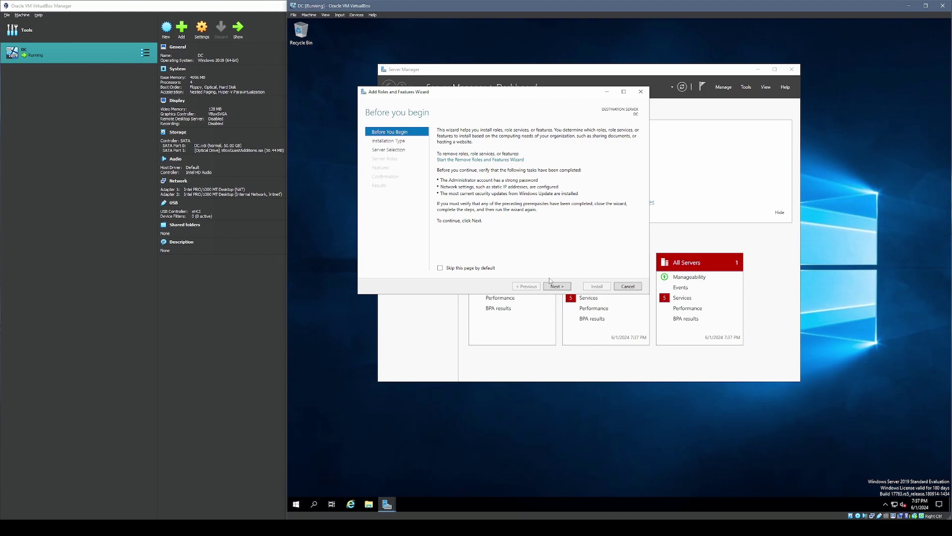
pyautogui.click(559, 287)
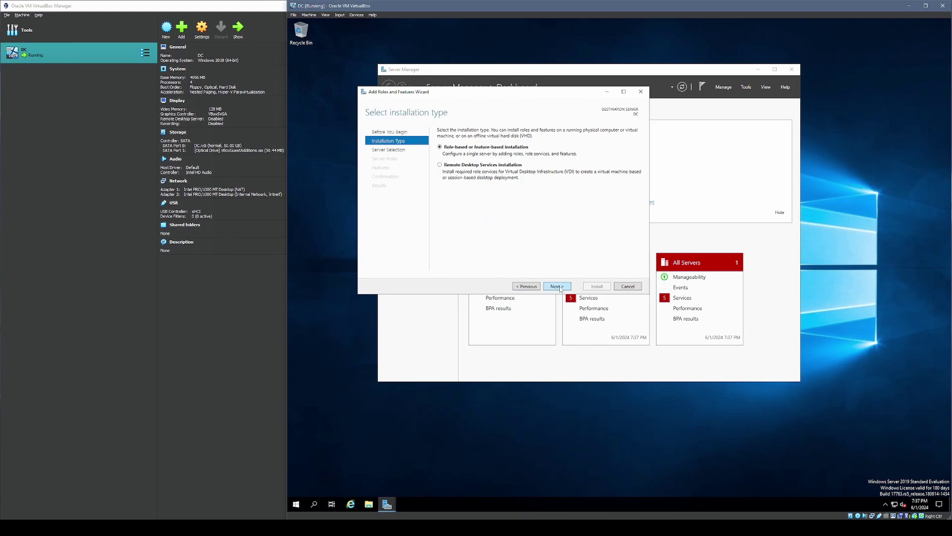
pyautogui.click(558, 287)
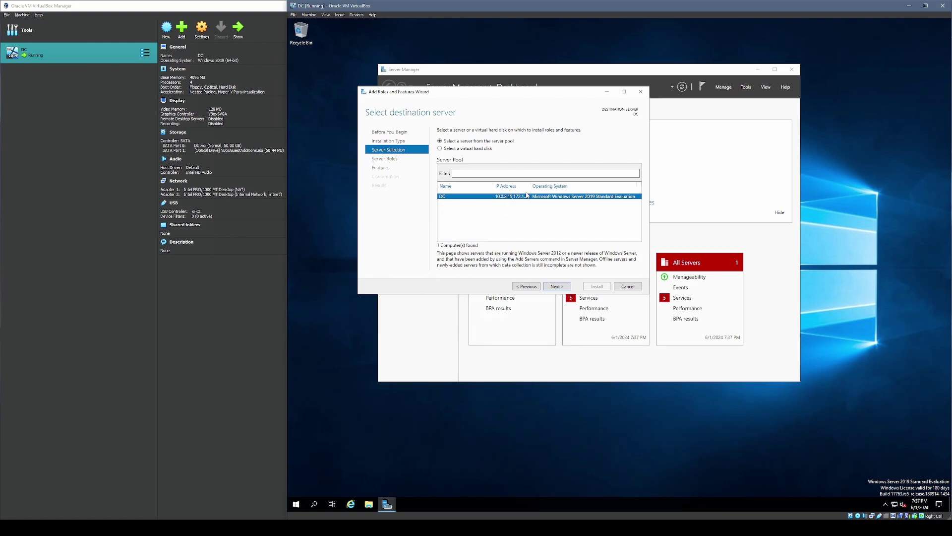
pyautogui.click(557, 288)
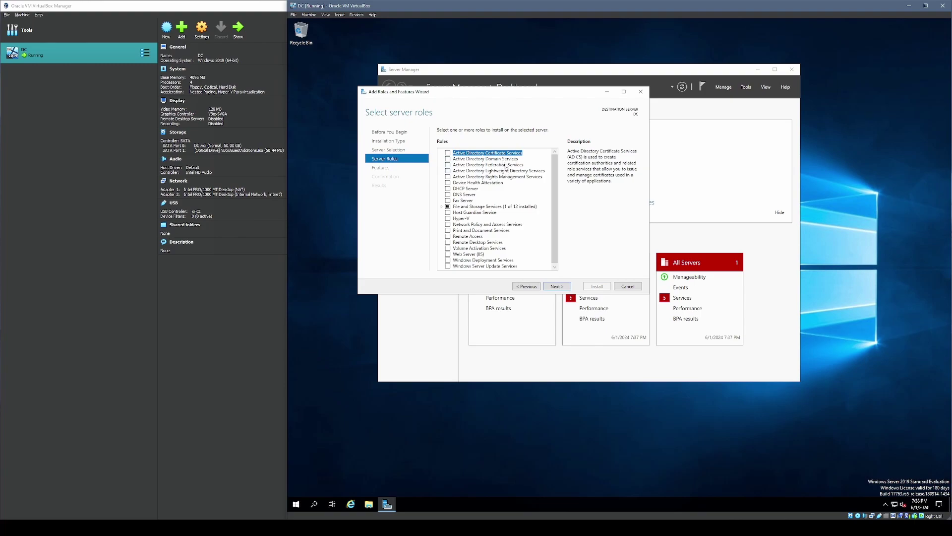
pyautogui.click(466, 159)
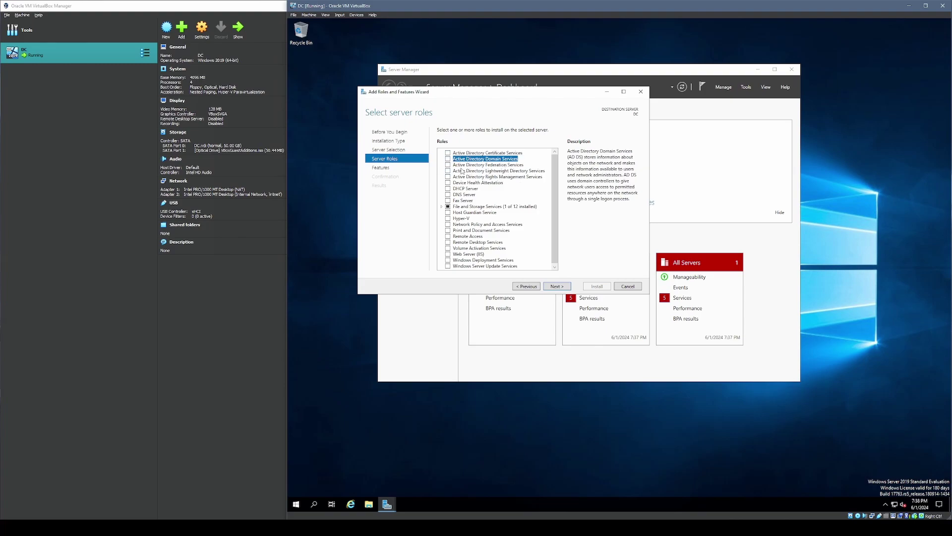
pyautogui.click(448, 159)
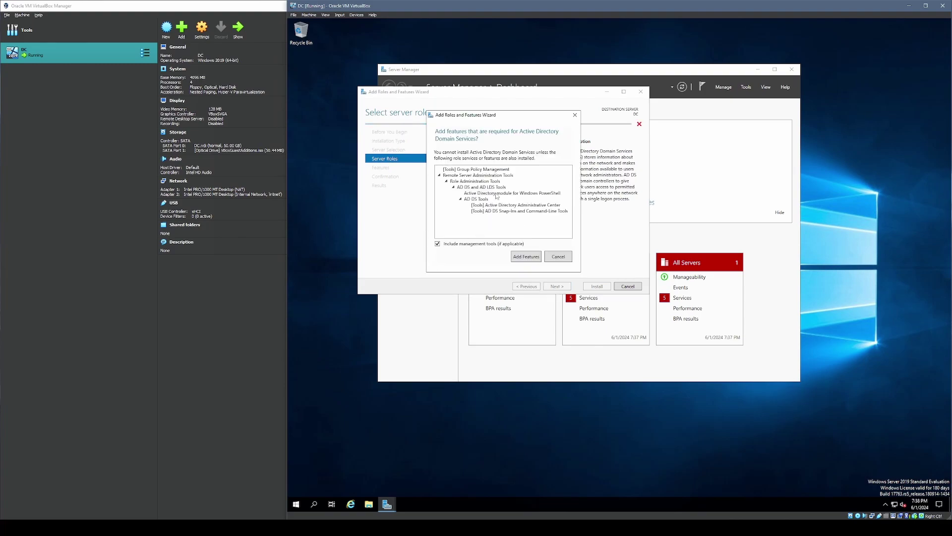
pyautogui.click(511, 256)
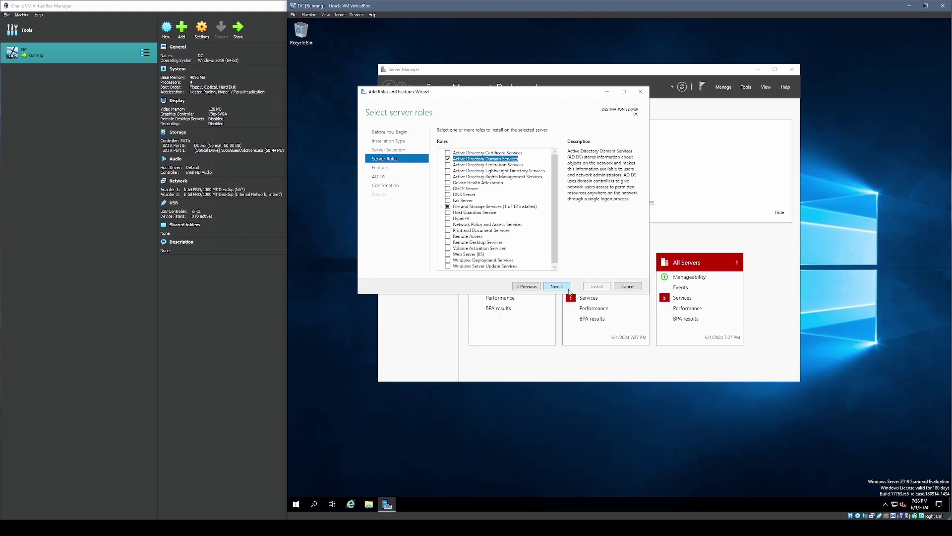
# - Install the AD DS role and management tools, then close the wizard
pyautogui.click(556, 286)
pyautogui.click(557, 286)
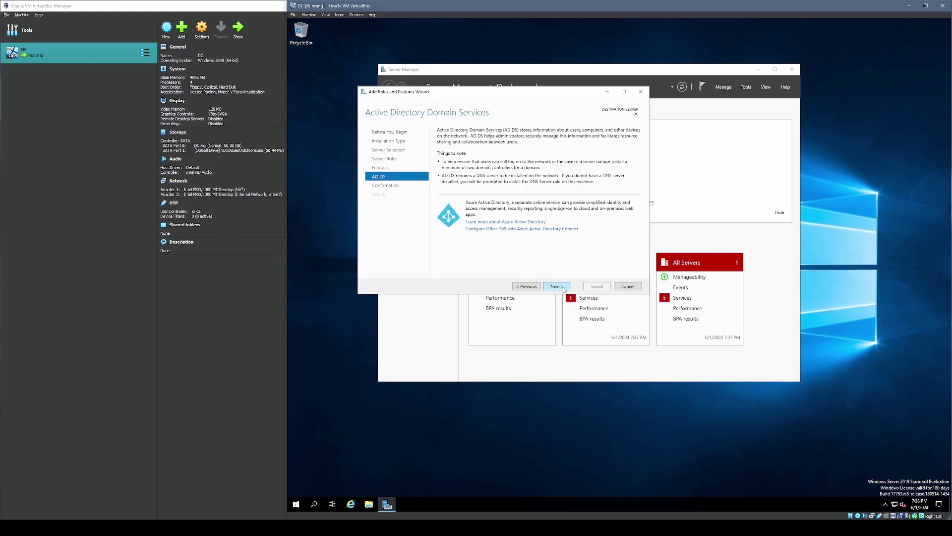
pyautogui.click(556, 286)
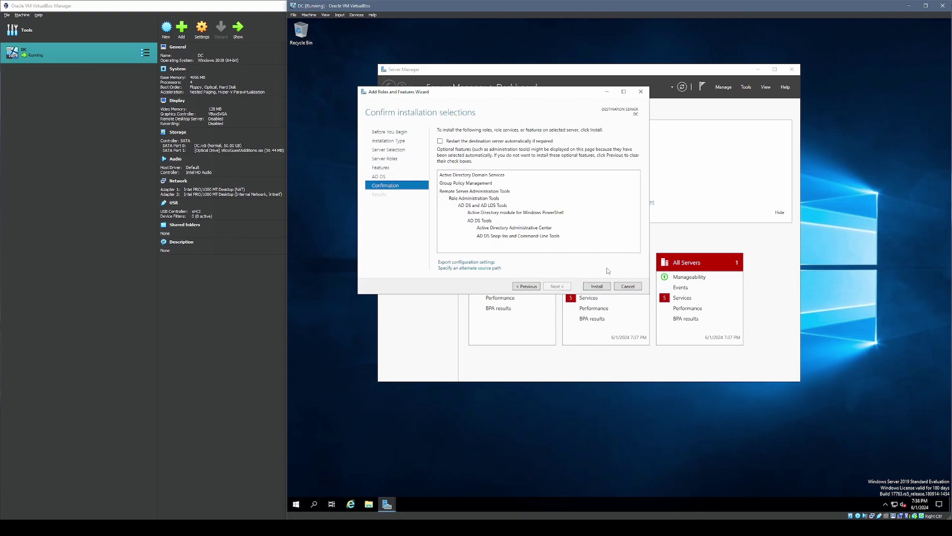
pyautogui.click(597, 287)
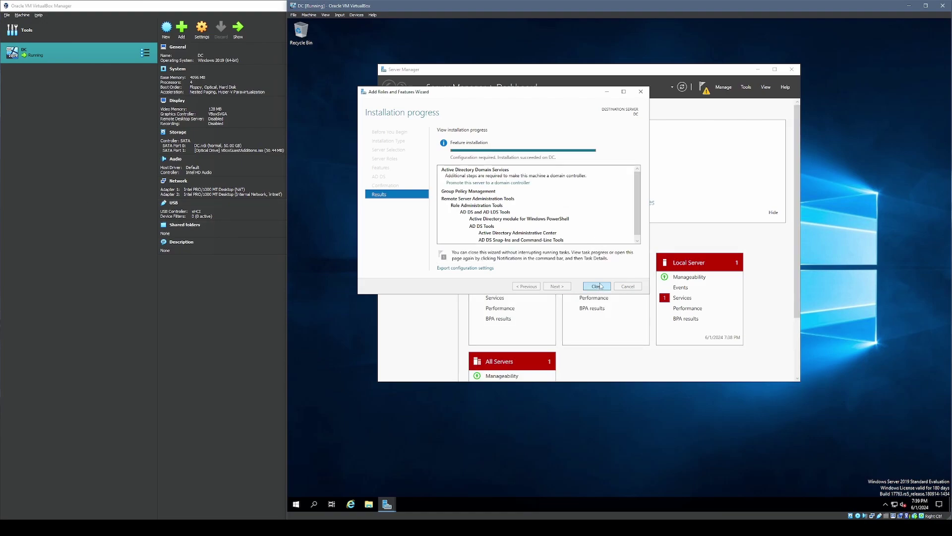
pyautogui.click(597, 287)
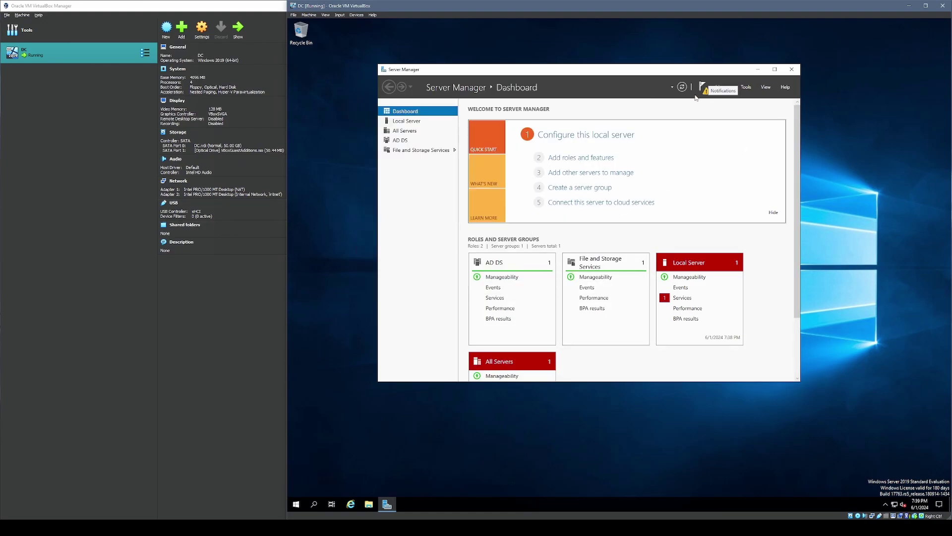
# - Start promoting the server as a new forest with root domain mydomain.com
pyautogui.click(703, 92)
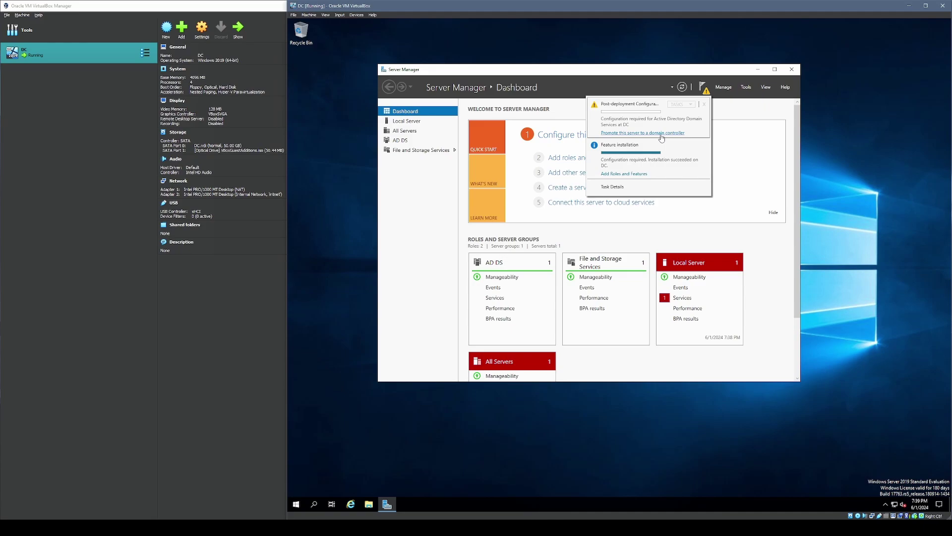
pyautogui.click(661, 134)
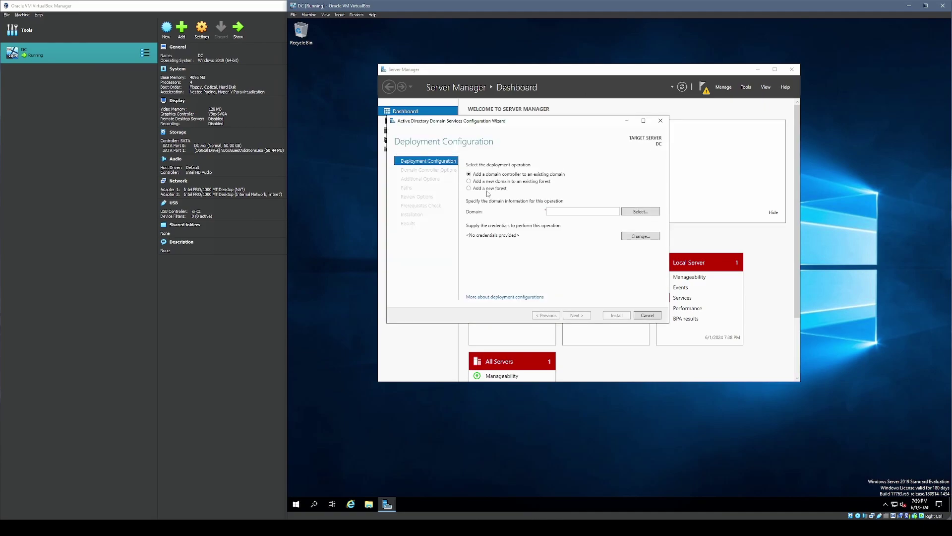
pyautogui.click(469, 189)
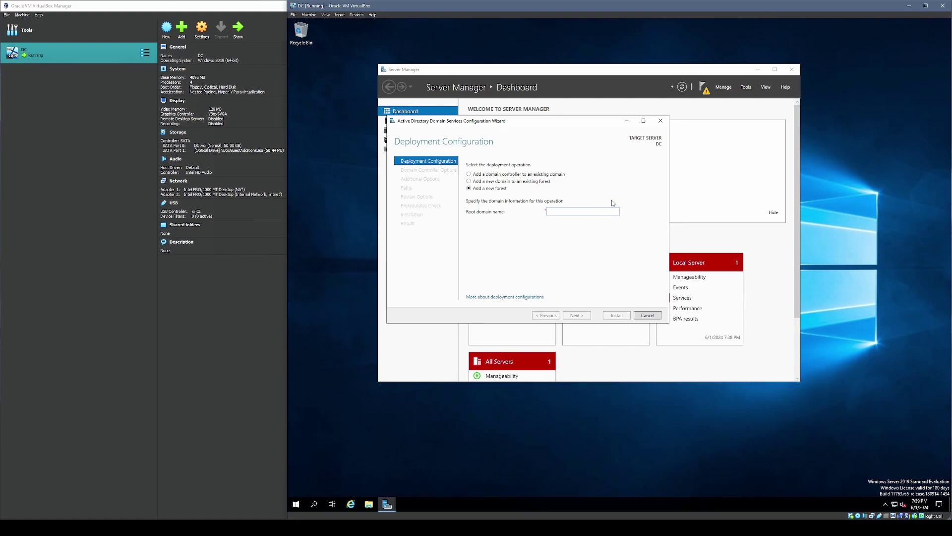
pyautogui.write('mydomain.com')
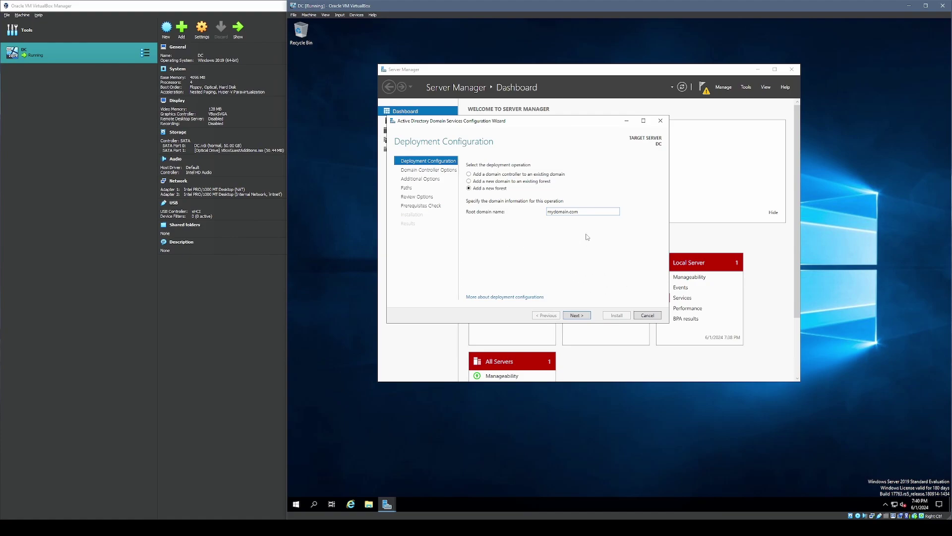
pyautogui.click(581, 316)
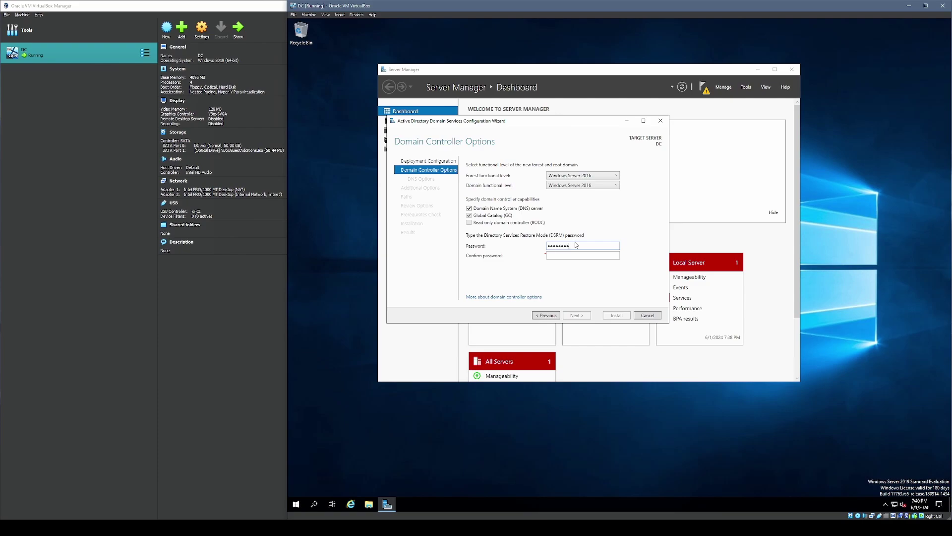
# - Set the DSRM password, keep NetBIOS name MYDOMAIN and default paths, and install the promotion
pyautogui.press('Tab')
pyautogui.write('Password1')
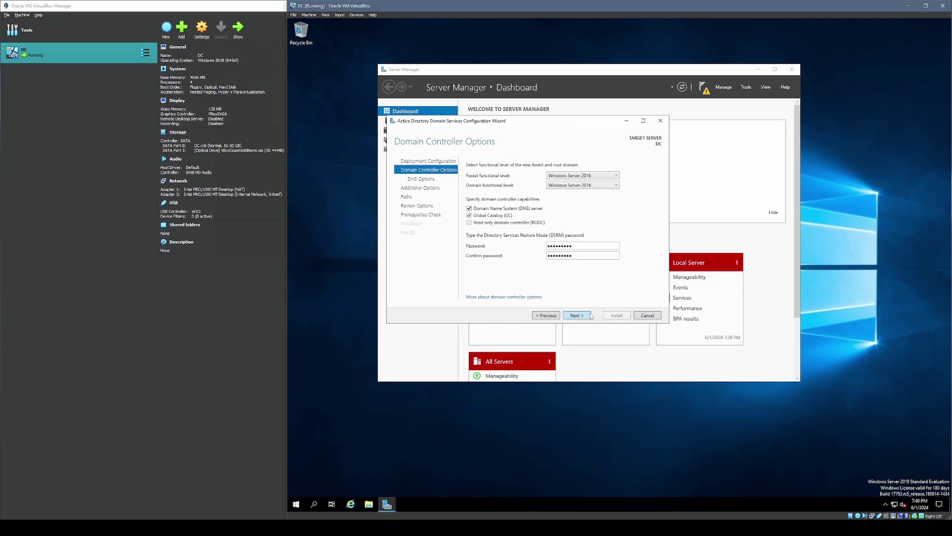
pyautogui.click(588, 316)
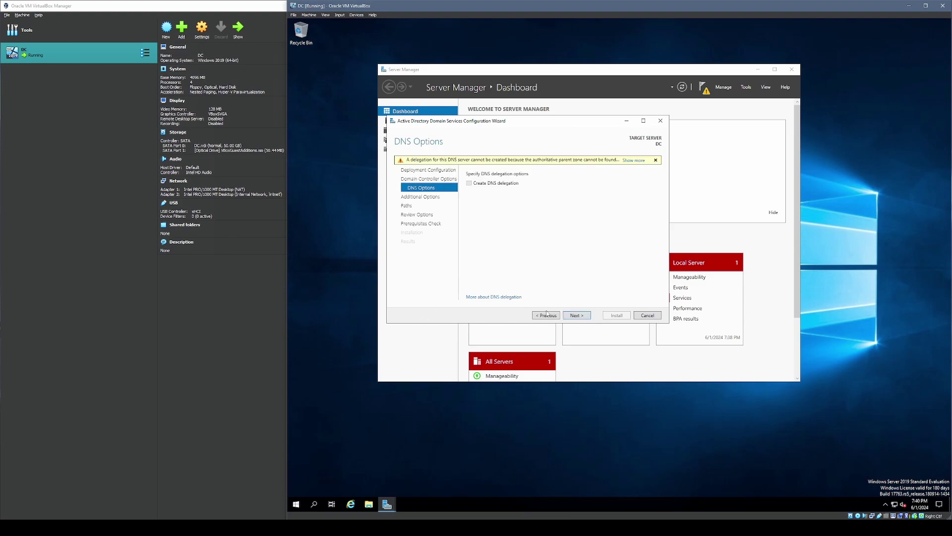
pyautogui.click(583, 316)
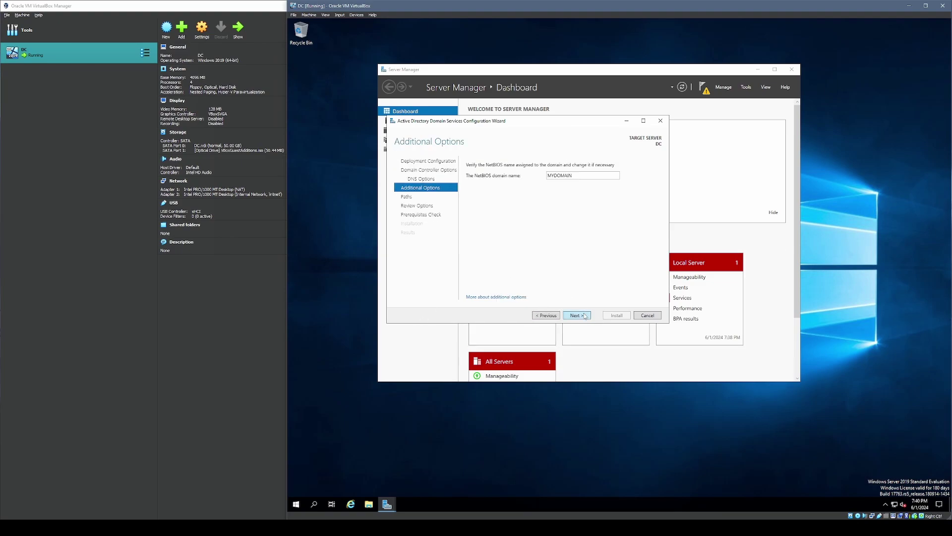
pyautogui.click(584, 315)
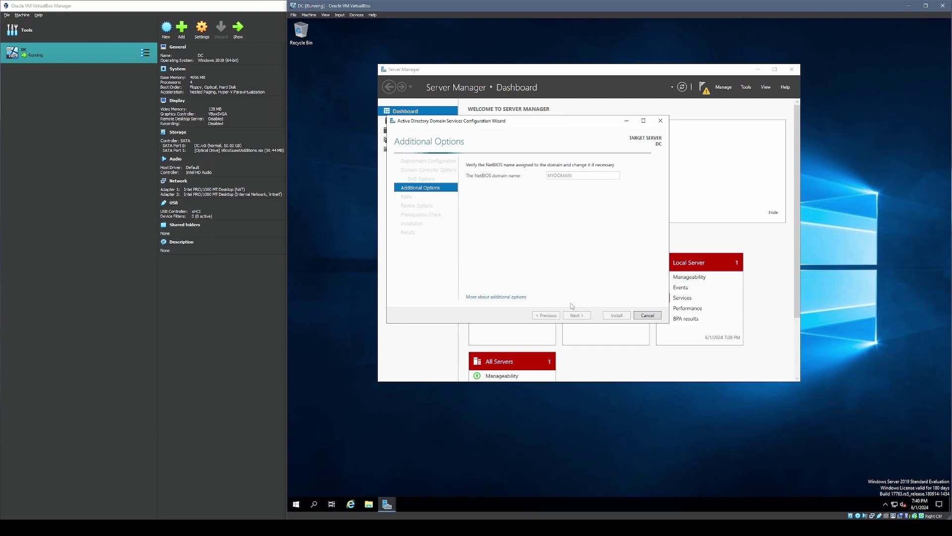
pyautogui.click(586, 317)
pyautogui.click(586, 318)
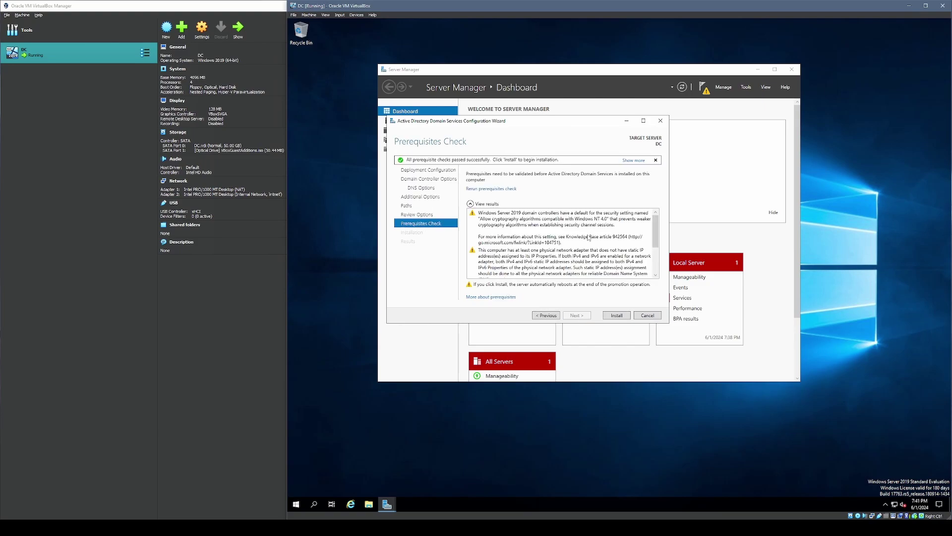
pyautogui.click(606, 316)
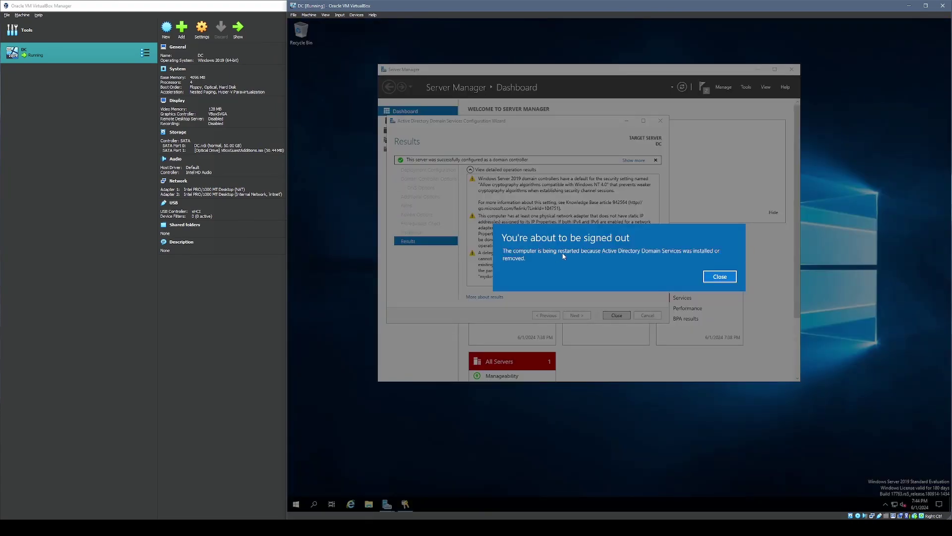
pyautogui.click(705, 277)
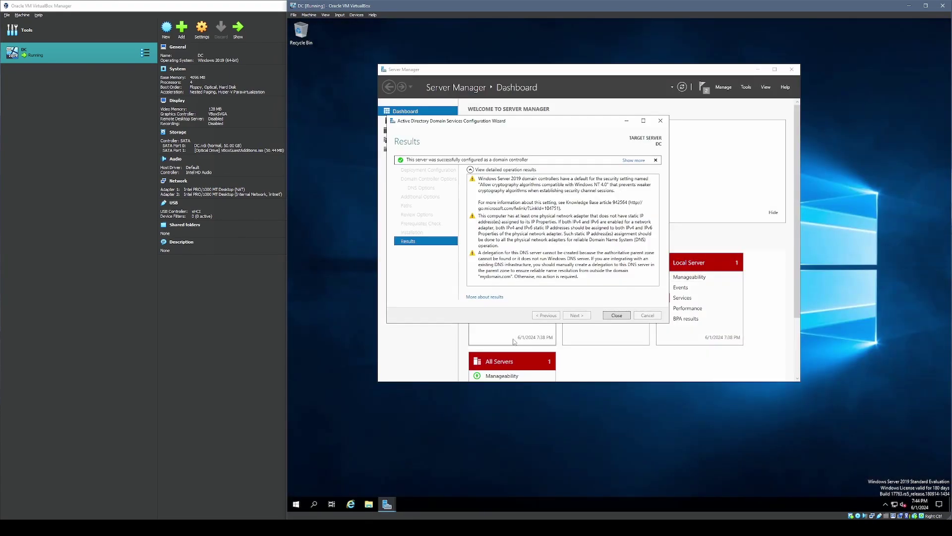
pyautogui.click(572, 244)
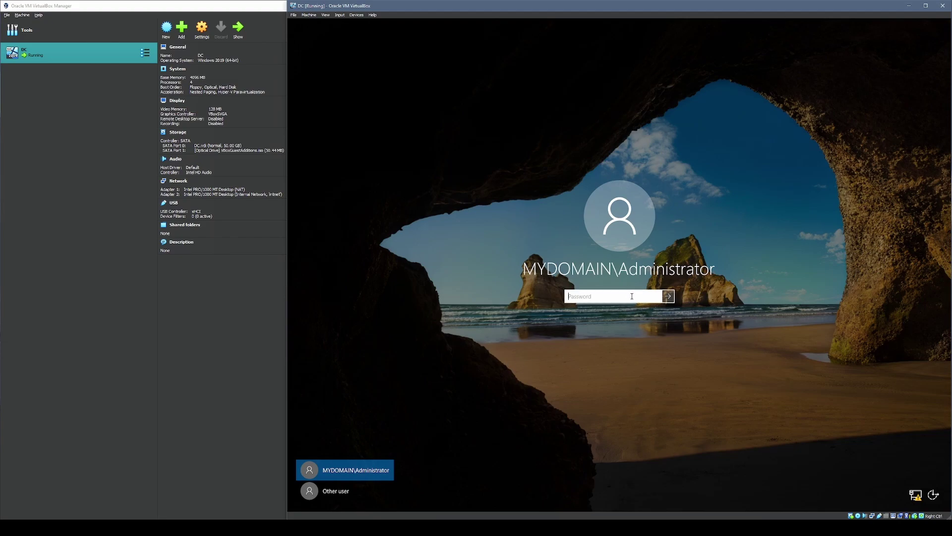
# - Sign in as MYDOMAIN\Administrator, dismiss the Windows Admin Center prompt, and minimize Server Manager
pyautogui.write('••••••••')
pyautogui.press('Return')
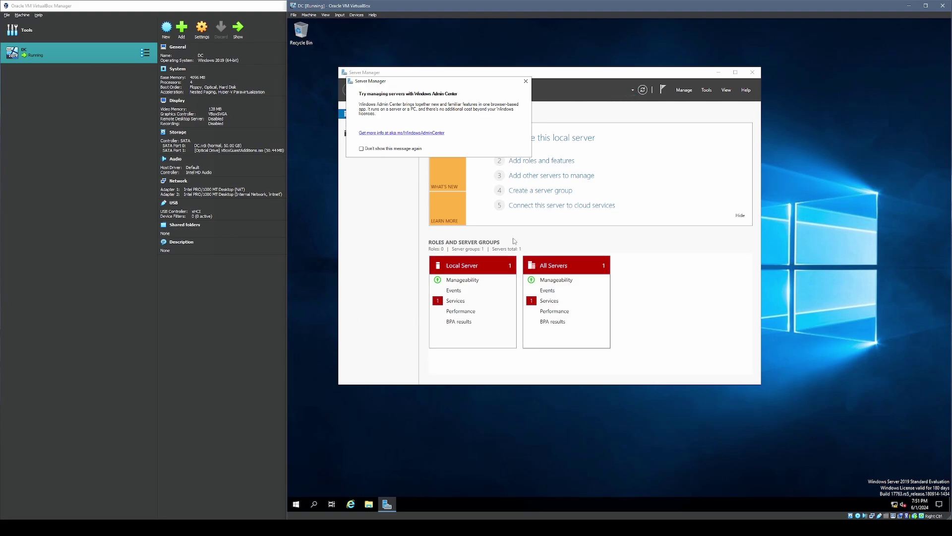
pyautogui.click(525, 81)
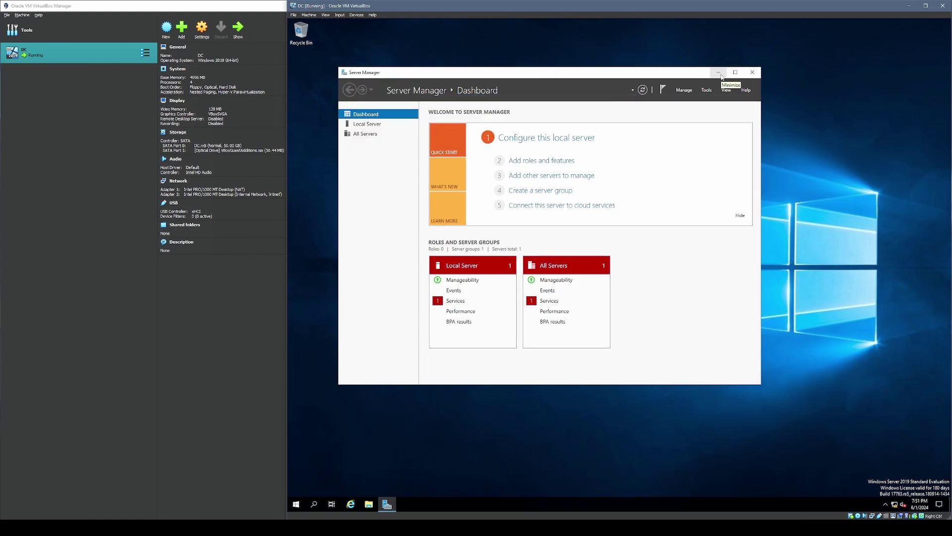
pyautogui.click(719, 74)
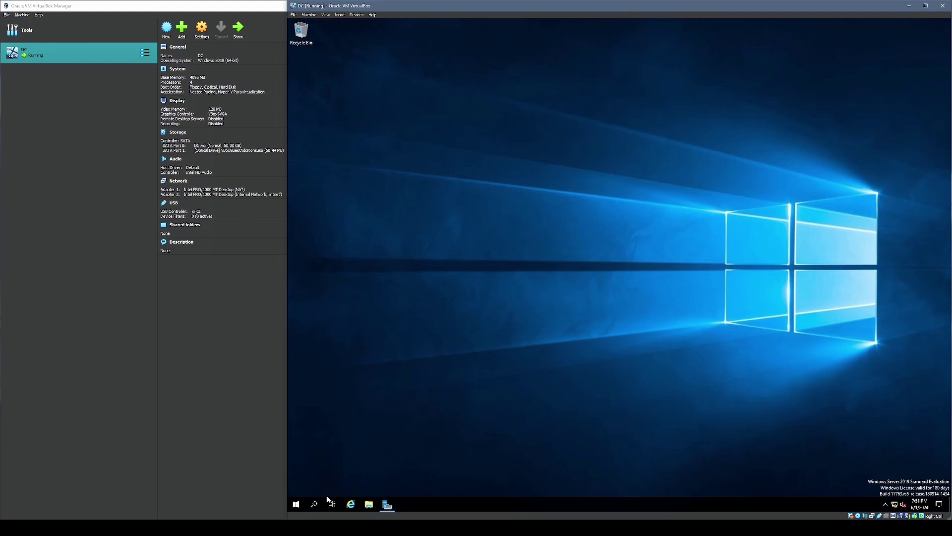
# - Launch Active Directory Users and Computers from Windows Administrative Tools in the Start menu
pyautogui.click(298, 504)
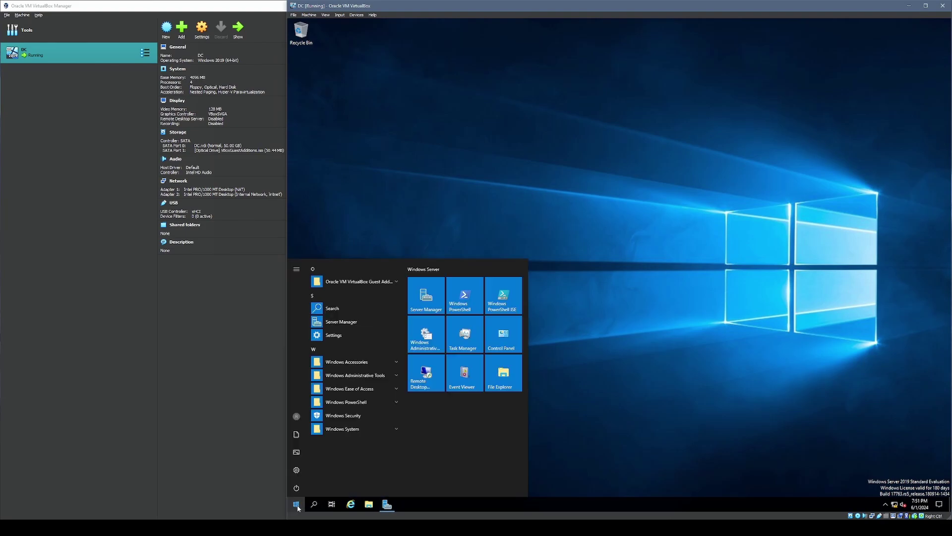
pyautogui.click(395, 375)
pyautogui.scroll(-3, 379, 379)
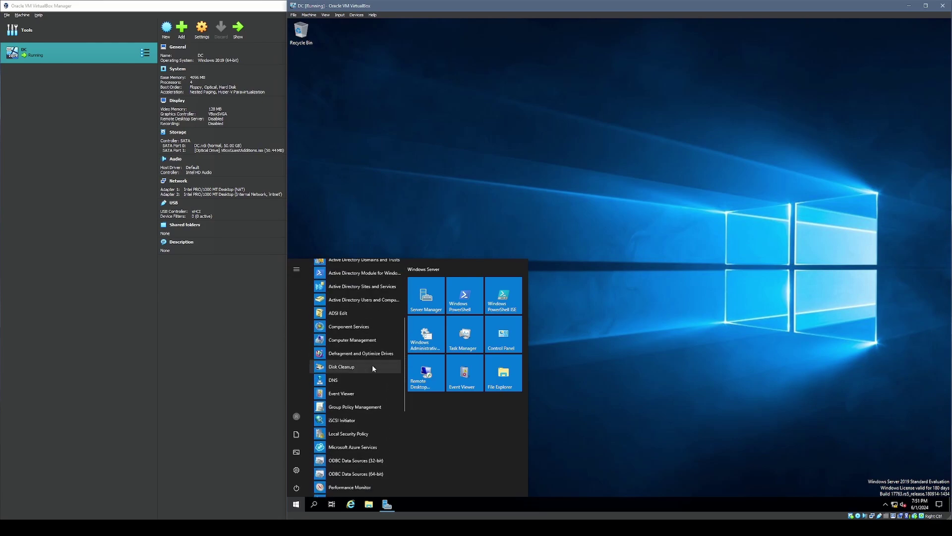
pyautogui.scroll(2, 367, 357)
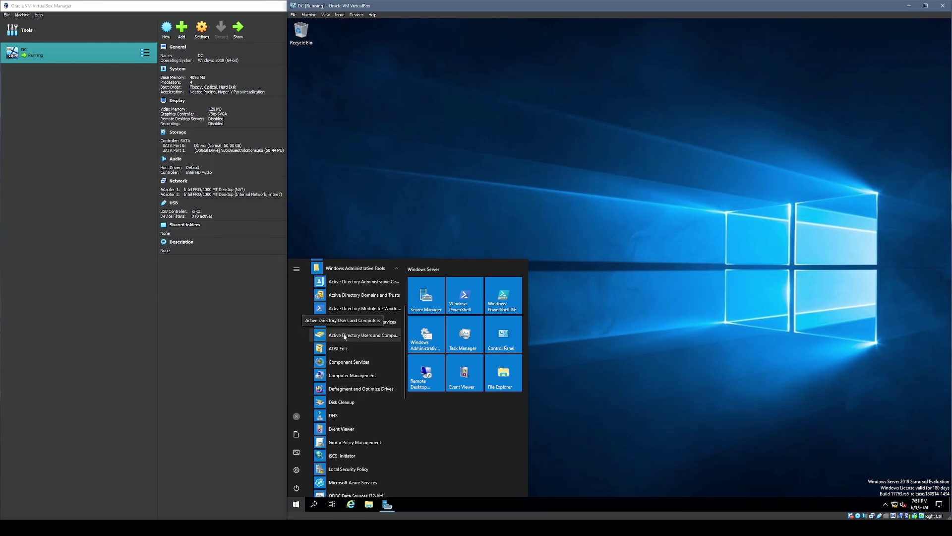
pyautogui.click(388, 336)
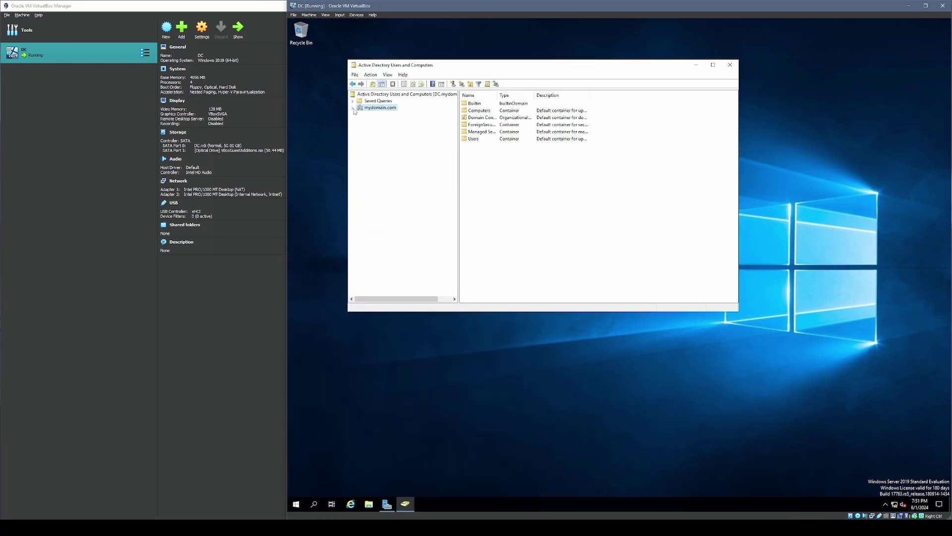
# - Expand mydomain.com and confirm DC appears under Domain Controllers
pyautogui.click(353, 108)
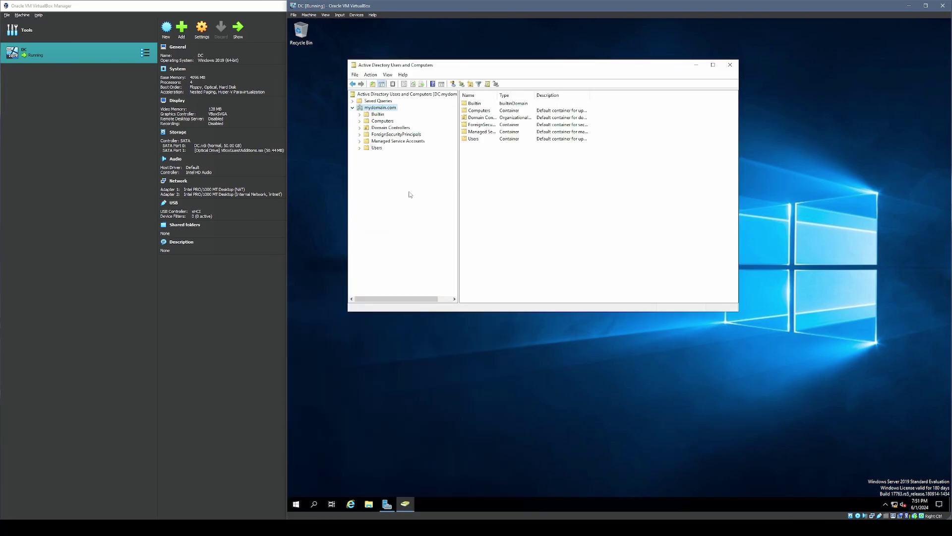
pyautogui.click(378, 114)
pyautogui.click(383, 121)
pyautogui.click(388, 128)
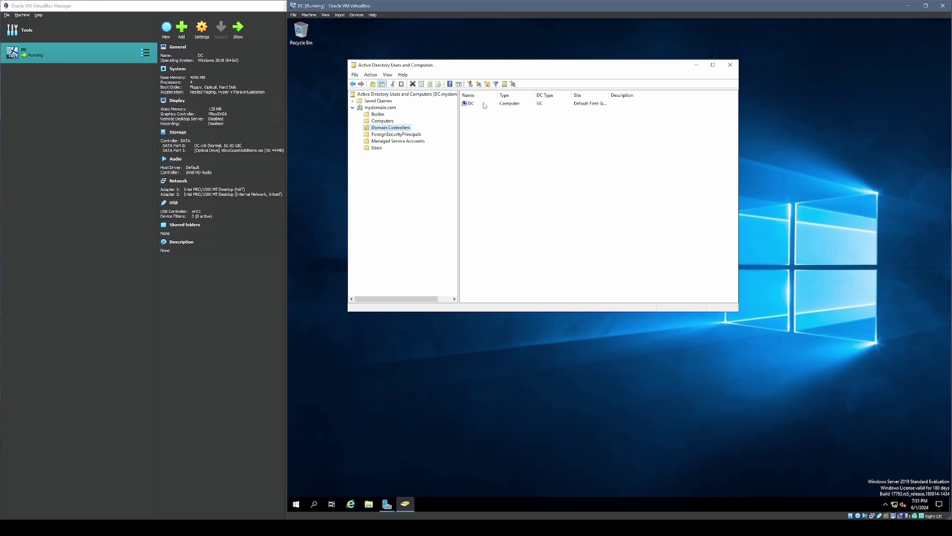
pyautogui.click(568, 107)
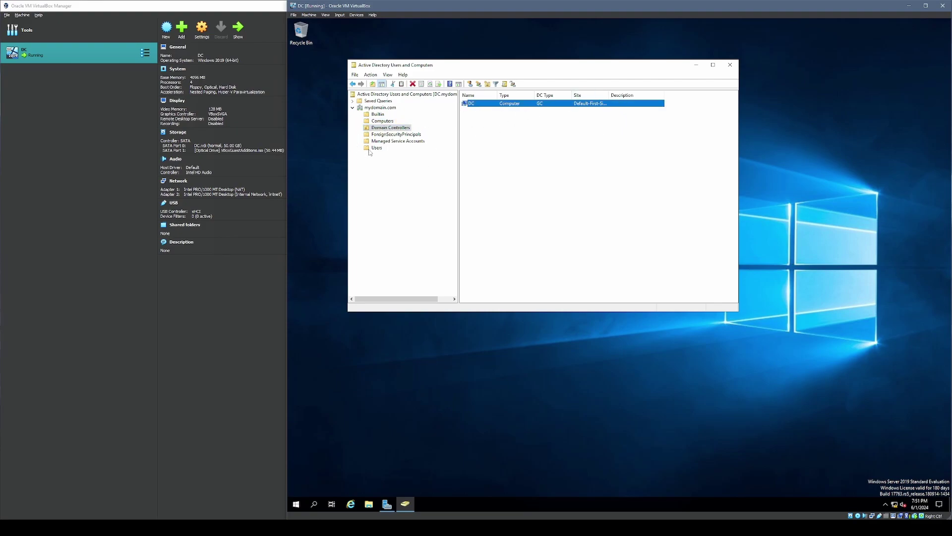
pyautogui.click(380, 108)
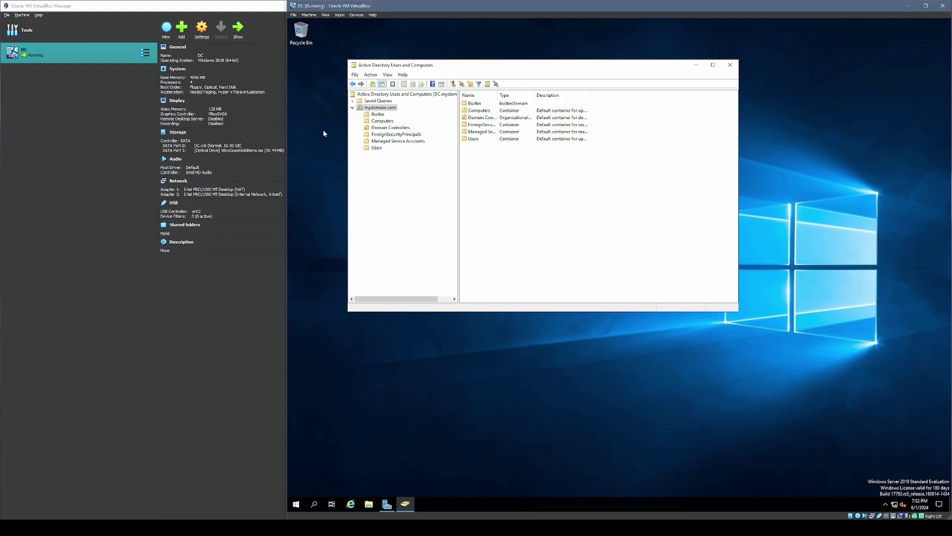
# - Create the _ADMINS organizational unit under mydomain.com without accidental-deletion protection
pyautogui.rightClick(391, 108)
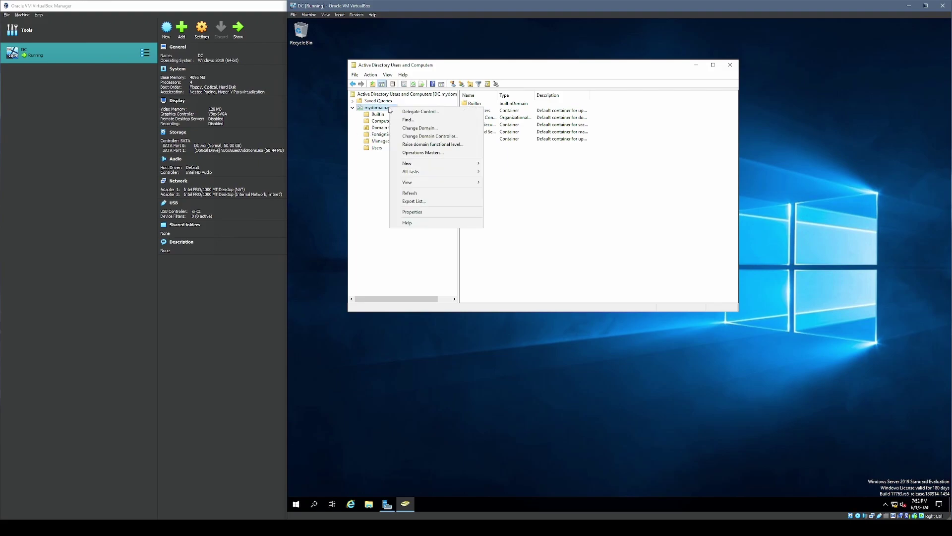
pyautogui.moveTo(471, 163)
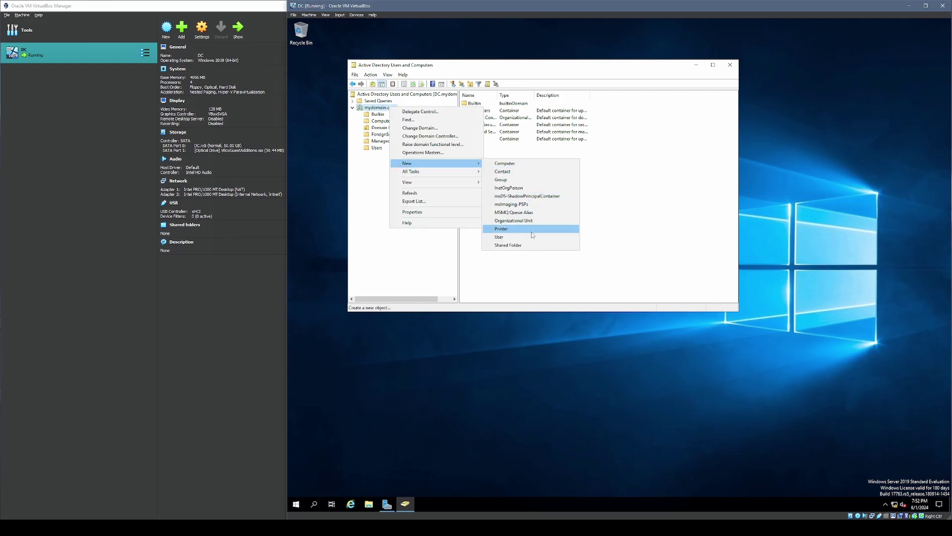
pyautogui.click(519, 221)
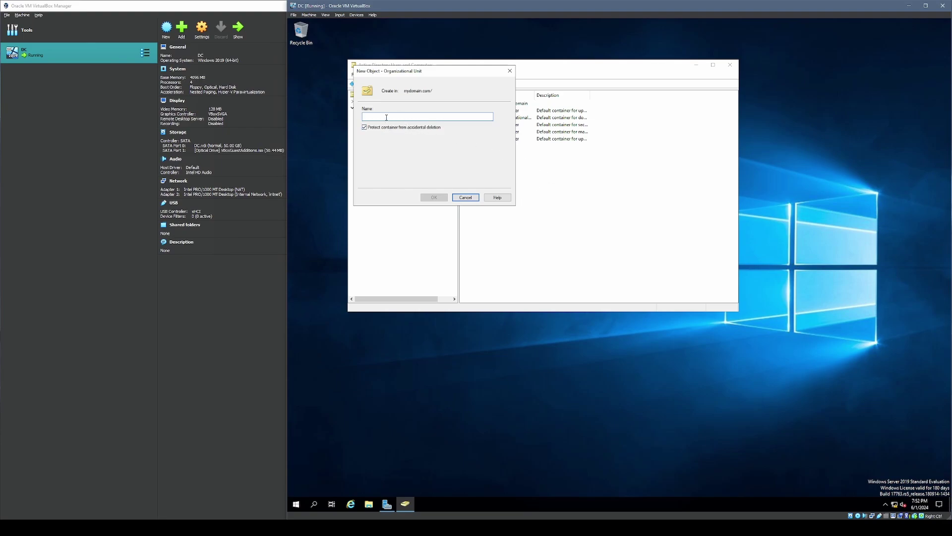
pyautogui.write('_ADMINS')
pyautogui.click(370, 128)
pyautogui.click(432, 196)
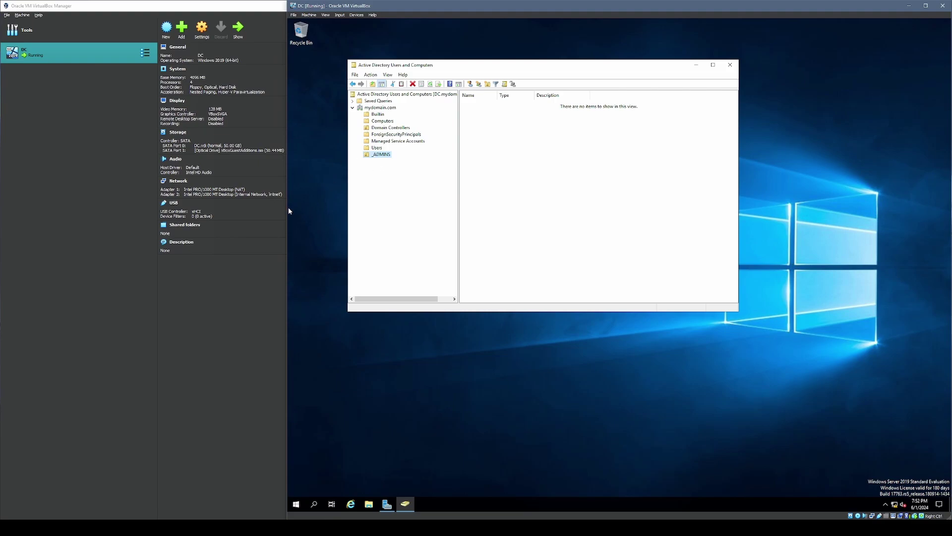
pyautogui.click(378, 147)
pyautogui.click(380, 156)
# - Start a new user in _ADMINS, entering the user's first name, last name and logon name
pyautogui.rightClick(380, 156)
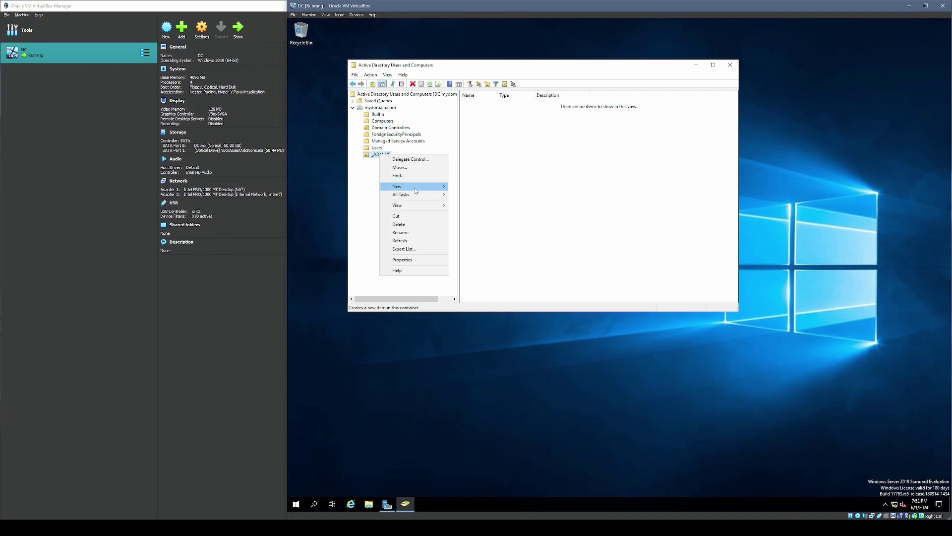
pyautogui.moveTo(416, 190)
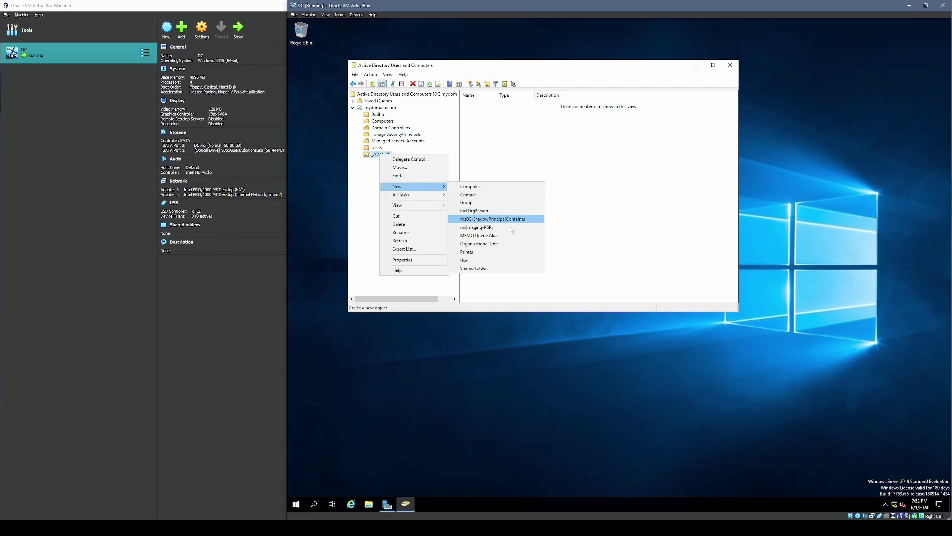
pyautogui.click(484, 258)
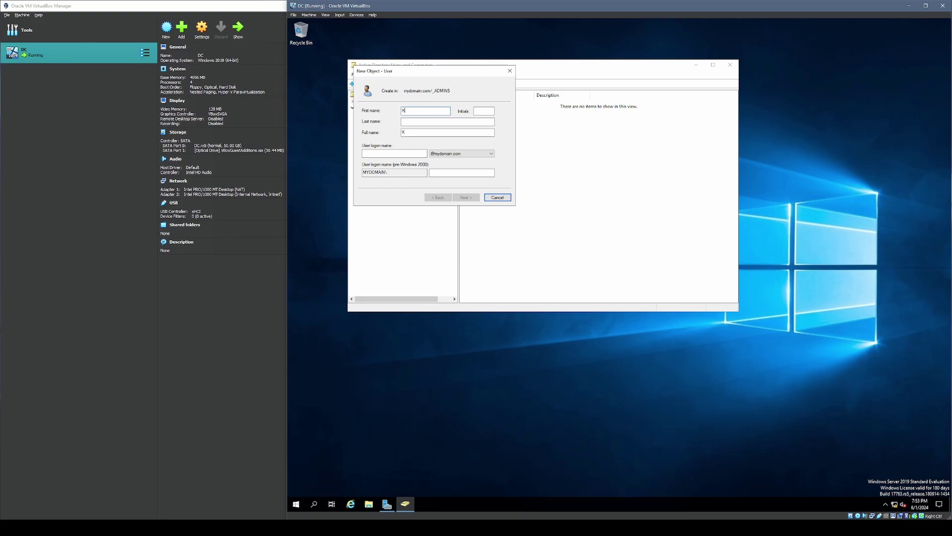
pyautogui.write('Kenny')
pyautogui.click(402, 121)
pyautogui.write('Ho')
pyautogui.click(411, 154)
pyautogui.click(403, 152)
pyautogui.write('az')
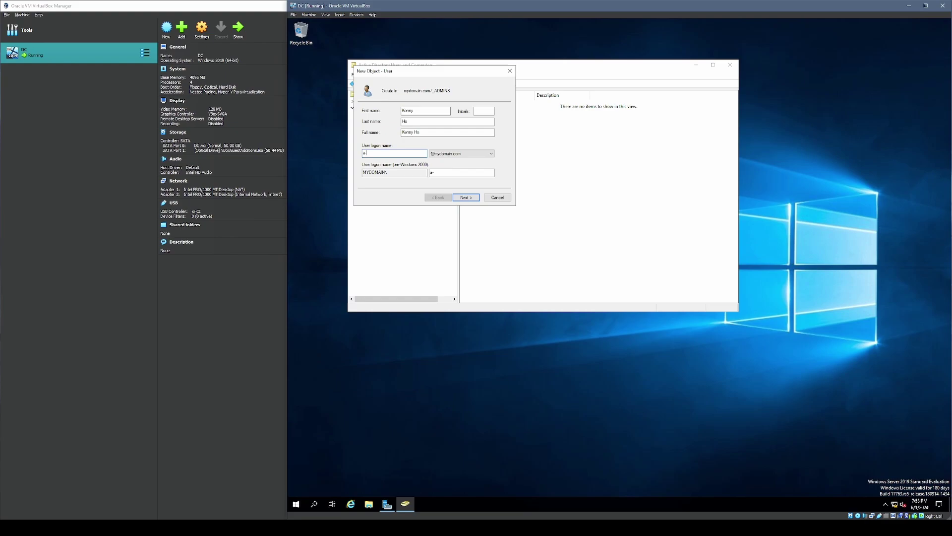
pyautogui.write('kho')
# - Give the account a password set to never expire, then finish creating the user
pyautogui.click(467, 198)
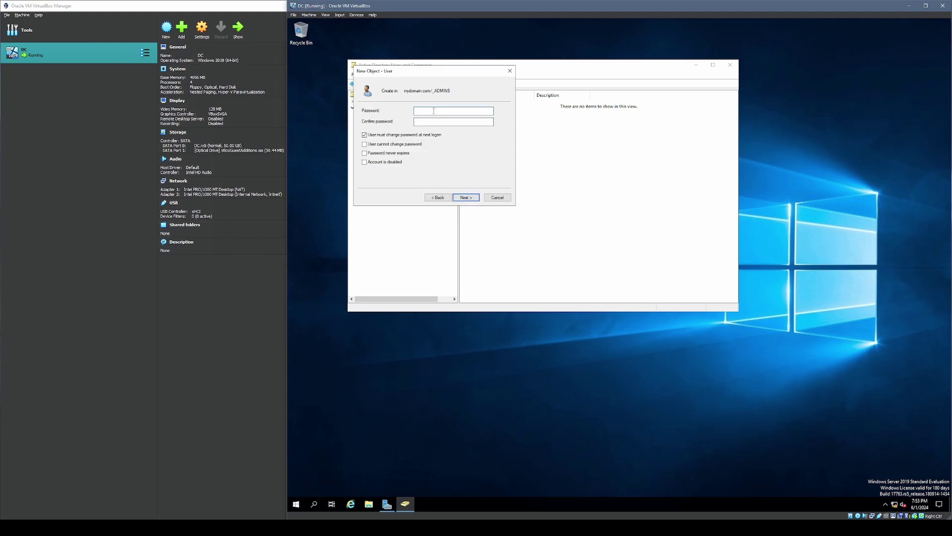
pyautogui.write('Password1')
pyautogui.press('Tab')
pyautogui.write('Password1')
pyautogui.click(366, 153)
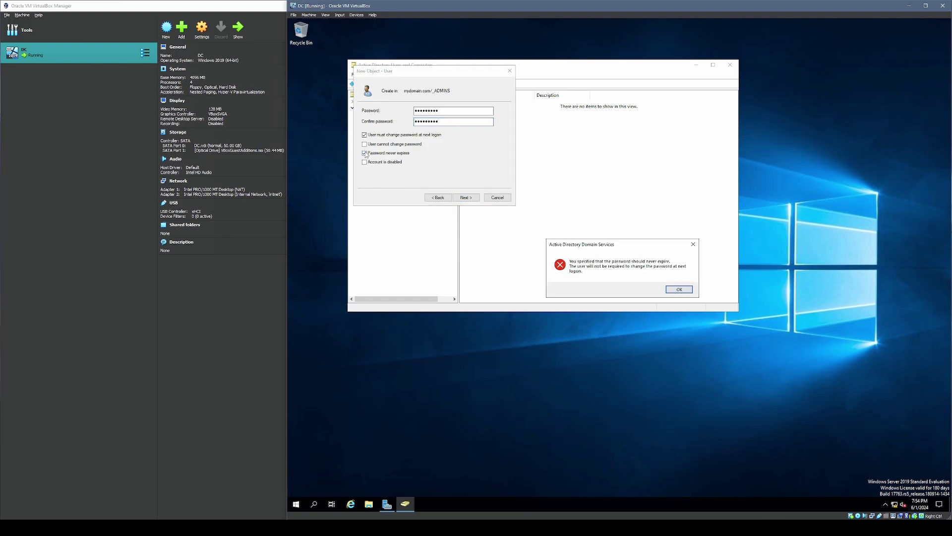
pyautogui.click(678, 288)
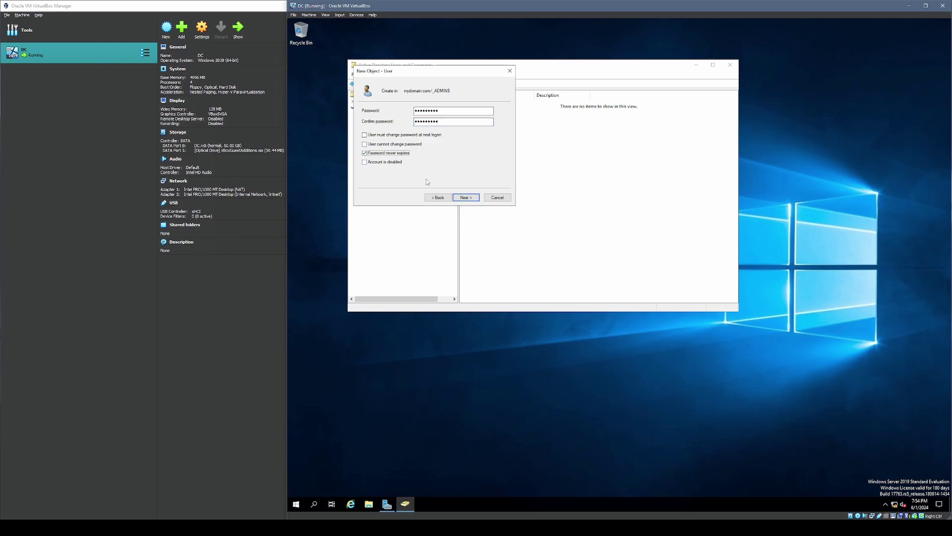
pyautogui.click(467, 199)
pyautogui.click(465, 199)
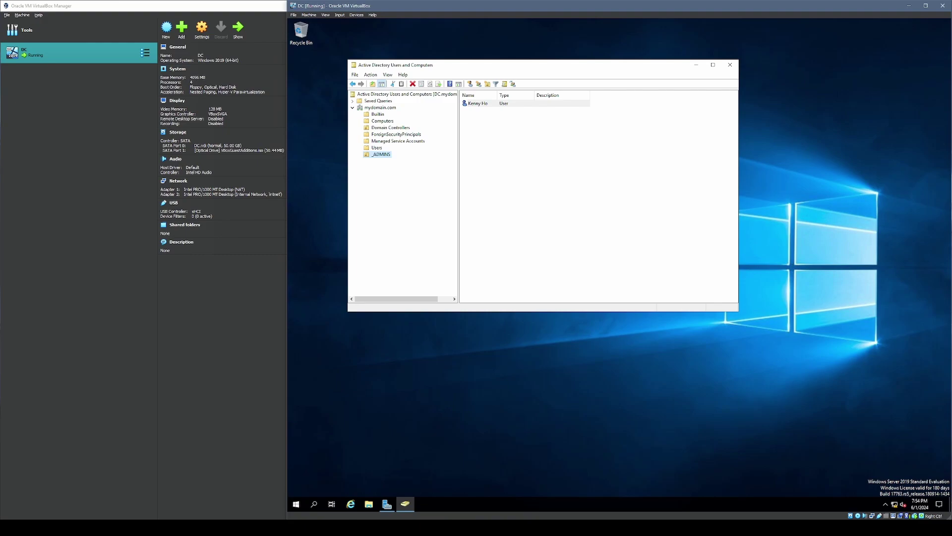
# - Open the Properties of the newly created user
pyautogui.click(483, 104)
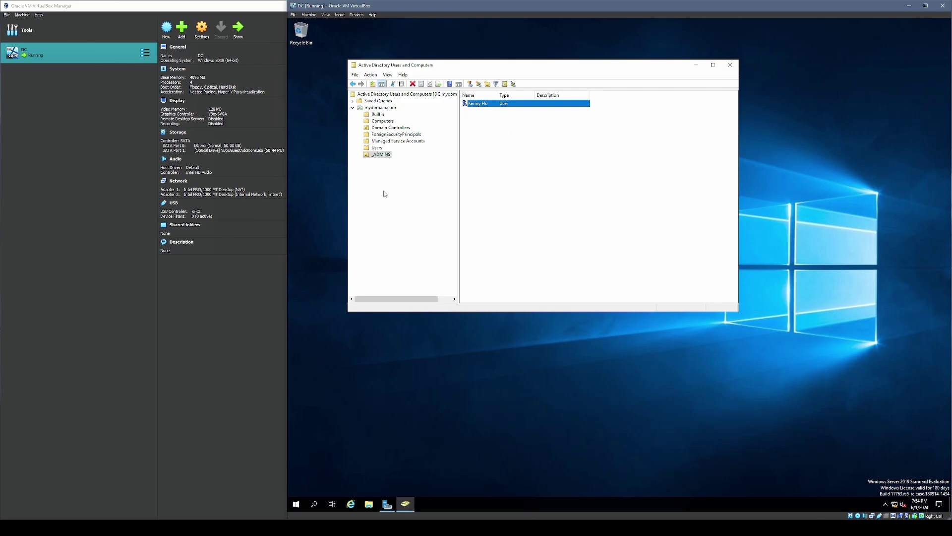
pyautogui.doubleClick(485, 103)
pyautogui.rightClick(486, 103)
pyautogui.click(511, 207)
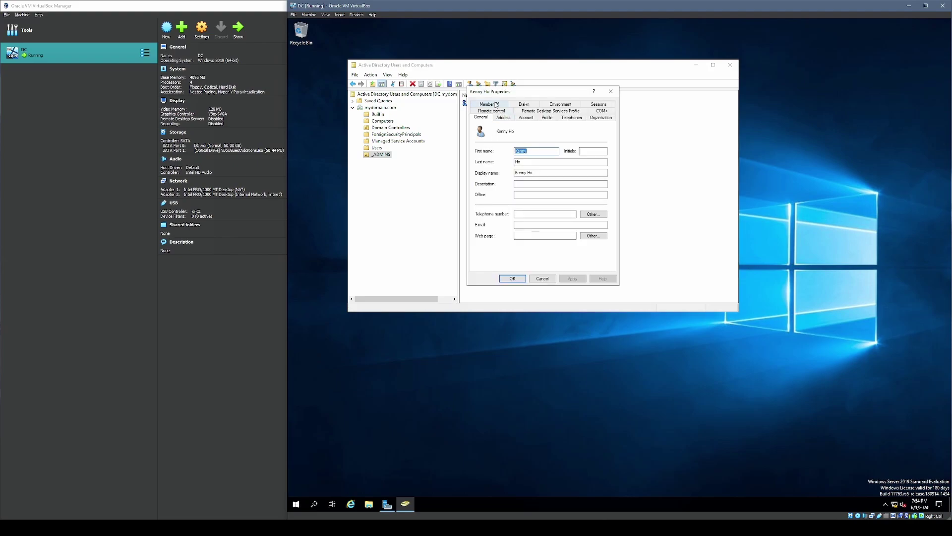
# - Add the user to Domain Admins under Member Of, then apply and close the properties
pyautogui.click(489, 104)
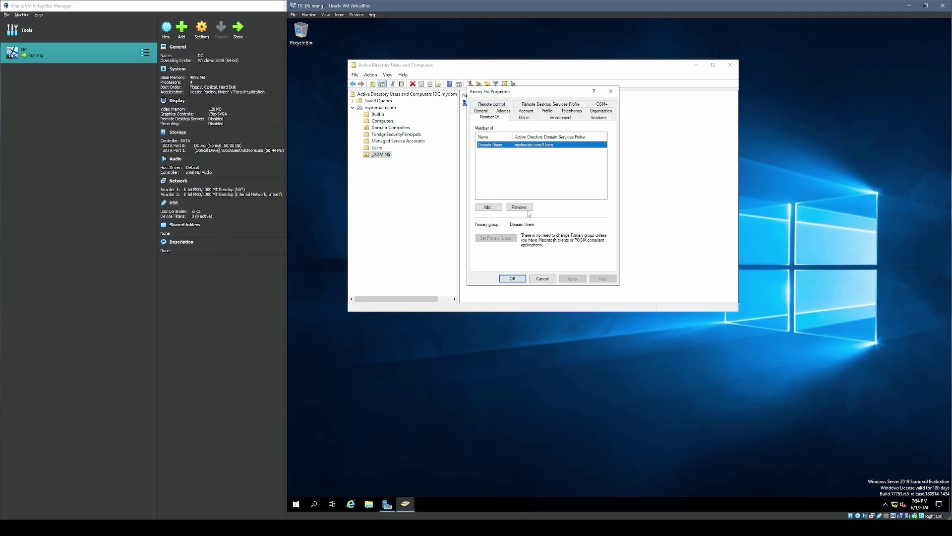
pyautogui.click(497, 209)
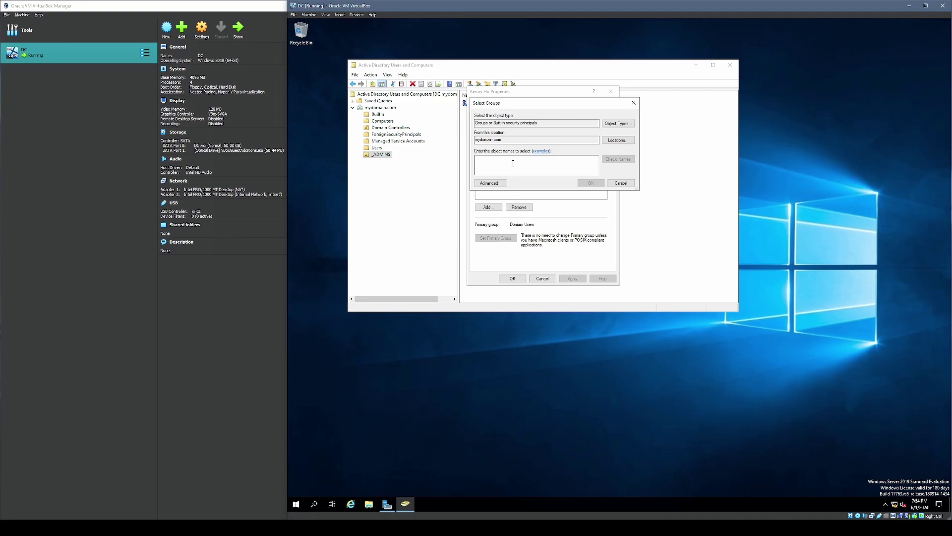
pyautogui.write('domain admin')
pyautogui.click(618, 159)
pyautogui.click(590, 183)
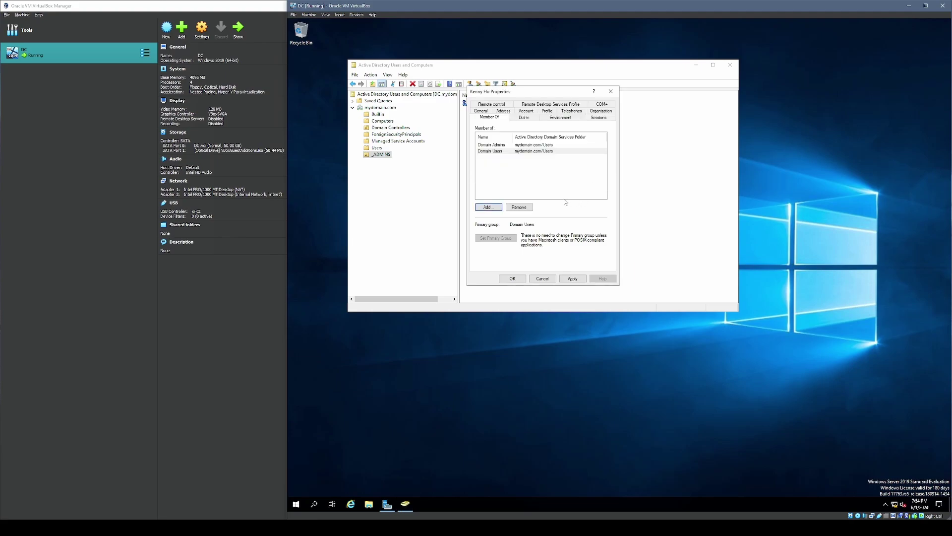
pyautogui.click(491, 152)
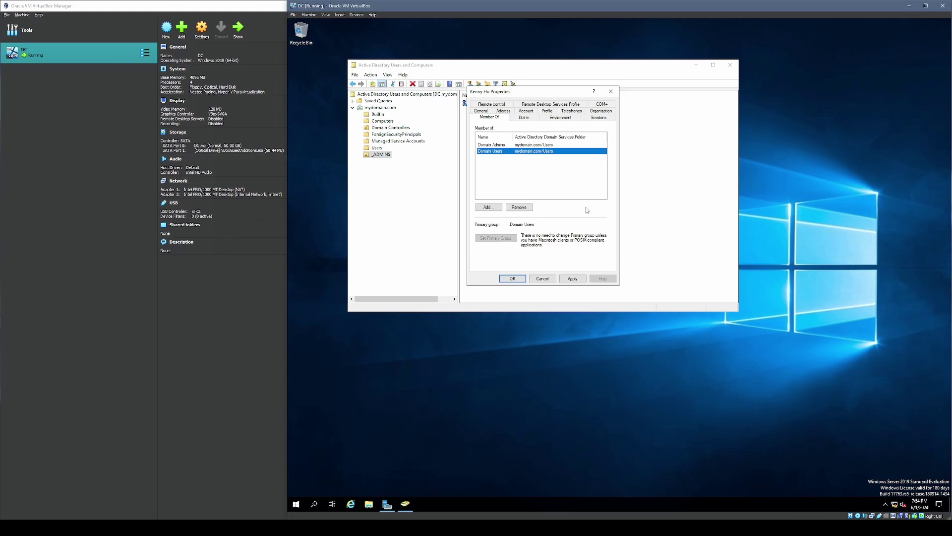
pyautogui.click(570, 279)
pyautogui.click(512, 278)
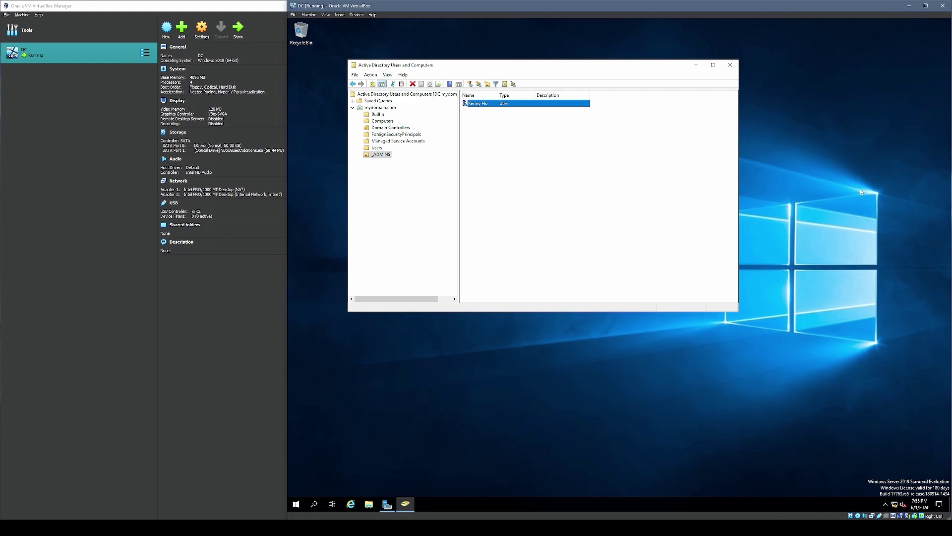
# - Close Active Directory Users and Computers and sign out of the administrator session
pyautogui.click(730, 65)
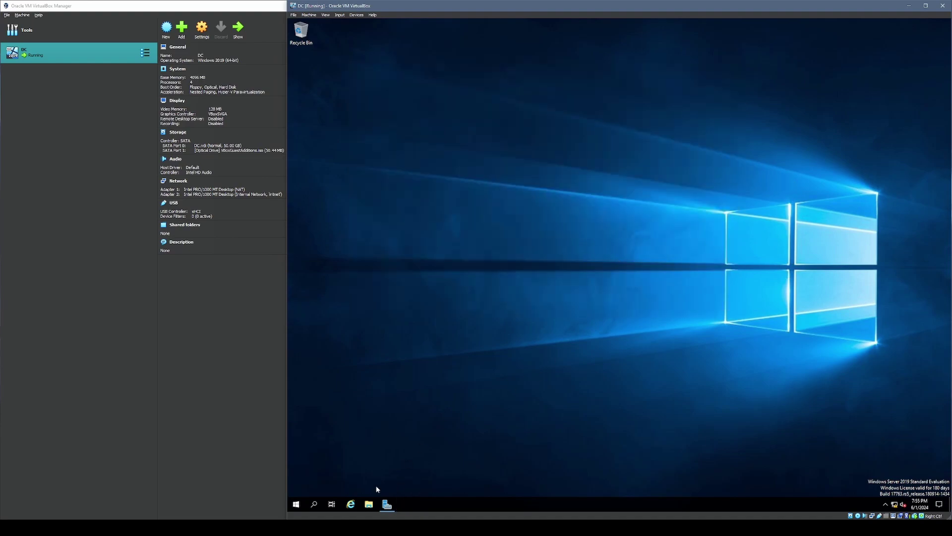
pyautogui.rightClick(298, 507)
pyautogui.moveTo(377, 483)
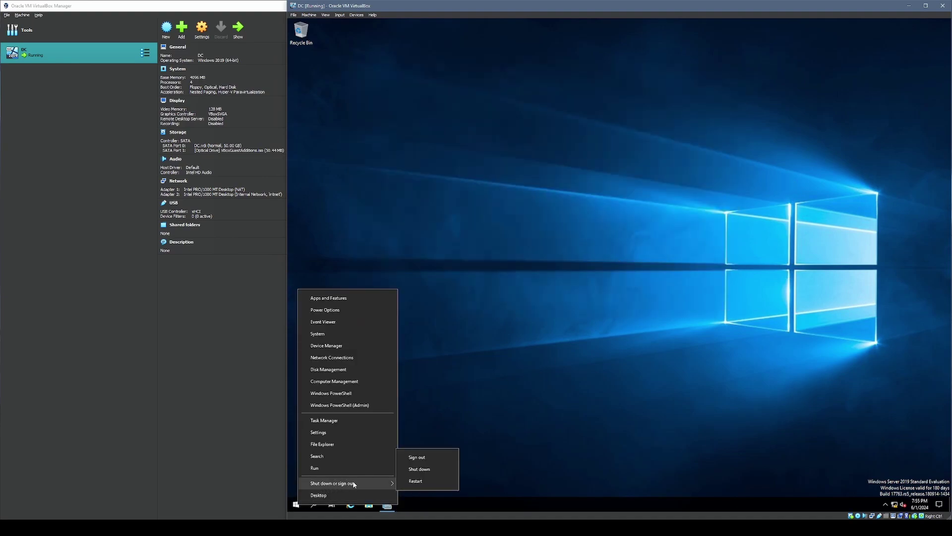
pyautogui.click(426, 457)
# - Sign in as the new admin user via Other user and launch Add Roles and Features
pyautogui.hotkey('ctrl', 'Delete')
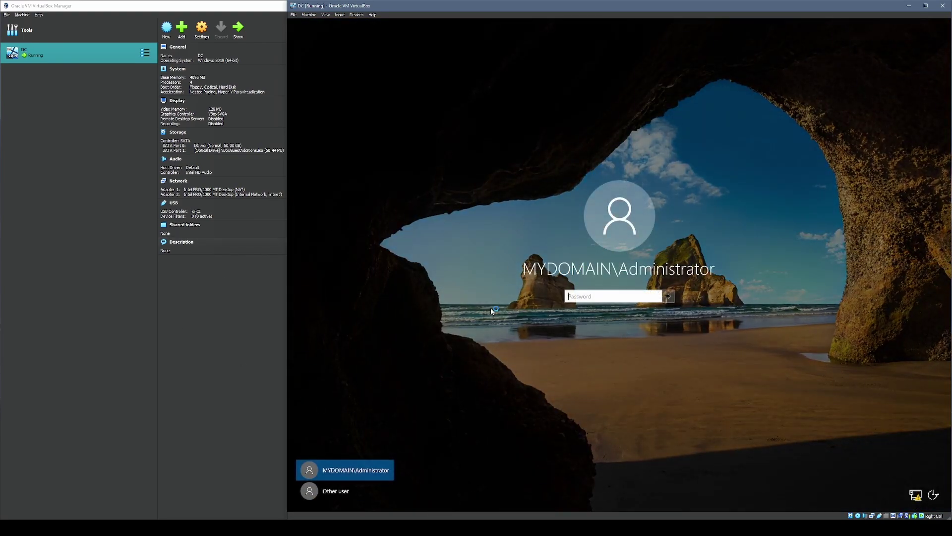
pyautogui.click(345, 496)
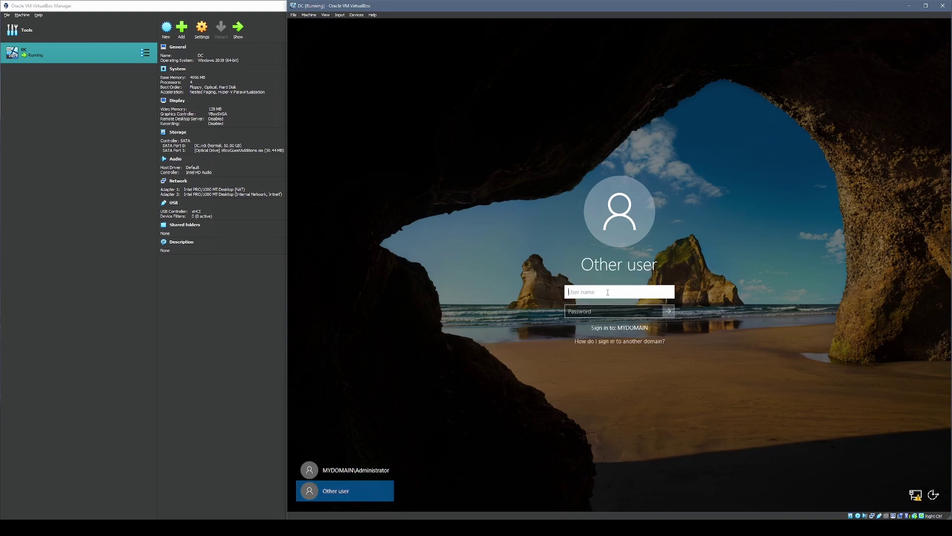
pyautogui.write('a-kho')
pyautogui.press('Tab')
pyautogui.write('P@ssw0rd')
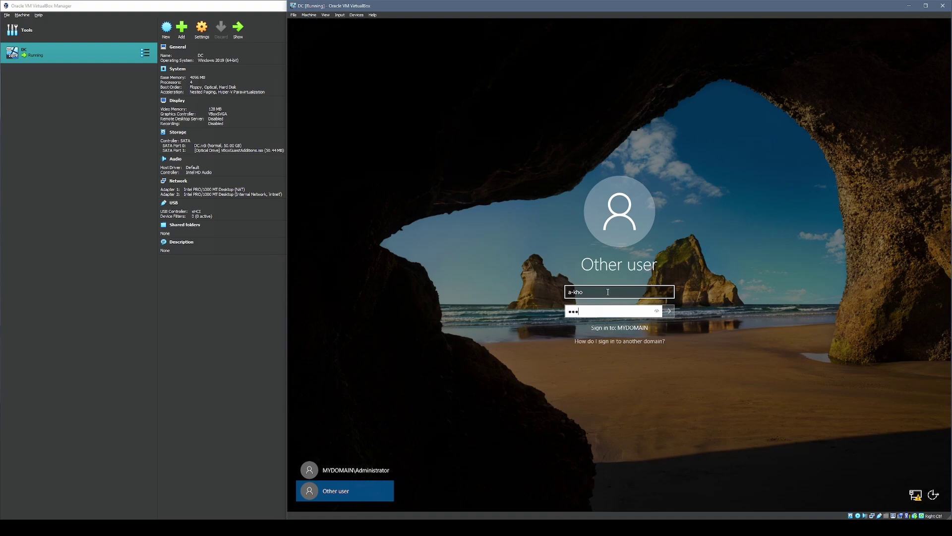
pyautogui.press('Return')
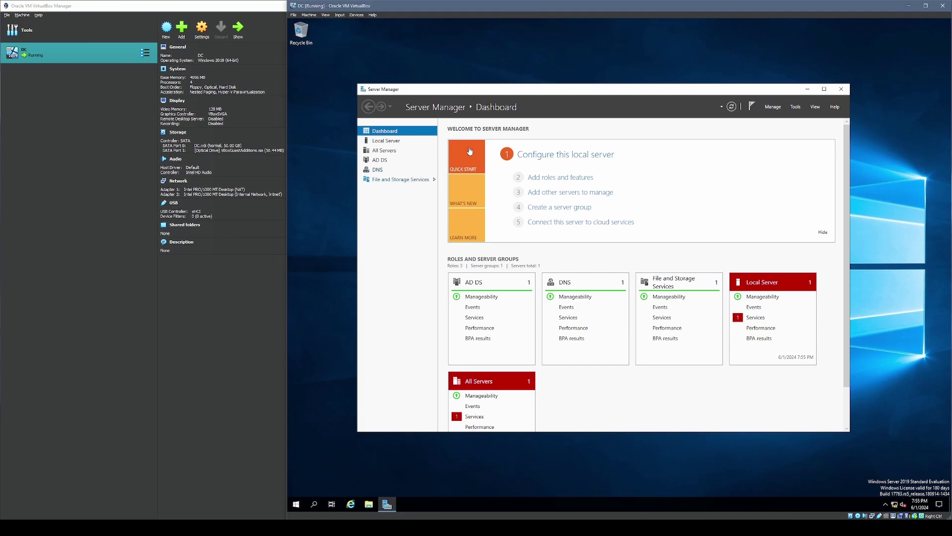
pyautogui.moveTo(600, 88); pyautogui.dragTo(593, 80)
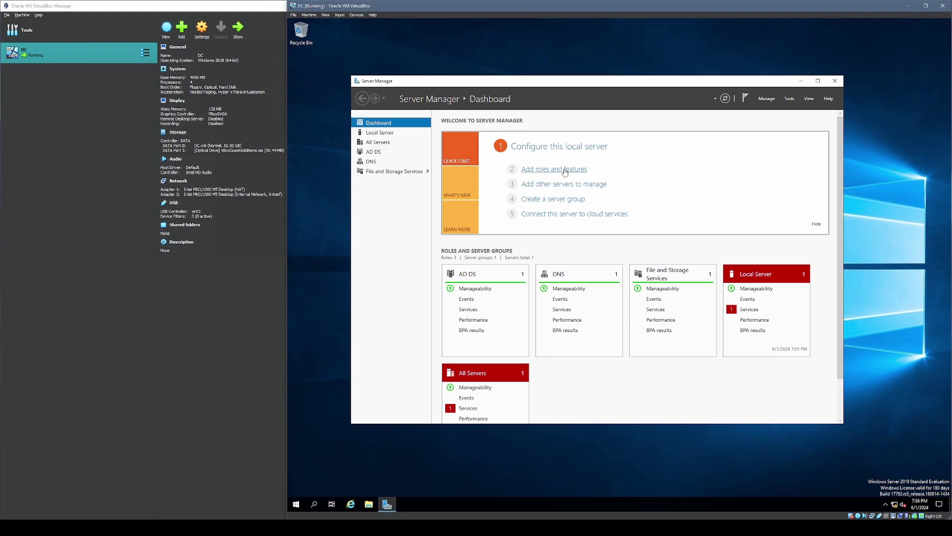
pyautogui.click(564, 172)
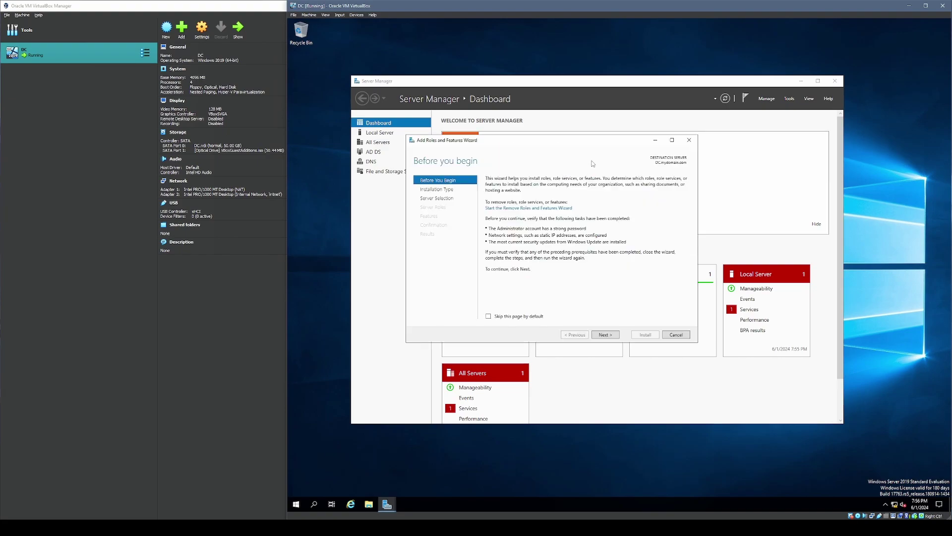
# - Keep role-based installation on the DC and add the Routing role service with its required features
pyautogui.click(611, 336)
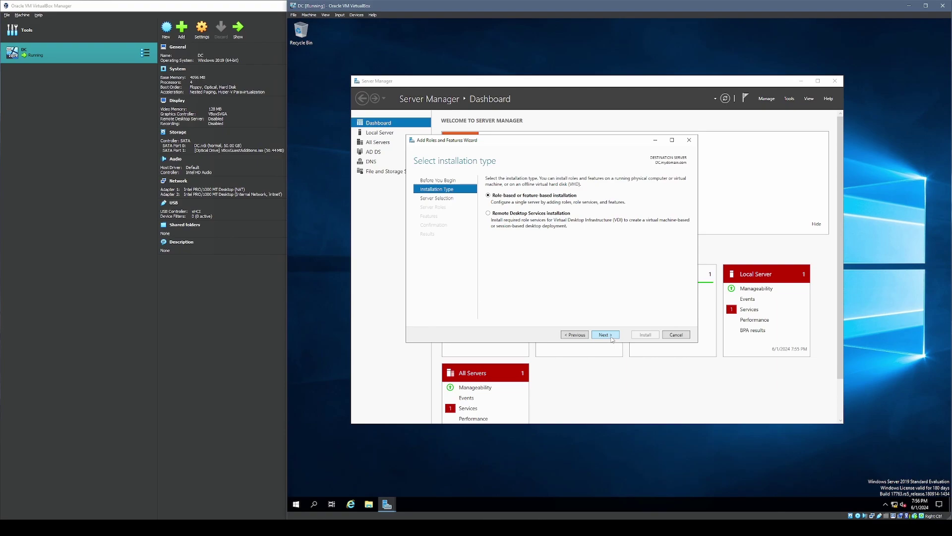
pyautogui.click(612, 337)
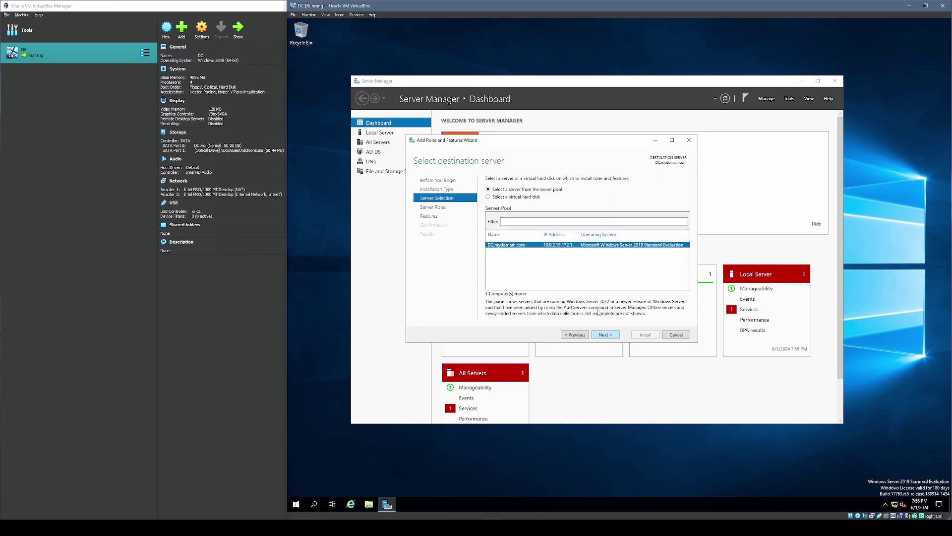
pyautogui.click(607, 335)
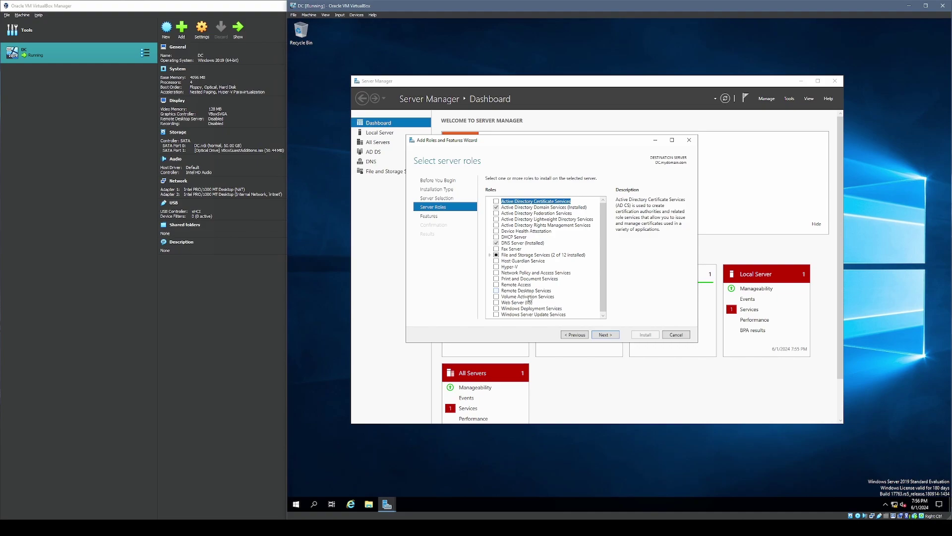
pyautogui.scroll(-1, 529, 293)
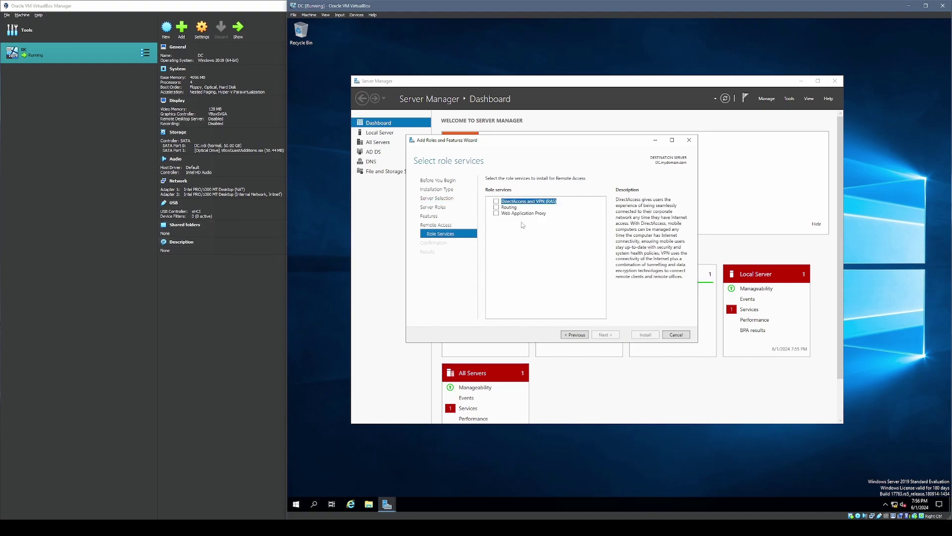
pyautogui.click(496, 208)
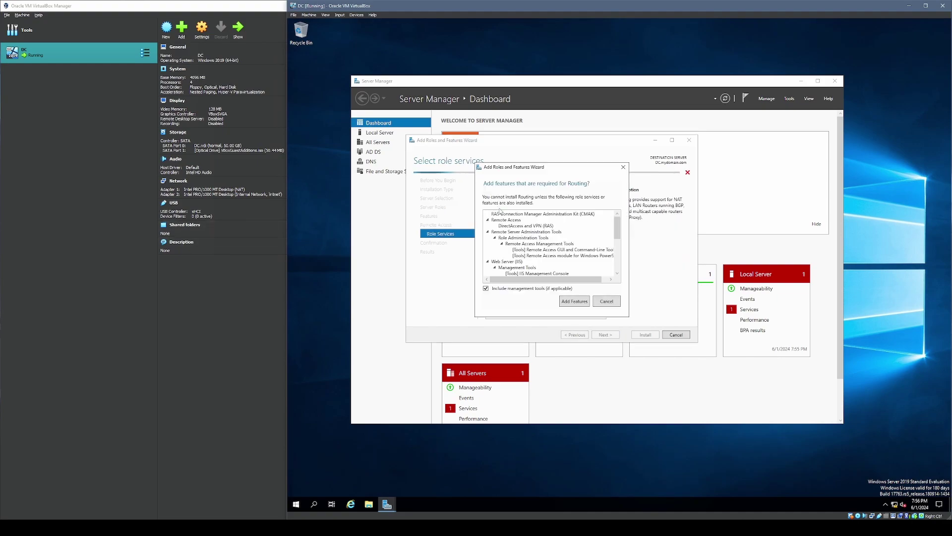
pyautogui.click(573, 302)
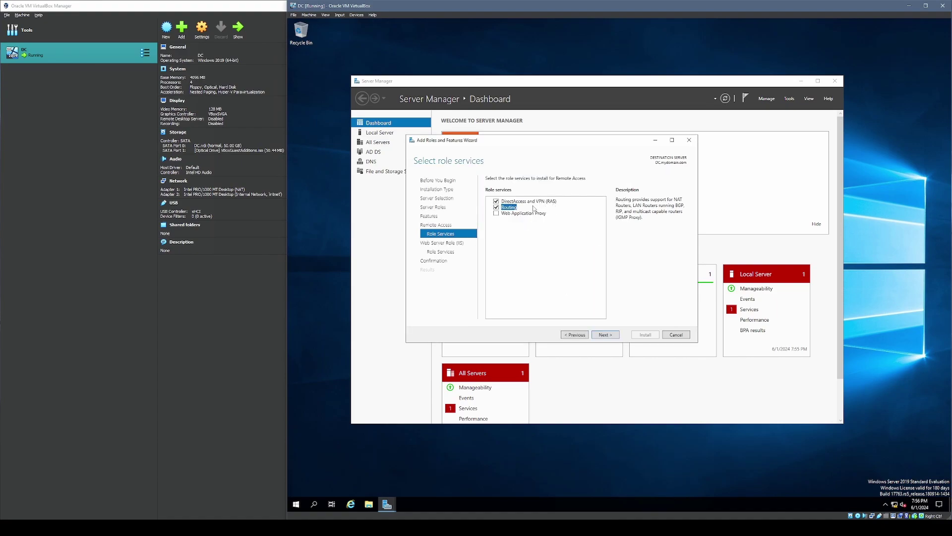
# - Accept the default Web Server role services, install the roles, and close the wizard
pyautogui.click(607, 336)
pyautogui.click(607, 337)
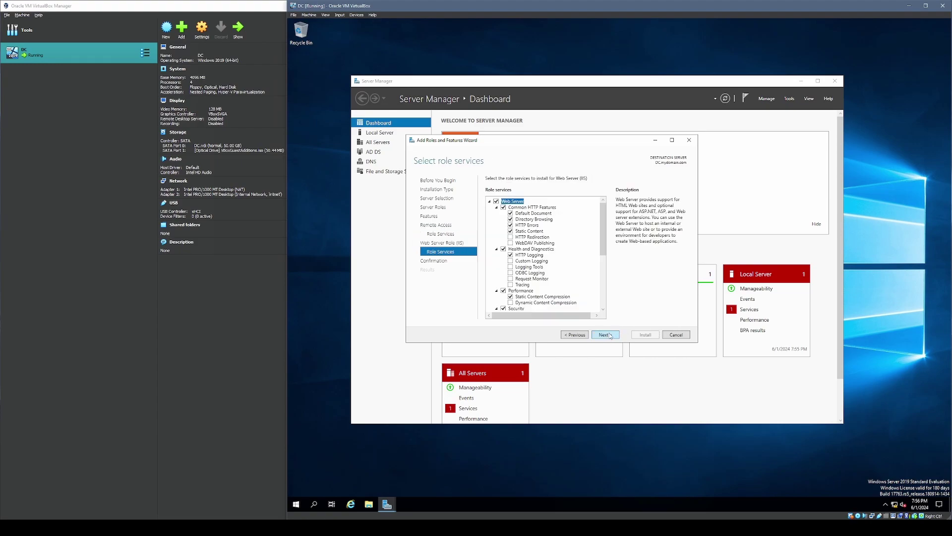
pyautogui.click(614, 336)
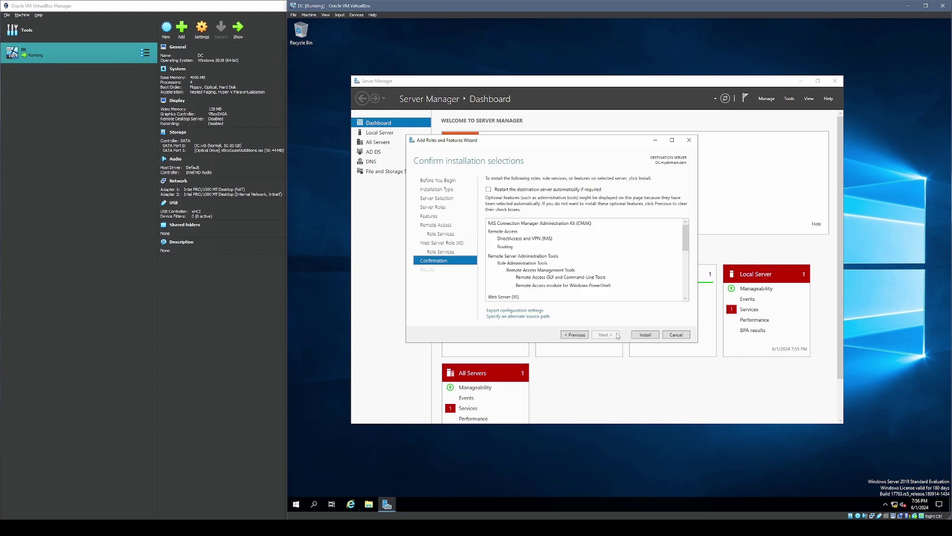
pyautogui.click(643, 336)
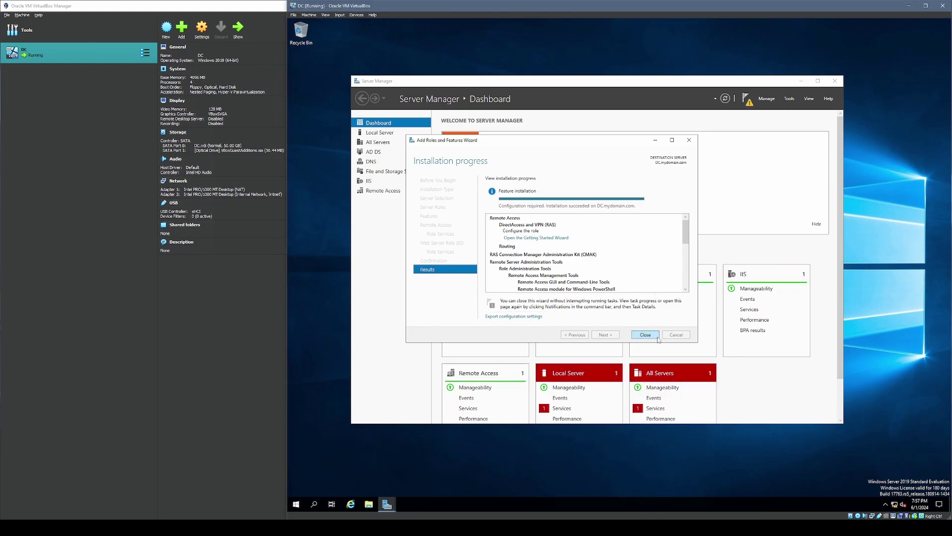
pyautogui.click(655, 336)
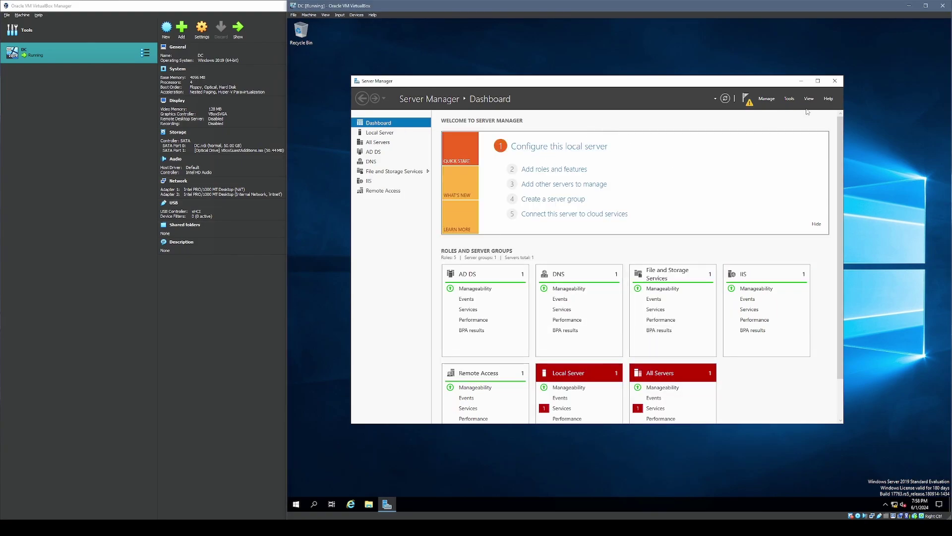
# - Try configuring NAT in Routing and Remote Access, cancelling when no interfaces are listed
pyautogui.click(790, 99)
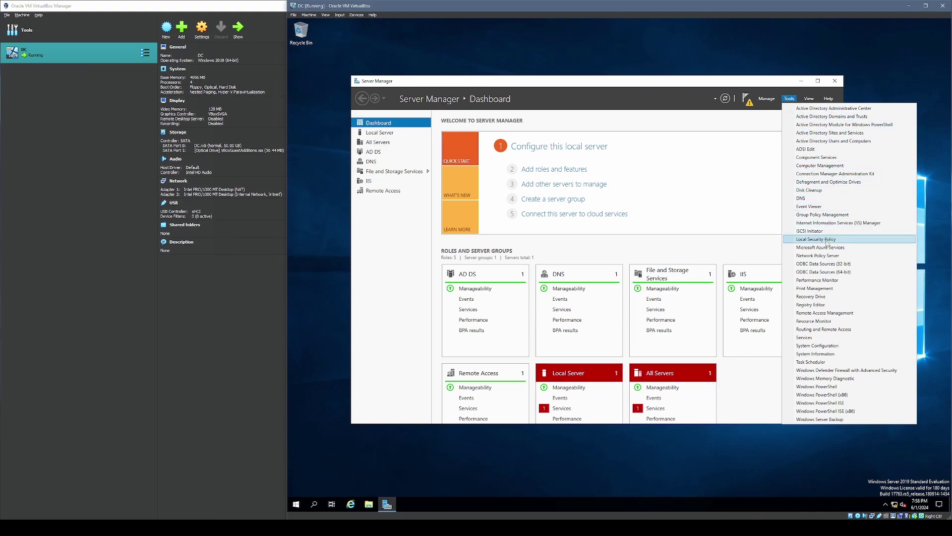
pyautogui.click(830, 329)
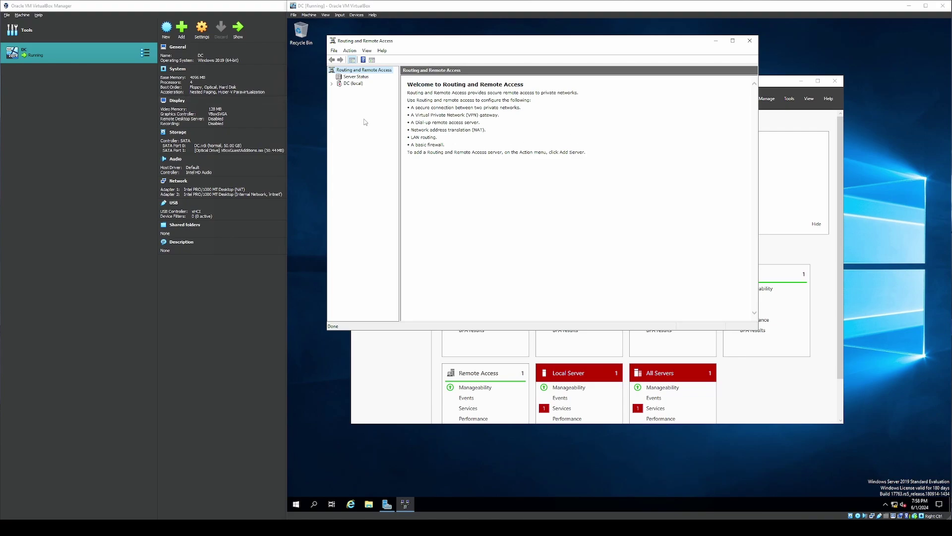
pyautogui.click(343, 96)
pyautogui.click(353, 83)
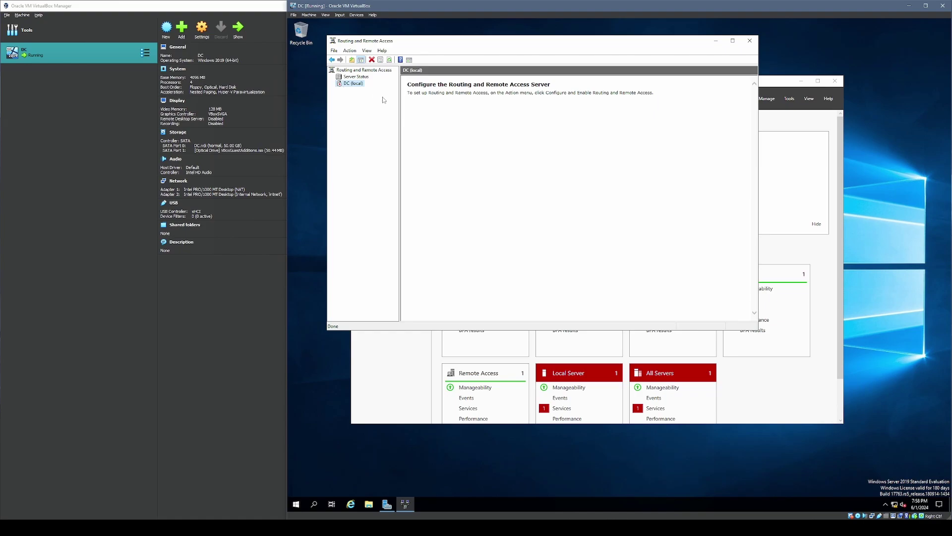
pyautogui.rightClick(356, 84)
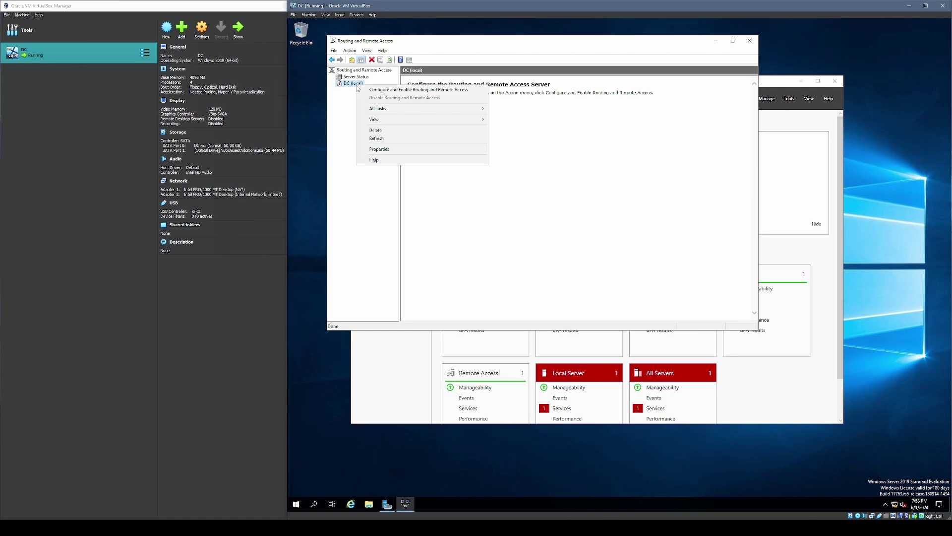
pyautogui.click(394, 90)
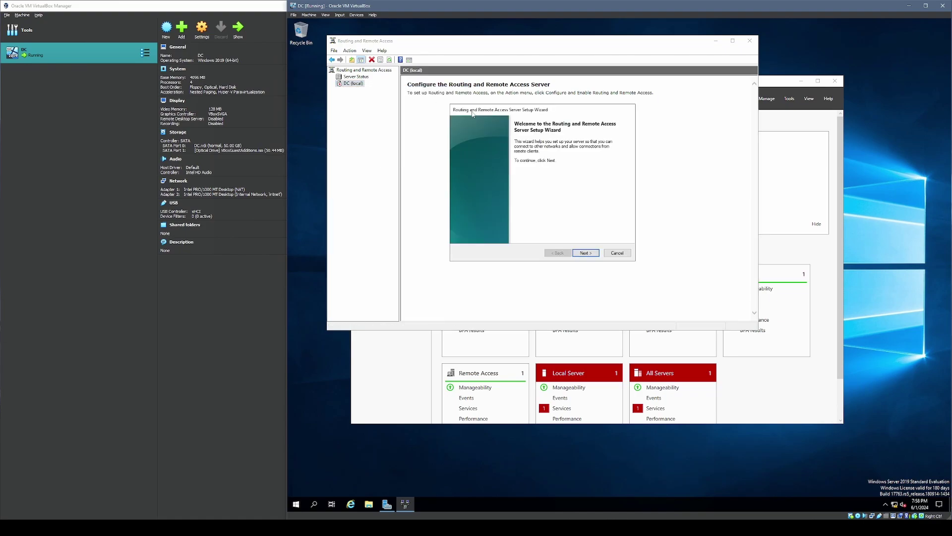
pyautogui.click(583, 253)
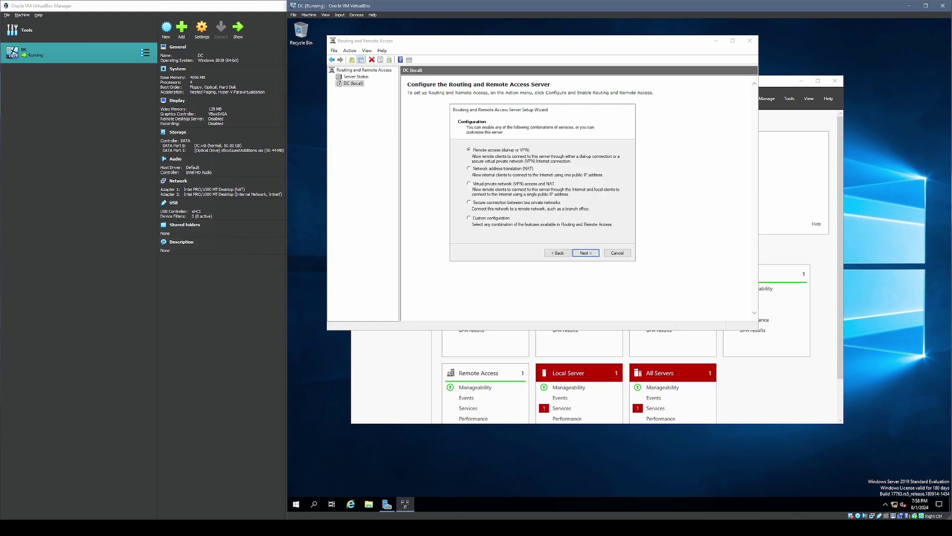
pyautogui.click(513, 169)
pyautogui.click(586, 253)
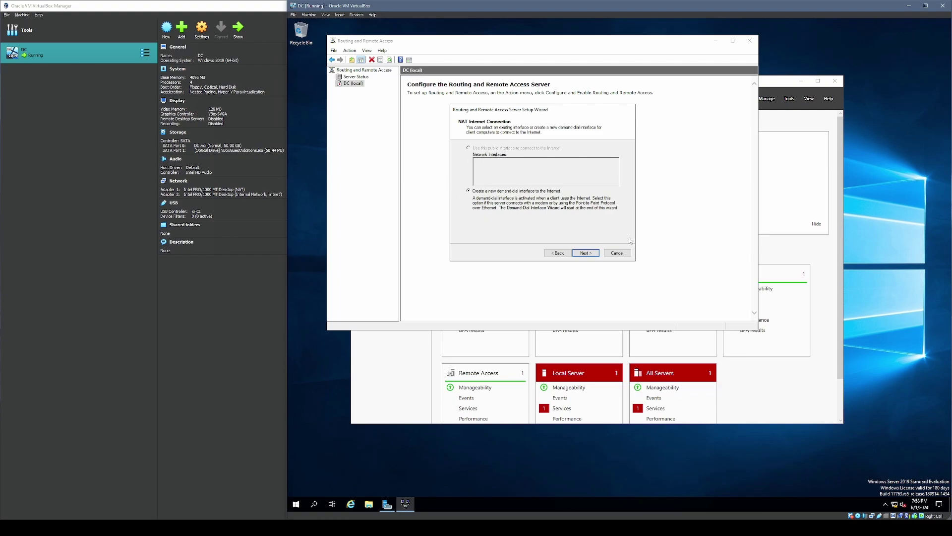
pyautogui.click(626, 252)
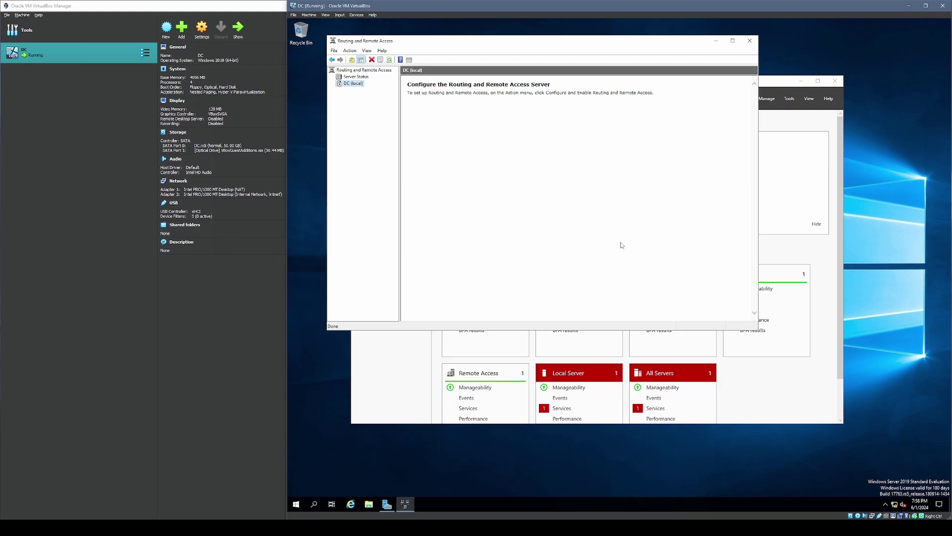
pyautogui.click(749, 41)
# - Rerun the NAT setup with _INTERNET_ as the public interface, finish, and minimize the console
pyautogui.click(789, 98)
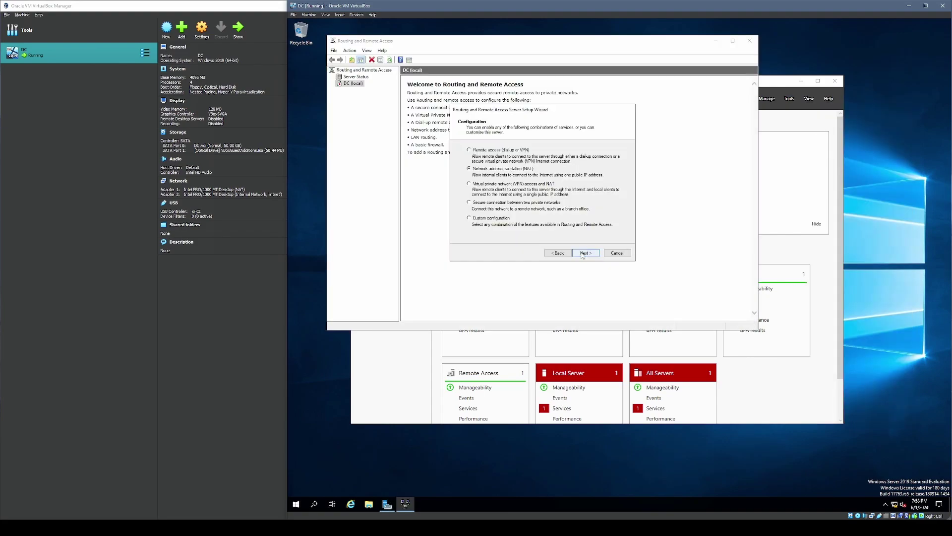
pyautogui.click(585, 252)
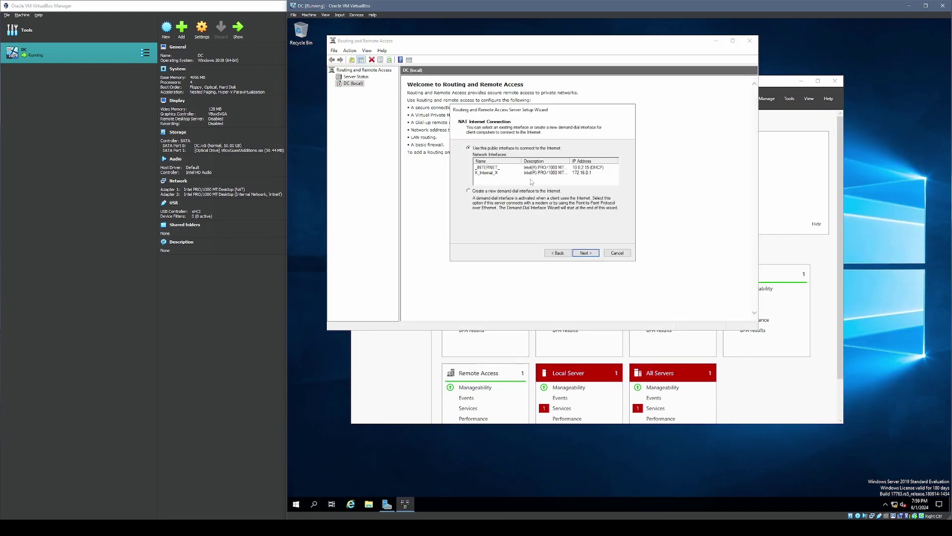
pyautogui.click(535, 172)
pyautogui.click(533, 168)
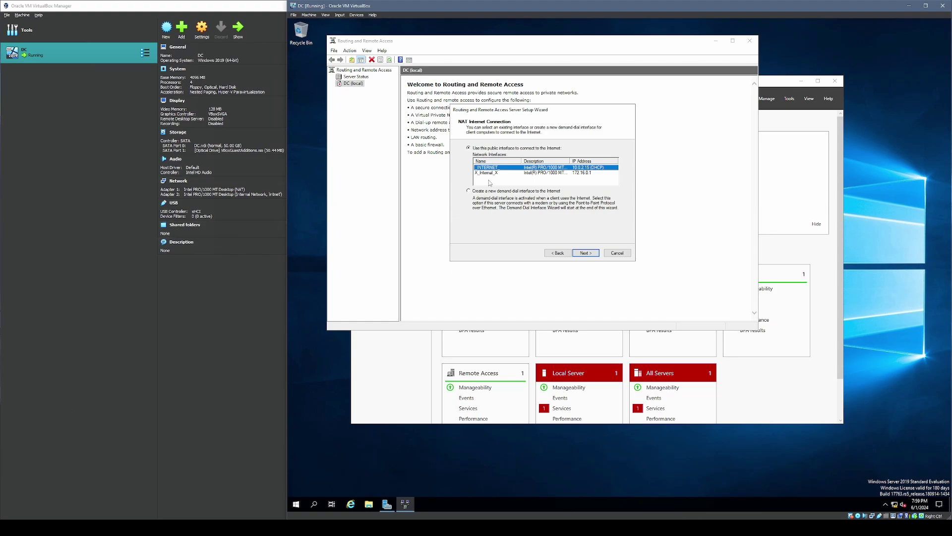
pyautogui.click(584, 253)
pyautogui.click(586, 255)
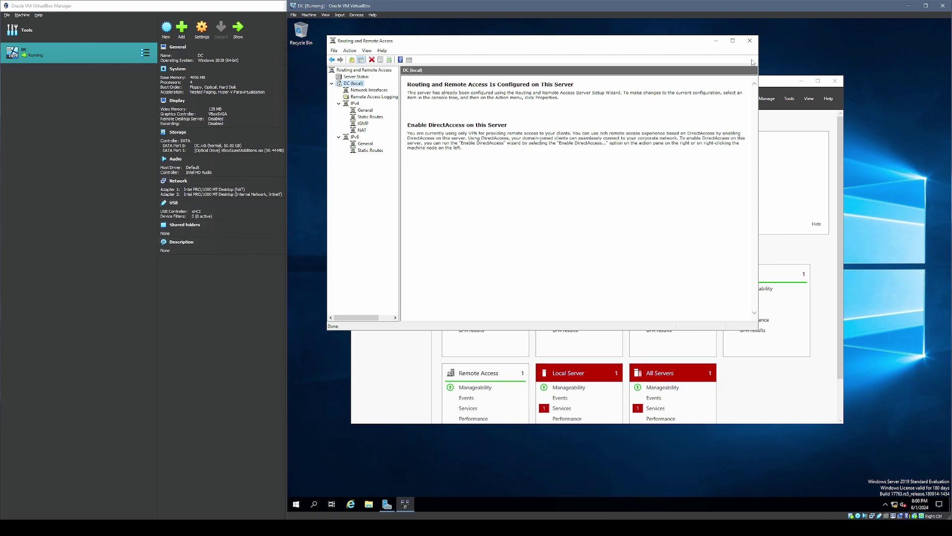
pyautogui.click(717, 41)
# - Start a role-based installation on this server and select the DHCP Server role
pyautogui.moveTo(666, 91); pyautogui.dragTo(660, 80)
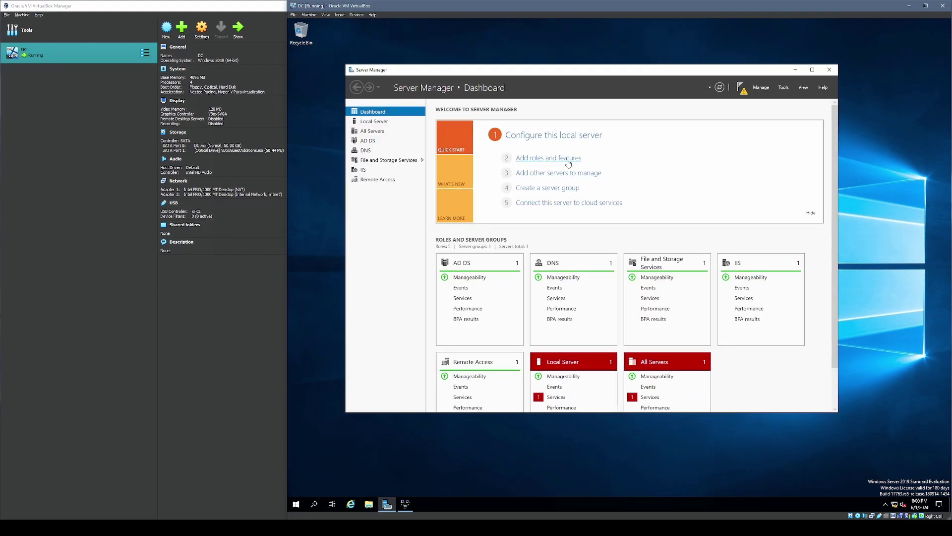
pyautogui.click(564, 159)
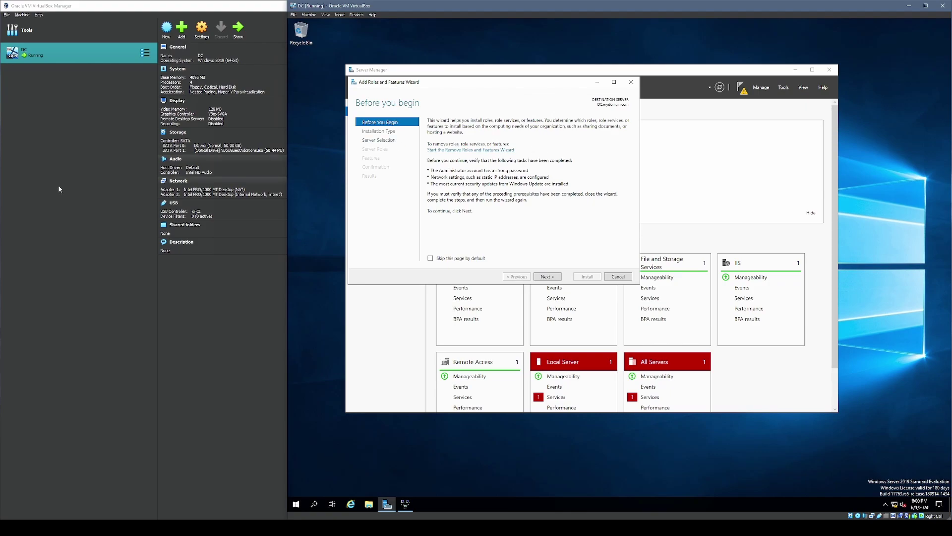
pyautogui.click(546, 277)
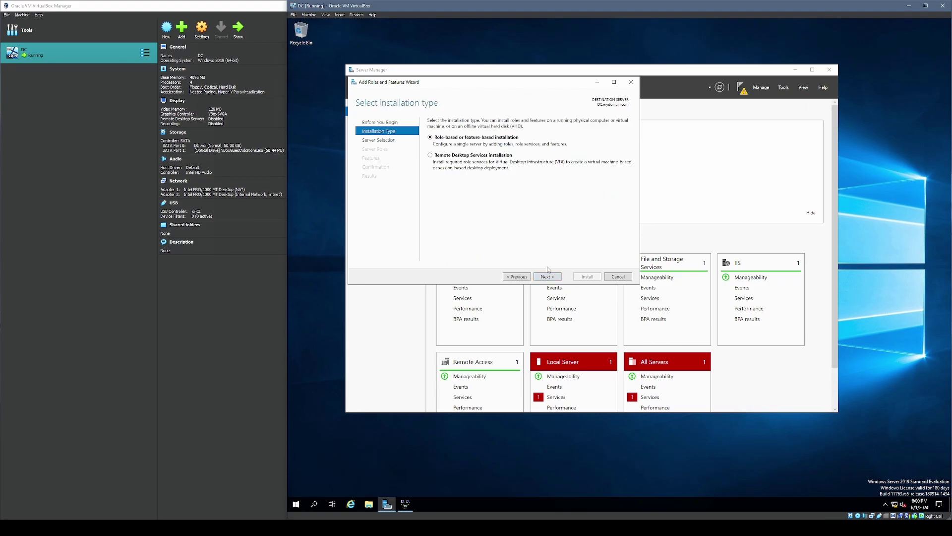
pyautogui.click(547, 276)
pyautogui.click(547, 277)
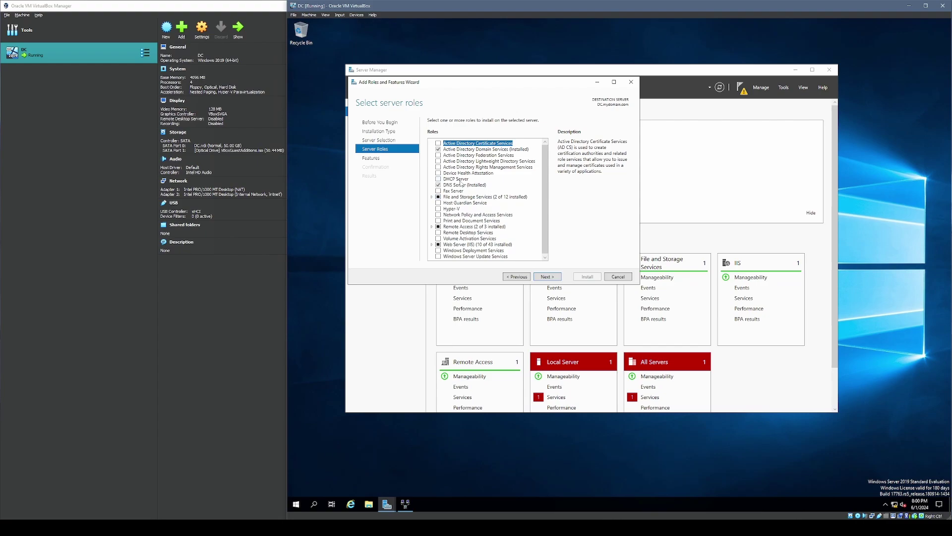
pyautogui.click(439, 178)
# - Skip extra features, install DHCP Server, and close the finished wizard
pyautogui.click(548, 277)
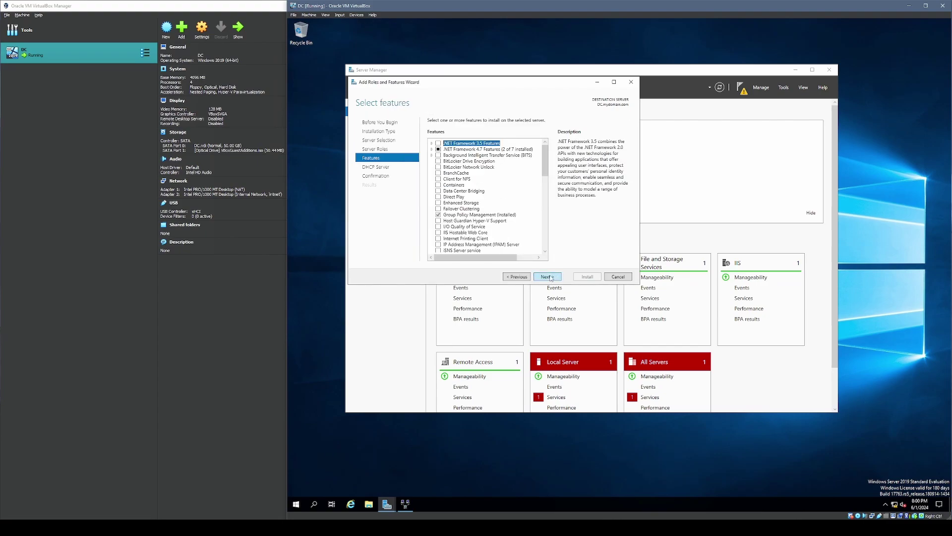
pyautogui.click(548, 276)
pyautogui.click(548, 276)
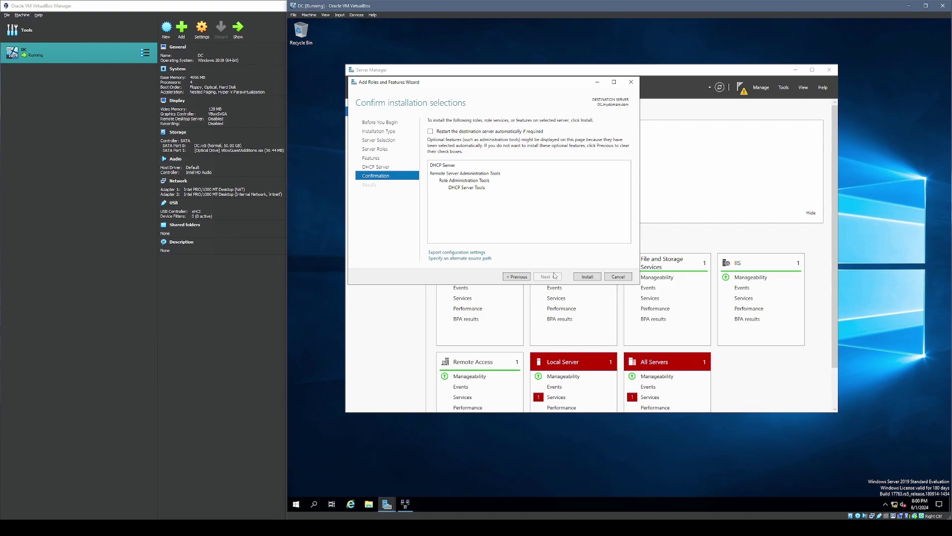
pyautogui.click(588, 277)
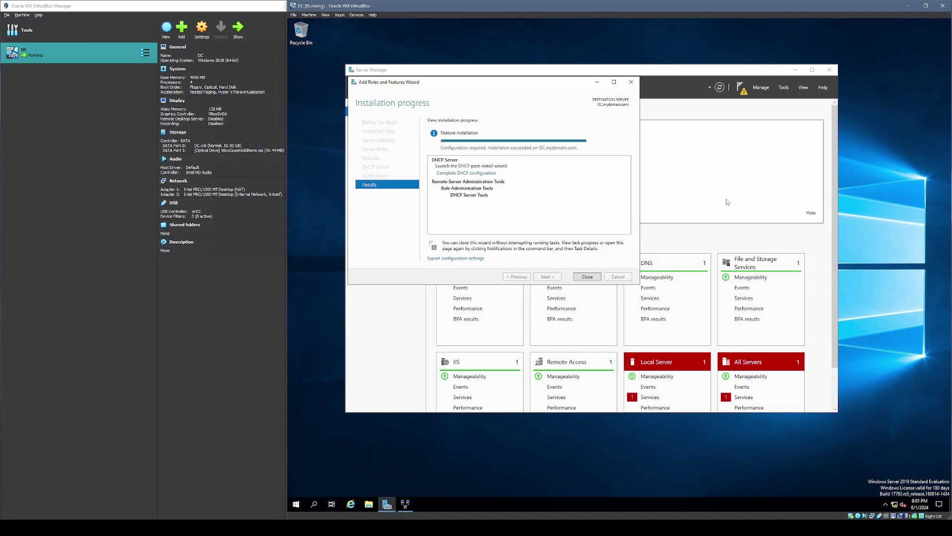
pyautogui.click(591, 280)
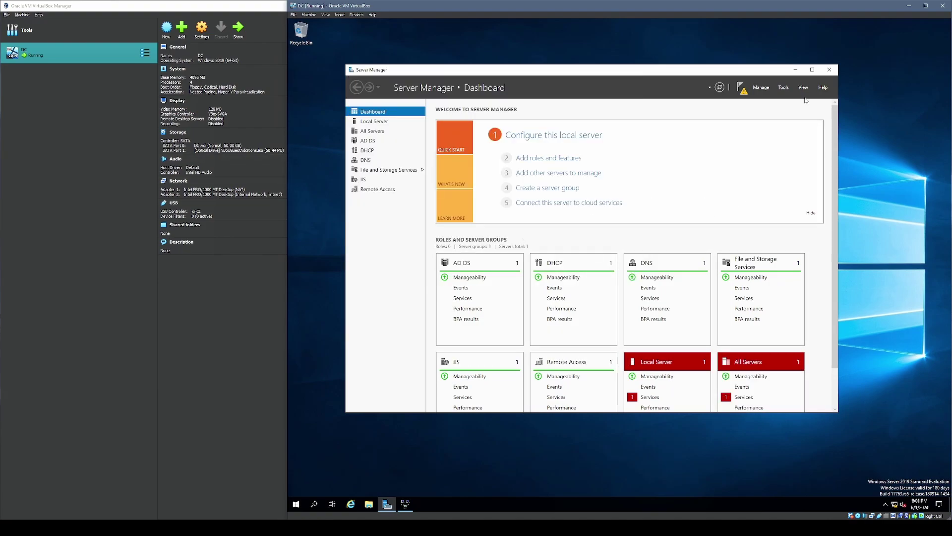
pyautogui.click(783, 88)
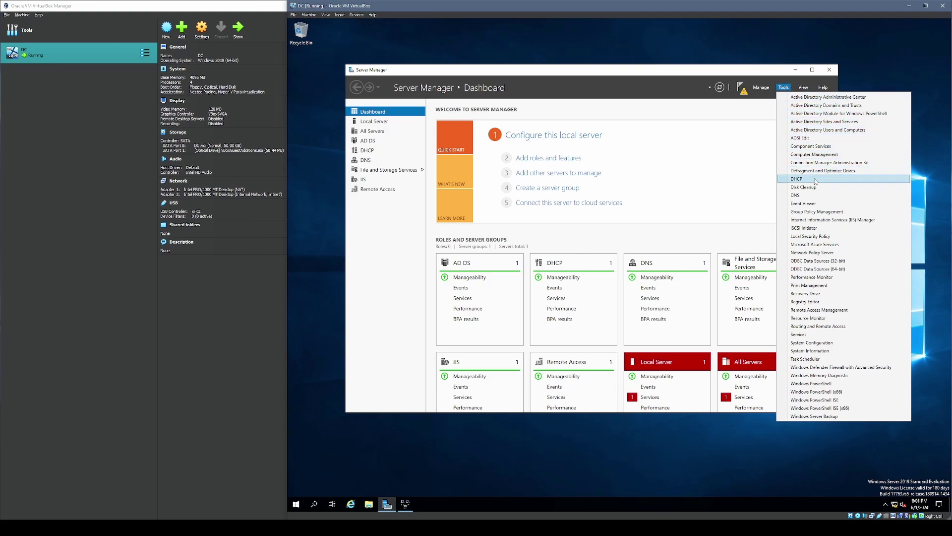
# - Open the DHCP console and start a new IPv4 scope named '1'
pyautogui.click(797, 178)
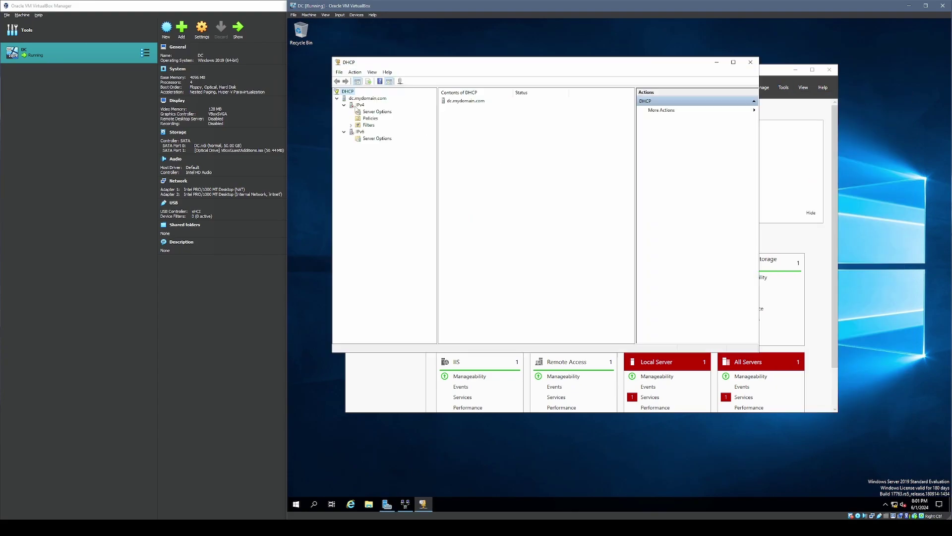
pyautogui.click(358, 106)
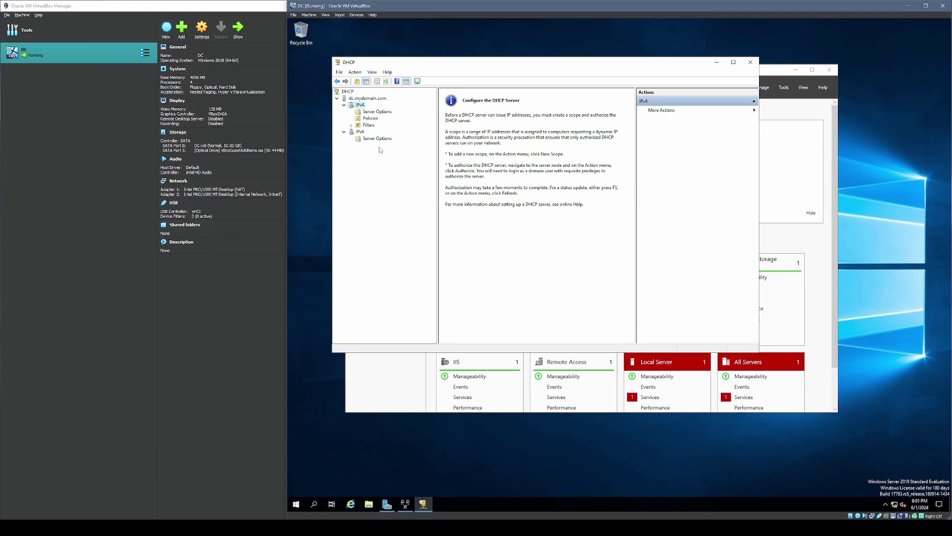
pyautogui.rightClick(358, 107)
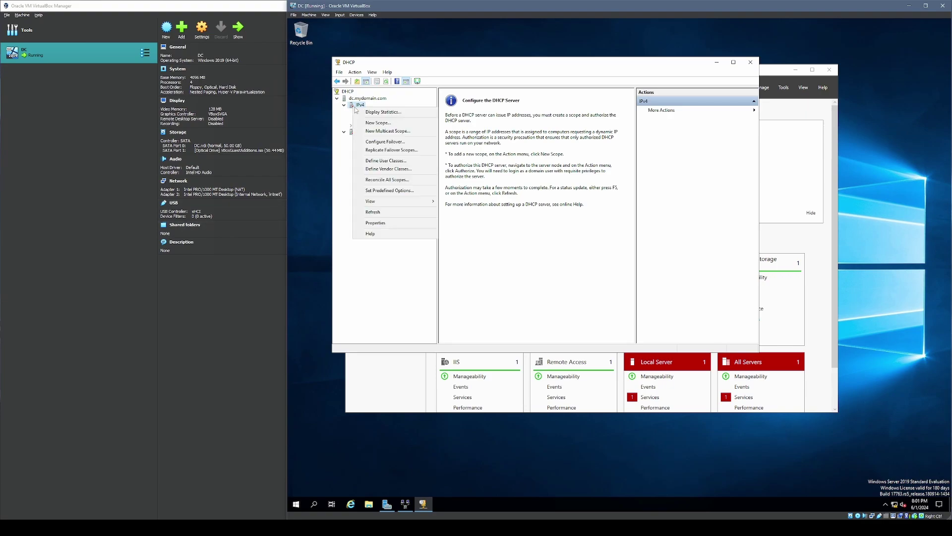
pyautogui.click(381, 123)
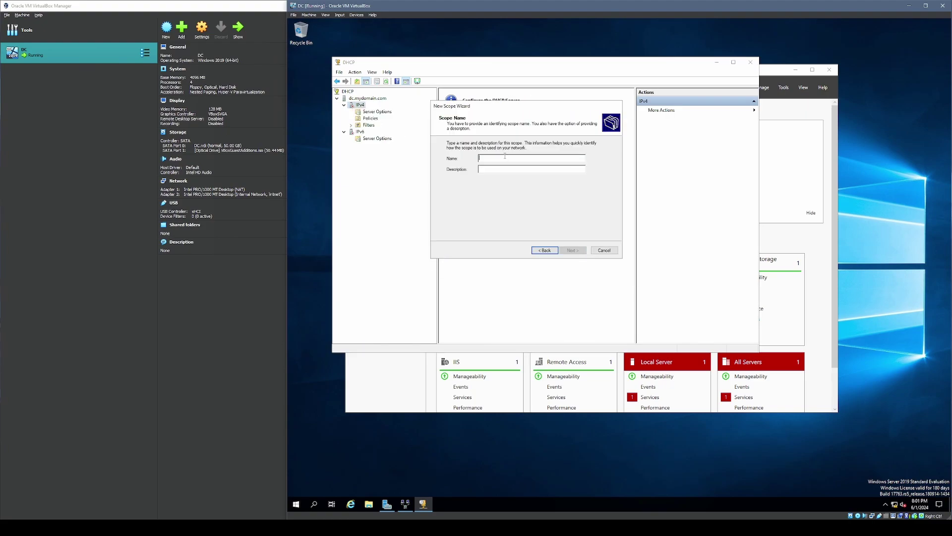
pyautogui.press('Return')
pyautogui.click(534, 161)
pyautogui.write('1')
# - Set the range 172.16.0.100–172.16.0.200 with subnet length 23 and skip exclusions
pyautogui.click(573, 250)
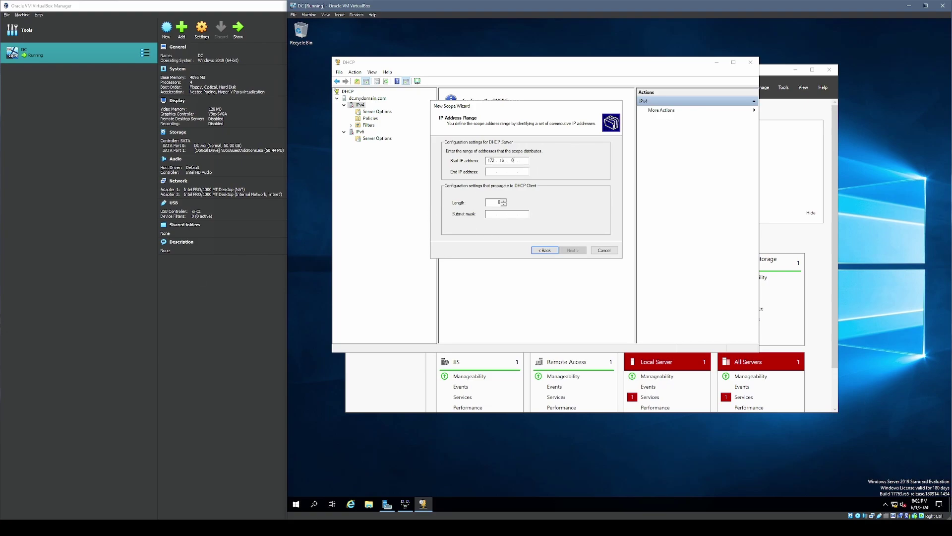
pyautogui.write('172.16.0.100')
pyautogui.click(491, 171)
pyautogui.write('172 . 16 . 0 . 200')
pyautogui.doubleClick(504, 201)
pyautogui.write('25')
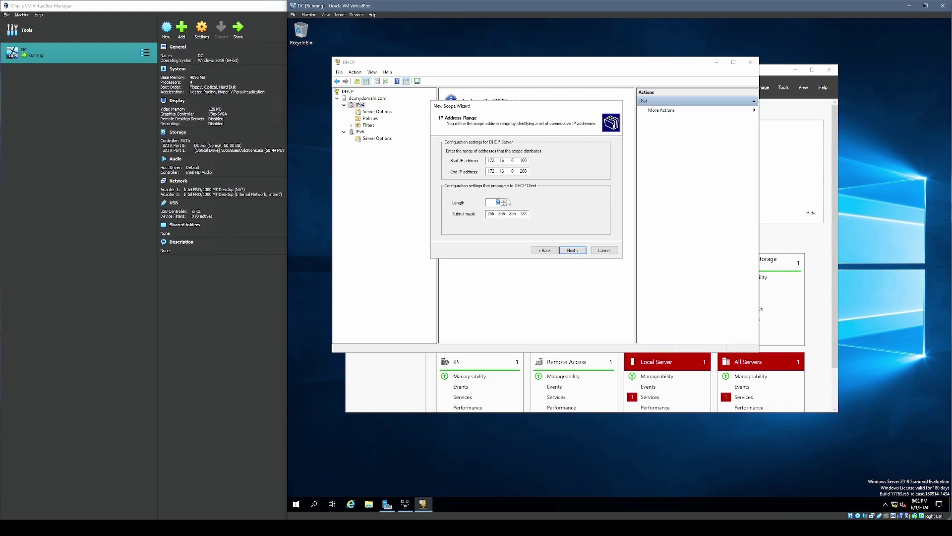
pyautogui.click(504, 204)
pyautogui.click(504, 204)
pyautogui.press('Return')
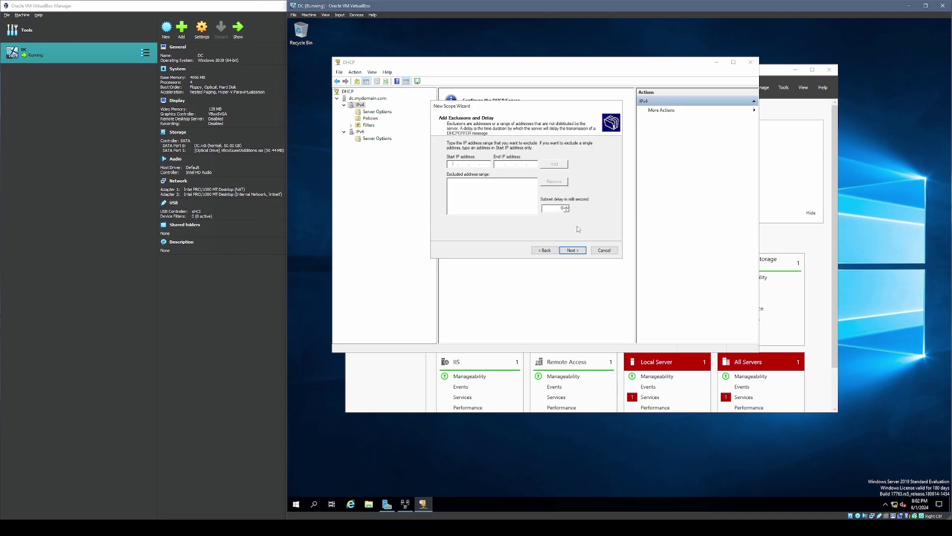
pyautogui.click(573, 250)
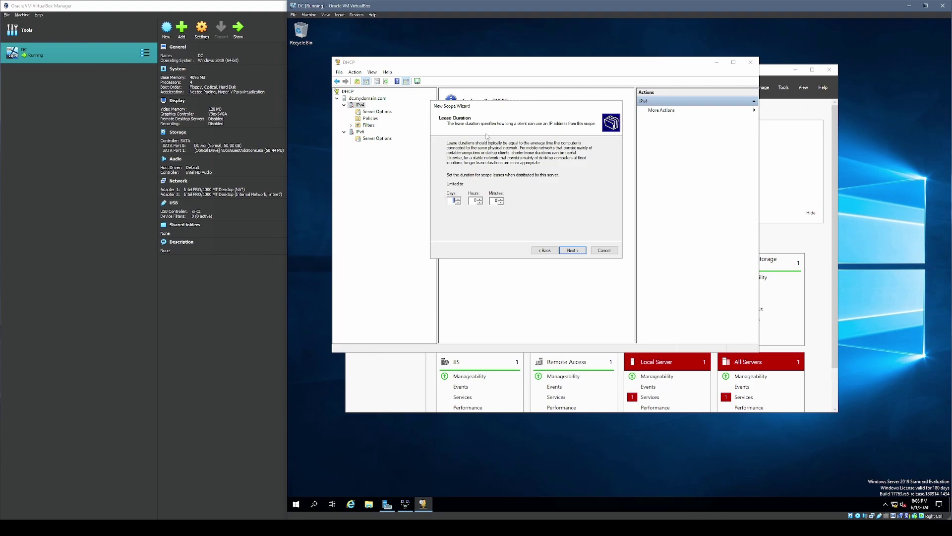
# - Accept the default lease duration and add 172.16.0.1 as the scope's default gateway
pyautogui.click(573, 250)
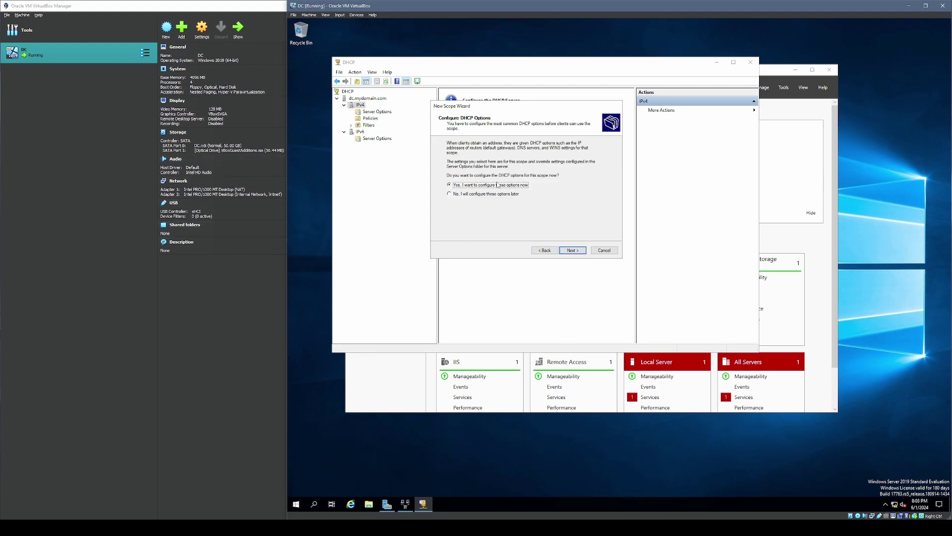
pyautogui.click(573, 250)
pyautogui.click(453, 160)
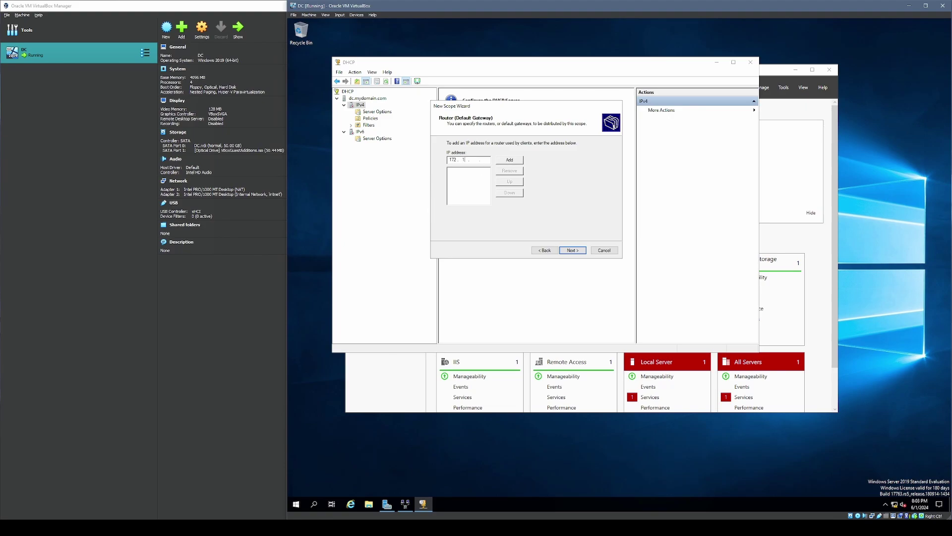
pyautogui.click(509, 160)
pyautogui.click(475, 174)
pyautogui.press('Return')
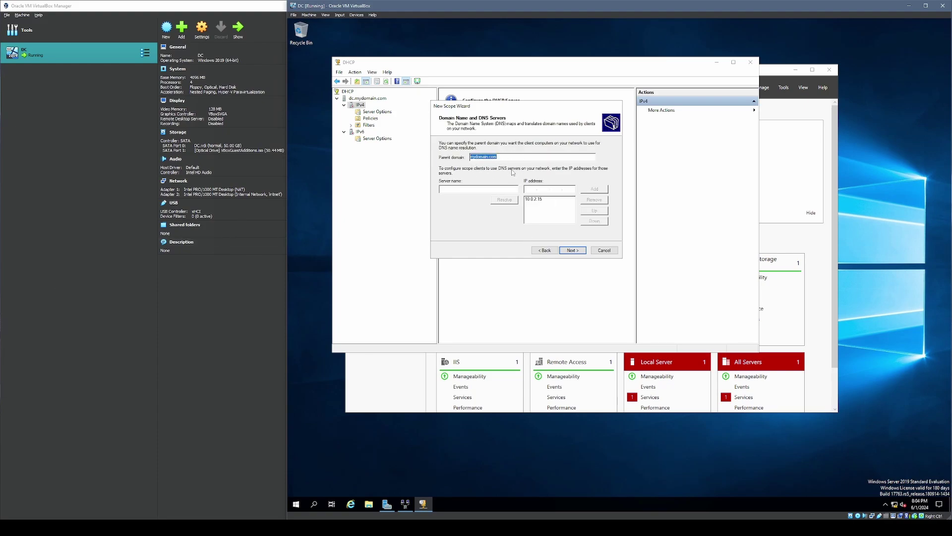
# - Set DNS server to 172.16.0.1 replacing 10.0.2.15, skip WINS, and activate the scope
pyautogui.click(550, 221)
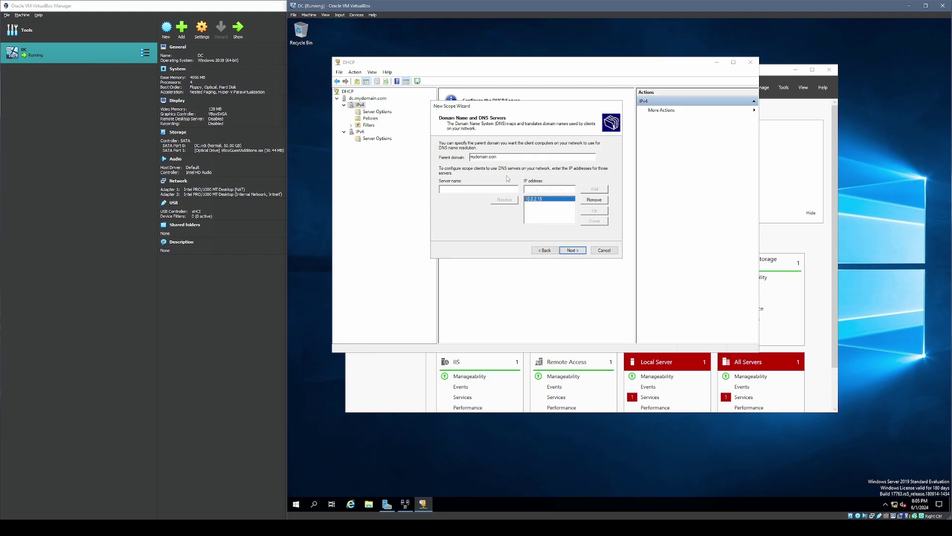
pyautogui.click(543, 188)
pyautogui.click(594, 188)
pyautogui.click(594, 199)
pyautogui.click(579, 251)
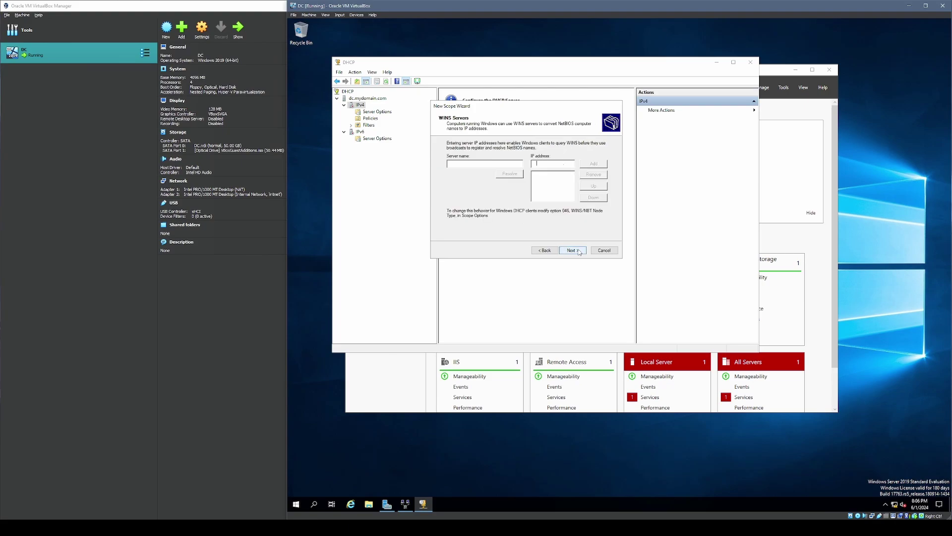
pyautogui.click(576, 251)
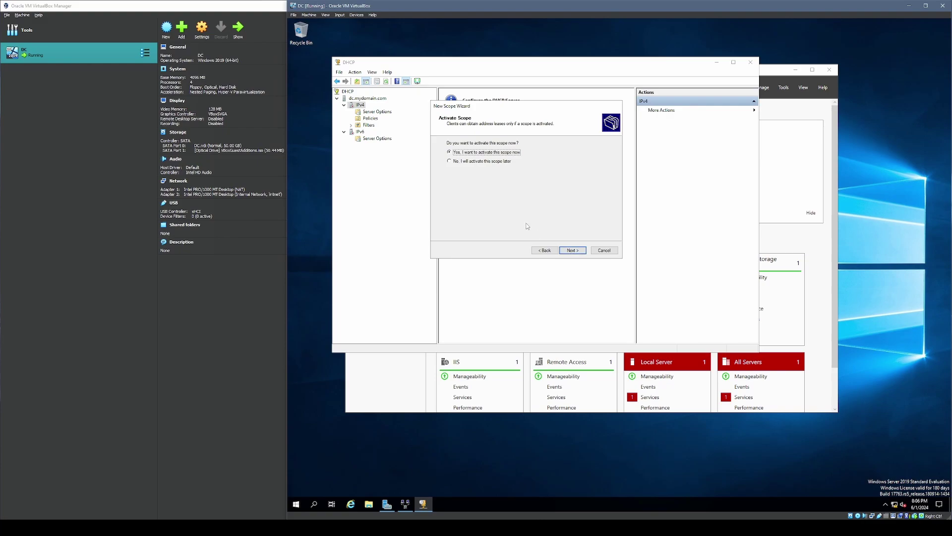
pyautogui.click(572, 250)
pyautogui.click(573, 251)
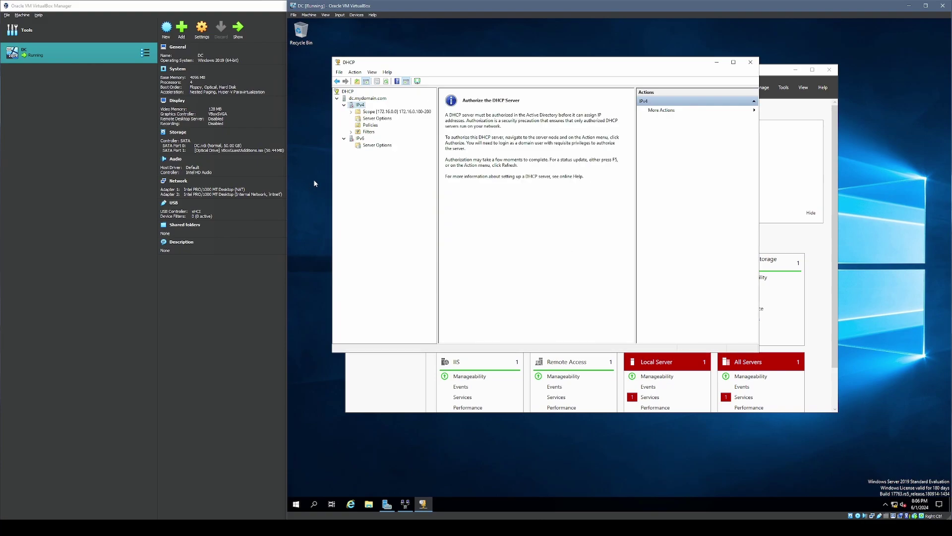
# - Authorize the dc.mydomain.com DHCP server and refresh it
pyautogui.rightClick(362, 98)
pyautogui.click(399, 115)
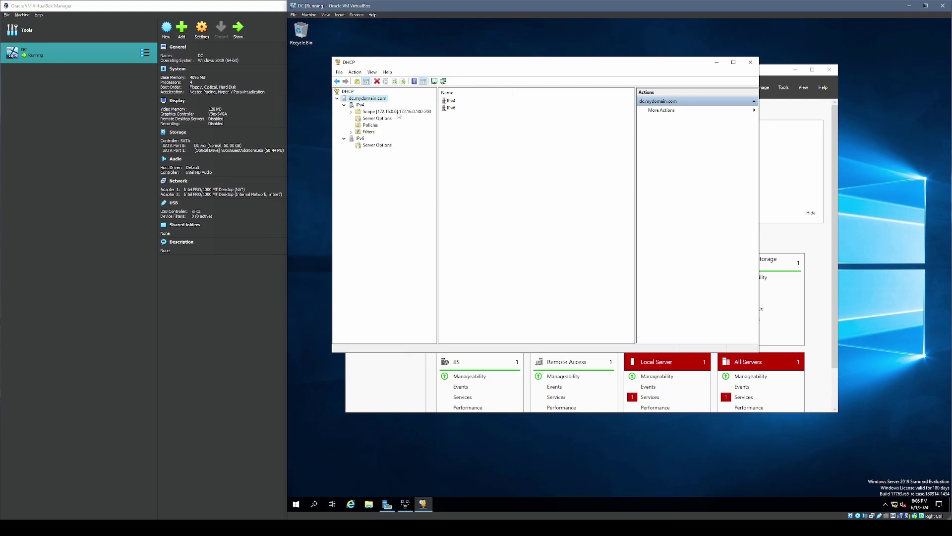
pyautogui.rightClick(374, 98)
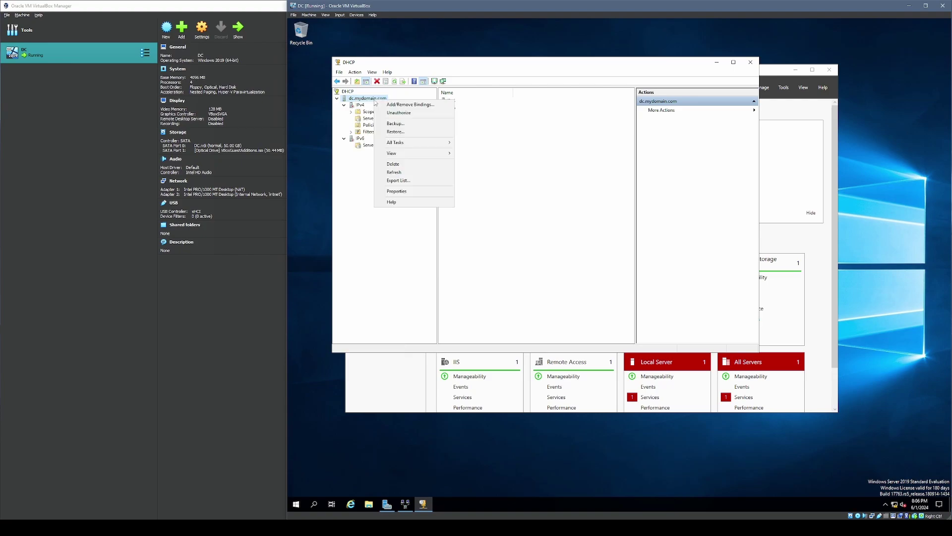
pyautogui.click(416, 173)
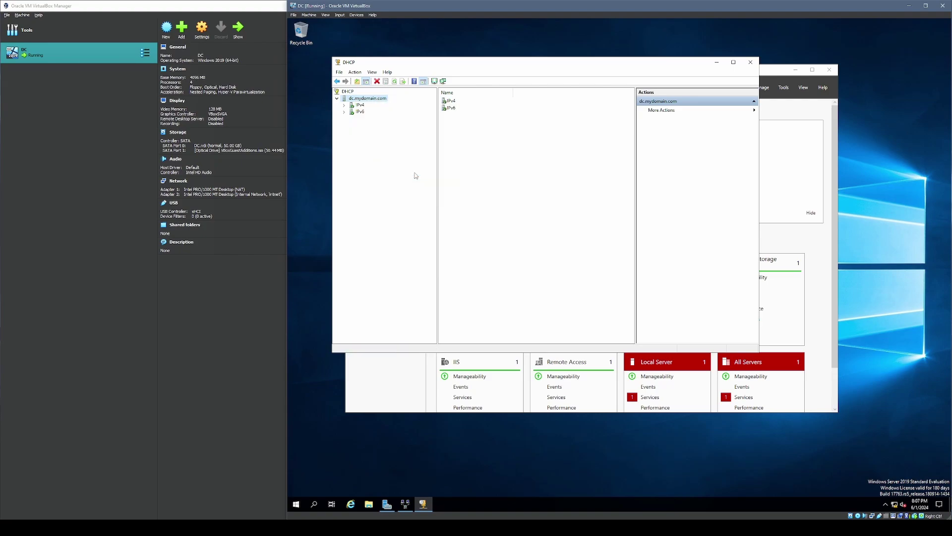
# - Expand IPv4 and IPv6, open the 172.16.0.0 scope, then go to Server Manager's Local Server page
pyautogui.click(345, 105)
pyautogui.click(345, 137)
pyautogui.click(357, 106)
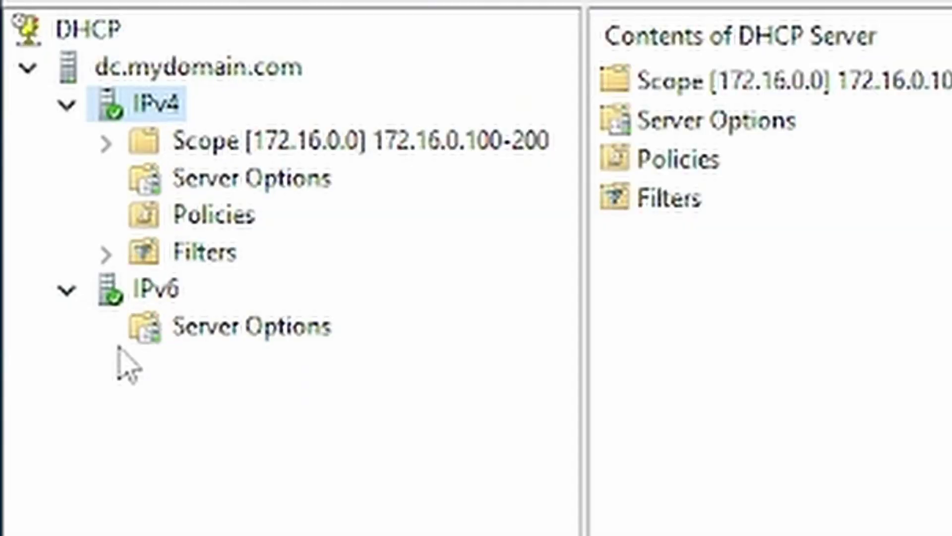
pyautogui.click(110, 296)
pyautogui.click(151, 104)
pyautogui.click(169, 294)
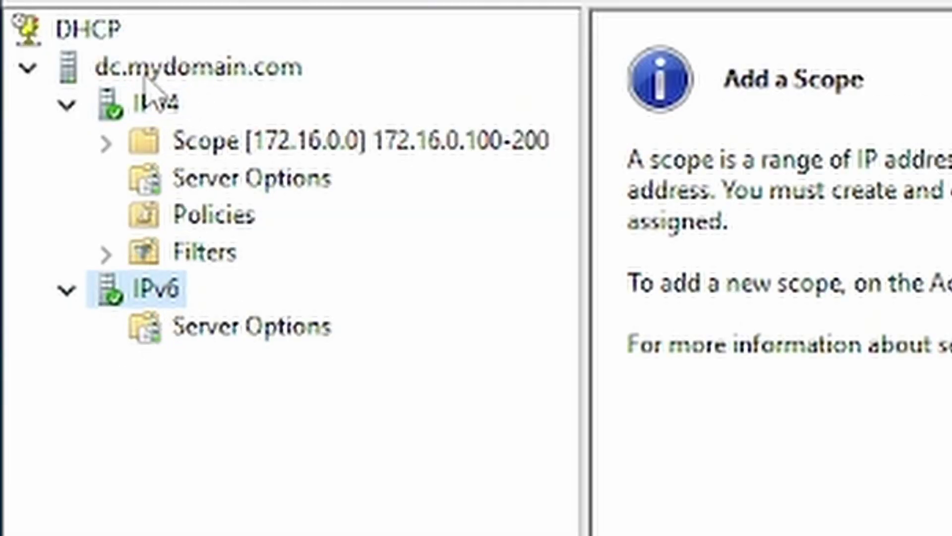
pyautogui.click(149, 72)
pyautogui.doubleClick(250, 145)
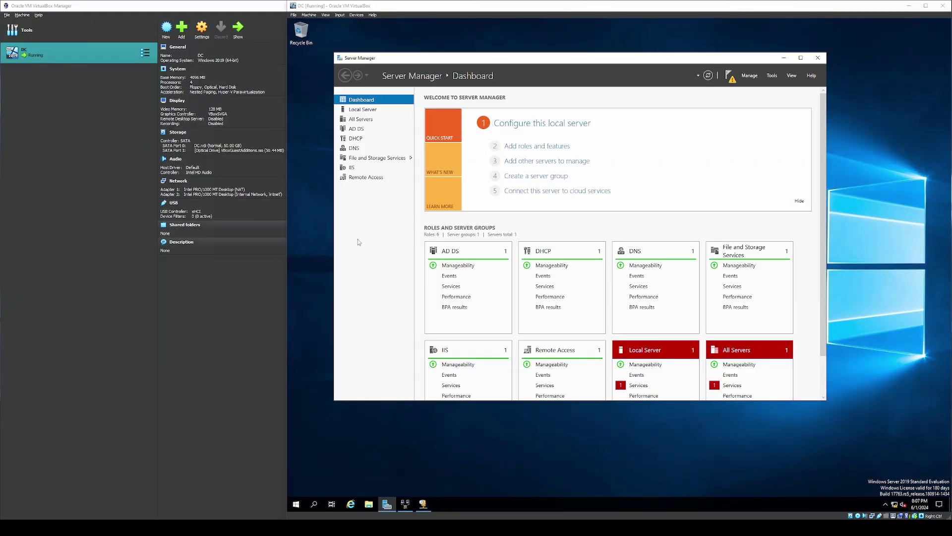
pyautogui.click(600, 156)
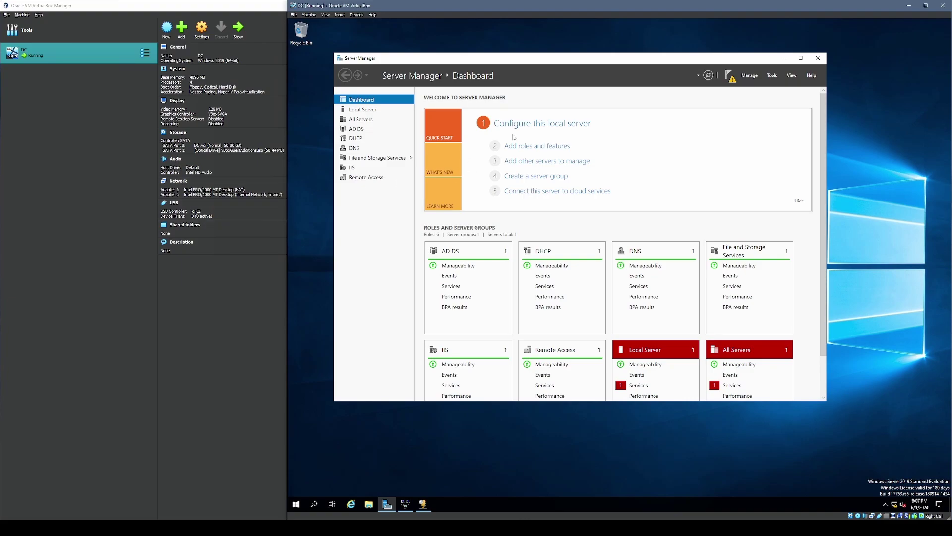
pyautogui.click(387, 108)
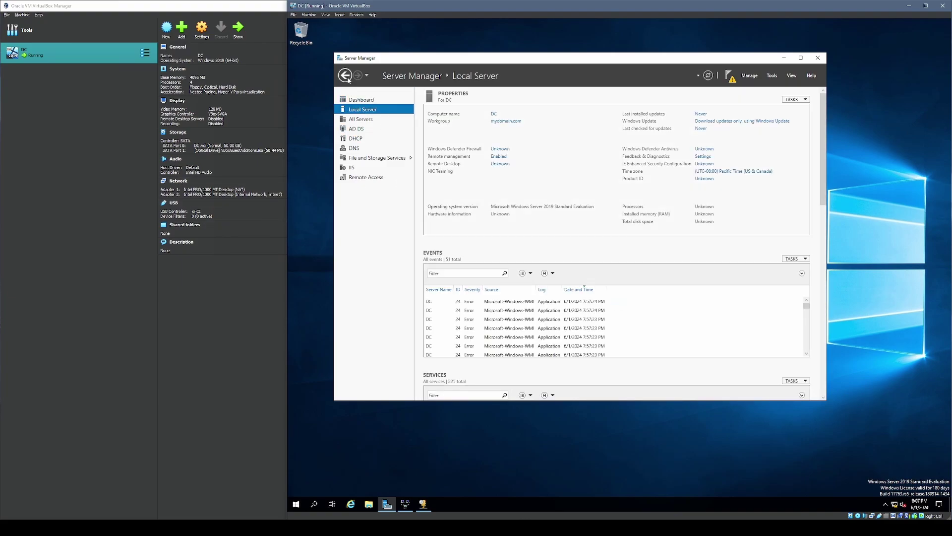
# - Set IE Enhanced Security Configuration to Off for Administrators and Users, then open Internet Explorer
pyautogui.click(345, 75)
pyautogui.click(541, 124)
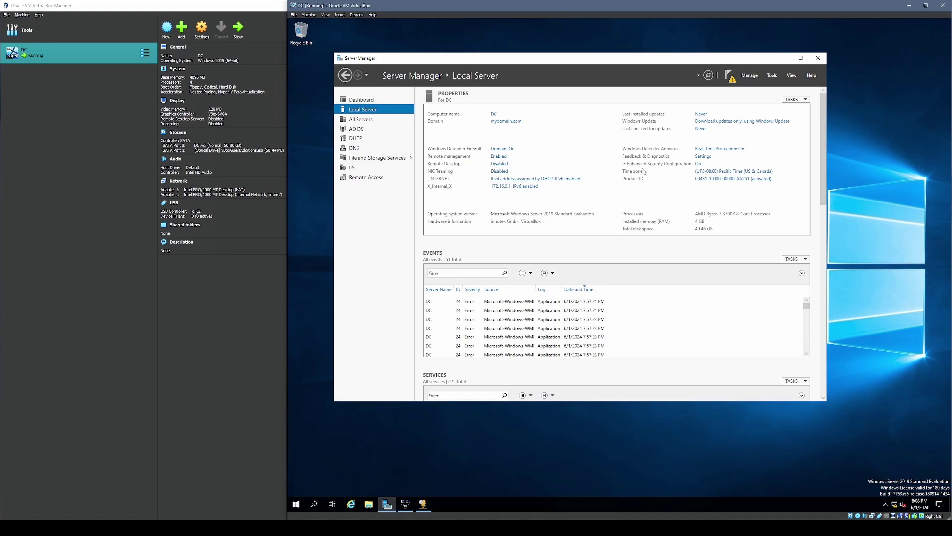
pyautogui.click(698, 164)
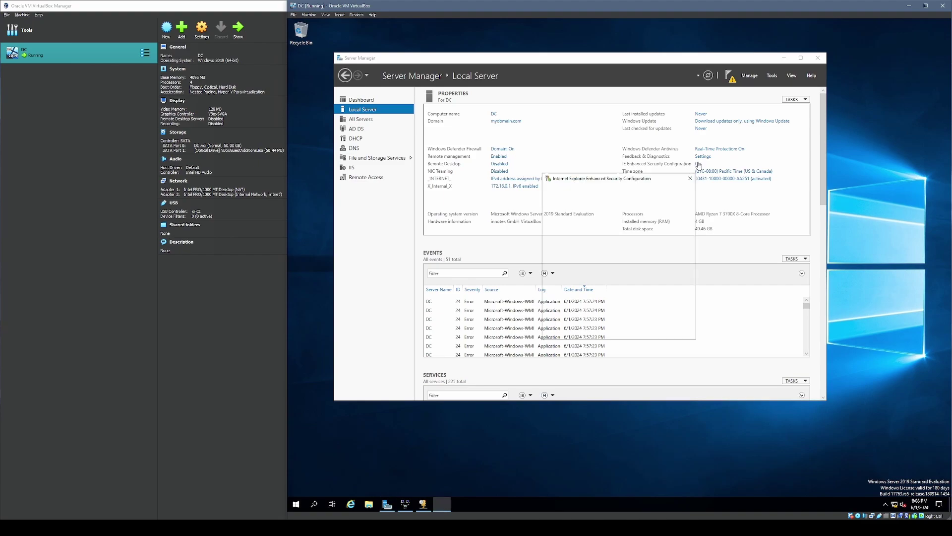
pyautogui.click(571, 251)
pyautogui.click(571, 295)
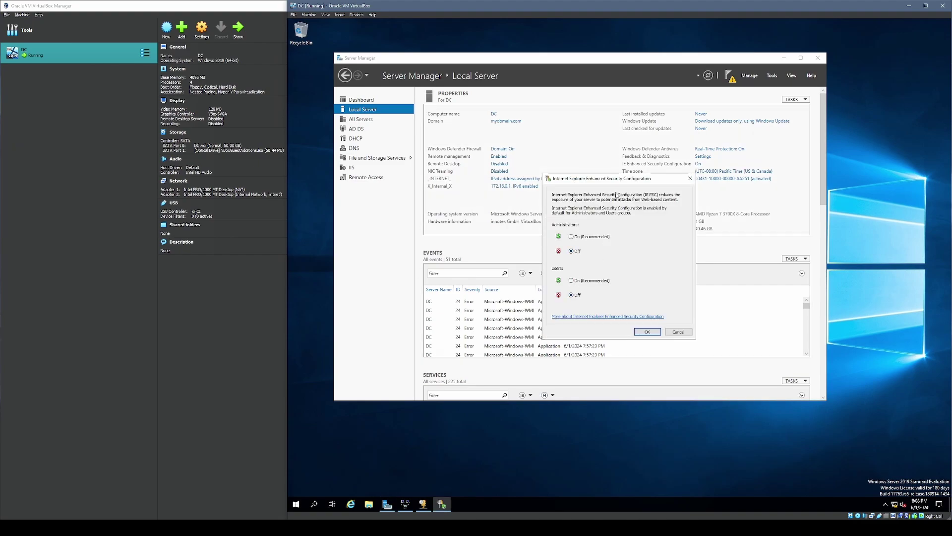
pyautogui.click(635, 311)
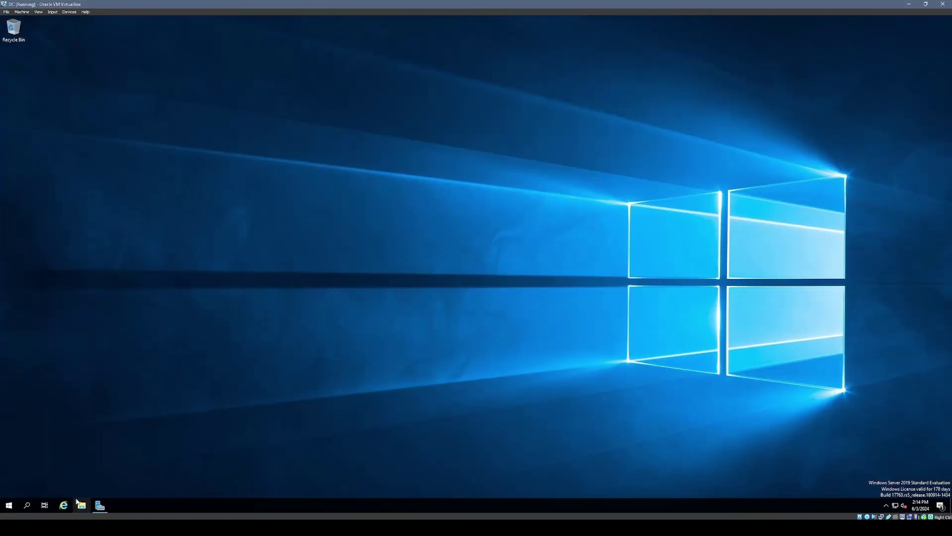
pyautogui.click(63, 505)
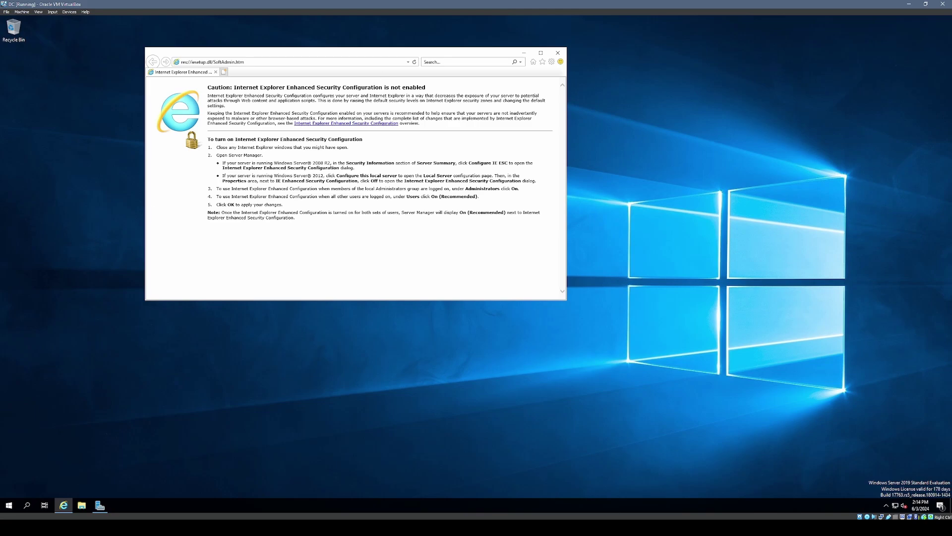
# - Paste the GitHub AD_PS-master.zip URL into Internet Explorer and save the archive to the Desktop
pyautogui.moveTo(260, 52); pyautogui.dragTo(272, 72)
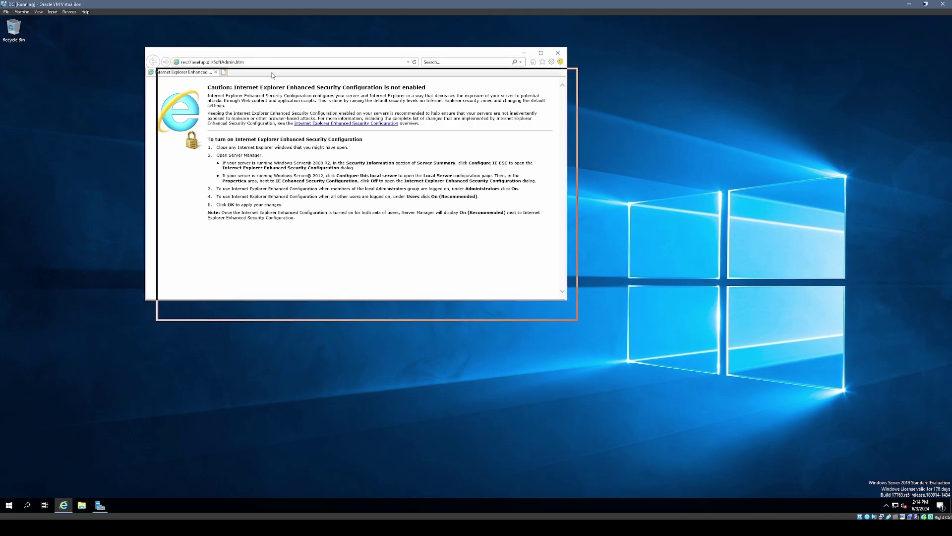
pyautogui.click(257, 83)
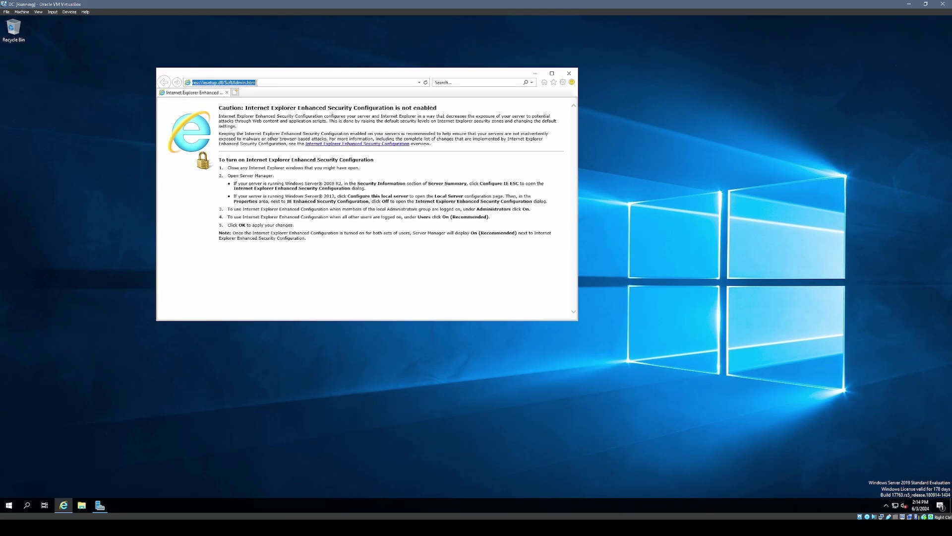
pyautogui.write('https://github.com/eggietama/ActiveDirectoryLab/raw/main/AD_PS-master.zip')
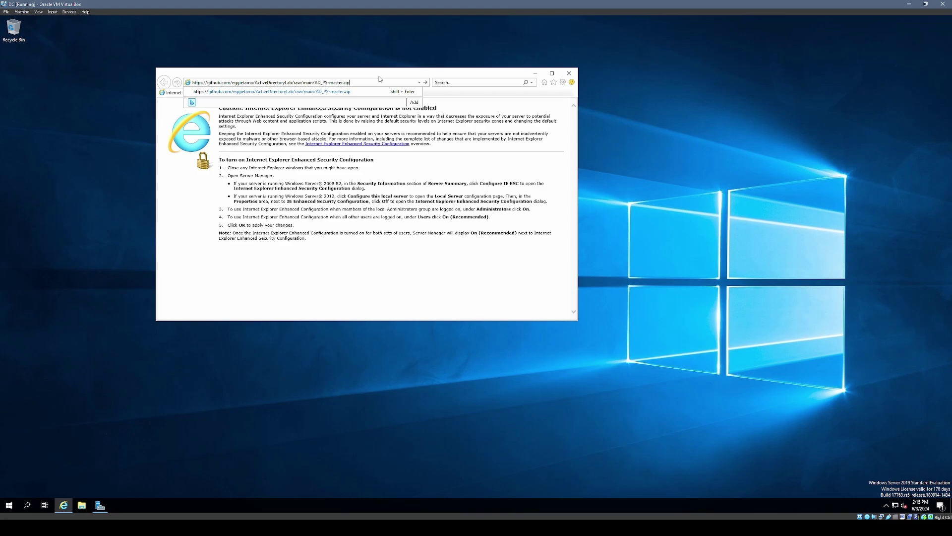
pyautogui.press('Return')
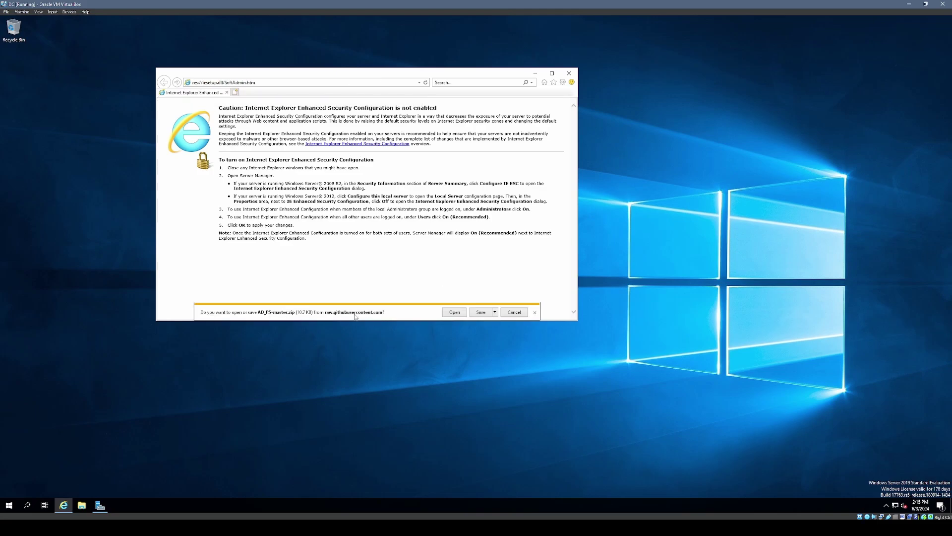
pyautogui.click(495, 312)
pyautogui.click(463, 331)
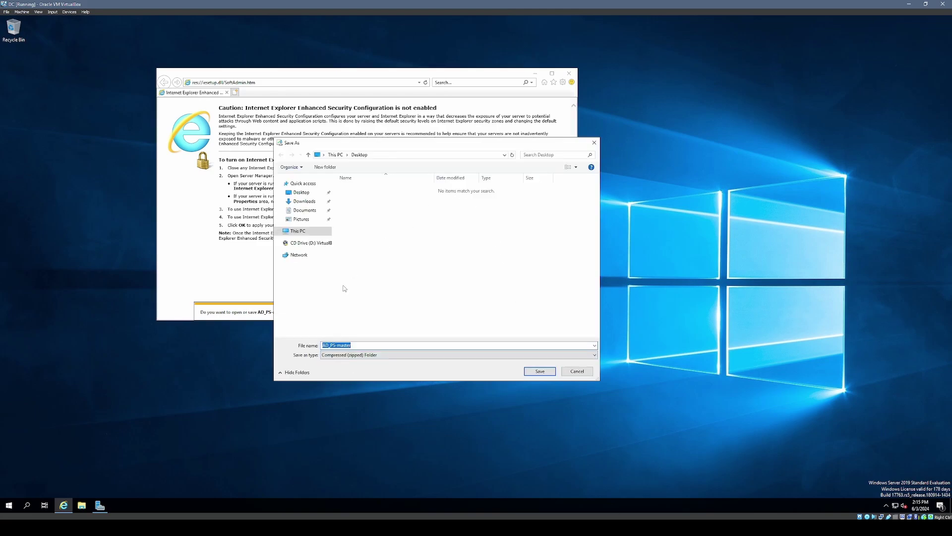
pyautogui.click(540, 373)
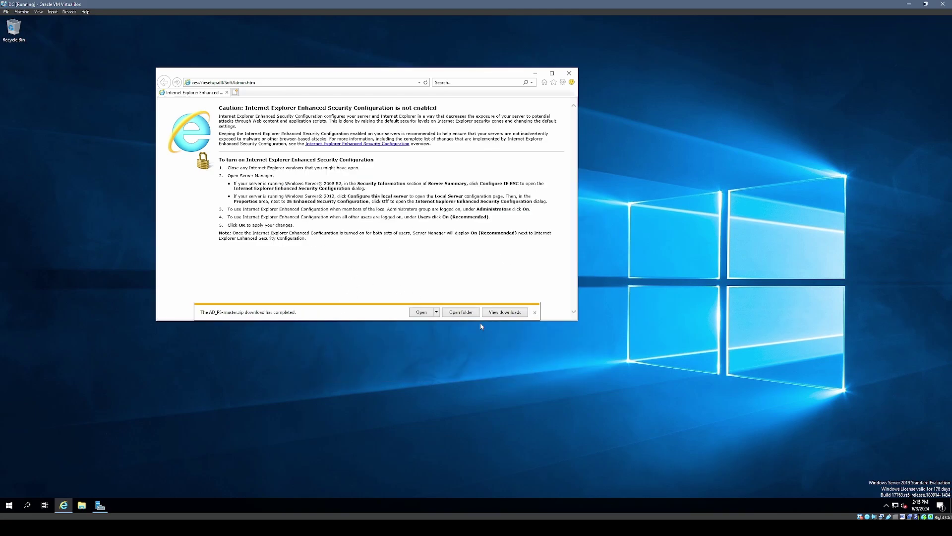
pyautogui.click(569, 73)
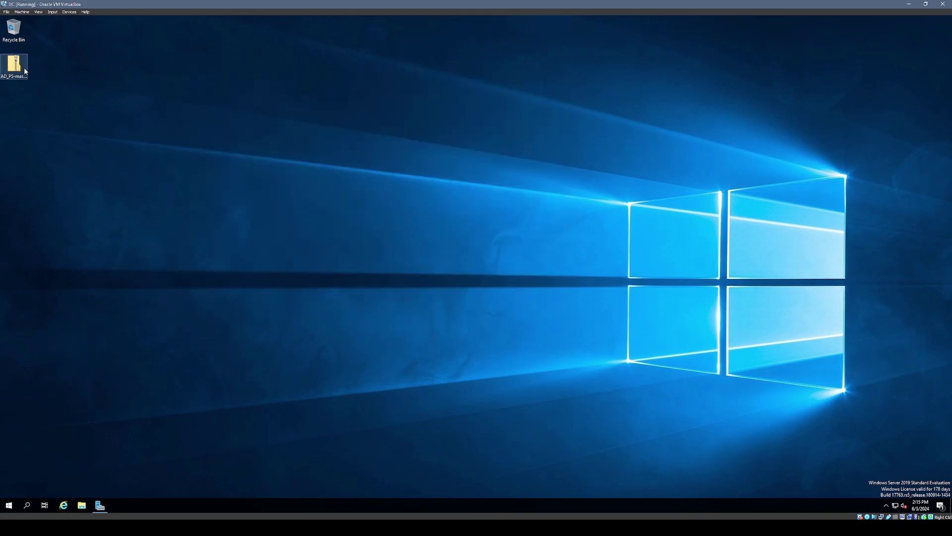
# - Copy AD_PS-master from the zip to the desktop and open it to view 1_CREATE_USERS and names
pyautogui.doubleClick(15, 66)
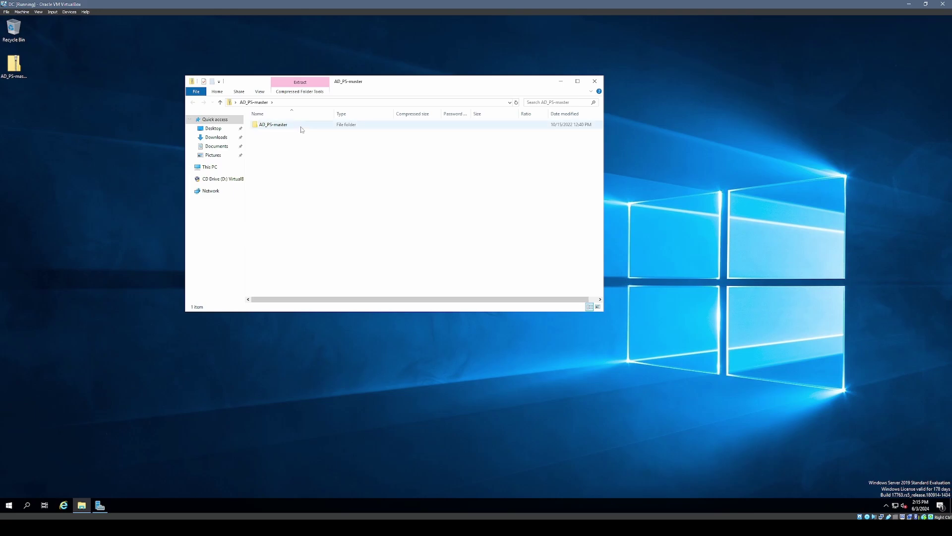
pyautogui.moveTo(300, 127); pyautogui.dragTo(34, 113)
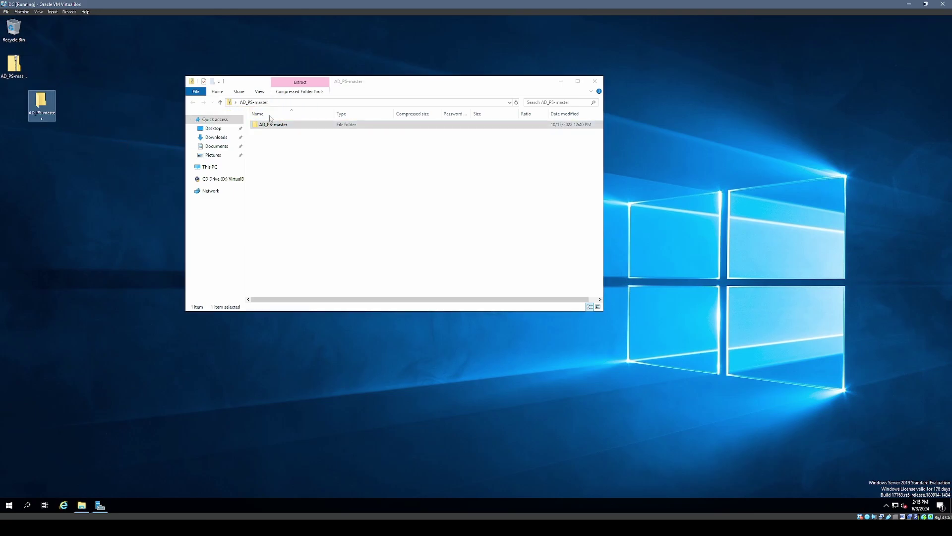
pyautogui.click(594, 81)
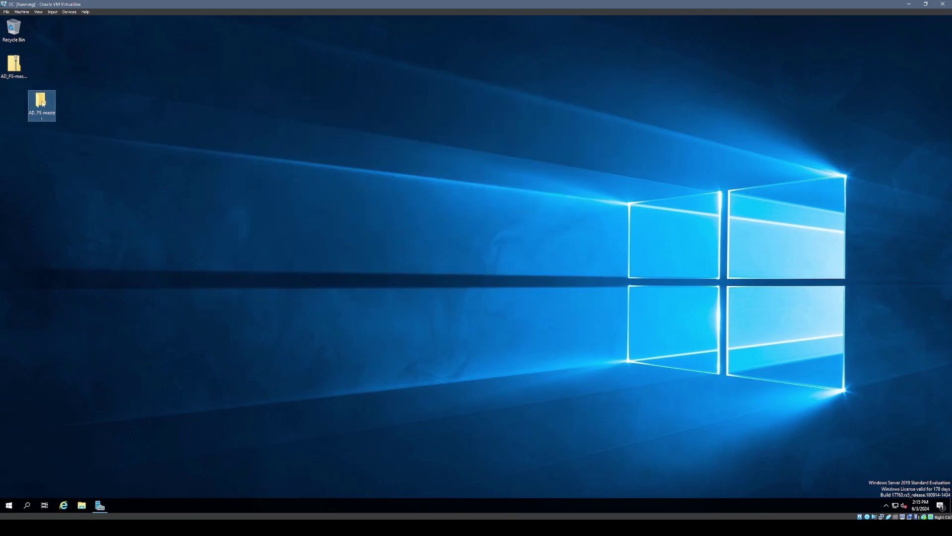
pyautogui.doubleClick(50, 98)
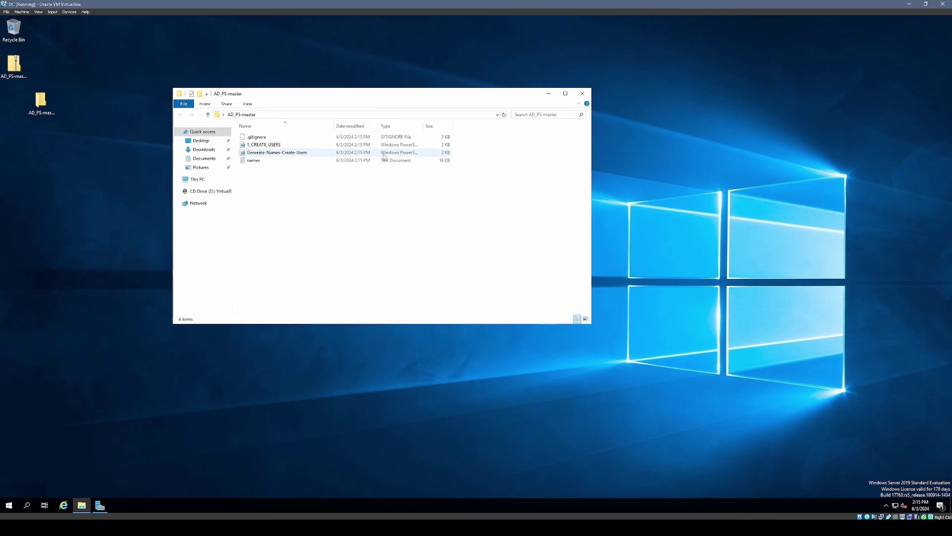
pyautogui.click(280, 145)
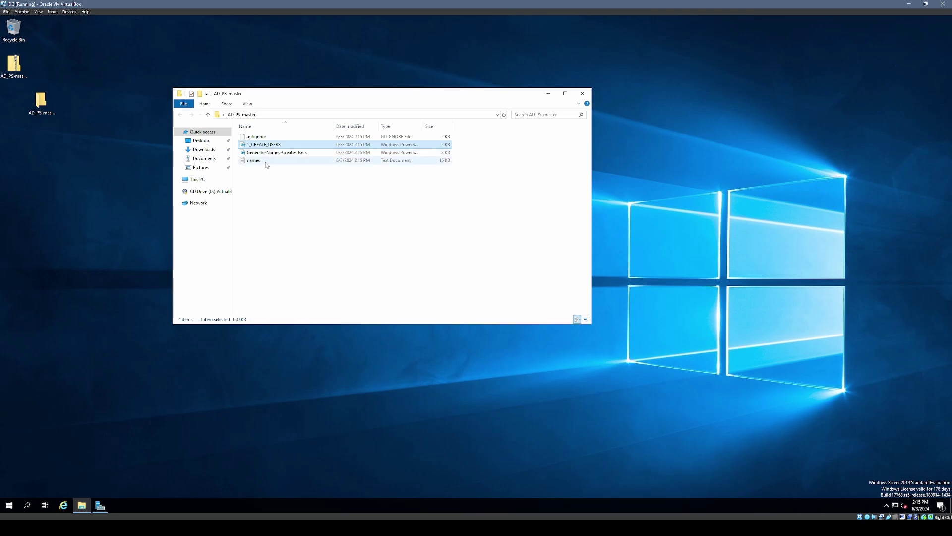
pyautogui.click(262, 161)
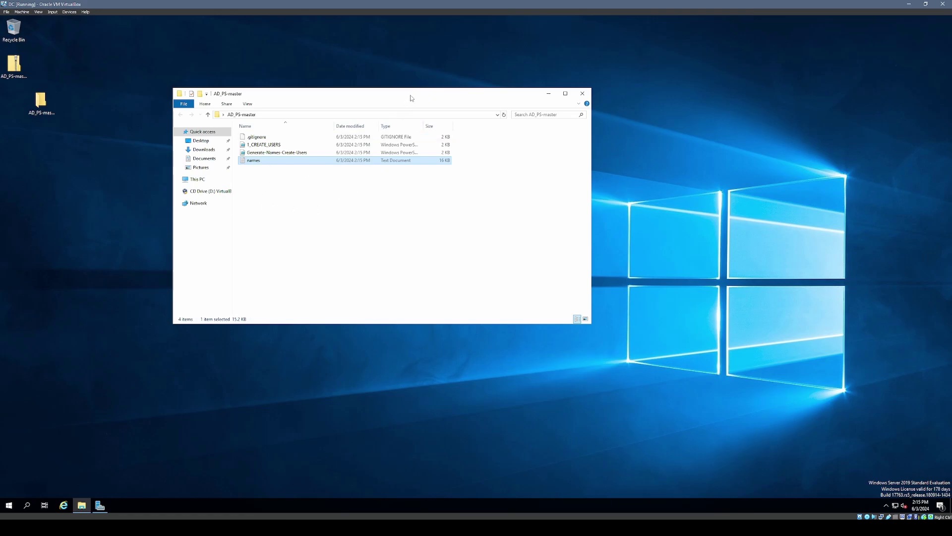
pyautogui.moveTo(410, 98); pyautogui.dragTo(421, 94)
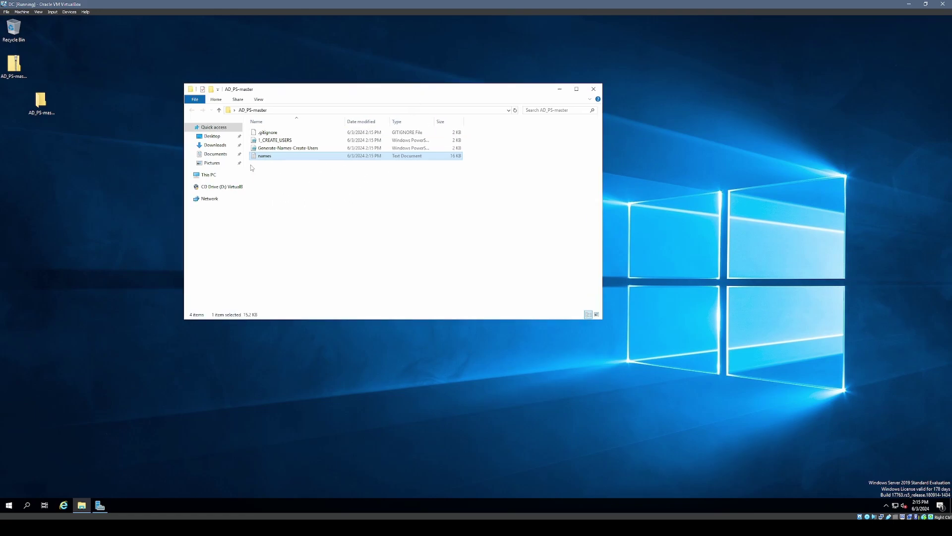
pyautogui.click(293, 143)
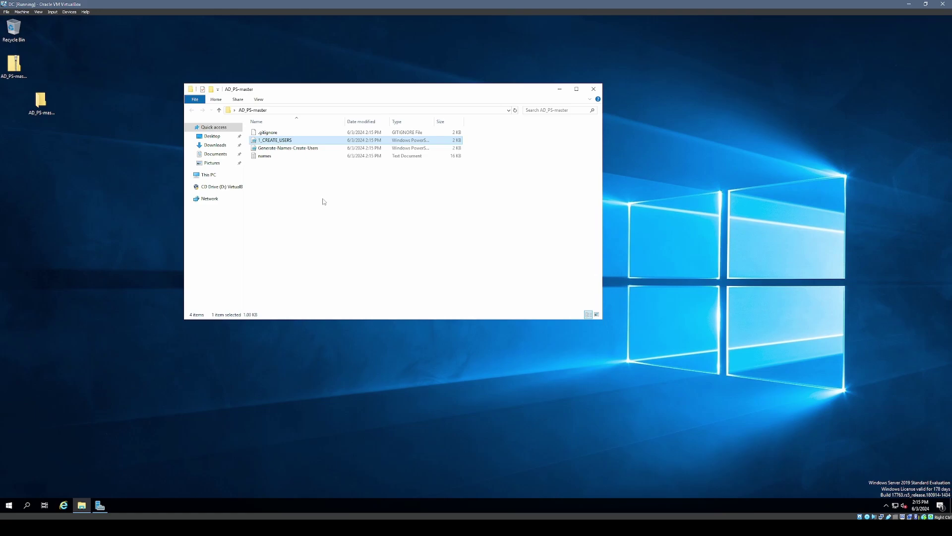
# - Open names.txt, insert your own full name as a new first line, and save the file
pyautogui.doubleClick(298, 157)
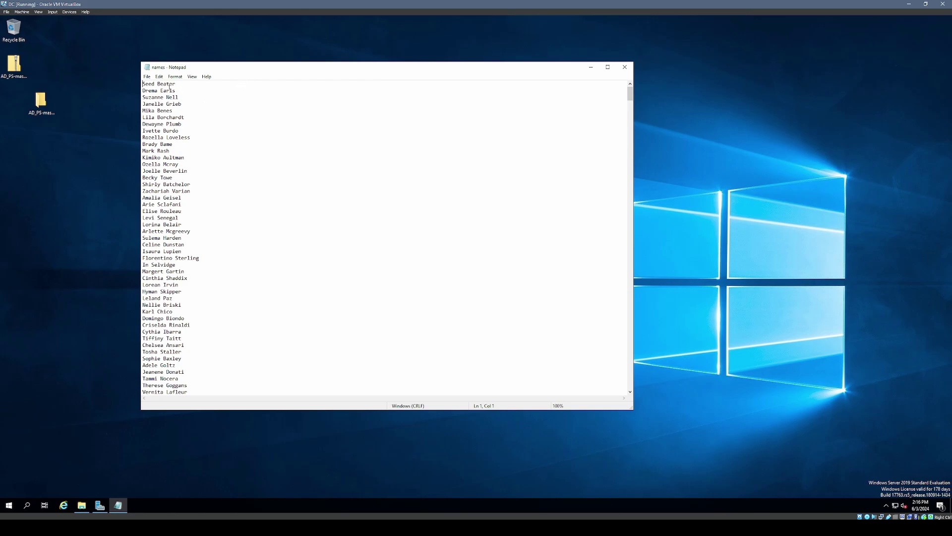
pyautogui.moveTo(152, 87); pyautogui.dragTo(334, 261)
pyautogui.click(334, 262)
pyautogui.moveTo(630, 94)
pyautogui.mouseDown()
pyautogui.moveTo(622, 183)
pyautogui.moveTo(624, 94)
pyautogui.mouseUp()
pyautogui.click(143, 84)
pyautogui.press('Return')
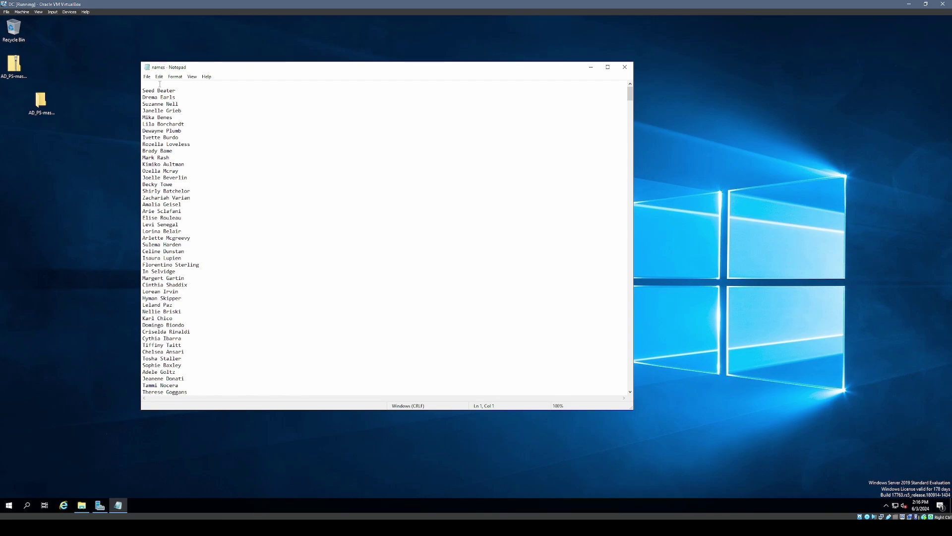
pyautogui.write('Kenny Ho')
pyautogui.click(147, 77)
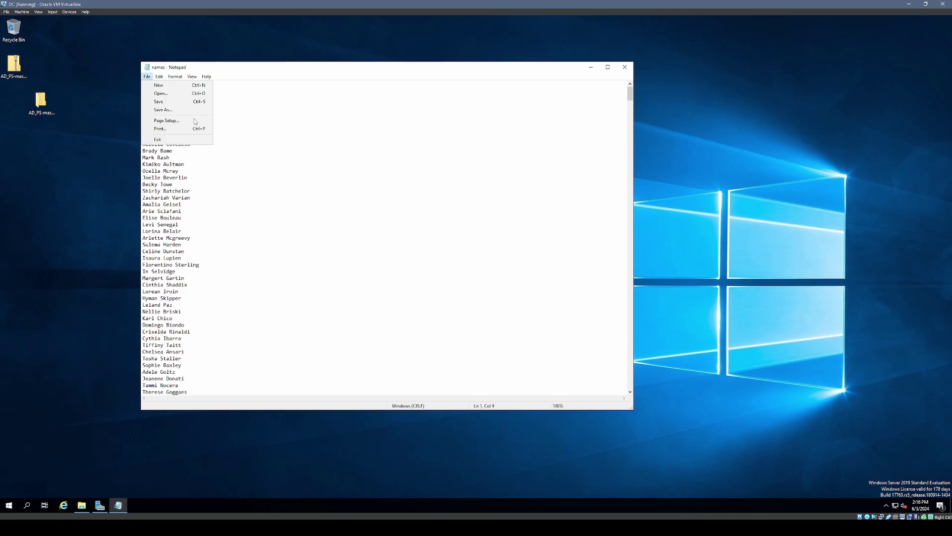
pyautogui.click(175, 102)
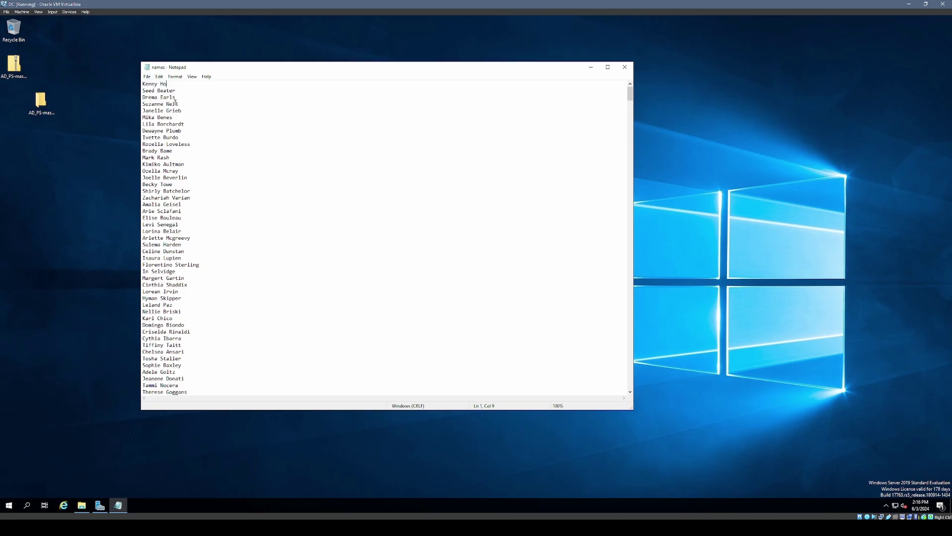
# - Close Notepad and the AD_PS-master folder window
pyautogui.click(625, 67)
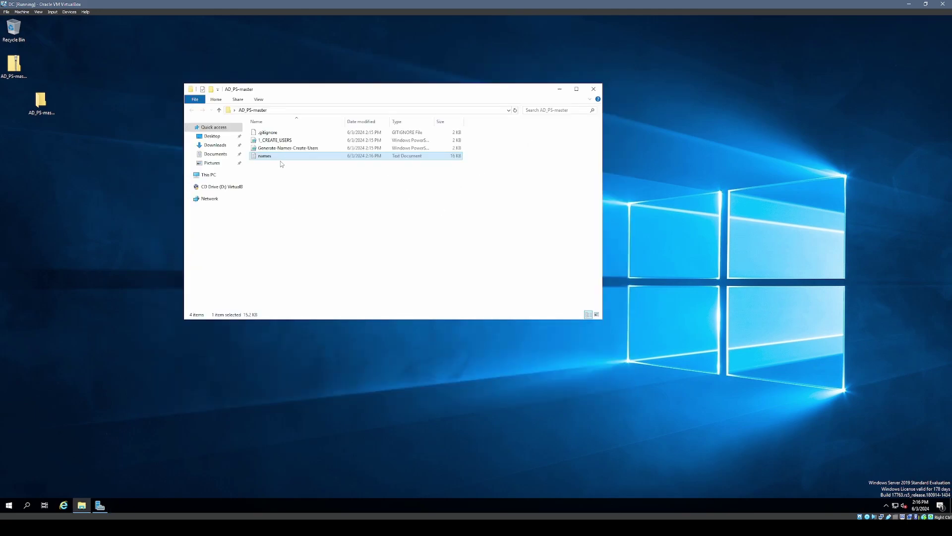
pyautogui.click(594, 90)
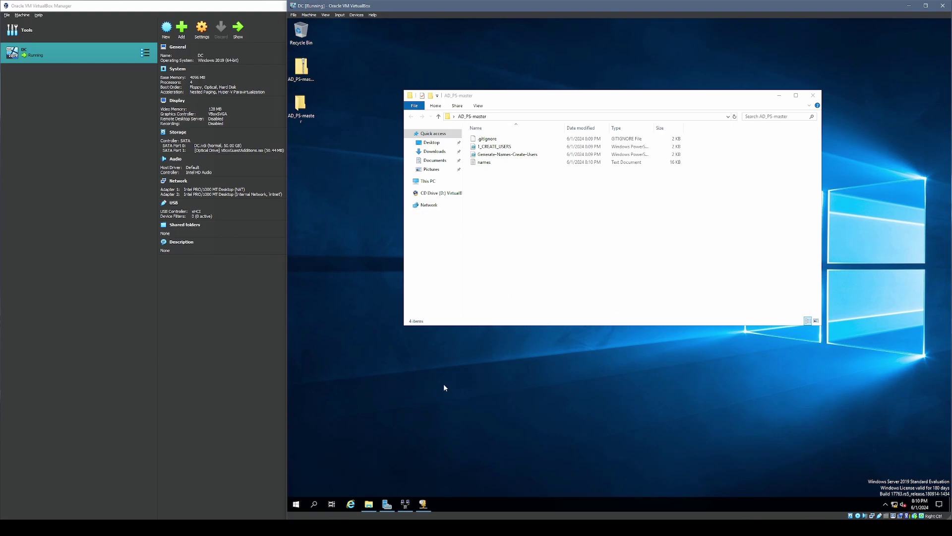
# - Launch Windows PowerShell ISE as administrator from the Start menu
pyautogui.click(297, 504)
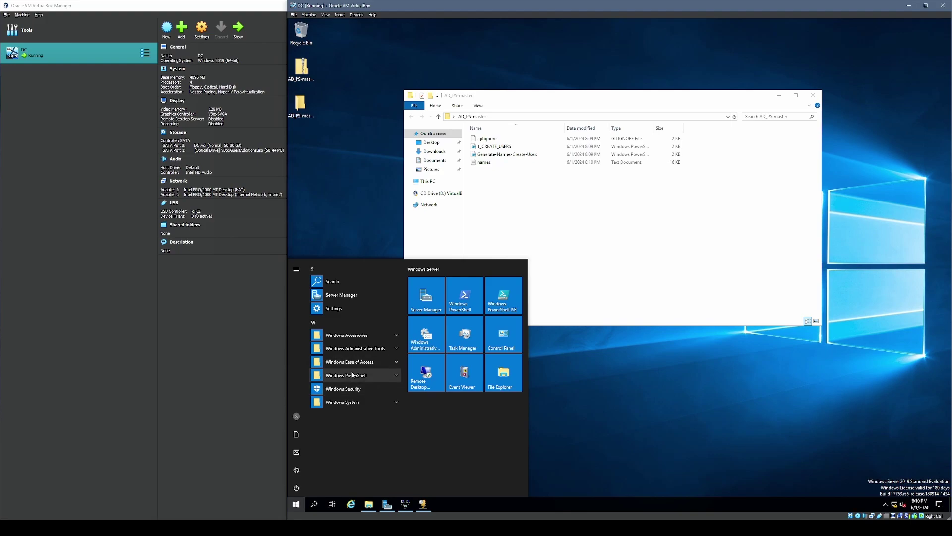
pyautogui.click(396, 375)
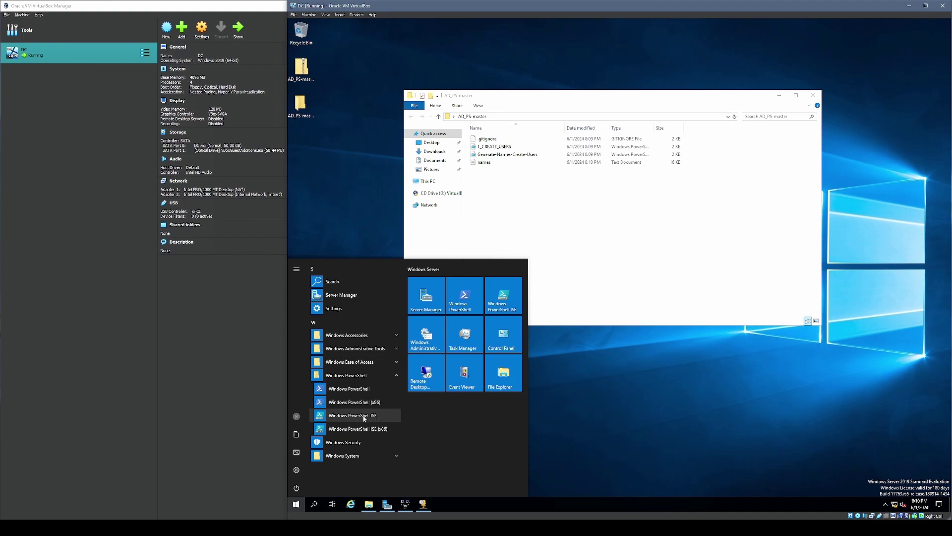
pyautogui.rightClick(345, 419)
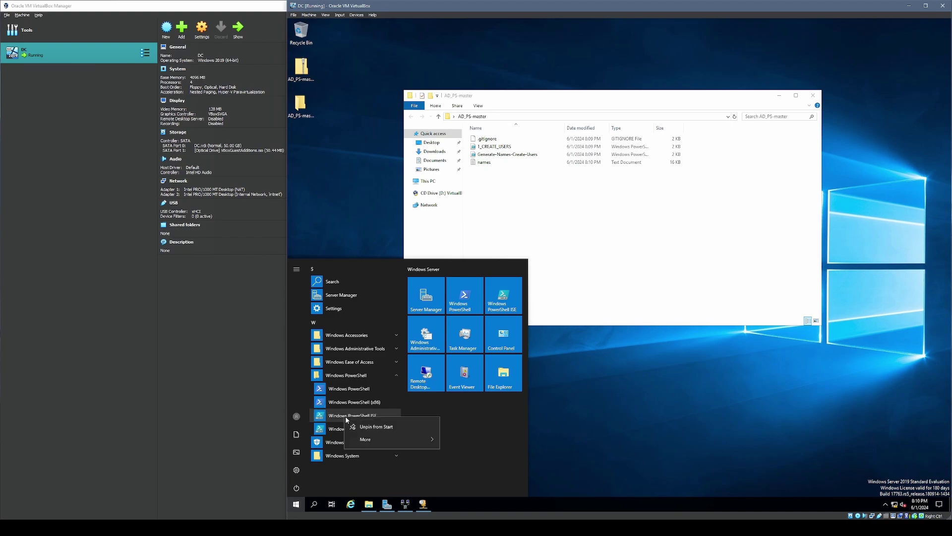
pyautogui.moveTo(411, 441)
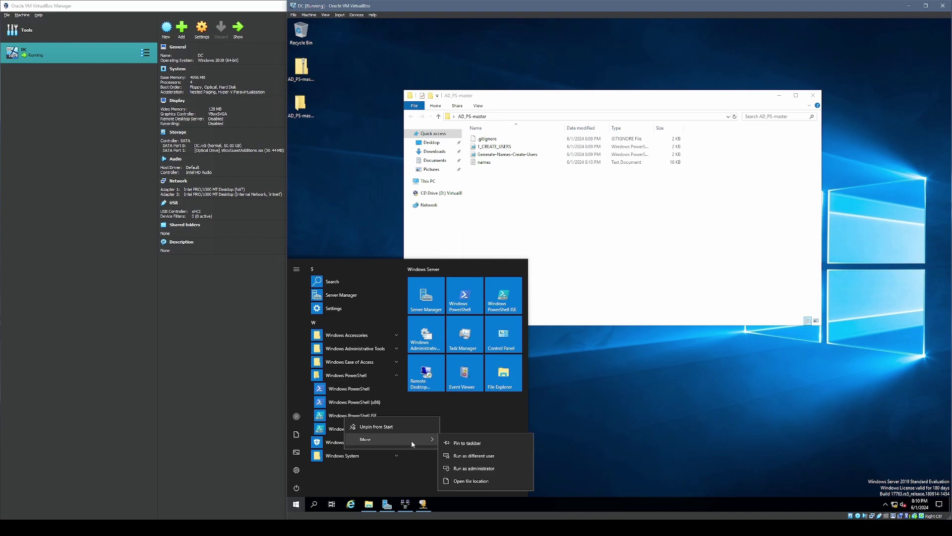
pyautogui.click(494, 468)
# - Open Desktop\AD_PS-master\1_CREATE_USERS.ps1 in the ISE editor
pyautogui.click(324, 51)
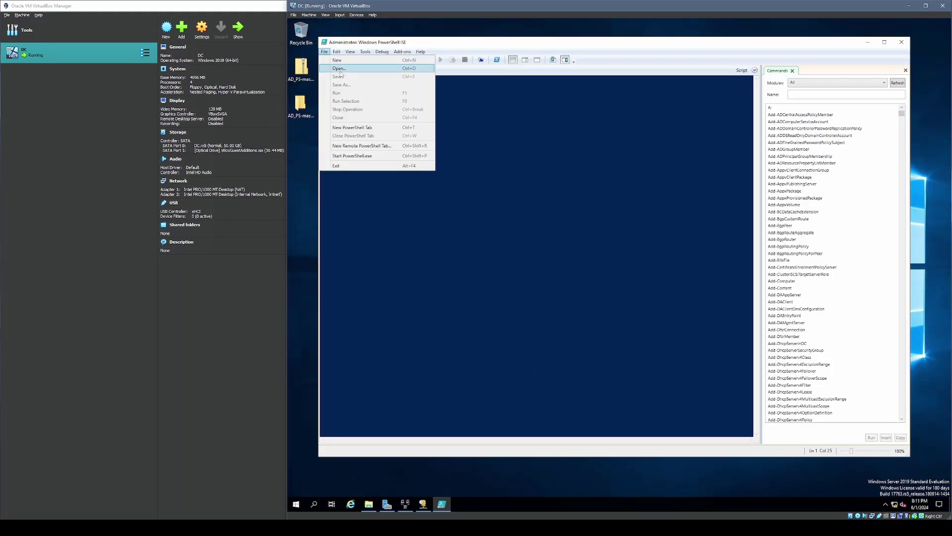
pyautogui.click(339, 69)
pyautogui.click(349, 103)
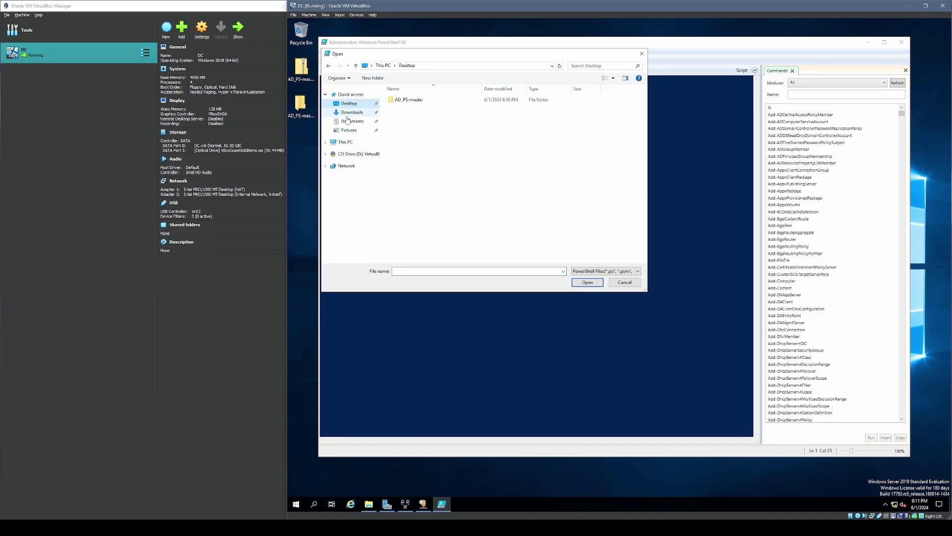
pyautogui.doubleClick(426, 101)
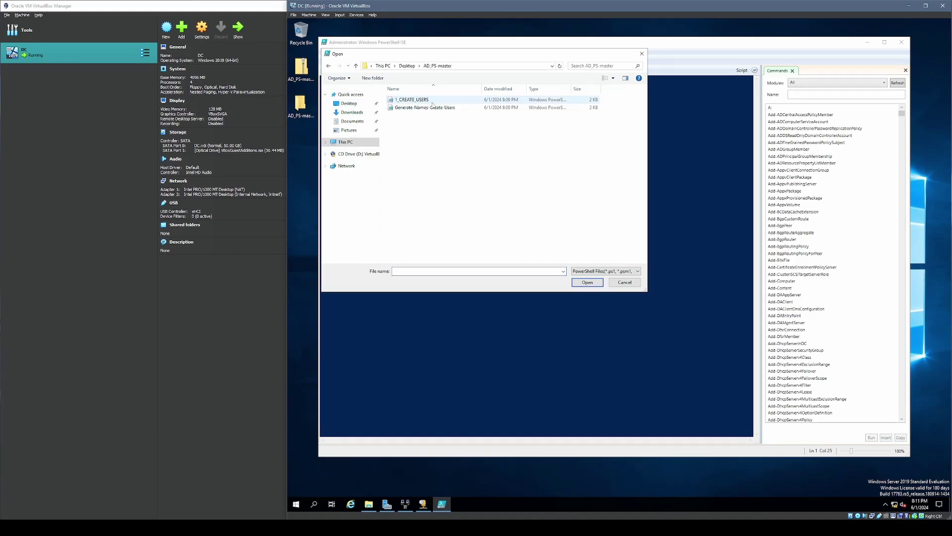
pyautogui.click(419, 101)
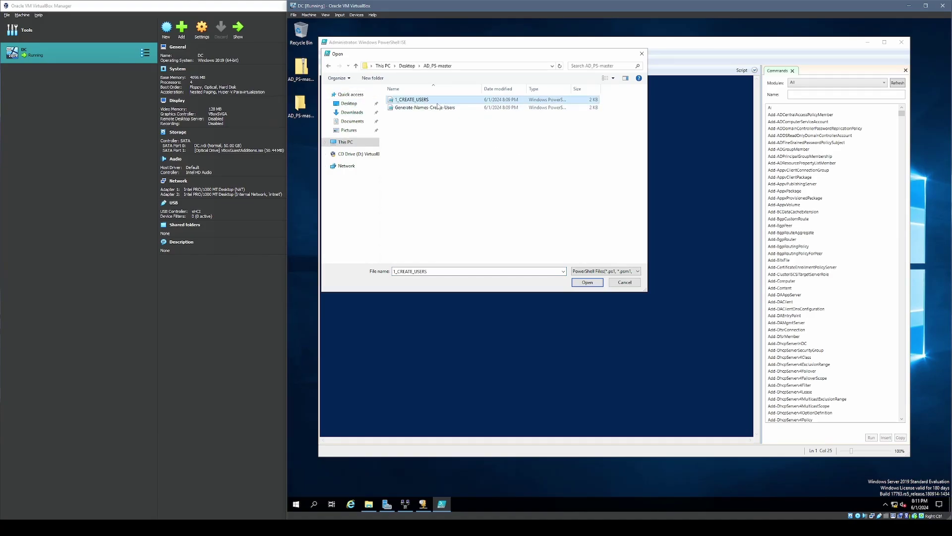
pyautogui.click(597, 284)
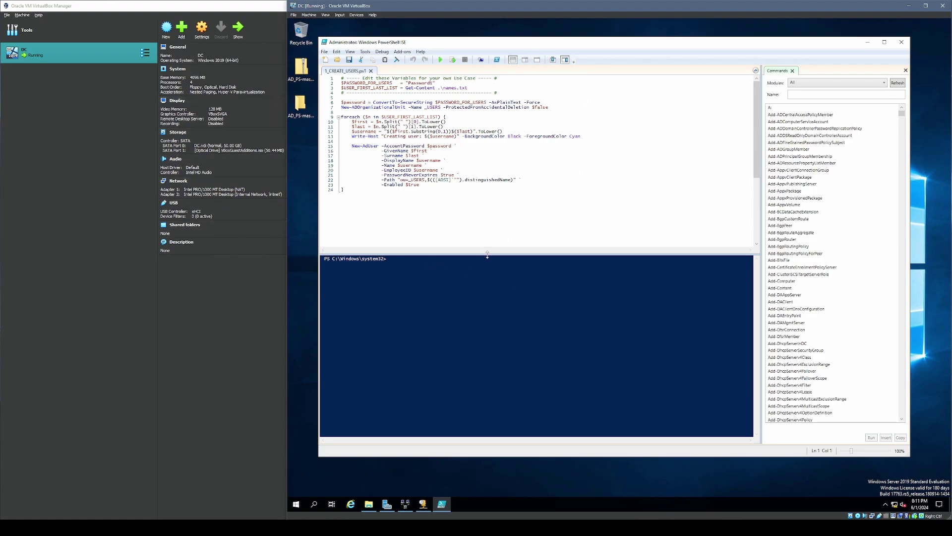
pyautogui.moveTo(487, 254); pyautogui.dragTo(472, 217)
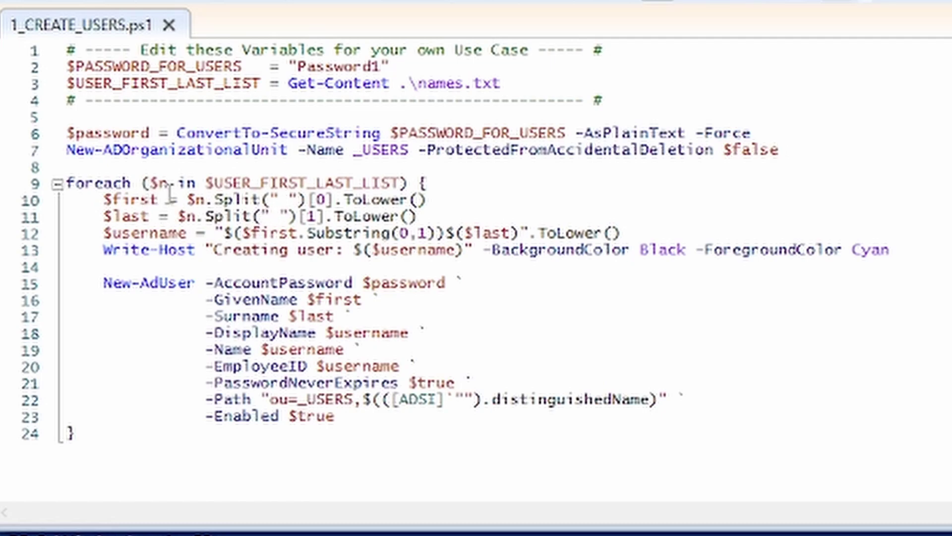
pyautogui.doubleClick(135, 200)
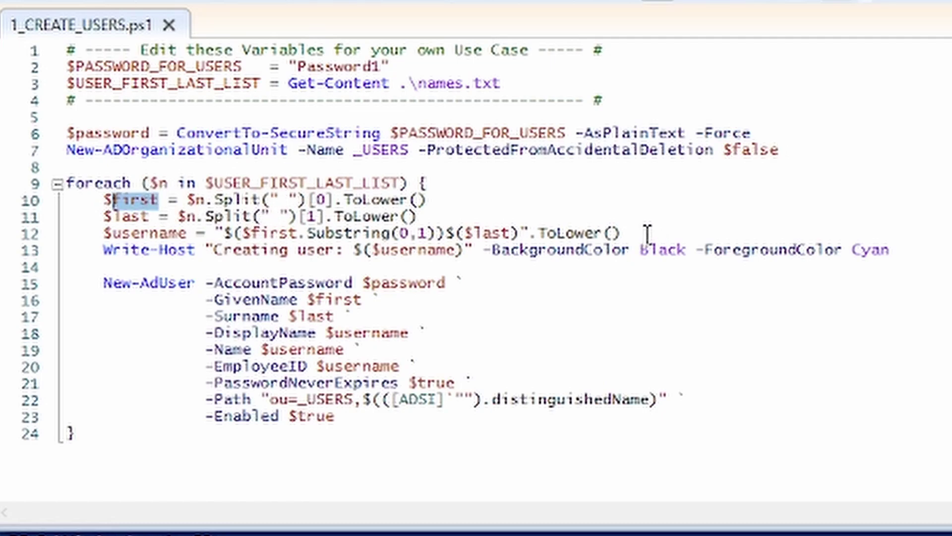
pyautogui.moveTo(623, 231); pyautogui.dragTo(473, 232)
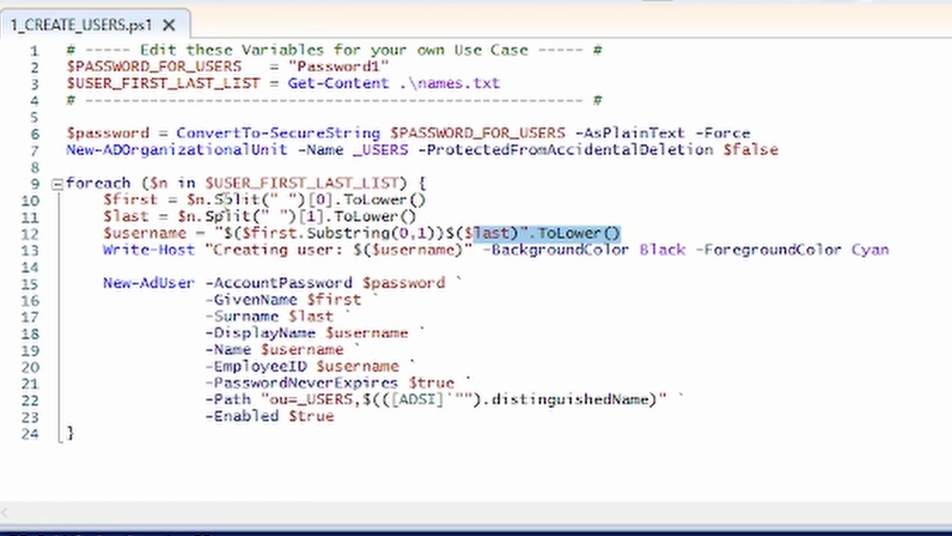
pyautogui.click(142, 217)
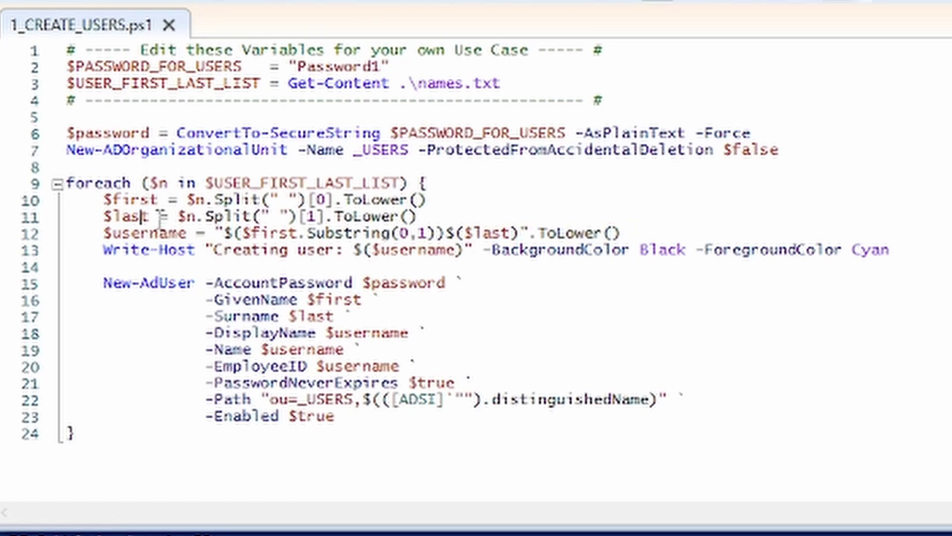
pyautogui.click(150, 216)
pyautogui.press('Left')
pyautogui.moveTo(95, 200); pyautogui.dragTo(419, 197)
pyautogui.click(419, 216)
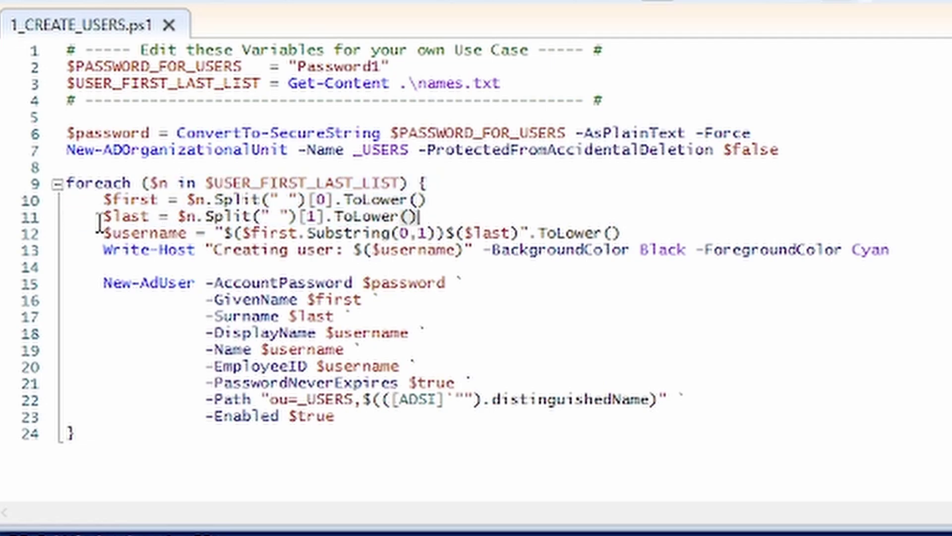
pyautogui.moveTo(102, 218); pyautogui.dragTo(426, 218)
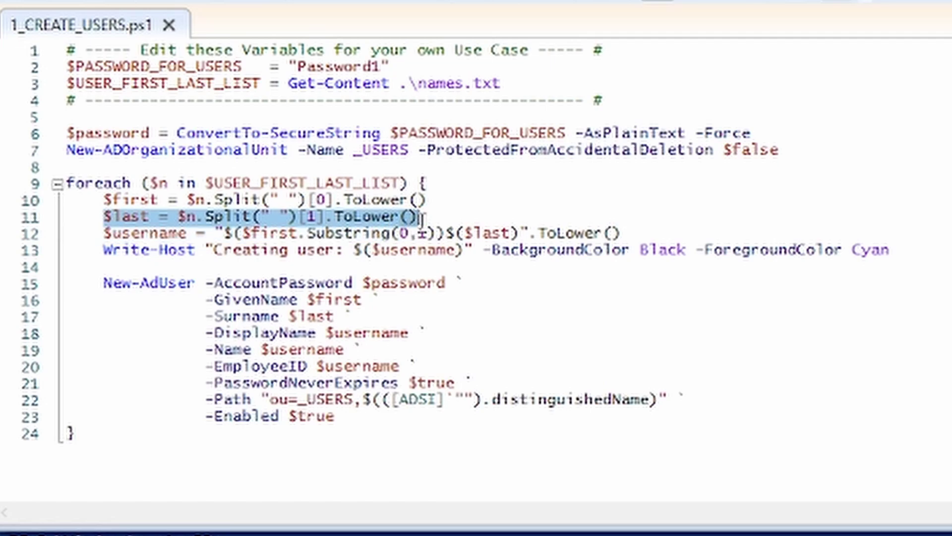
pyautogui.click(393, 222)
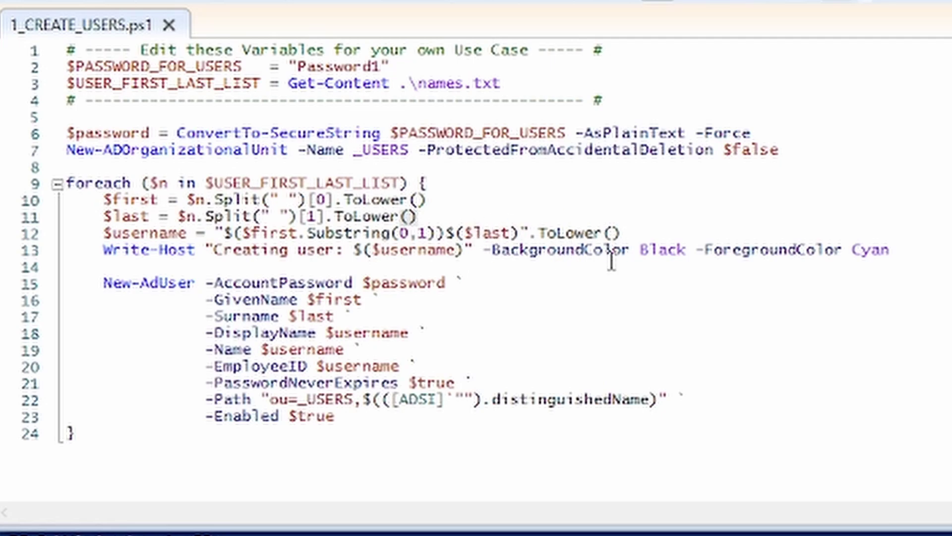
pyautogui.moveTo(103, 233); pyautogui.dragTo(187, 233)
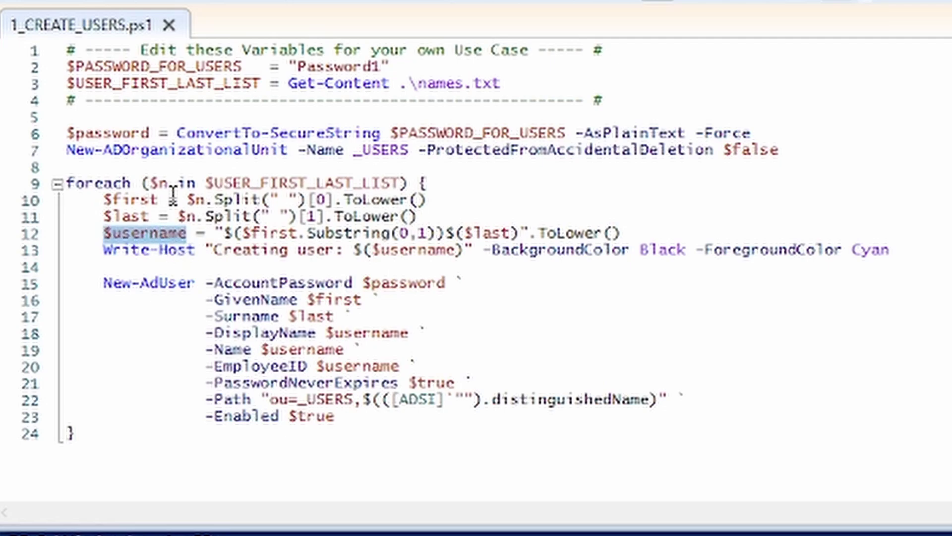
pyautogui.click(394, 208)
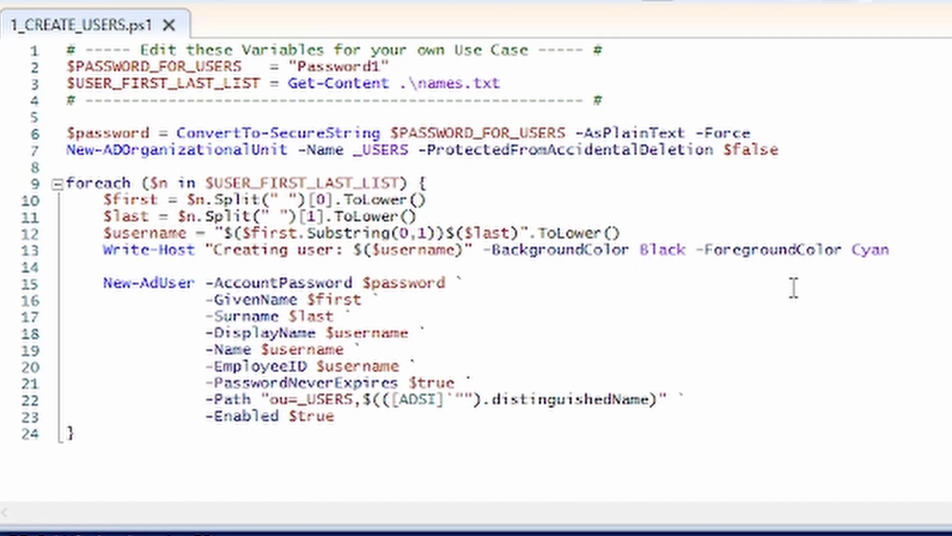
pyautogui.scroll(-1, 673, 371)
pyautogui.click(105, 234)
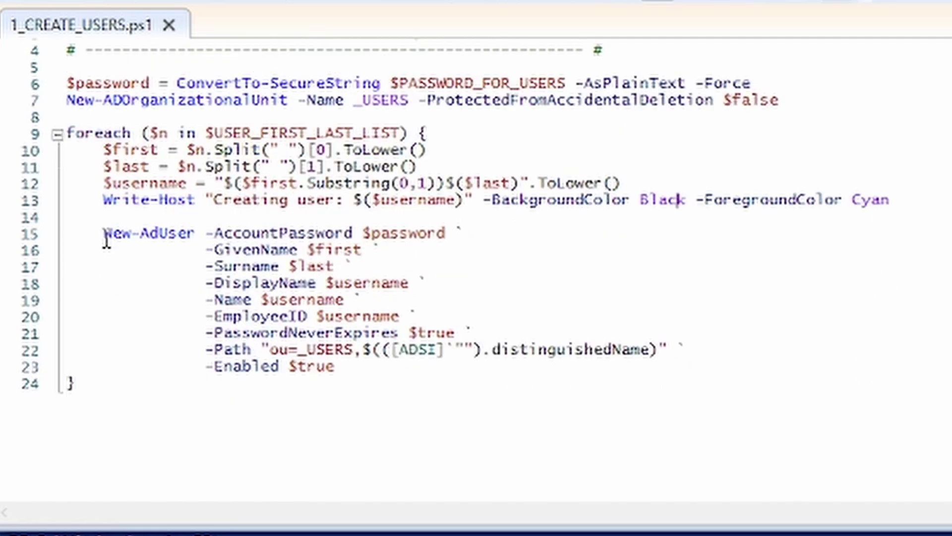
pyautogui.scroll(-3, 312, 304)
pyautogui.scroll(1, 265, 272)
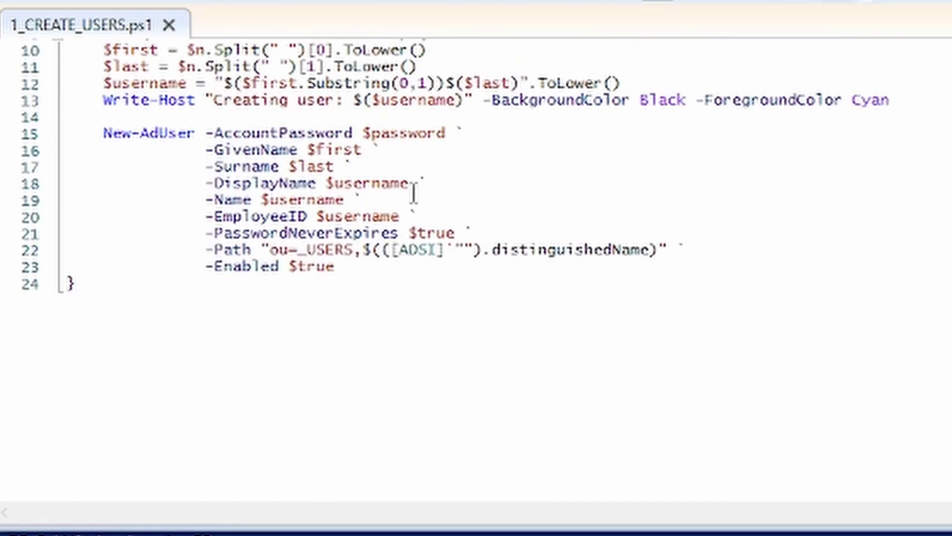
pyautogui.scroll(2, 227, 234)
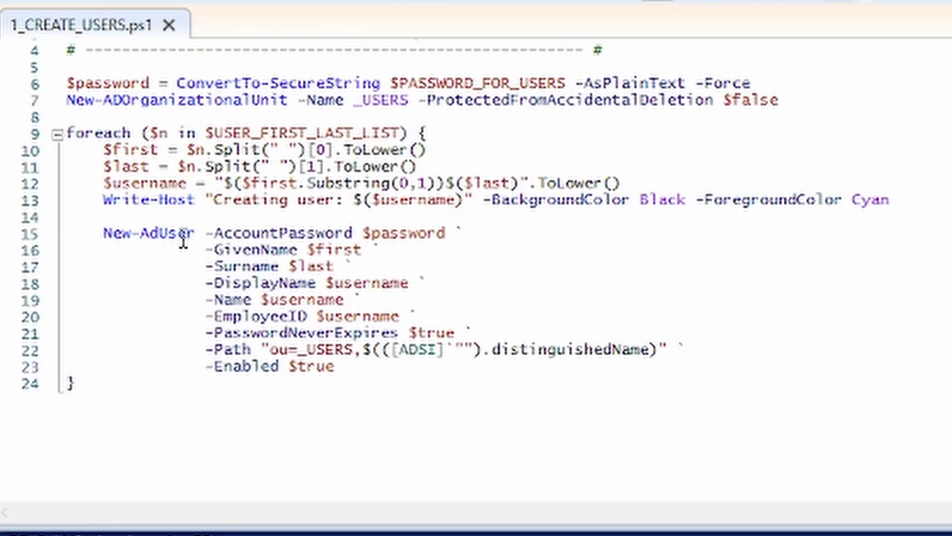
pyautogui.moveTo(110, 233); pyautogui.dragTo(189, 234)
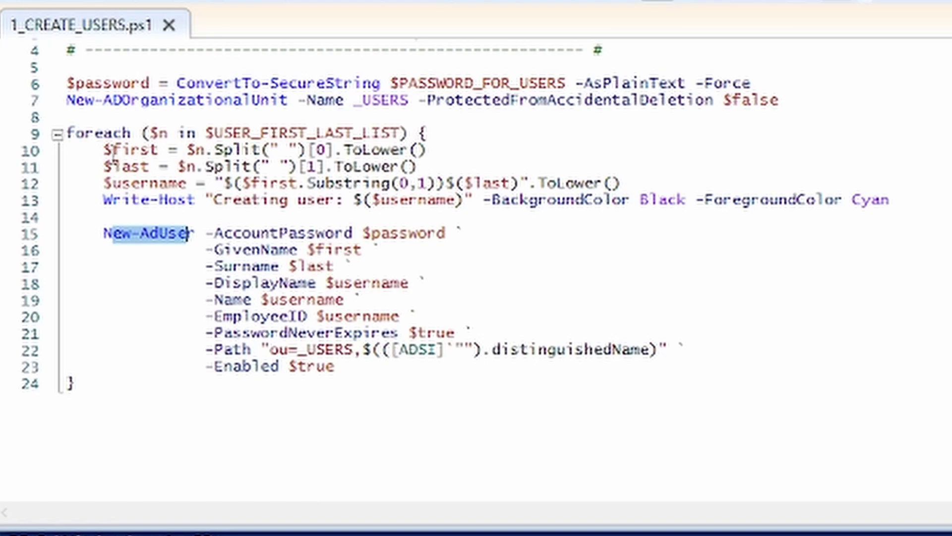
pyautogui.doubleClick(114, 151)
pyautogui.click(233, 233)
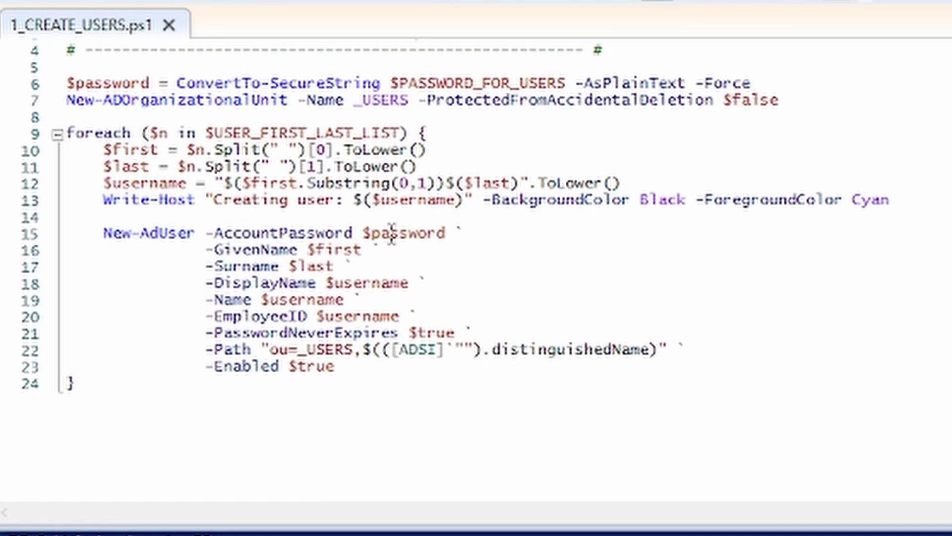
pyautogui.scroll(1, 392, 234)
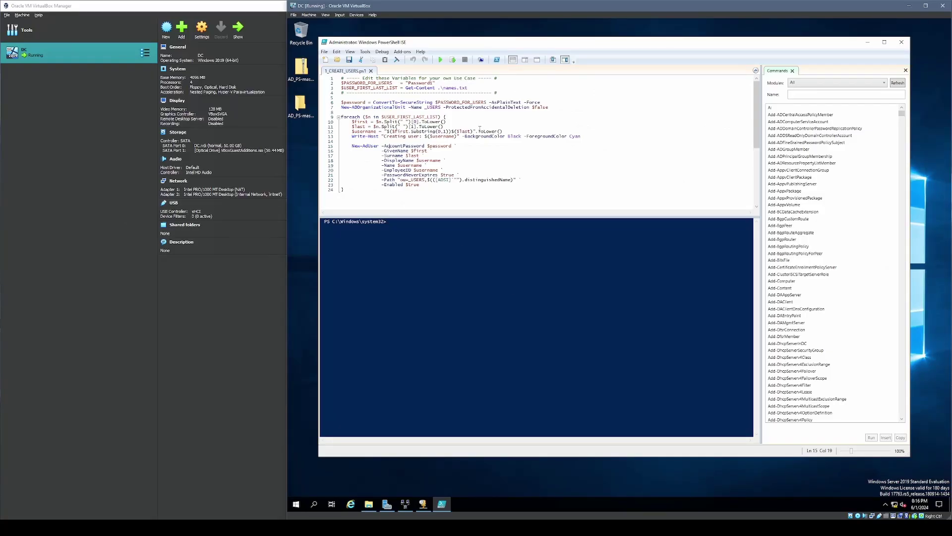
pyautogui.click(428, 241)
# - Run the script, then after the unsigned-script error set the execution policy to Unrestricted
pyautogui.click(440, 59)
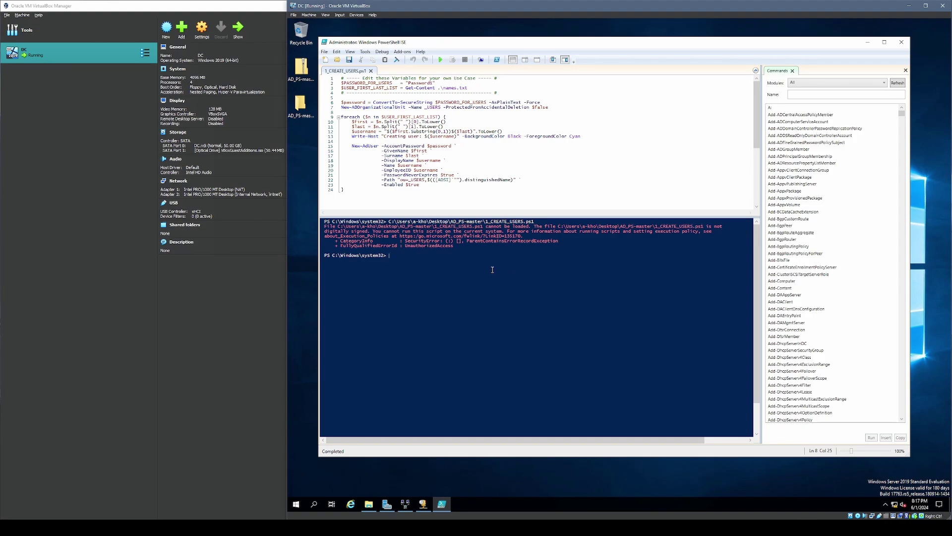
pyautogui.write('Set-ExecutionPolicy Unrestricted')
pyautogui.press('Return')
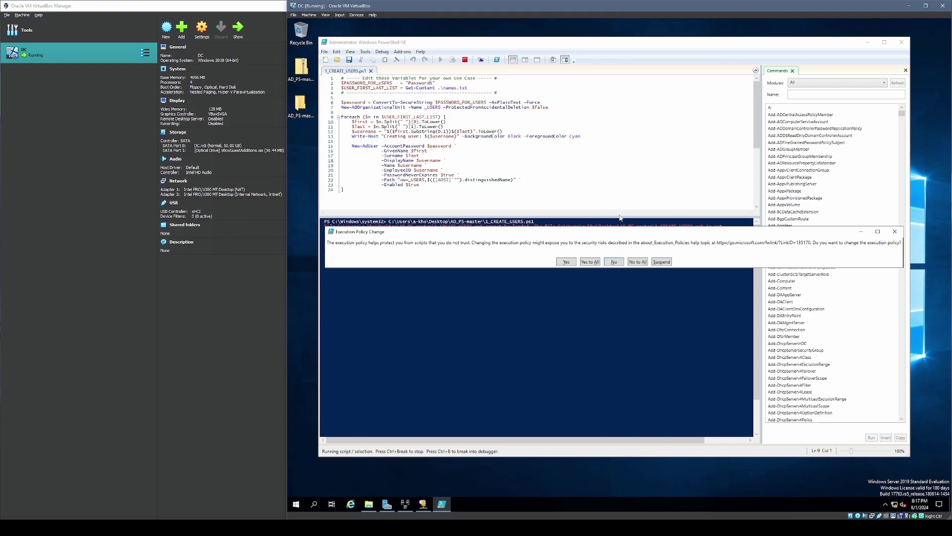
pyautogui.click(595, 262)
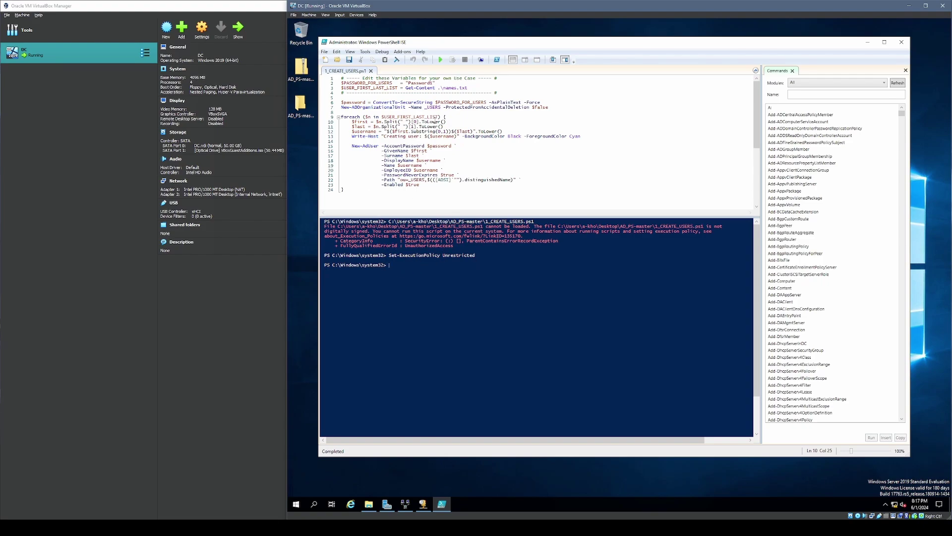
# - Review the password and names.txt lines in the script, then start typing 'cd C:' in the console
pyautogui.moveTo(341, 83); pyautogui.dragTo(467, 90)
pyautogui.click(421, 87)
pyautogui.click(473, 88)
pyautogui.click(402, 267)
pyautogui.write('cd C:')
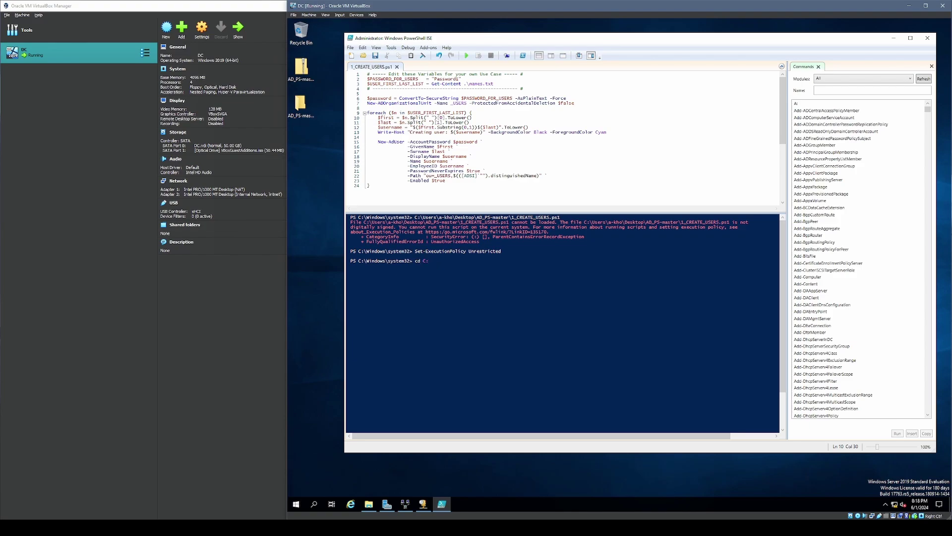
# - Change the console directory to the Desktop\AD_PS-master folder
pyautogui.write('\\Users\\a-kho\\Desktop\\AD_PS-master')
pyautogui.press('Return')
pyautogui.moveTo(457, 270); pyautogui.dragTo(353, 270)
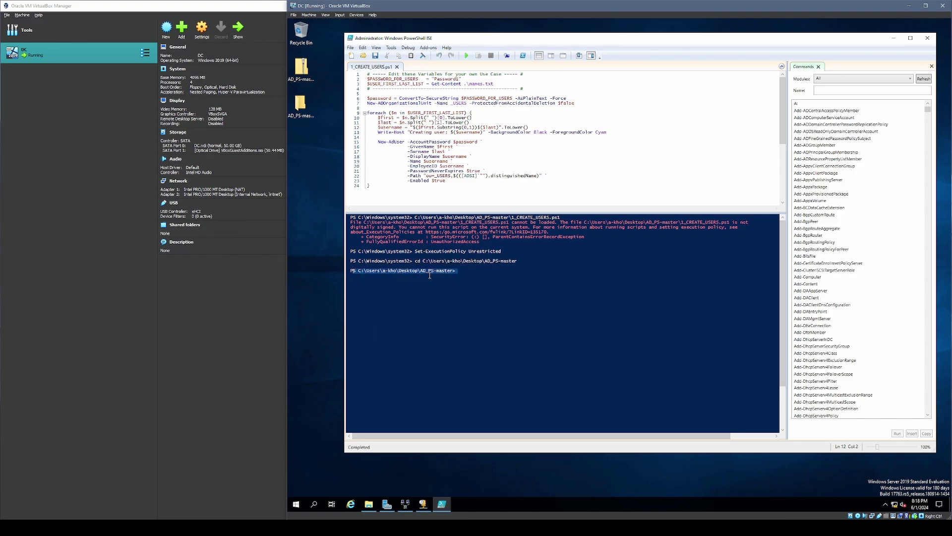
pyautogui.click(467, 270)
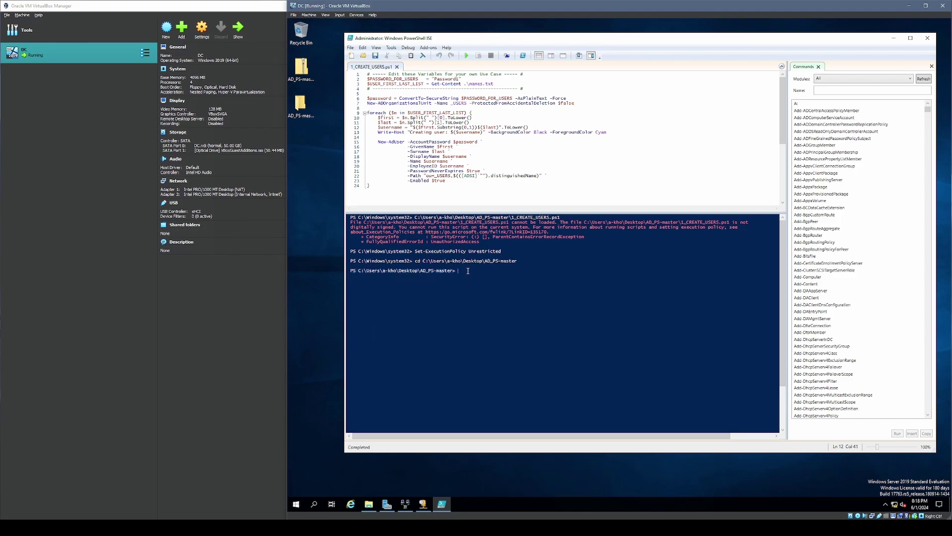
pyautogui.doubleClick(305, 106)
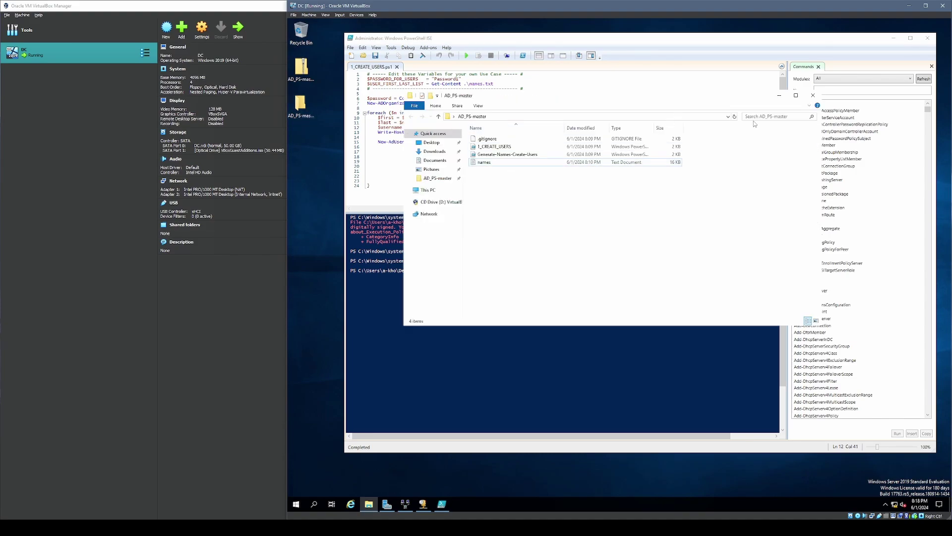
pyautogui.click(813, 95)
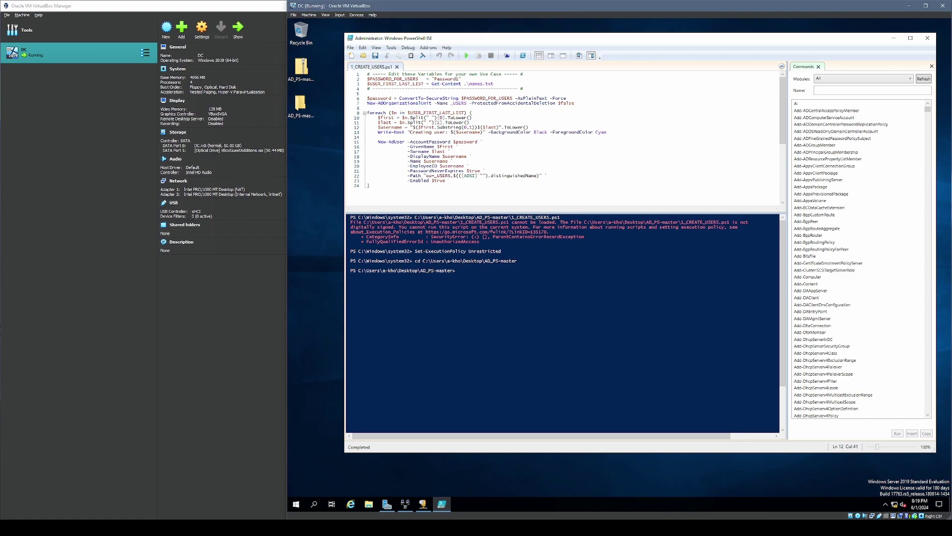
# - Run 1_CREATE_USERS once to create the domain user accounts, then bring up Server Manager
pyautogui.click(466, 56)
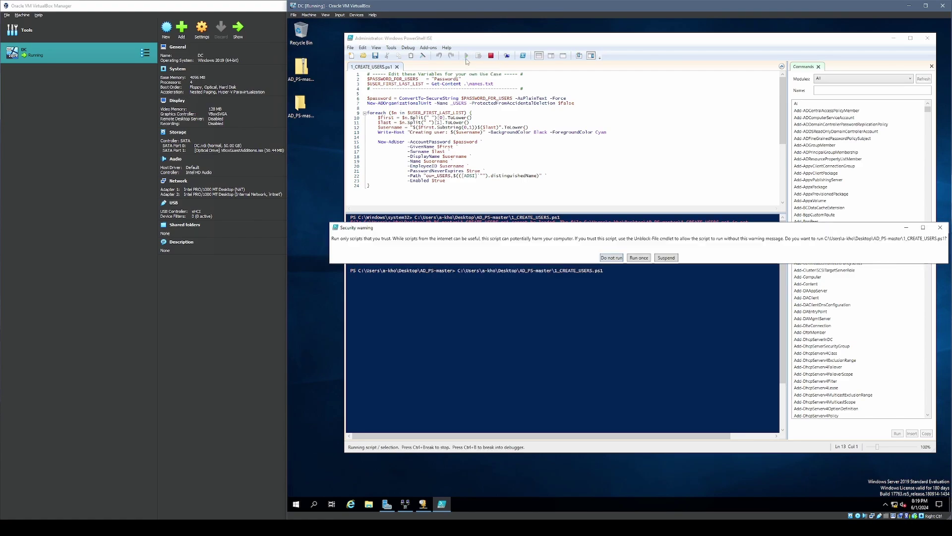
pyautogui.click(641, 257)
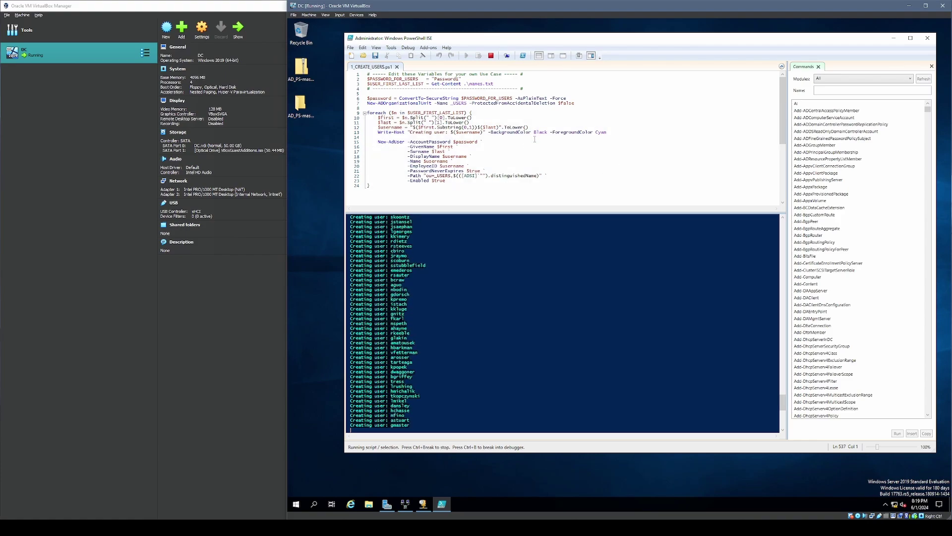
pyautogui.click(461, 103)
pyautogui.click(497, 103)
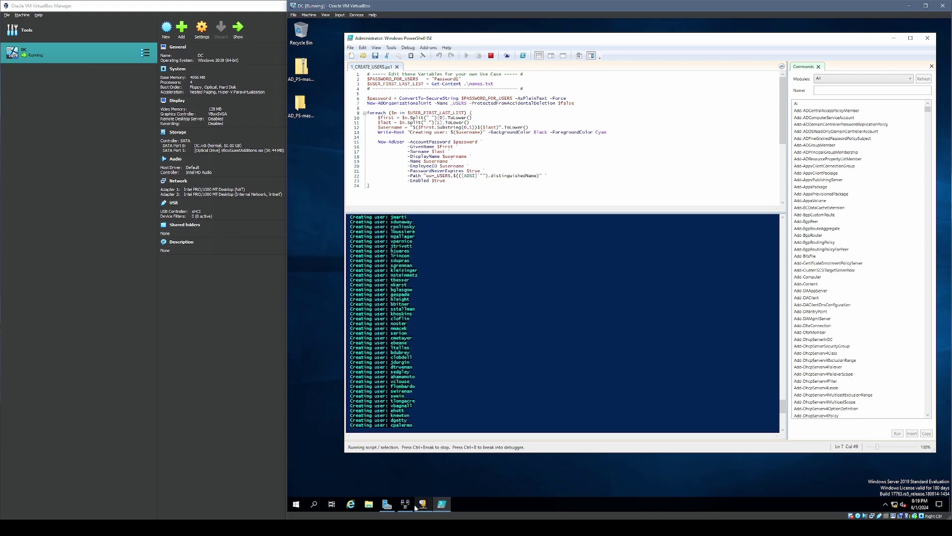
pyautogui.click(387, 504)
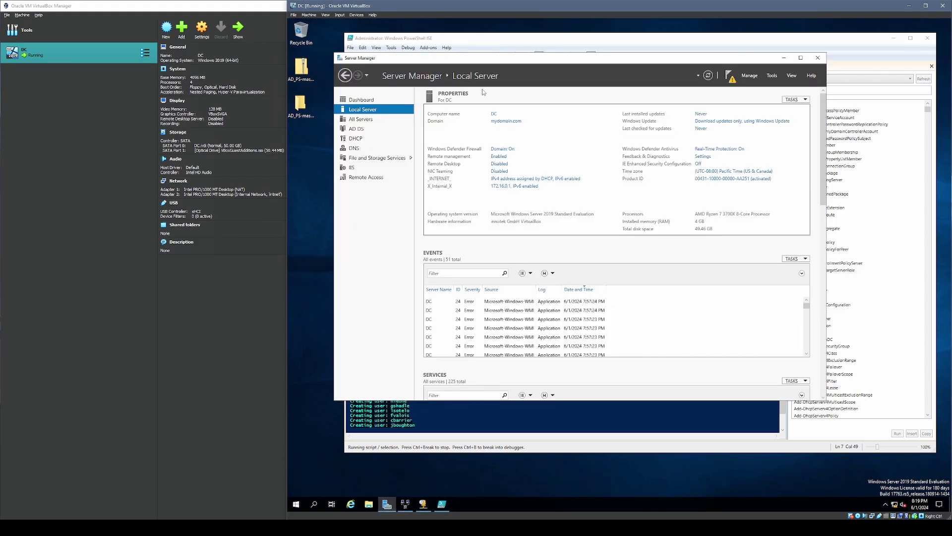
# - Open Active Directory Users and Computers and show the _USERS OU under mydomain.com
pyautogui.click(772, 76)
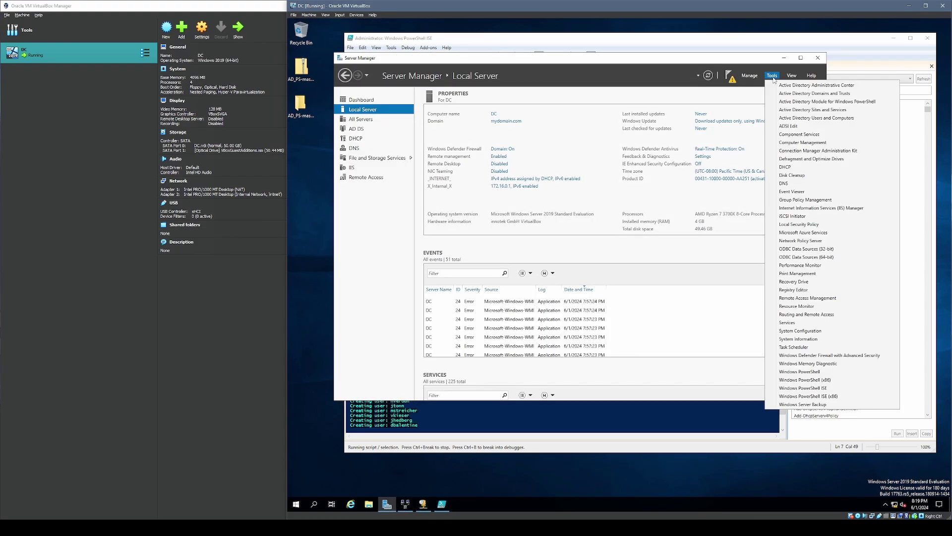
pyautogui.click(826, 118)
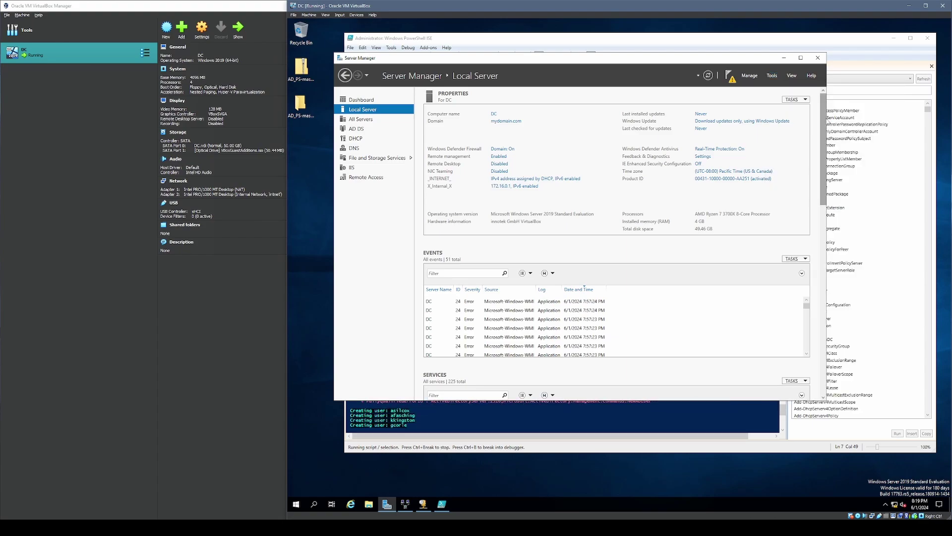
pyautogui.click(327, 99)
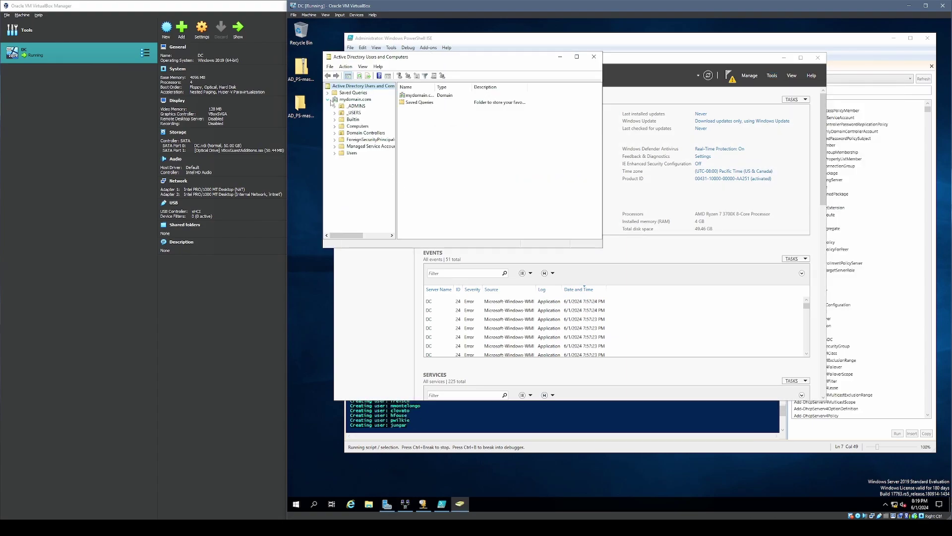
pyautogui.click(354, 113)
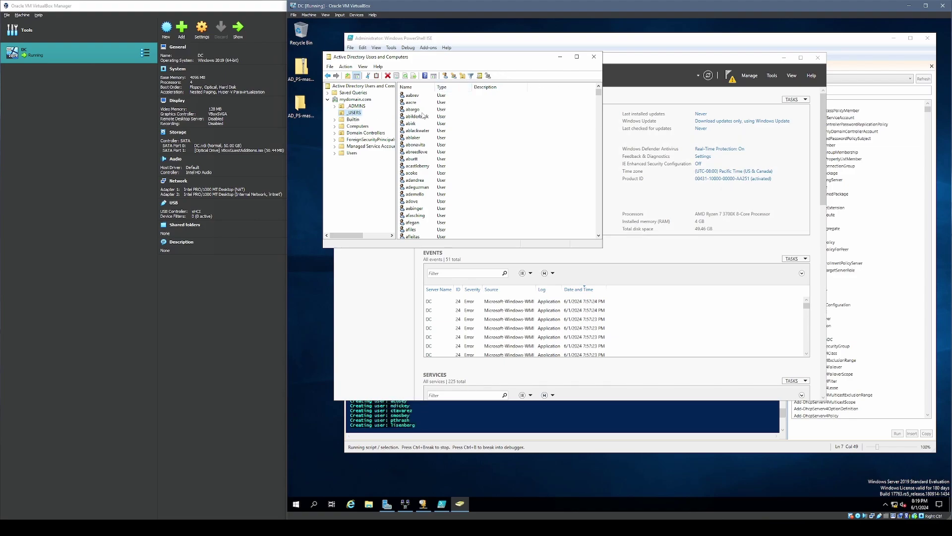
# - Scroll through the new _USERS accounts and compare them with the PowerShell ISE script output
pyautogui.scroll(-10, 456, 134)
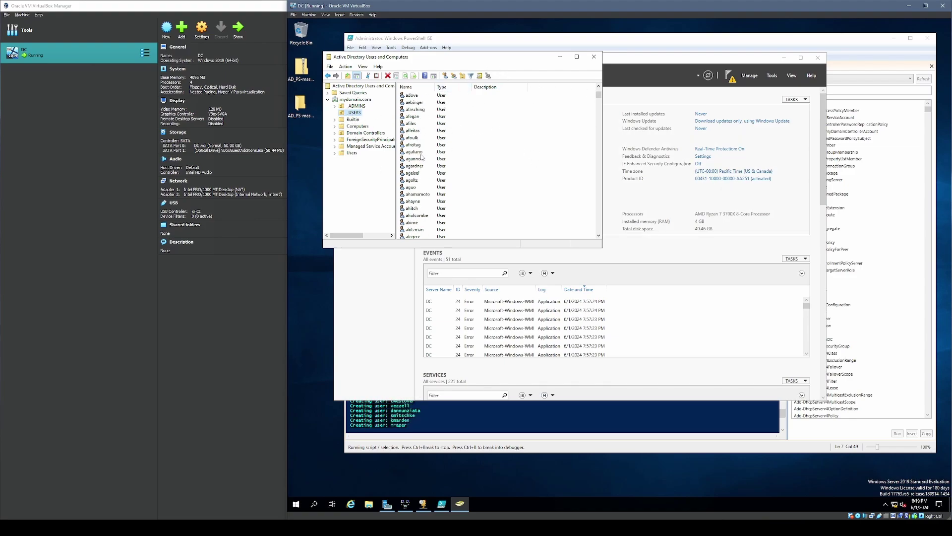
pyautogui.scroll(-15, 450, 164)
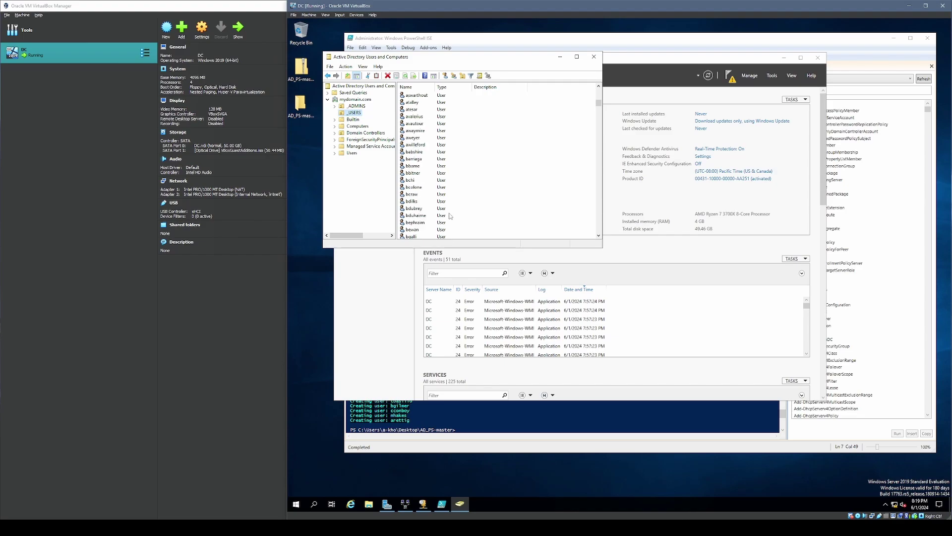
pyautogui.moveTo(599, 106); pyautogui.dragTo(599, 128)
pyautogui.click(424, 180)
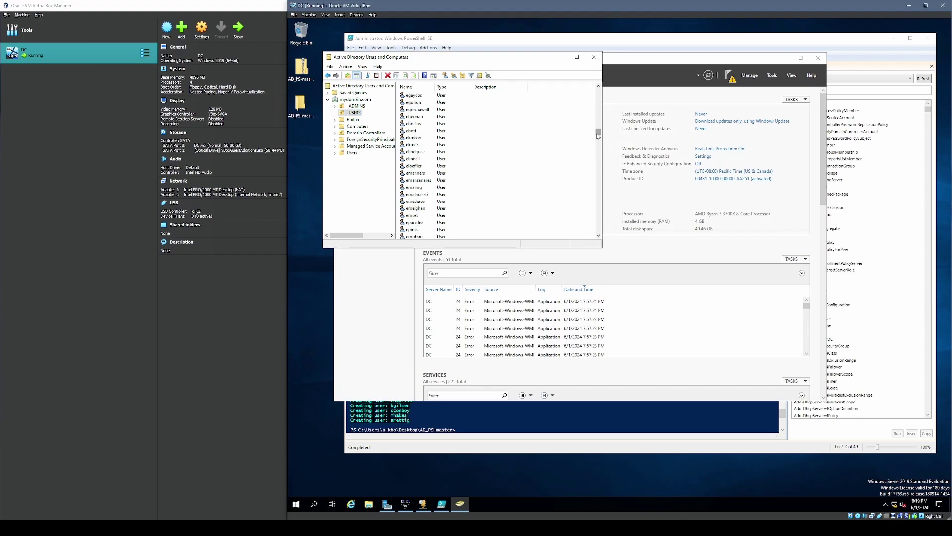
pyautogui.click(561, 416)
pyautogui.scroll(-6, 461, 357)
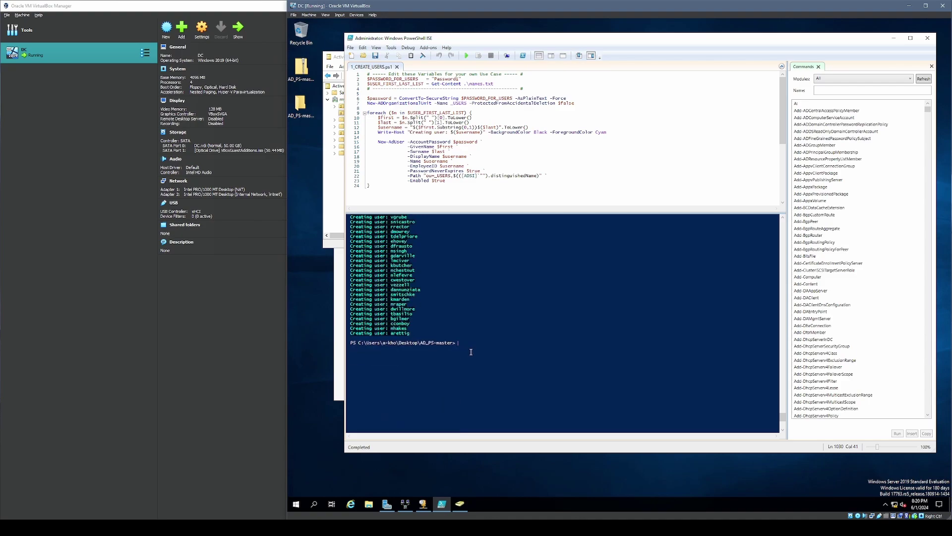
pyautogui.click(341, 112)
# - Run a first-name Find on _USERS and inspect a matching account's properties
pyautogui.rightClick(349, 112)
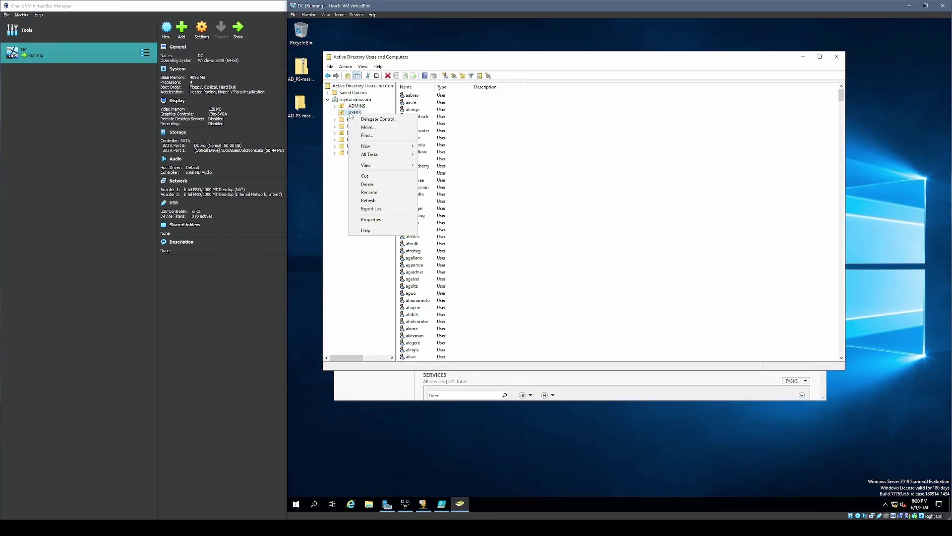
pyautogui.click(367, 137)
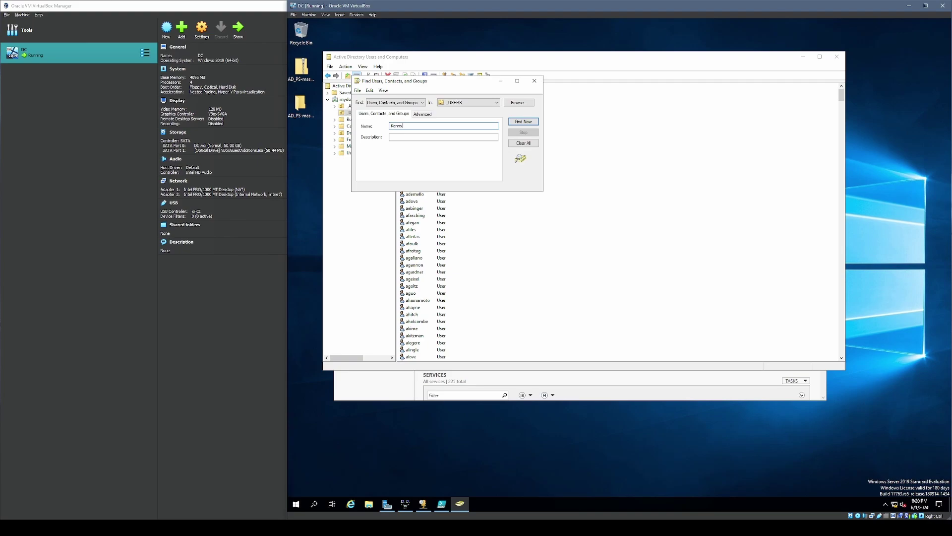
pyautogui.click(533, 123)
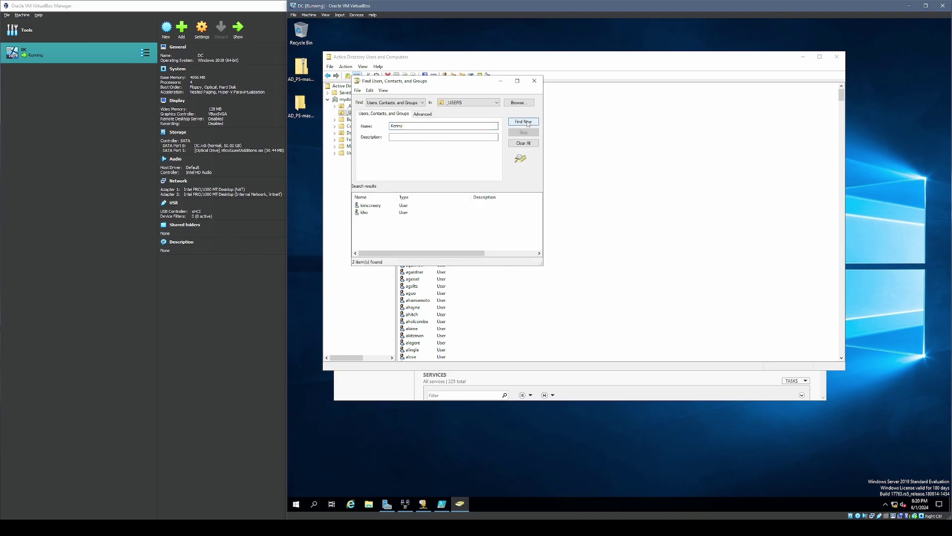
pyautogui.click(370, 206)
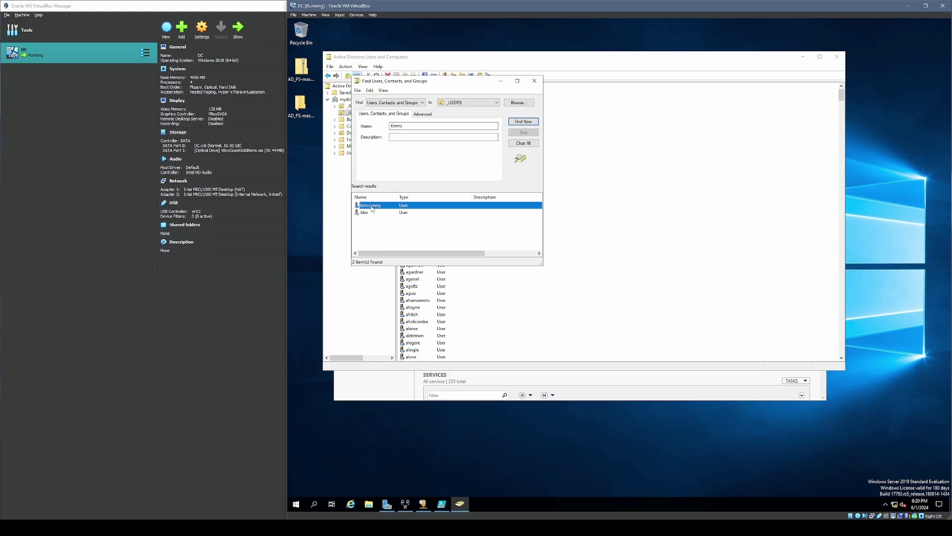
pyautogui.click(374, 212)
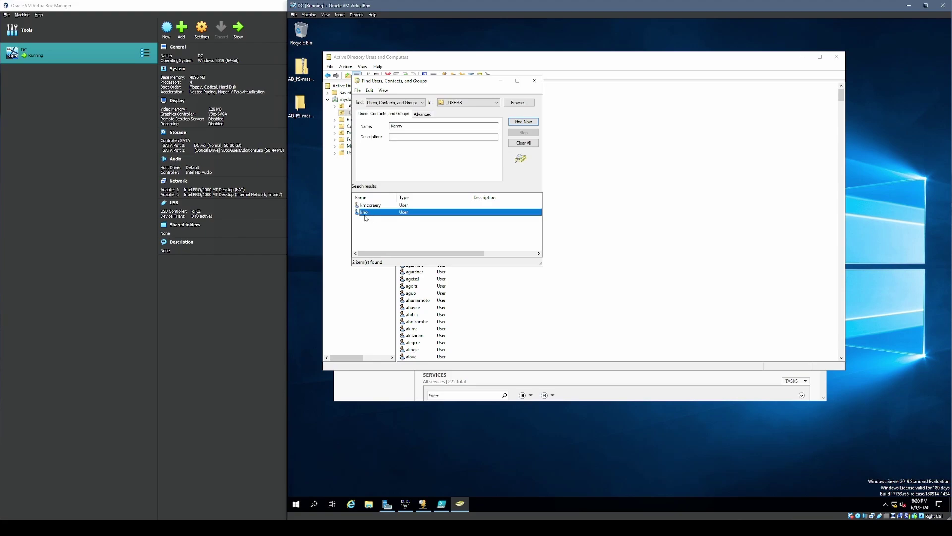
pyautogui.doubleClick(369, 215)
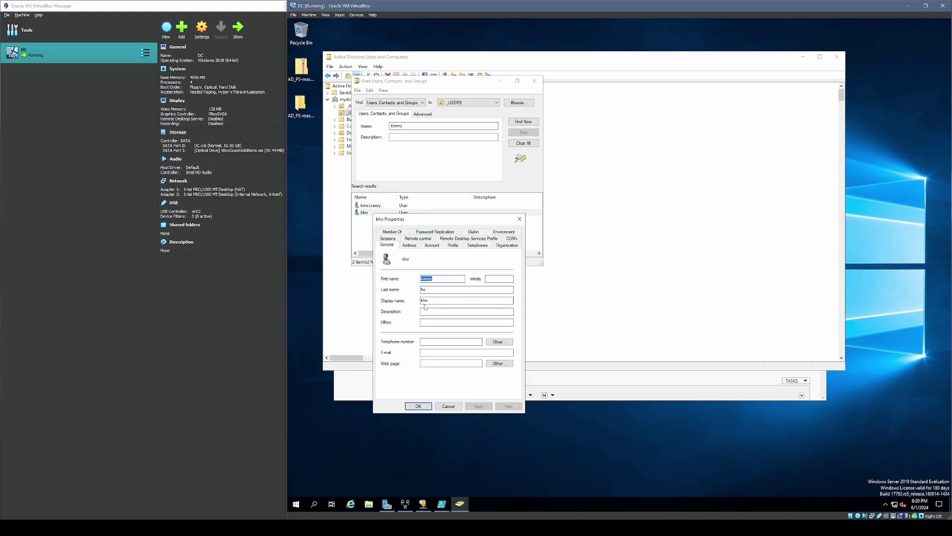
pyautogui.click(519, 219)
# - Refine the search to the full name and confirm the single match belongs to Domain Users
pyautogui.click(419, 127)
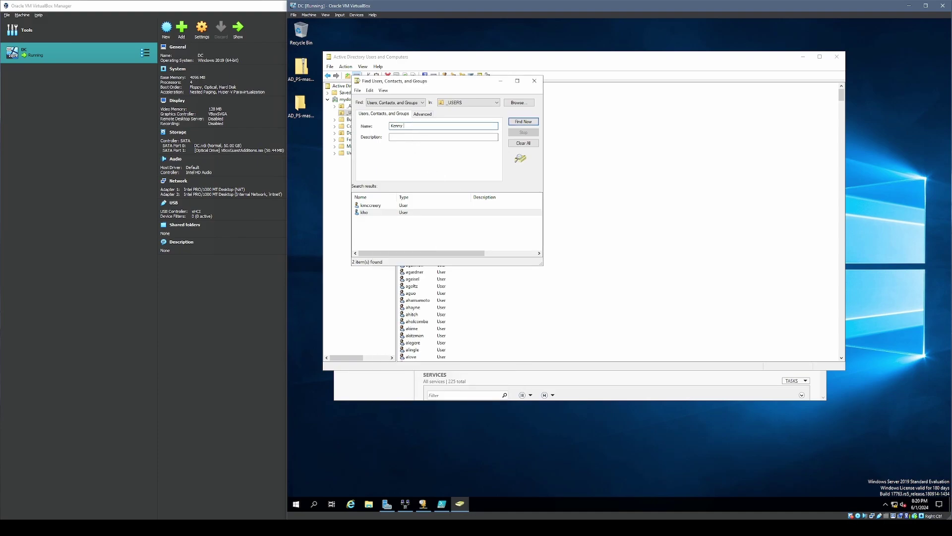
pyautogui.write('Ho')
pyautogui.press('Return')
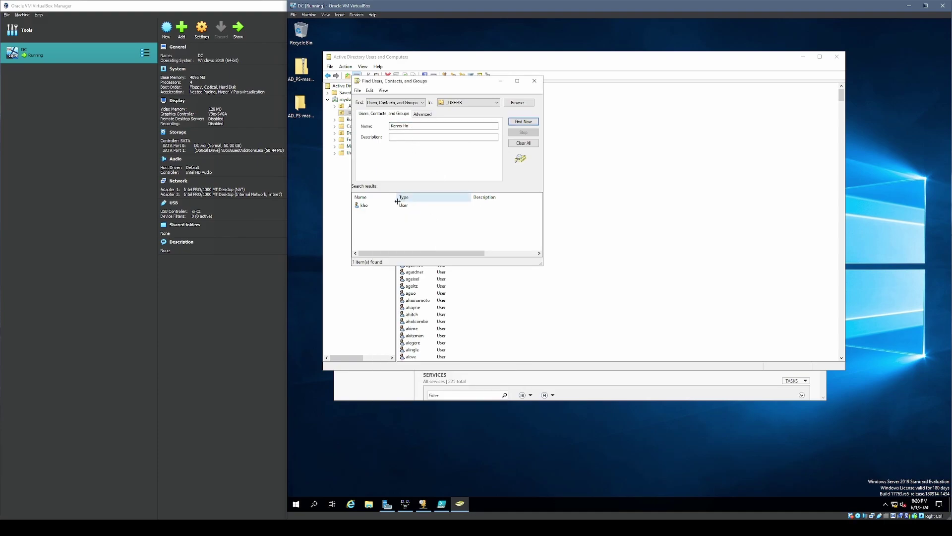
pyautogui.doubleClick(381, 205)
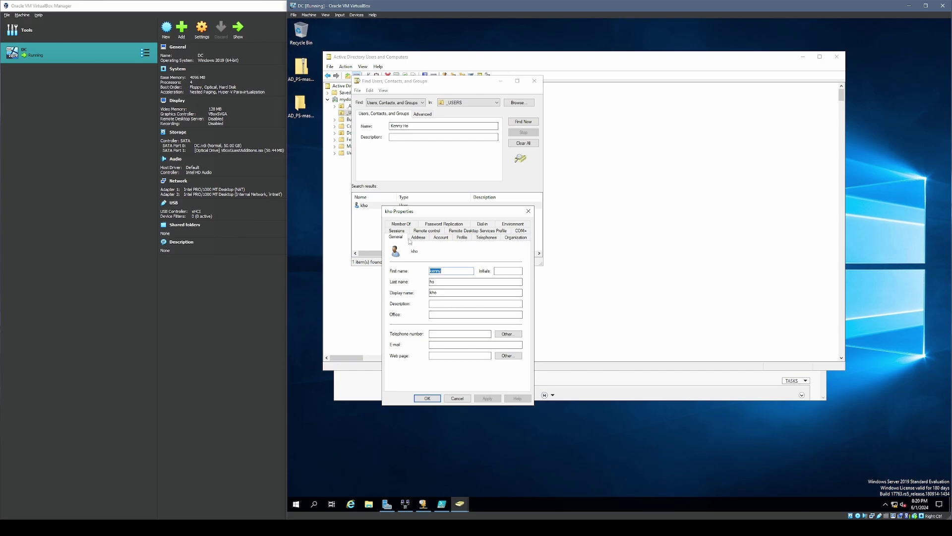
pyautogui.click(405, 225)
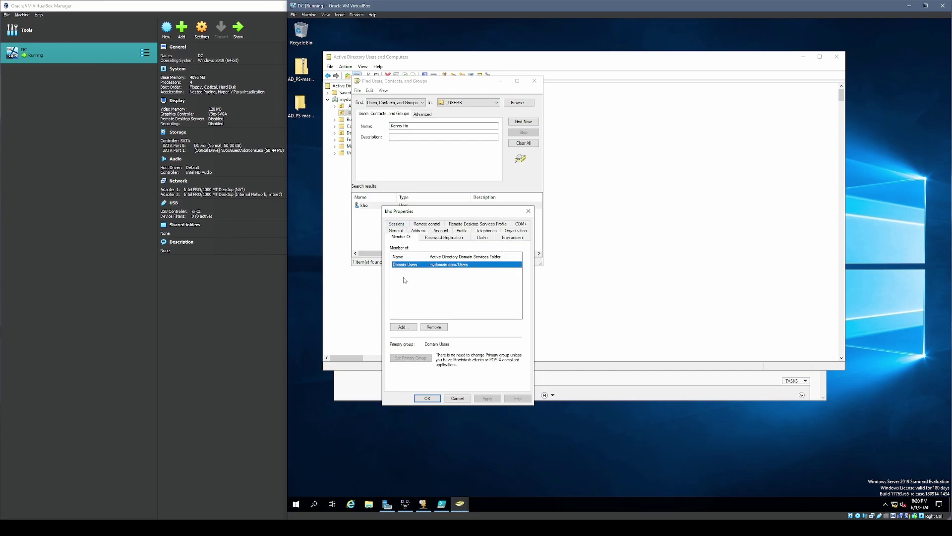
pyautogui.click(528, 211)
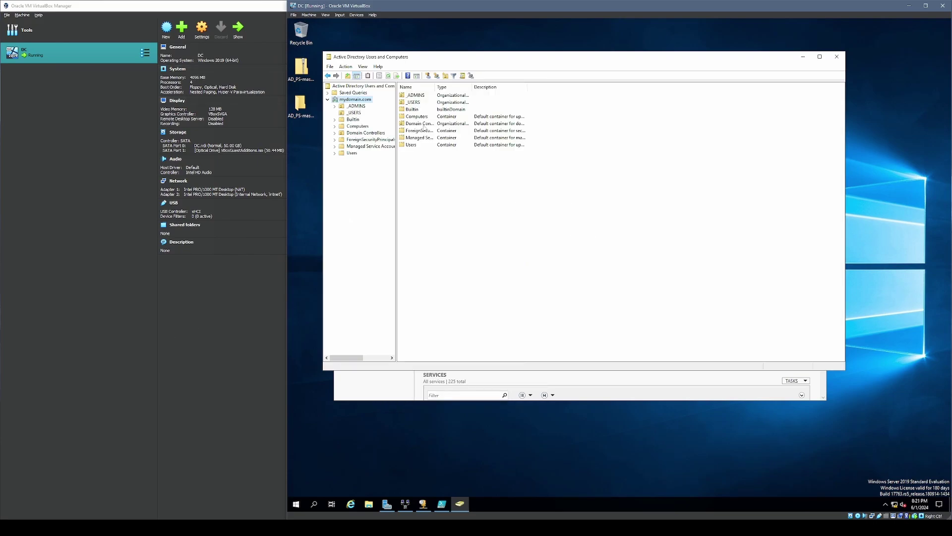
# - Reopen _USERS, then scroll back through the user-creation output in the PowerShell ISE console
pyautogui.click(353, 113)
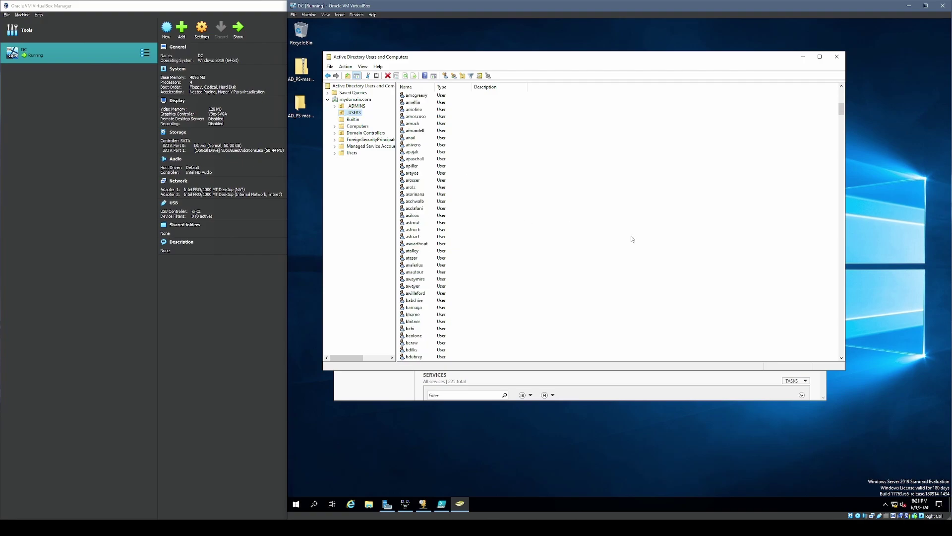
pyautogui.moveTo(841, 110); pyautogui.dragTo(838, 155)
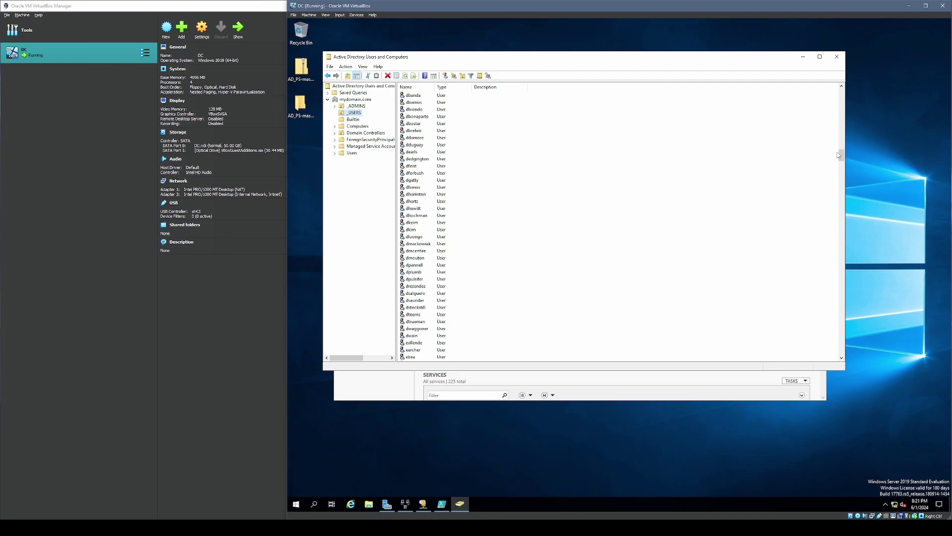
pyautogui.click(441, 504)
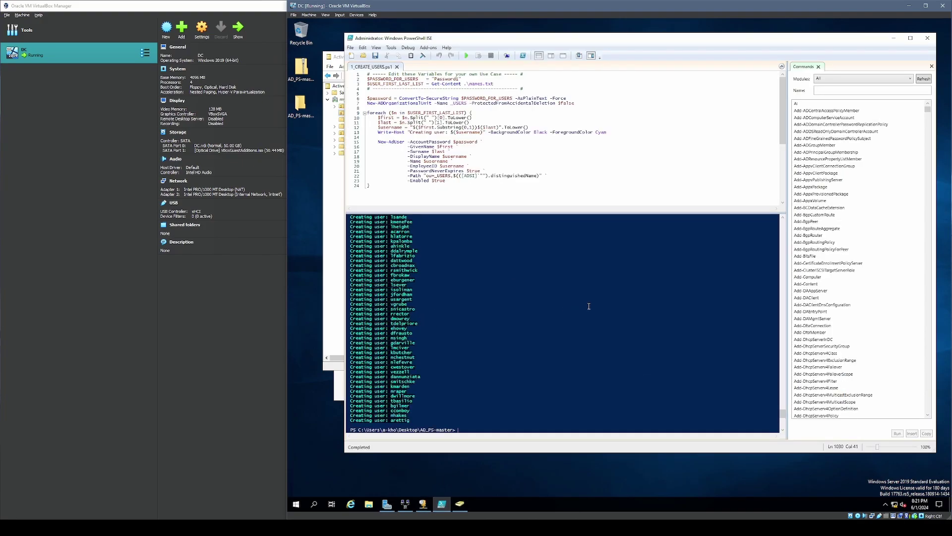
pyautogui.moveTo(782, 413); pyautogui.dragTo(772, 370)
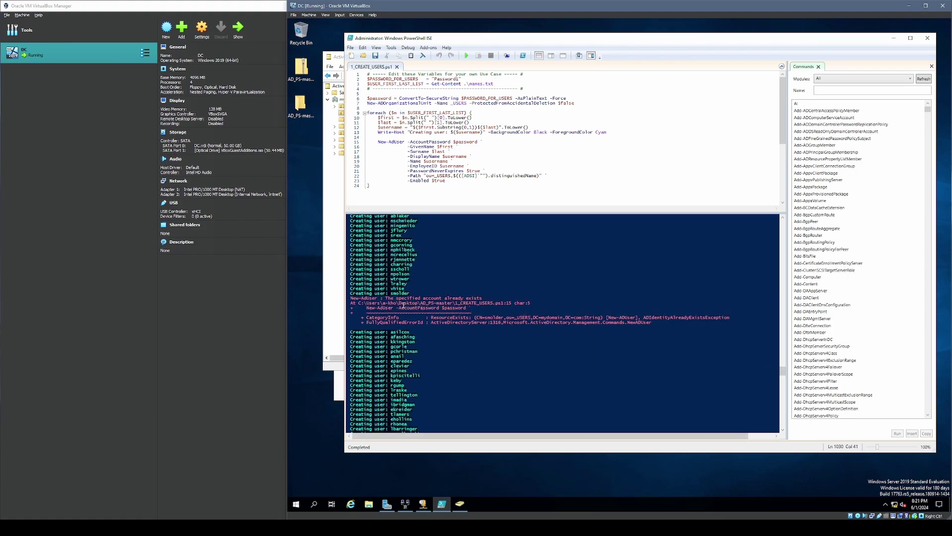
pyautogui.click(405, 298)
pyautogui.moveTo(783, 370); pyautogui.dragTo(771, 434)
pyautogui.scroll(10, 473, 337)
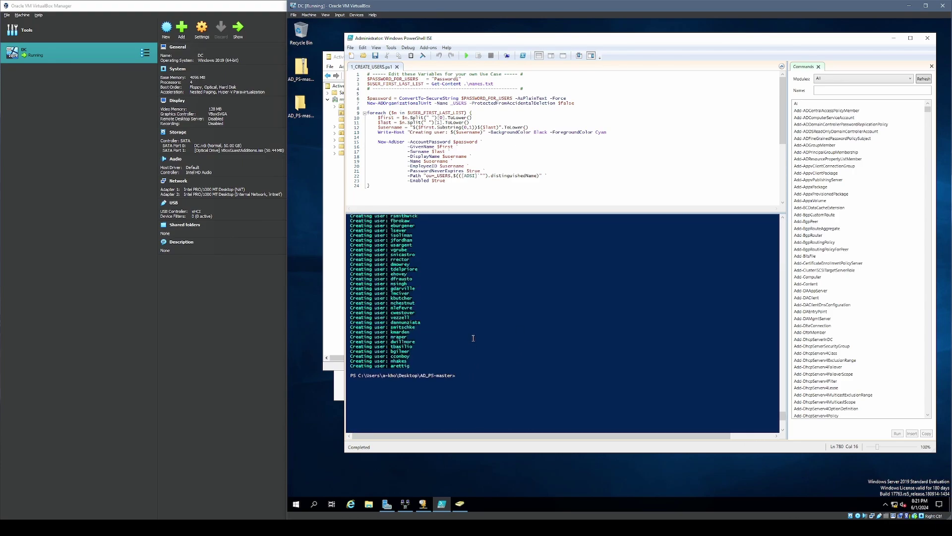
pyautogui.scroll(3, 392, 384)
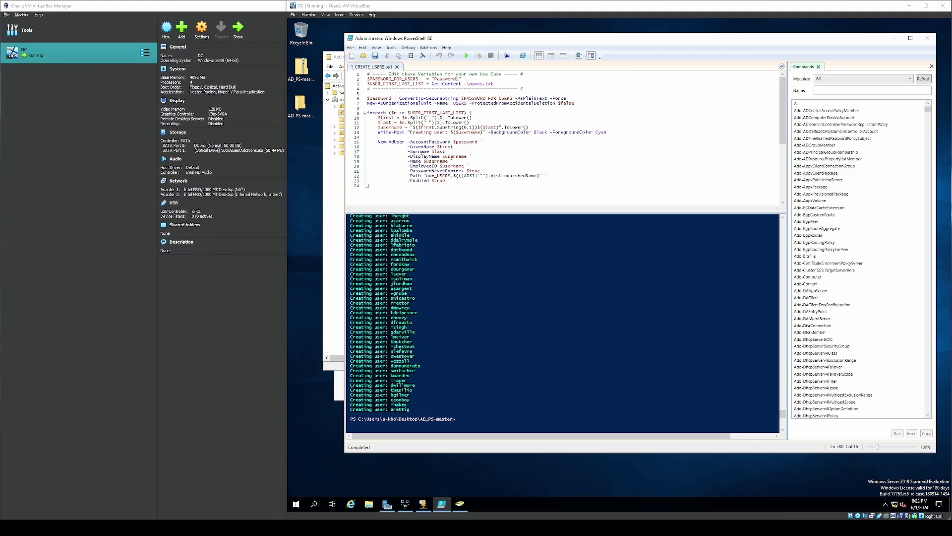
pyautogui.click(336, 186)
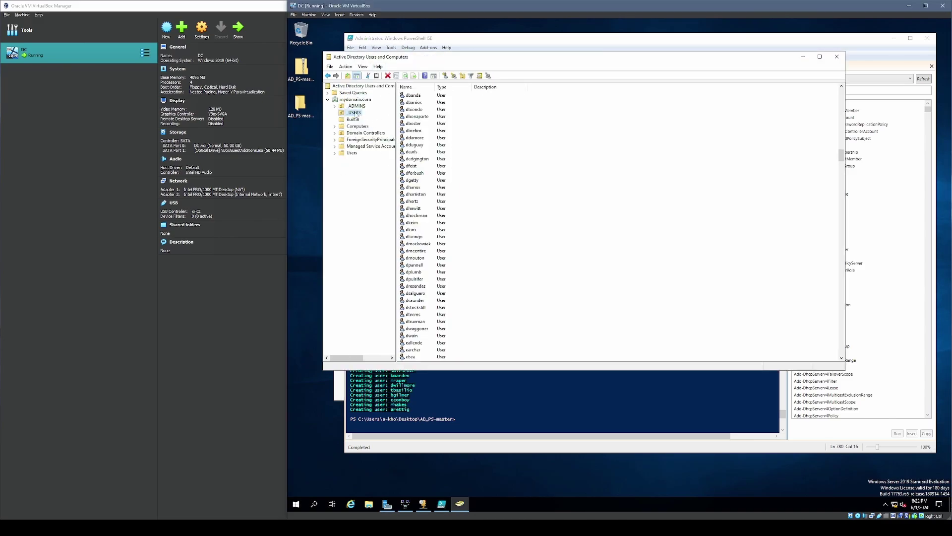
# - Start a new virtual machine named CLIENT1 with Windows 10 (64-bit) as the version
pyautogui.click(909, 6)
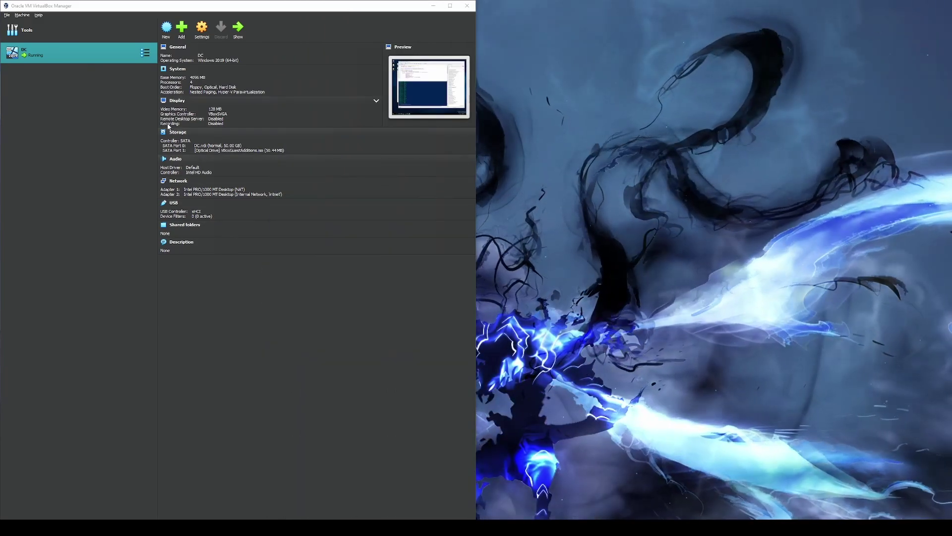
pyautogui.click(42, 107)
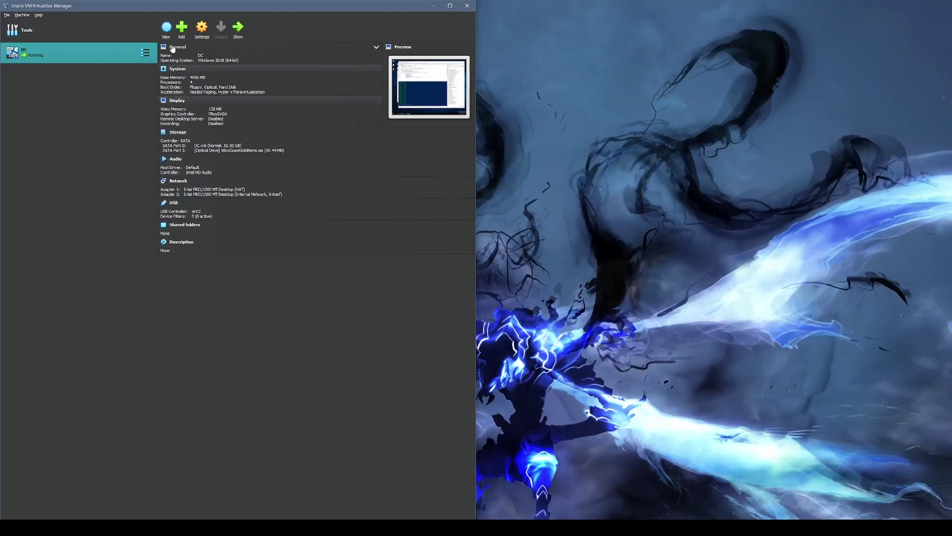
pyautogui.click(166, 28)
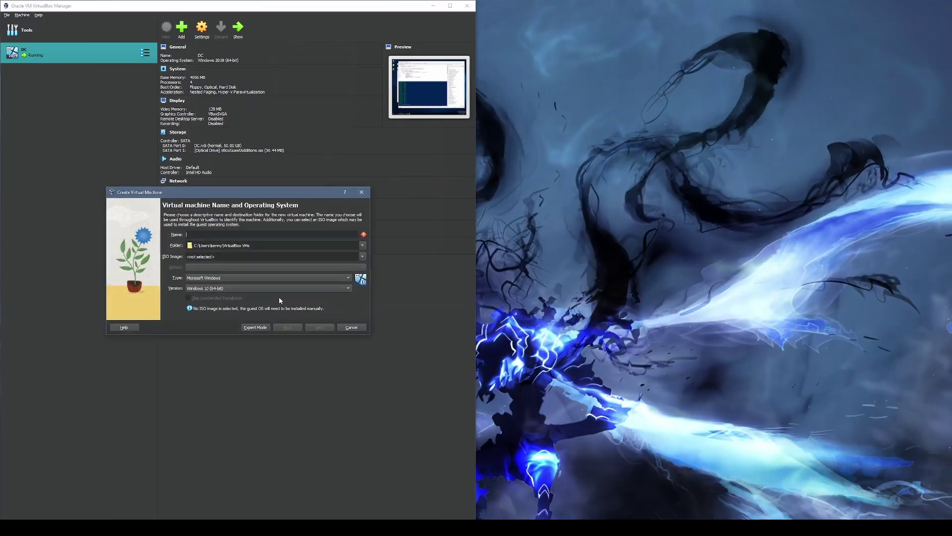
pyautogui.write('CLIENT')
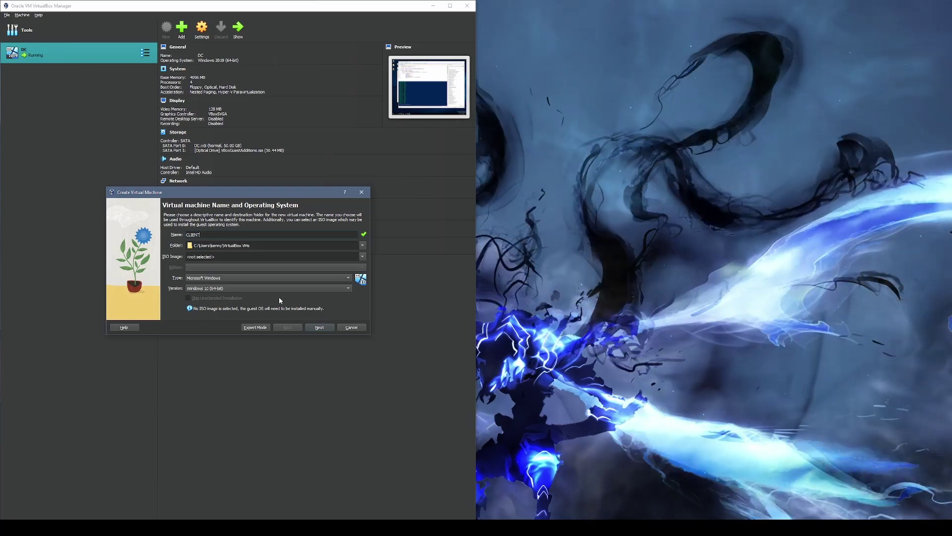
pyautogui.write('1')
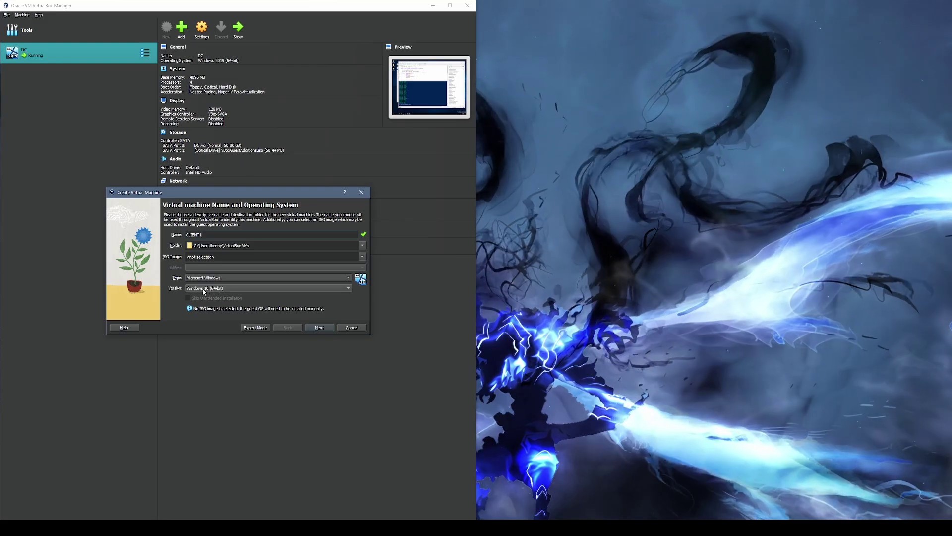
pyautogui.click(203, 289)
pyautogui.click(203, 288)
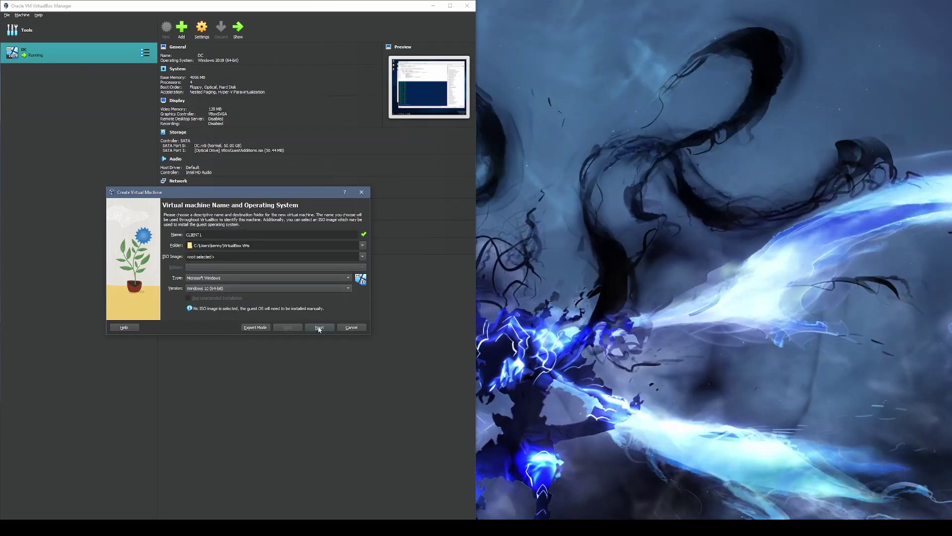
pyautogui.click(320, 328)
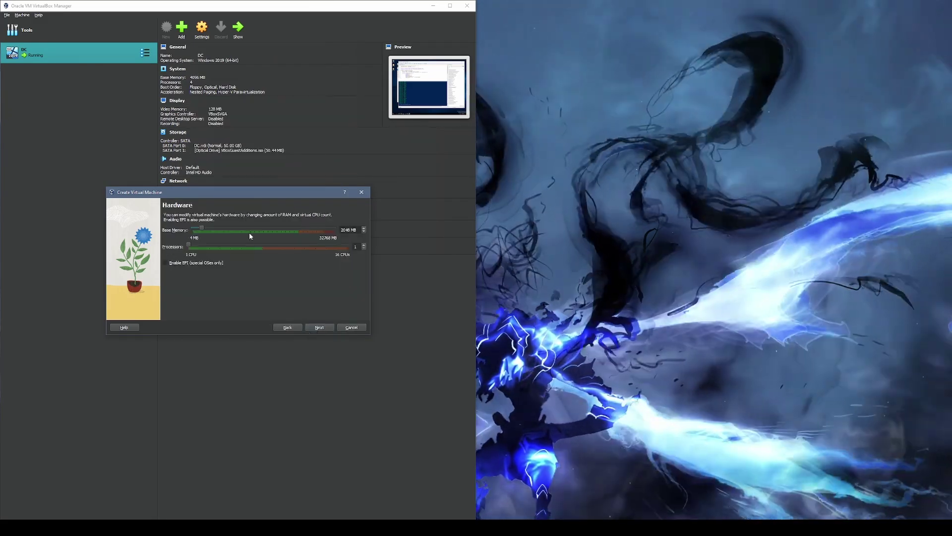
# - Finish CLIENT1 with 4096 MB memory, 4 processors and a 50 GB virtual disk
pyautogui.click(248, 247)
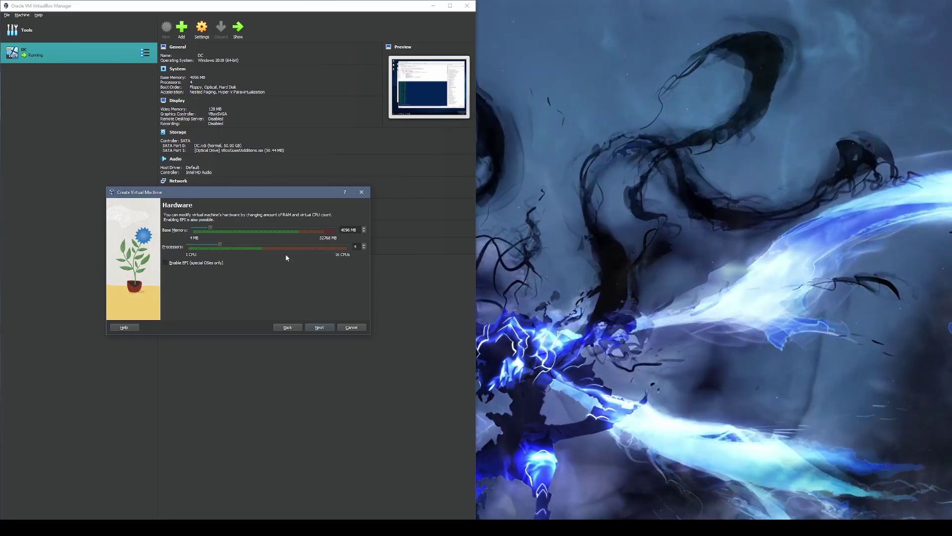
pyautogui.click(325, 327)
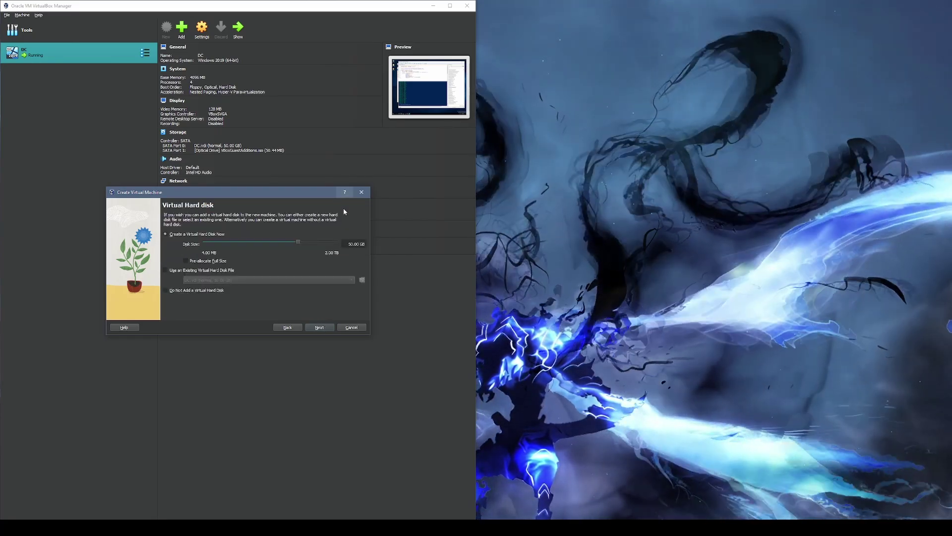
pyautogui.click(319, 328)
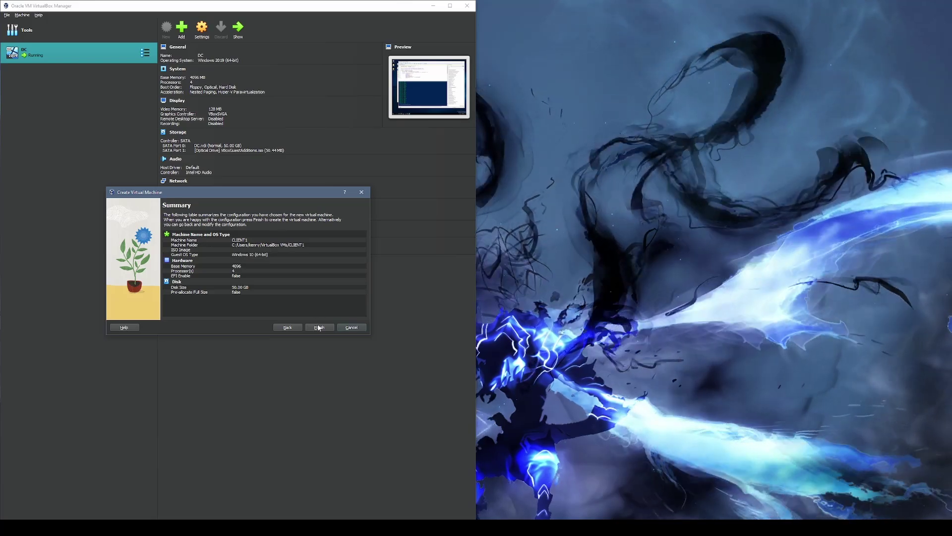
pyautogui.click(319, 328)
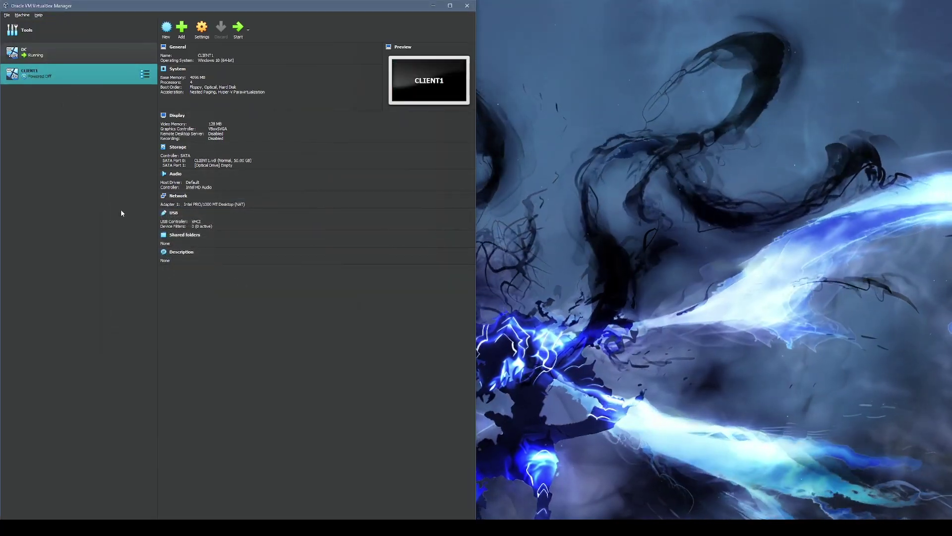
pyautogui.click(81, 58)
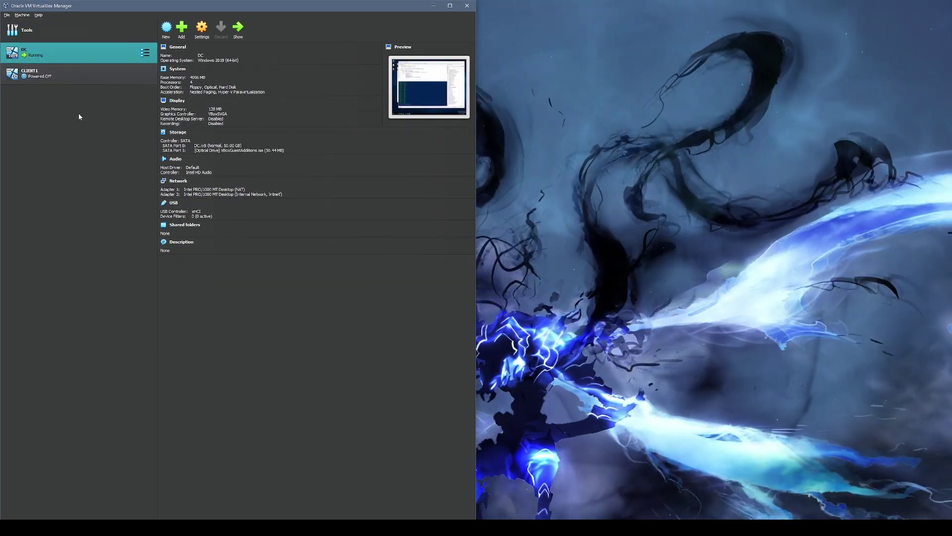
pyautogui.click(80, 77)
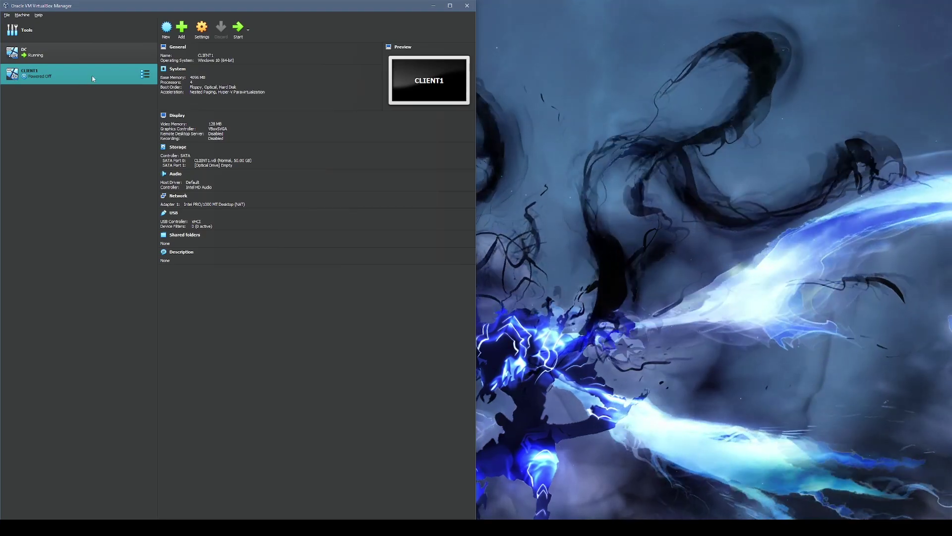
# - Set CLIENT1's shared clipboard and drag-and-drop to Bidirectional
pyautogui.rightClick(124, 75)
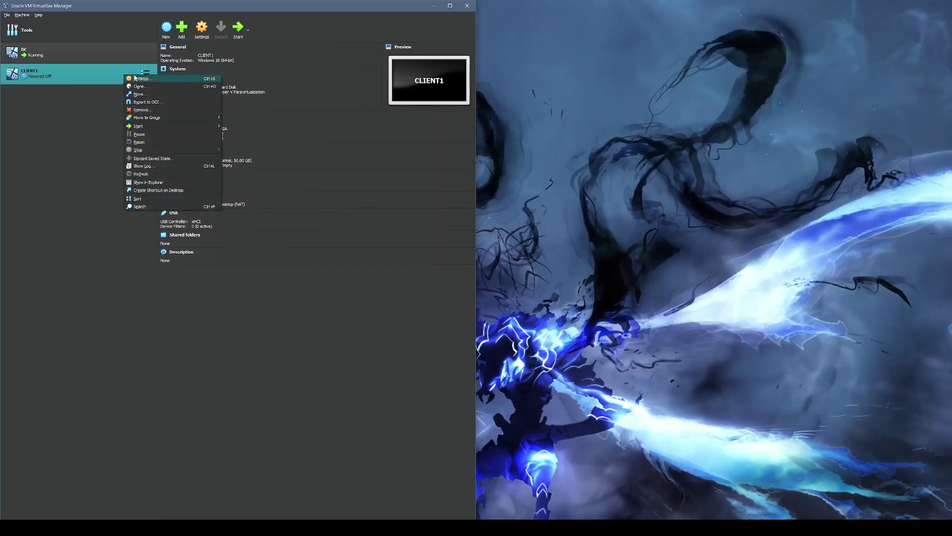
pyautogui.click(141, 80)
pyautogui.click(200, 206)
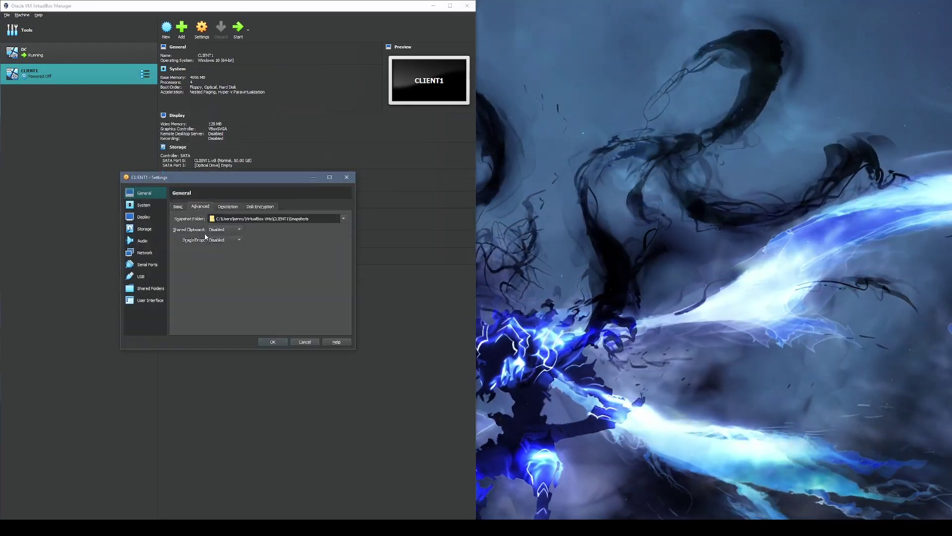
pyautogui.click(226, 229)
pyautogui.click(231, 253)
pyautogui.click(225, 240)
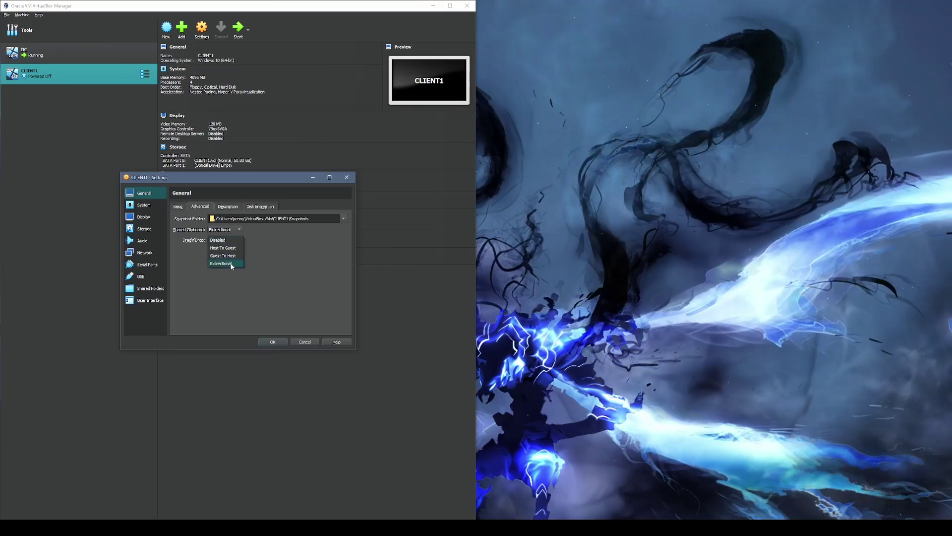
pyautogui.click(222, 264)
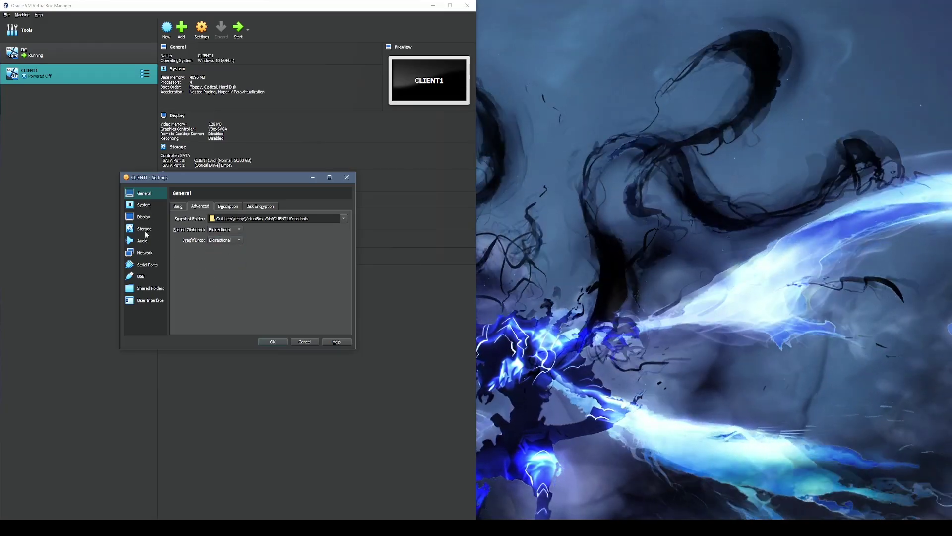
# - Attach CLIENT1's adapter 1 to Internal Network, save the settings and start the machine
pyautogui.click(144, 253)
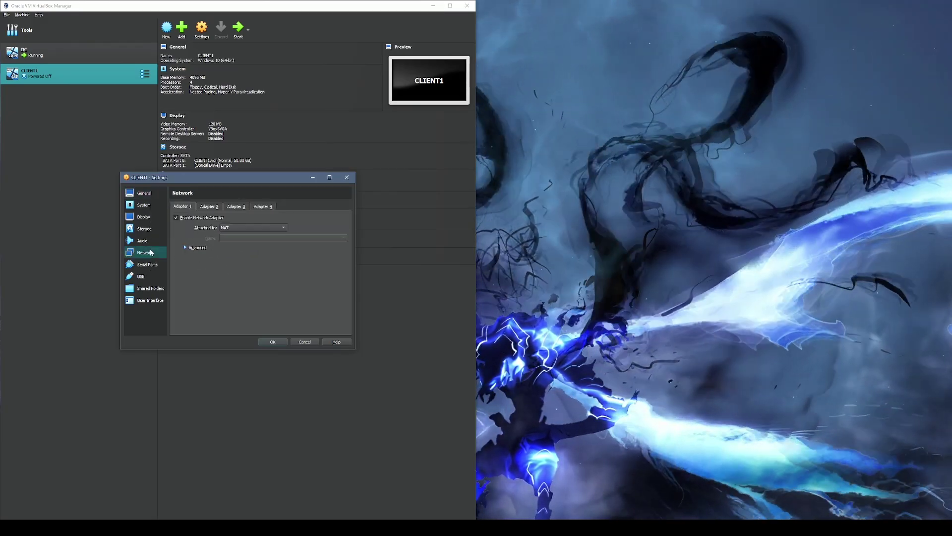
pyautogui.click(249, 227)
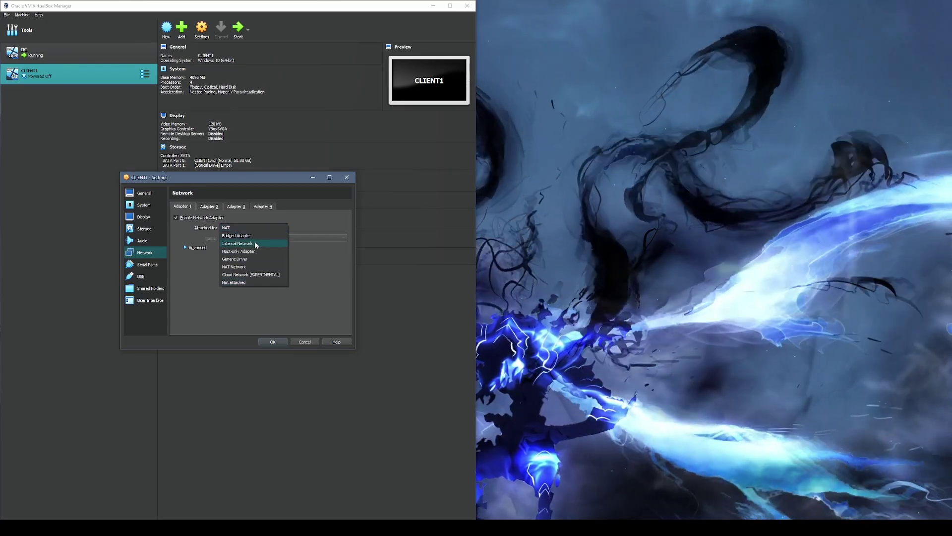
pyautogui.click(257, 243)
pyautogui.press('Return')
pyautogui.doubleClick(78, 83)
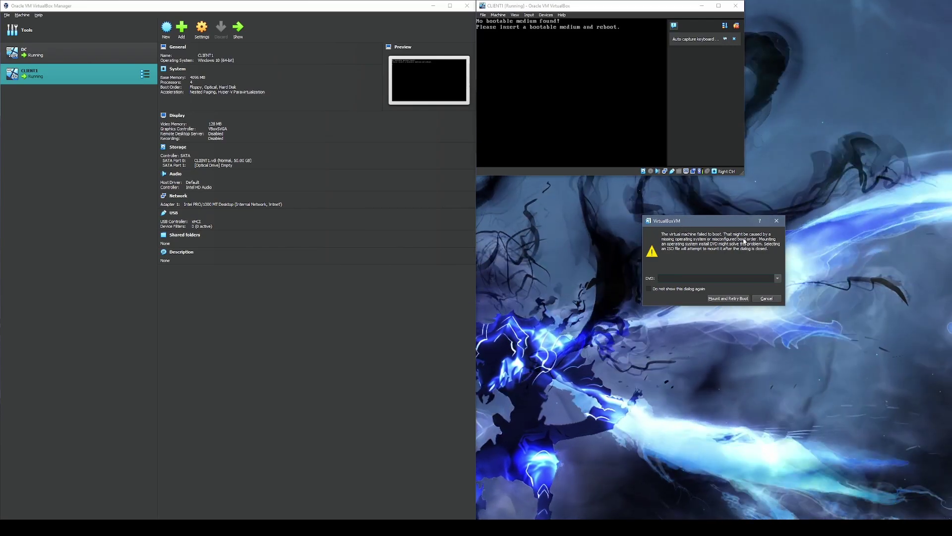
# - Mount Windows 10.iso on CLIENT1 and retry booting from it
pyautogui.click(777, 278)
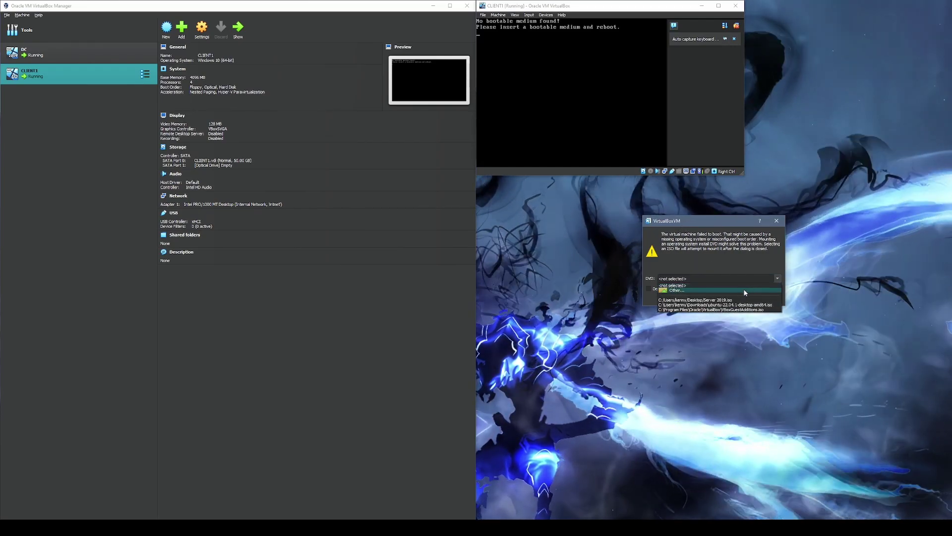
pyautogui.click(739, 287)
pyautogui.click(777, 278)
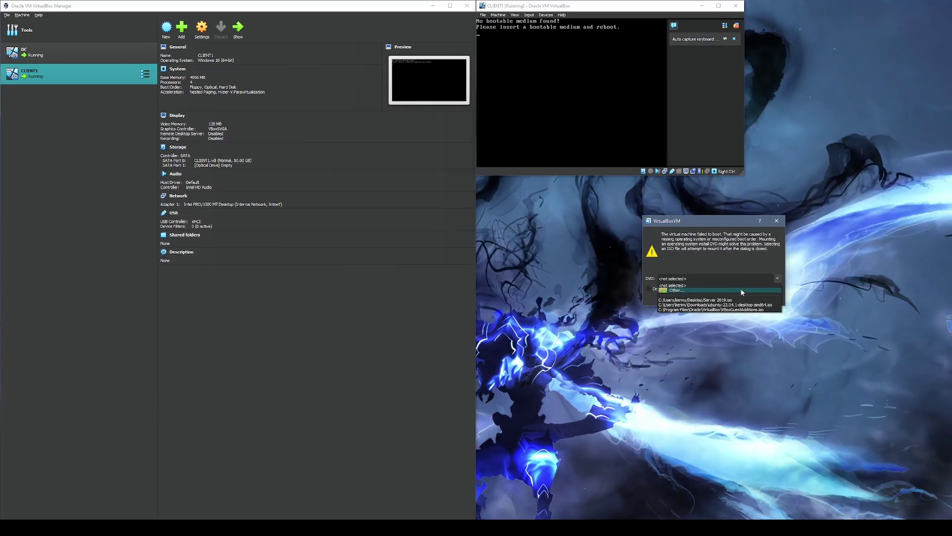
pyautogui.click(740, 287)
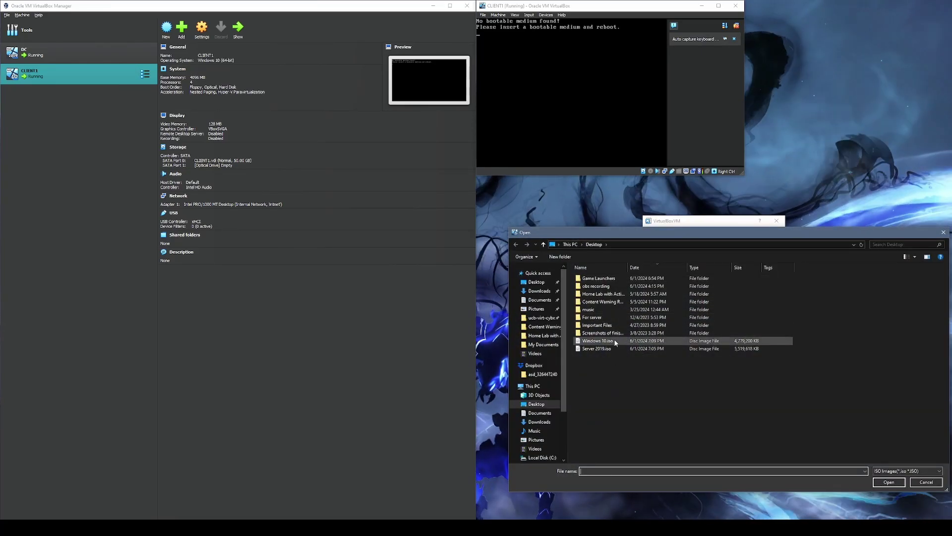
pyautogui.click(601, 340)
pyautogui.click(880, 480)
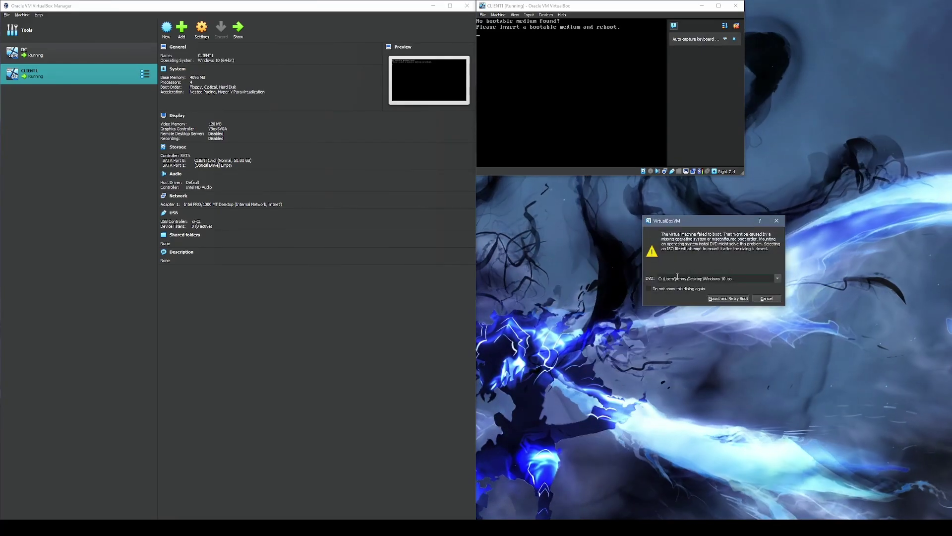
pyautogui.click(720, 297)
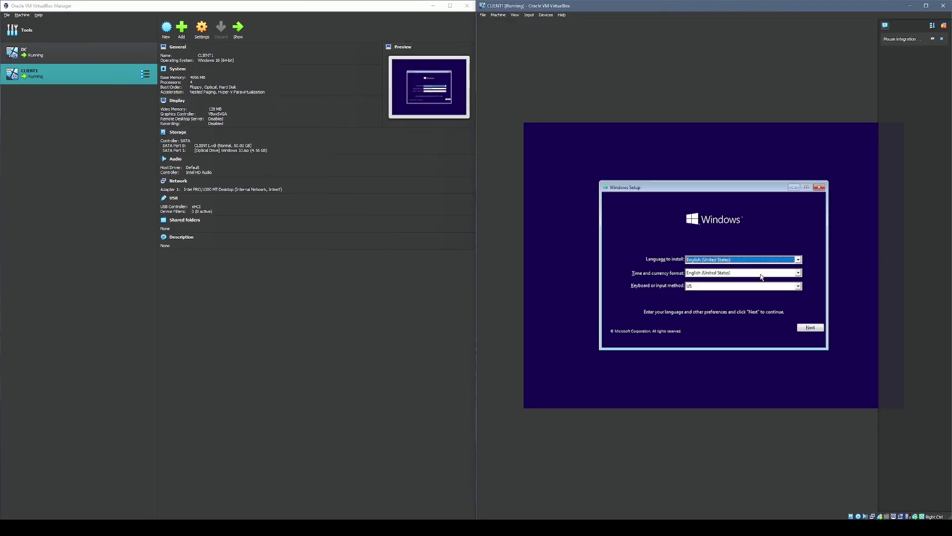
# - Start Windows Setup with default language, no product key, and the Windows 10 Pro edition
pyautogui.click(810, 326)
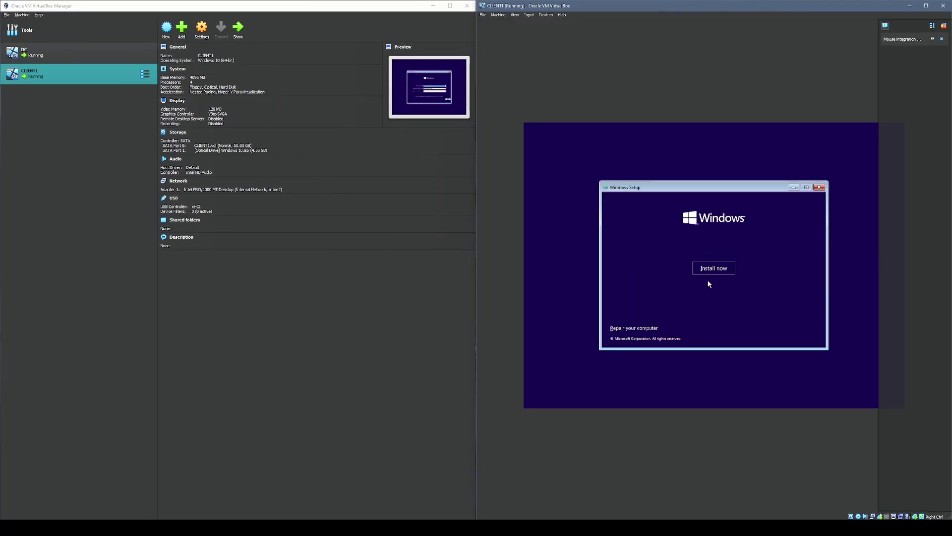
pyautogui.click(713, 267)
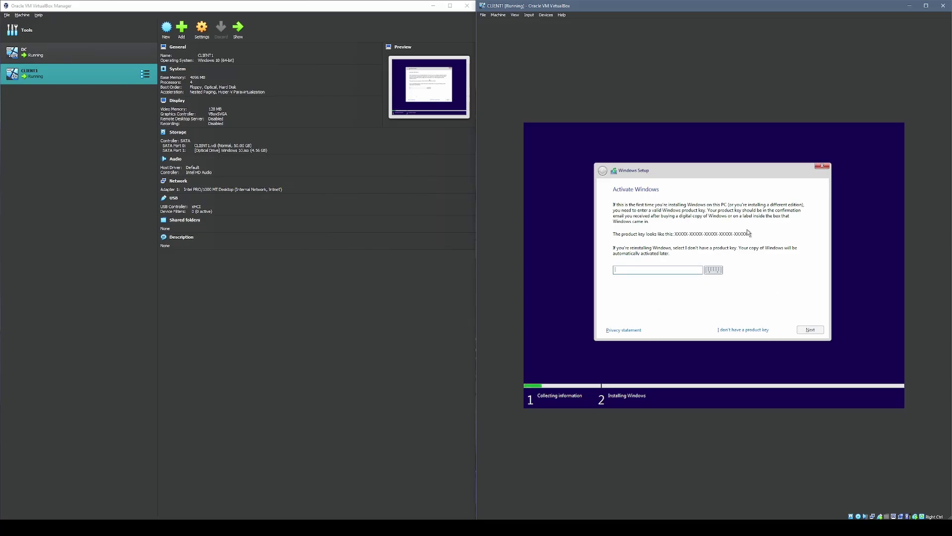
pyautogui.click(744, 330)
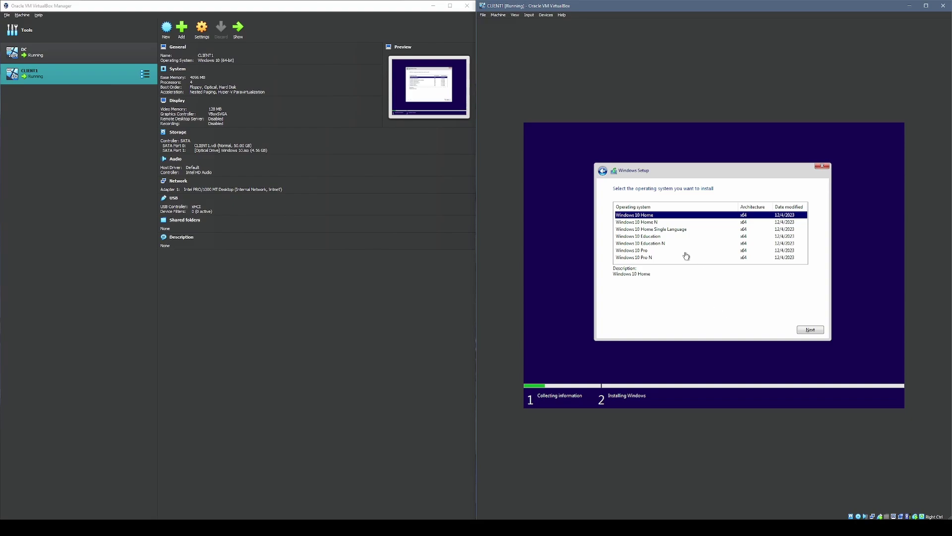
pyautogui.click(664, 230)
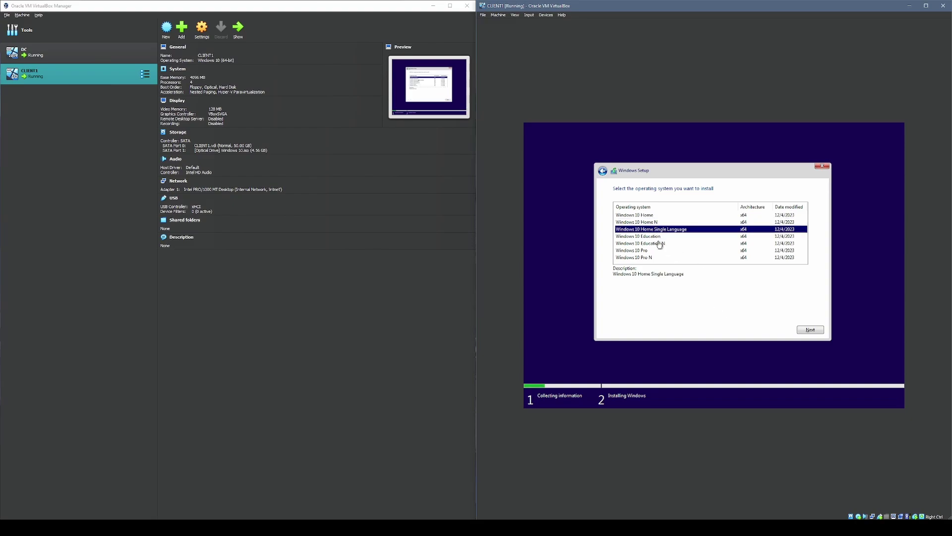
pyautogui.click(654, 250)
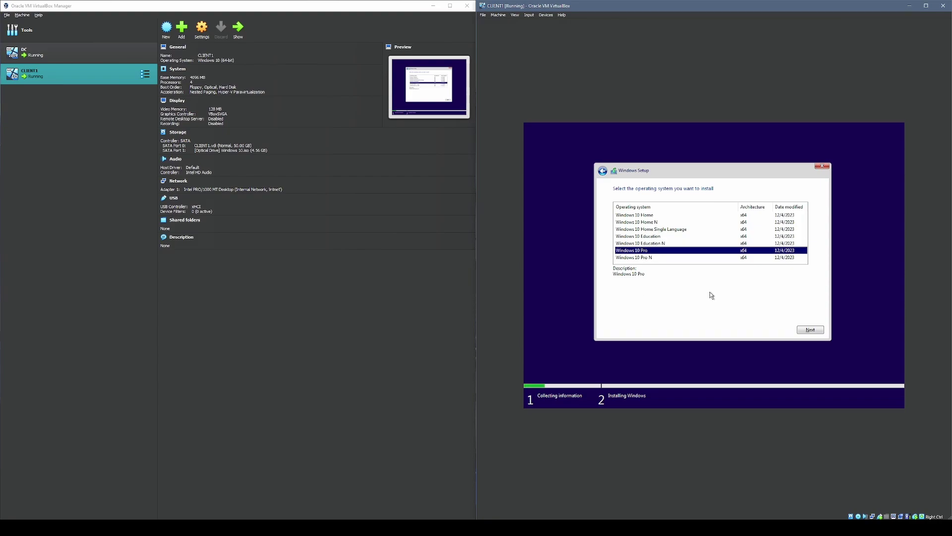
pyautogui.click(810, 329)
# - Accept the license terms and run a custom install onto Drive 0's unallocated space
pyautogui.click(636, 314)
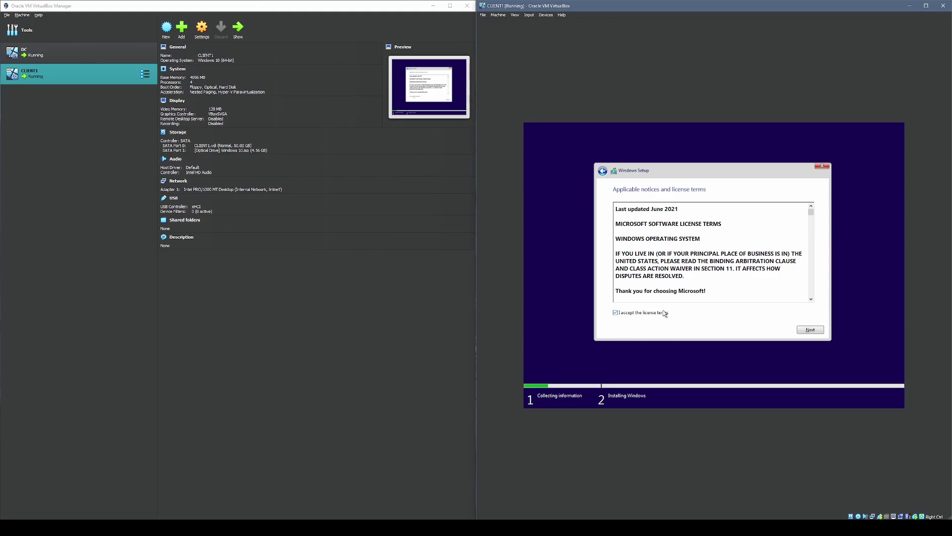
pyautogui.click(818, 331)
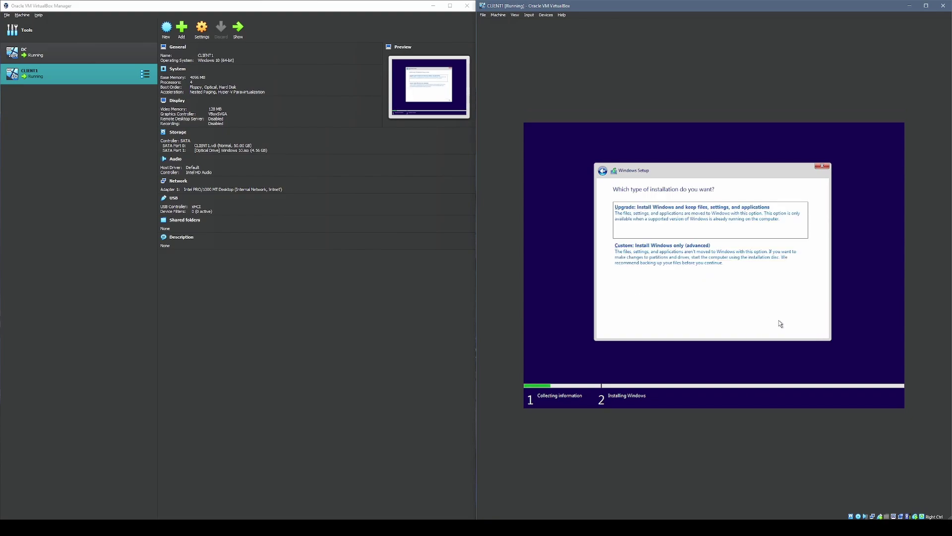
pyautogui.click(693, 268)
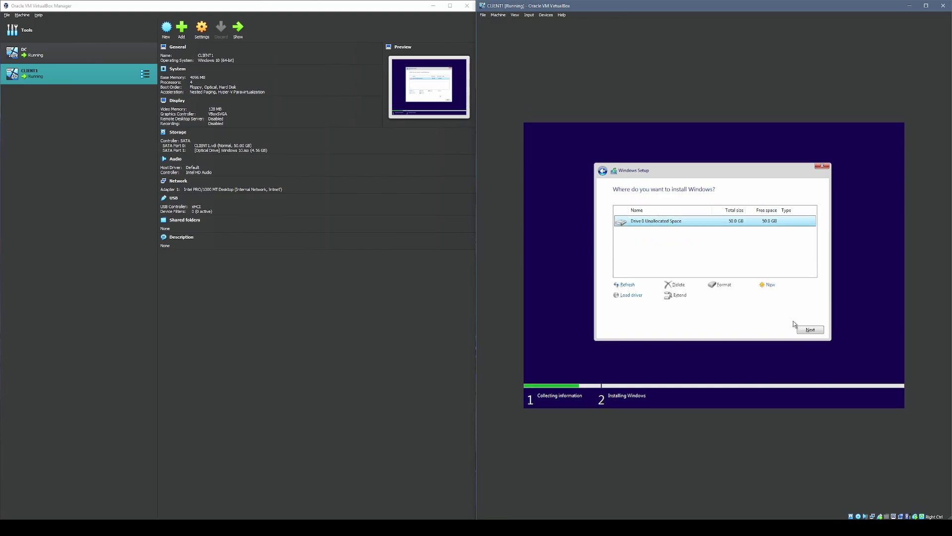
pyautogui.click(809, 330)
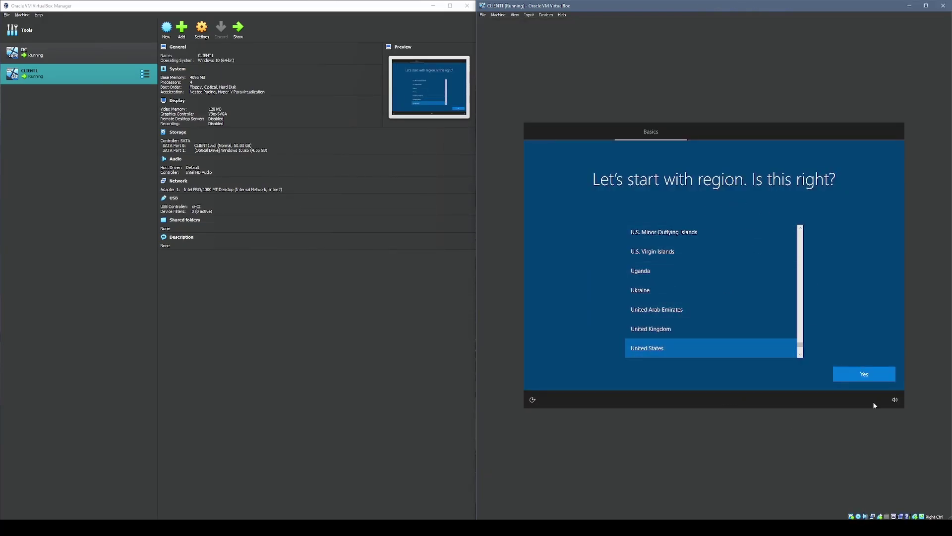
# - Choose United States as the region, no extra keyboard layout, and personal use
pyautogui.click(862, 374)
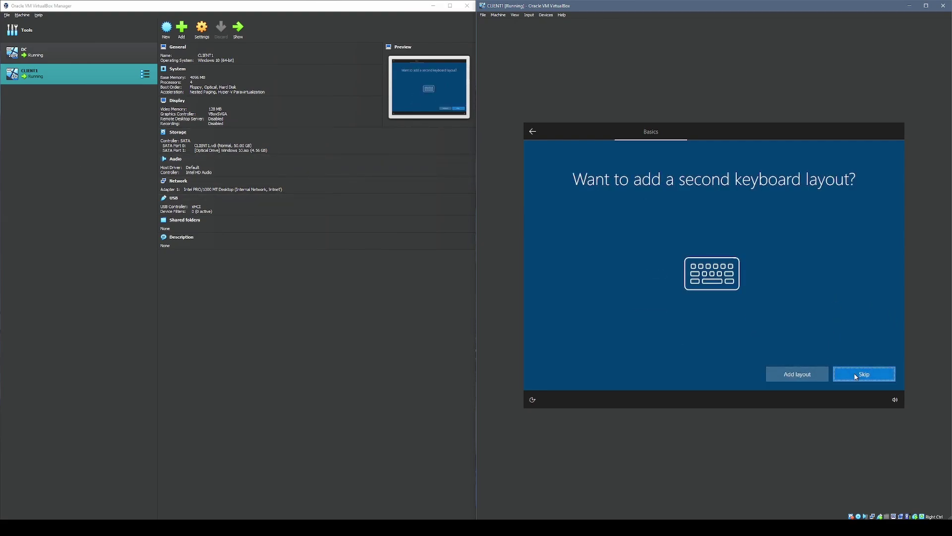
pyautogui.click(856, 376)
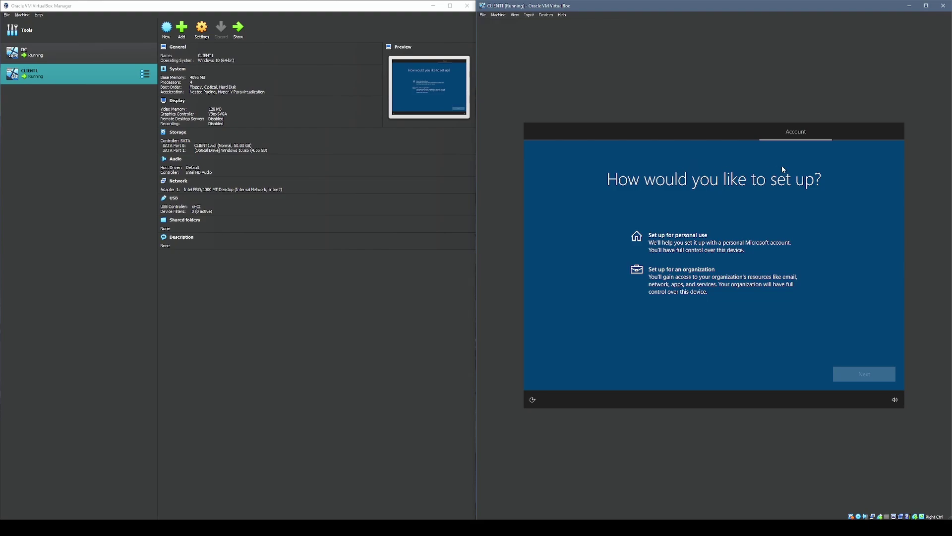
pyautogui.click(718, 228)
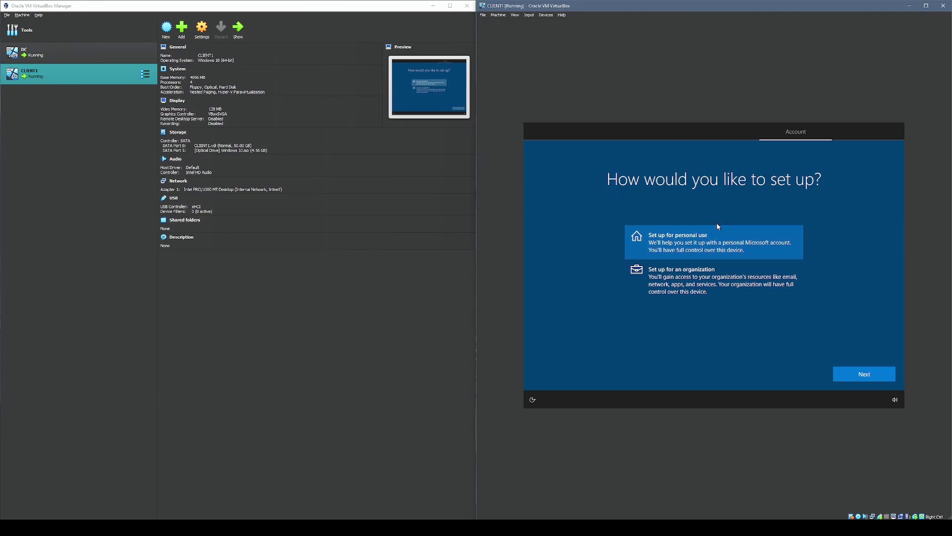
pyautogui.click(860, 375)
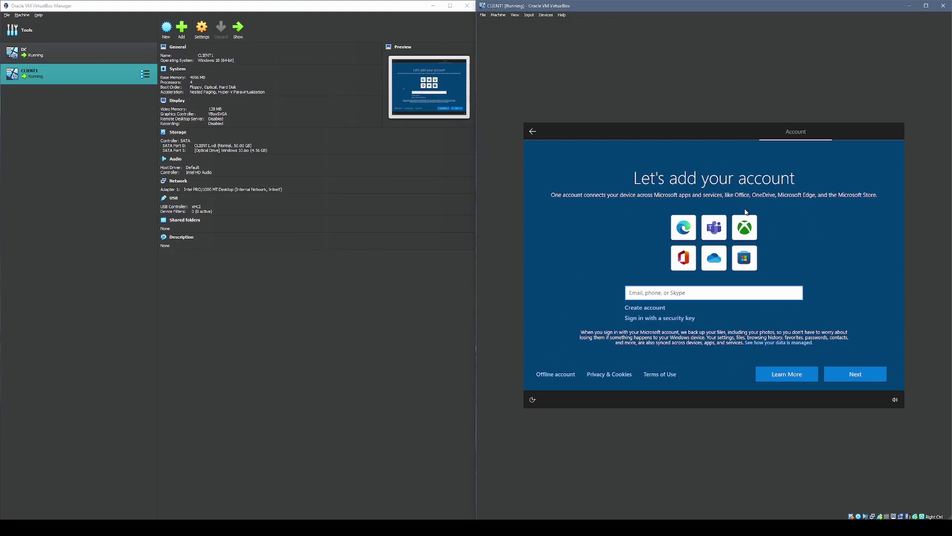
# - Create an offline limited-experience account named user with no password, declining Edge sync
pyautogui.click(553, 374)
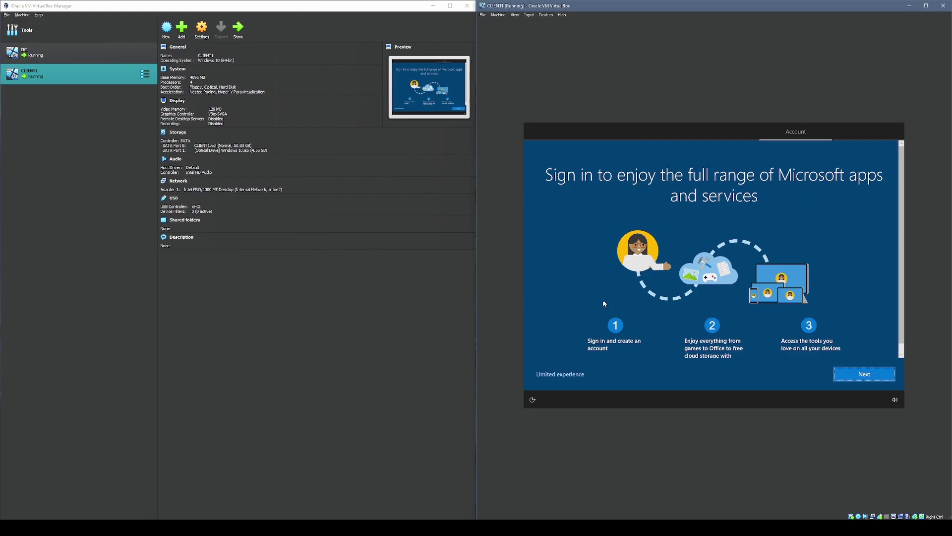
pyautogui.click(560, 378)
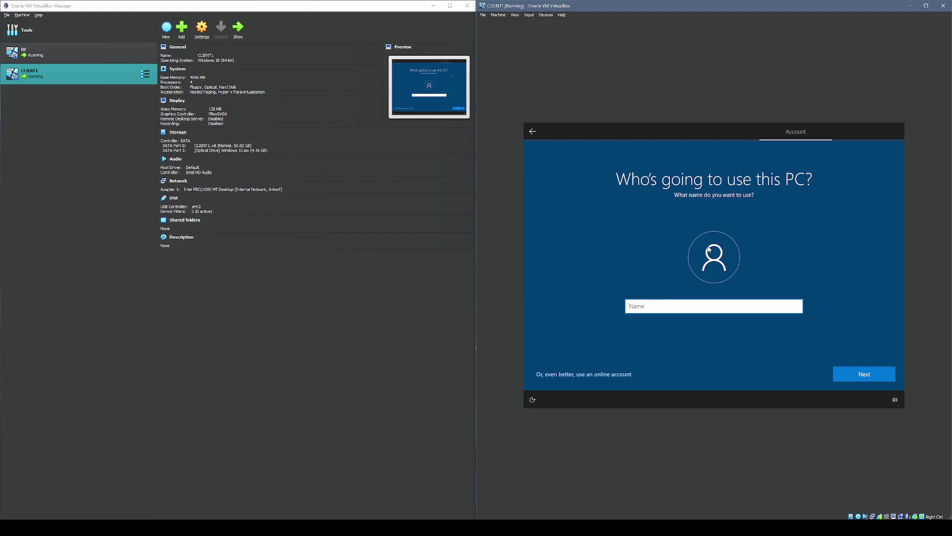
pyautogui.press('Return')
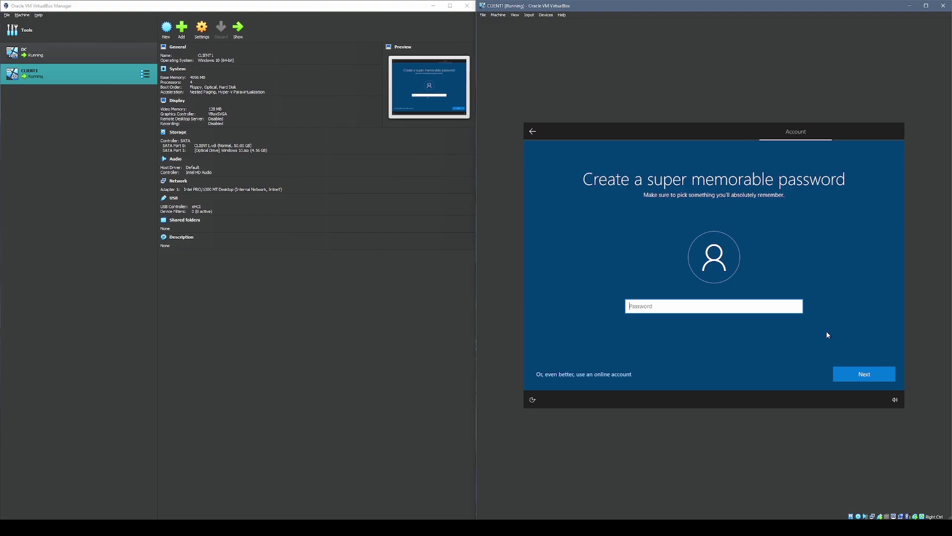
pyautogui.click(873, 373)
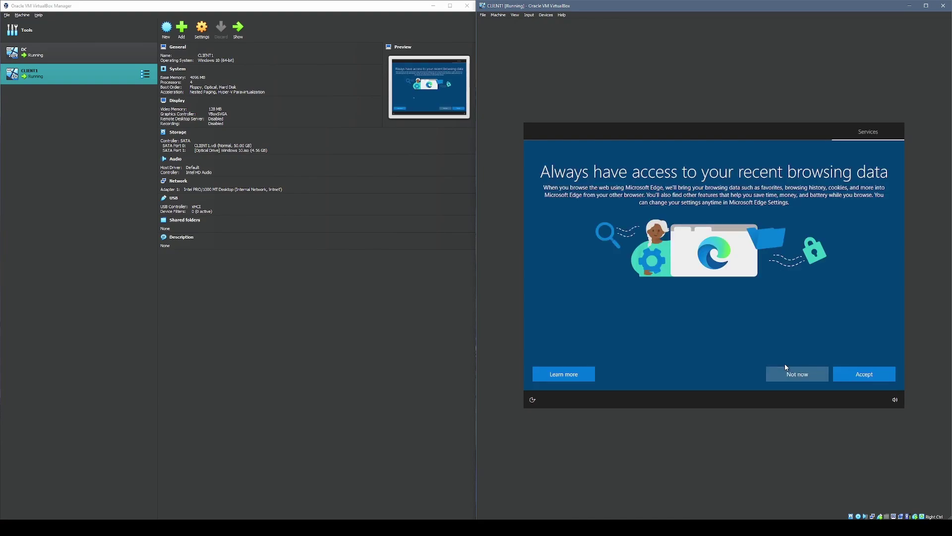
pyautogui.click(785, 376)
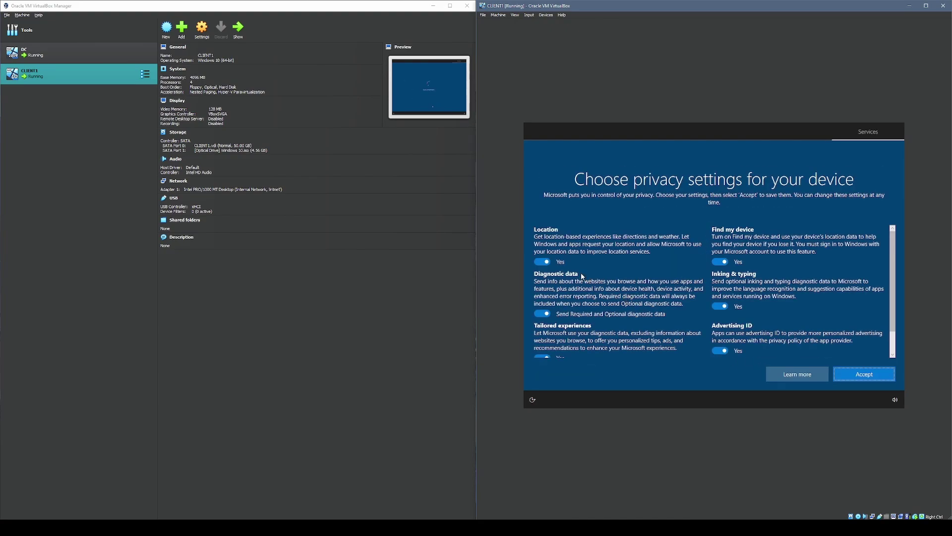
# - Turn off the optional privacy settings, accept them, and skip experience customization
pyautogui.scroll(-1, 560, 289)
pyautogui.click(560, 289)
pyautogui.click(542, 331)
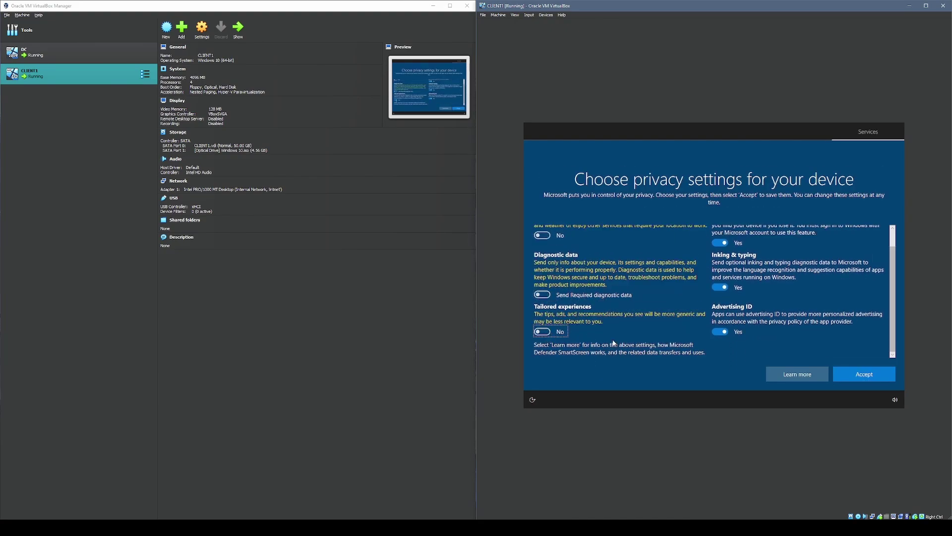
pyautogui.click(720, 331)
pyautogui.click(720, 287)
pyautogui.click(720, 243)
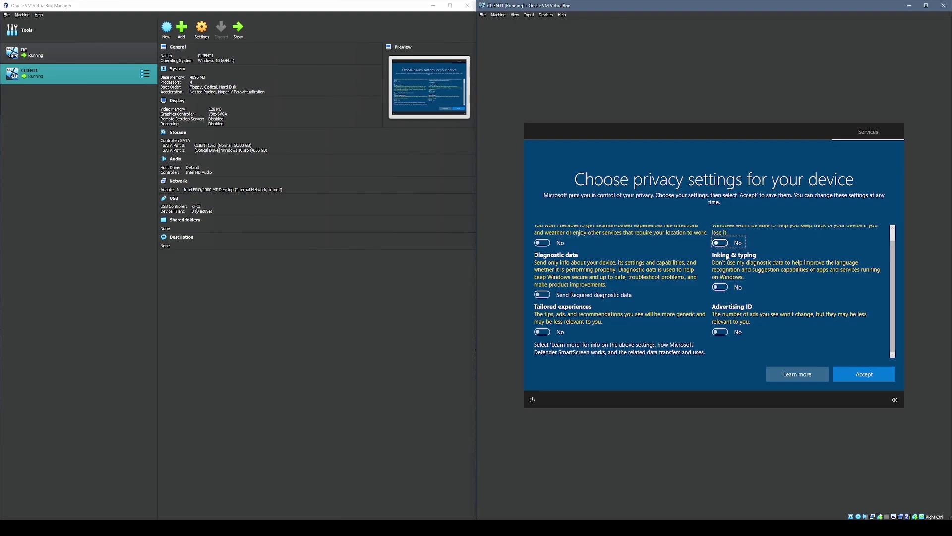
pyautogui.press('Return')
pyautogui.click(815, 377)
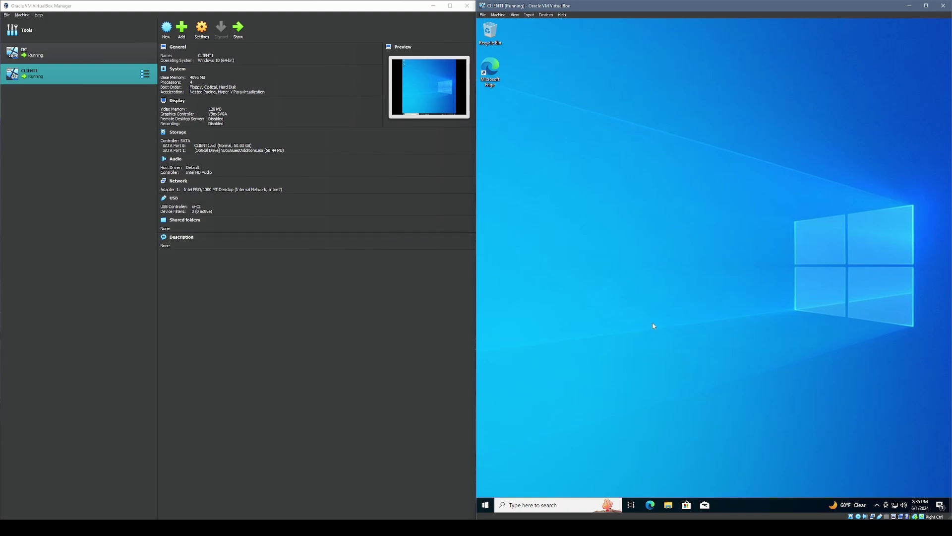
# - Reach the Computer Name/Domain Changes dialog via System About's advanced name settings
pyautogui.moveTo(692, 172); pyautogui.dragTo(665, 292)
pyautogui.moveTo(735, 170); pyautogui.dragTo(634, 228)
pyautogui.press('super+x')
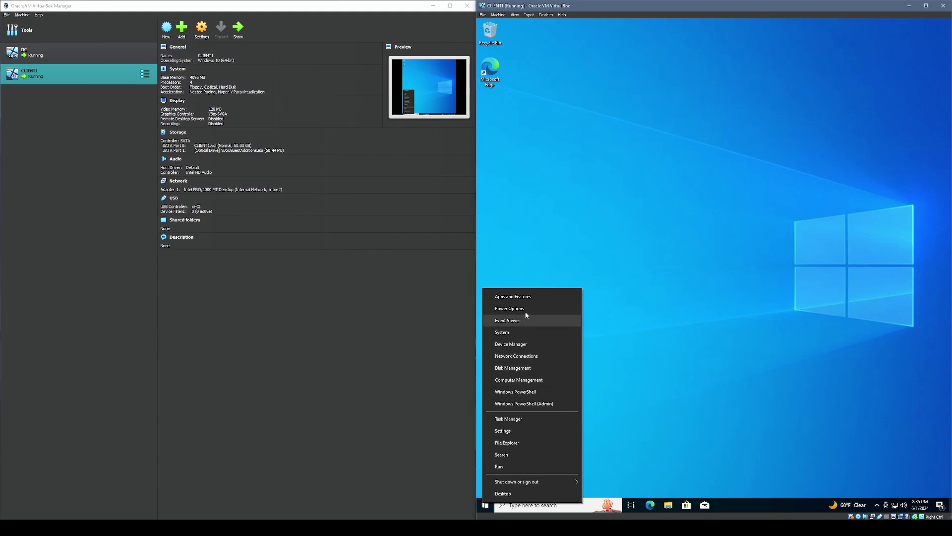
pyautogui.click(532, 332)
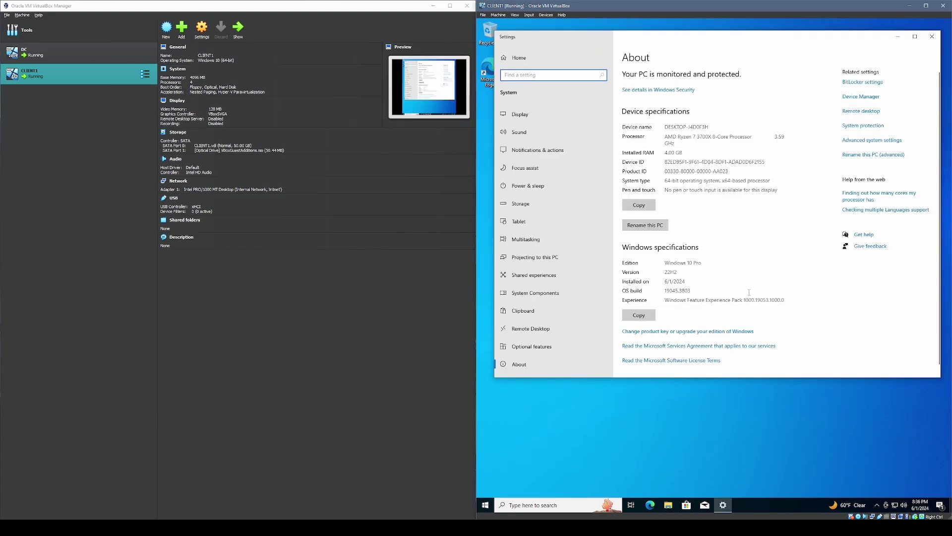
pyautogui.click(644, 226)
pyautogui.moveTo(708, 38); pyautogui.dragTo(706, 37)
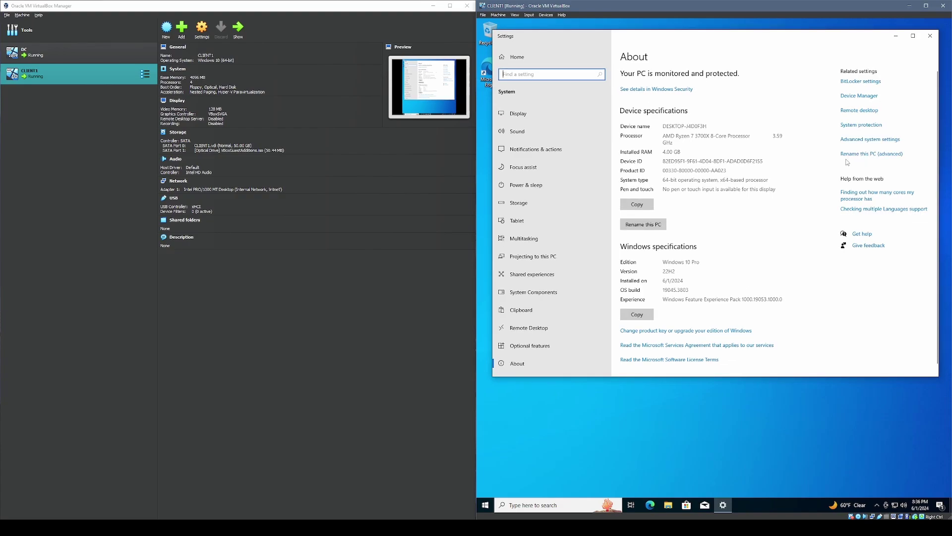
pyautogui.click(891, 157)
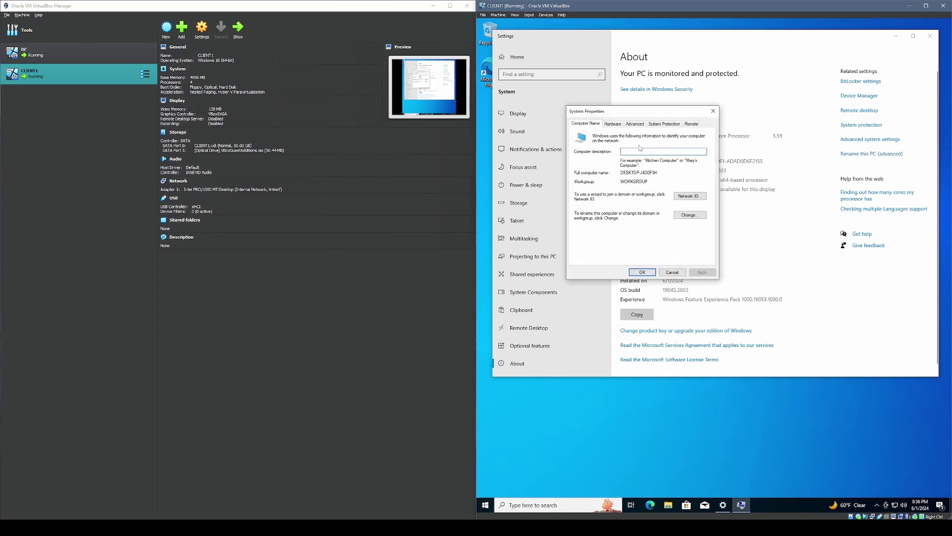
pyautogui.click(689, 215)
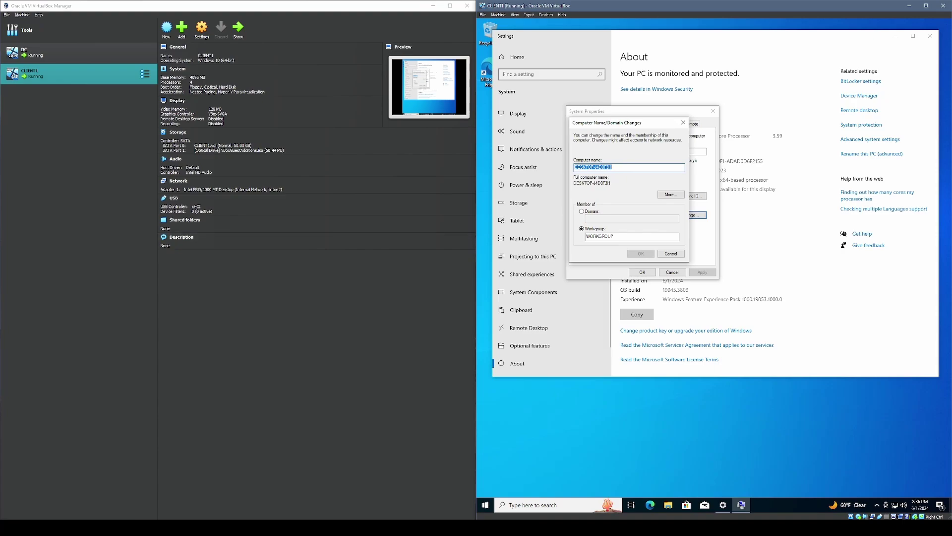
# - Rename the computer to CLIENT1, make it a member of domain mydomain.com, and submit
pyautogui.click(619, 168)
pyautogui.hotkey('ctrl', 'a')
pyautogui.press('BackSpace')
pyautogui.write('CLIENT')
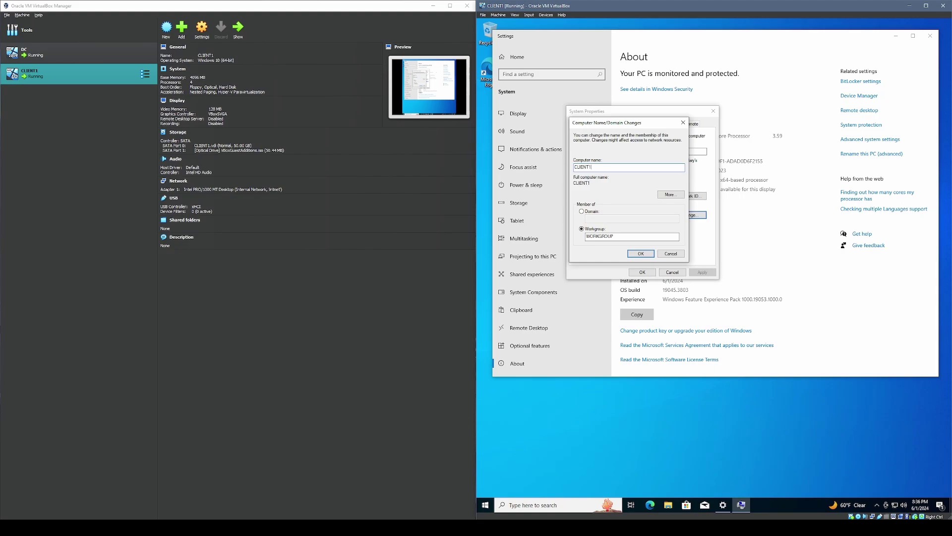
pyautogui.click(587, 214)
pyautogui.click(599, 216)
pyautogui.write('mydomain.com')
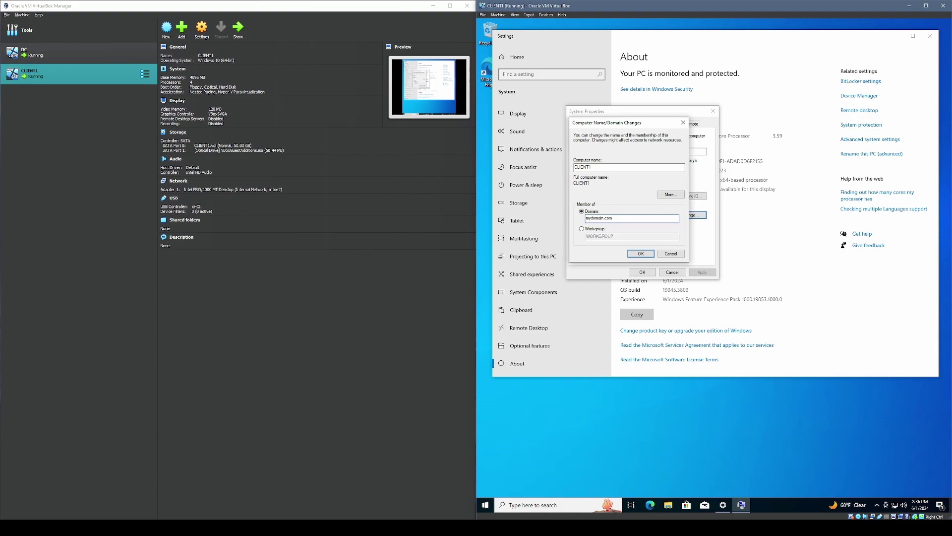
pyautogui.click(641, 254)
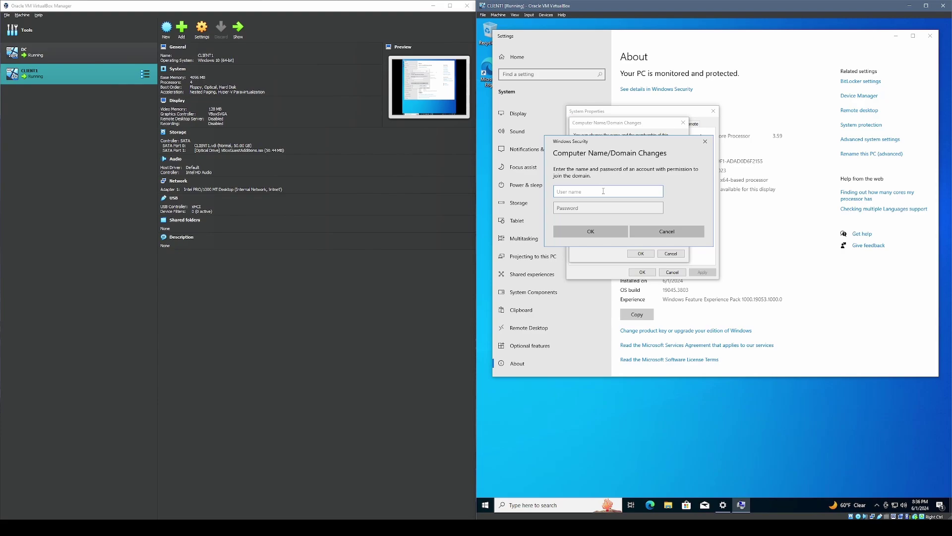
# - Enter an authorised domain account's user name and password and submit them
pyautogui.write('a-kho')
pyautogui.press('Tab')
pyautogui.write('Pa$$w0')
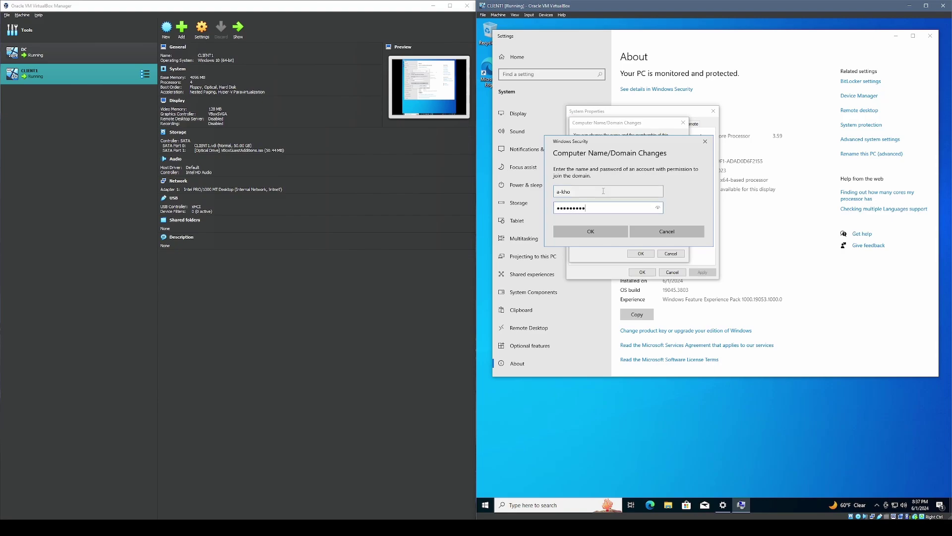
pyautogui.hotkey('shift', 'Tab')
pyautogui.press('BackSpace')
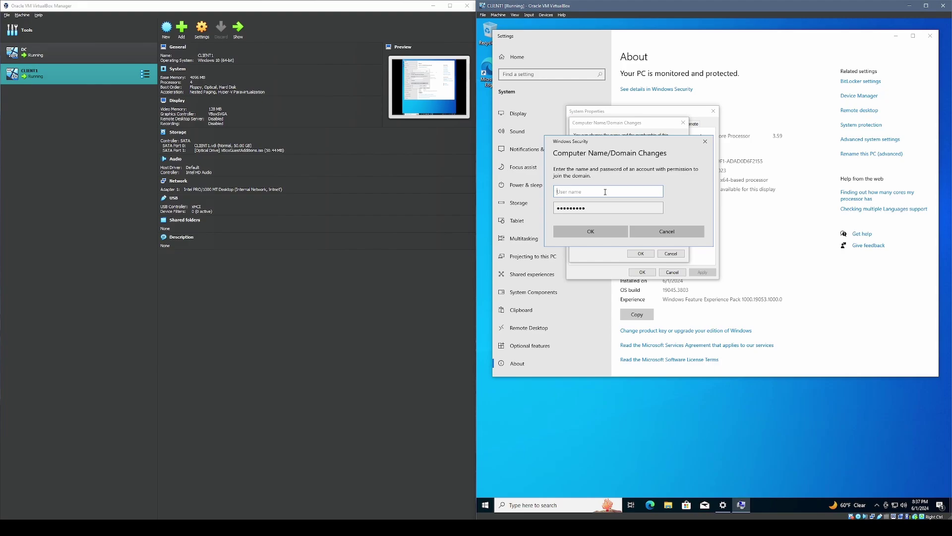
pyautogui.write('khop')
pyautogui.press('BackSpace')
pyautogui.press('BackSpace')
pyautogui.press('BackSpace')
pyautogui.write('kho')
pyautogui.press('Tab')
pyautogui.write('P')
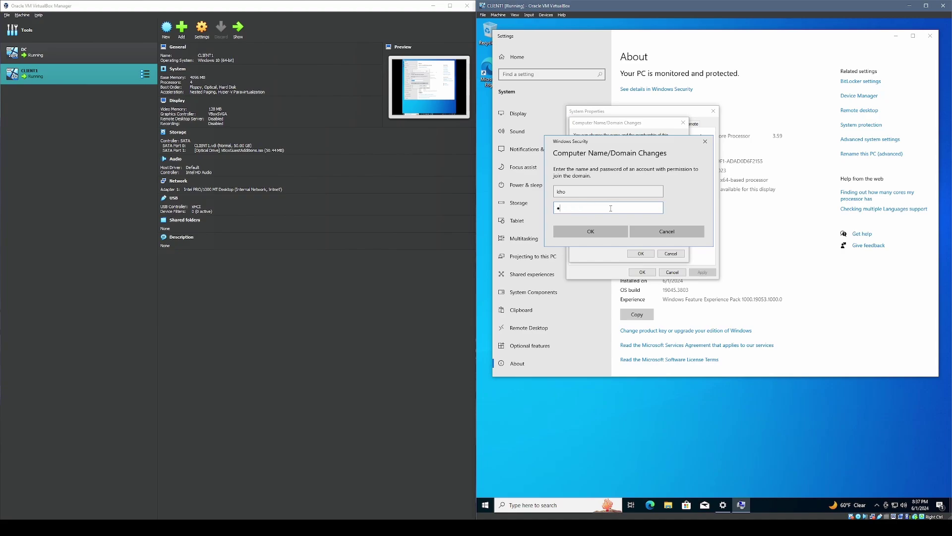
pyautogui.write('a$$w0rd!')
pyautogui.press('Return')
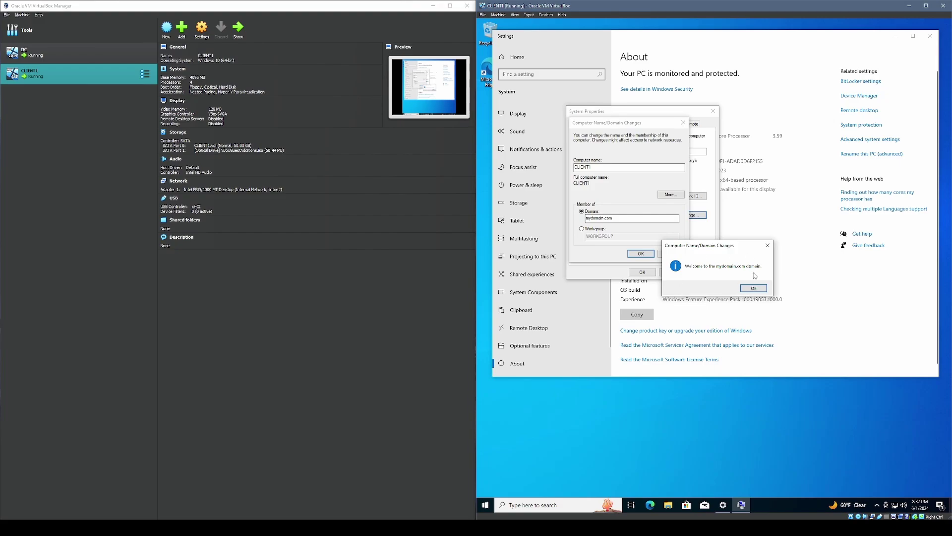
# - Acknowledge the mydomain.com welcome and restart notices, then restart CLIENT1
pyautogui.click(753, 288)
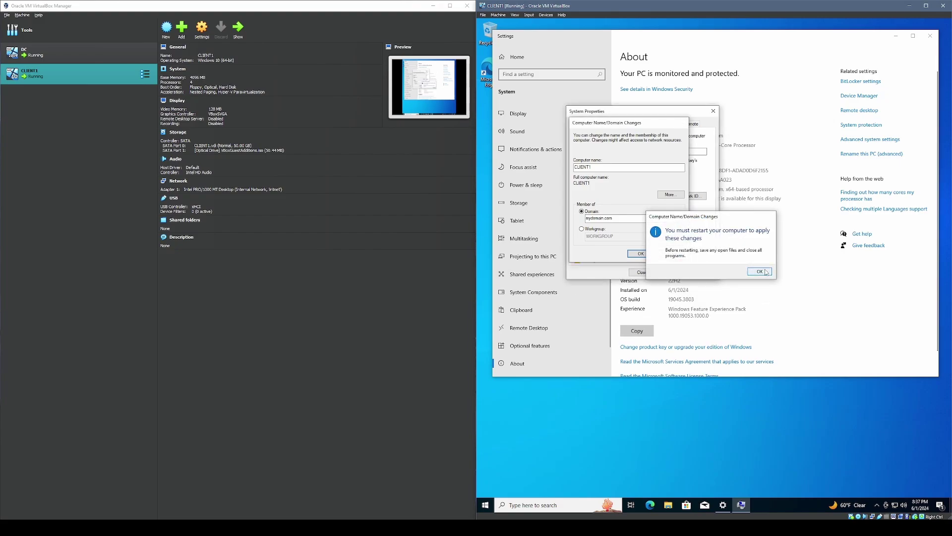
pyautogui.click(766, 272)
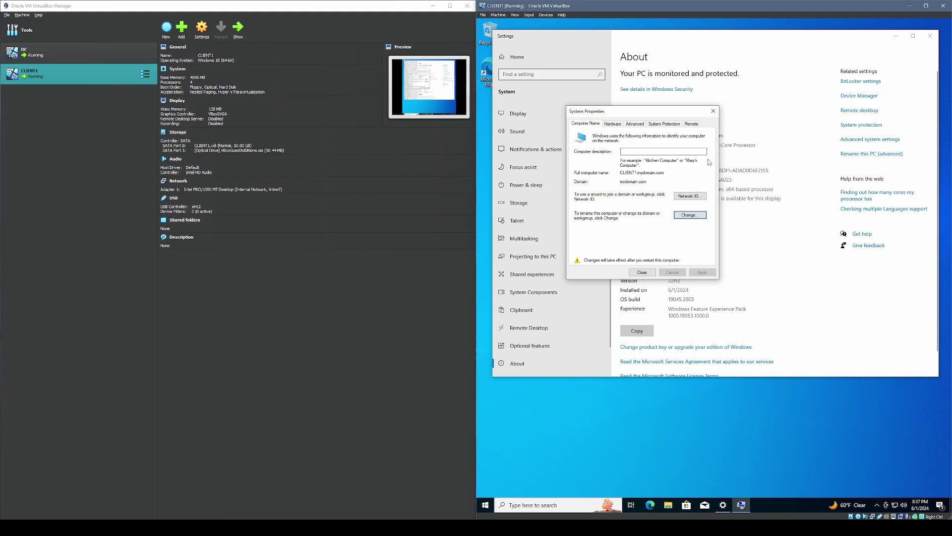
pyautogui.click(642, 271)
pyautogui.click(714, 268)
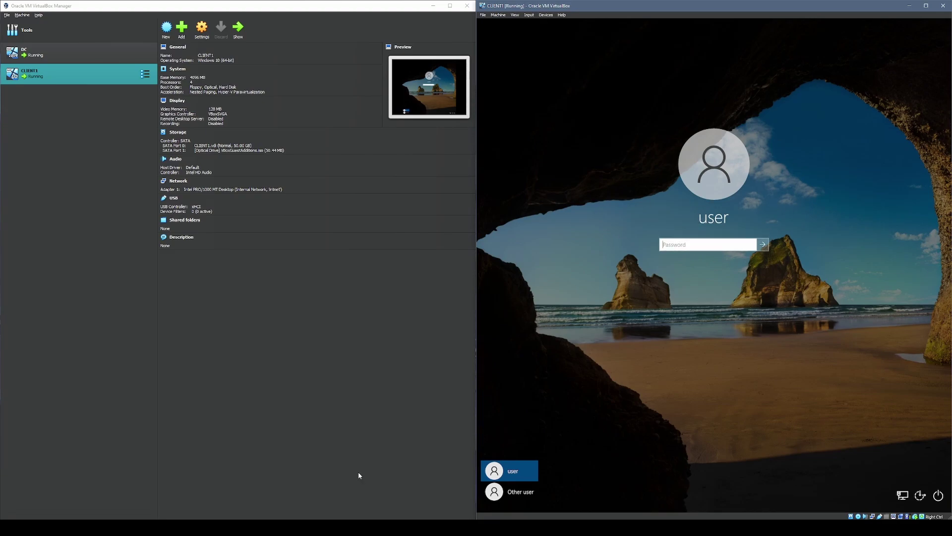
# - Bring the DC virtual machine forward and enter its sign-in password after Ctrl+Alt+Delete
pyautogui.moveTo(244, 526)
pyautogui.click(244, 494)
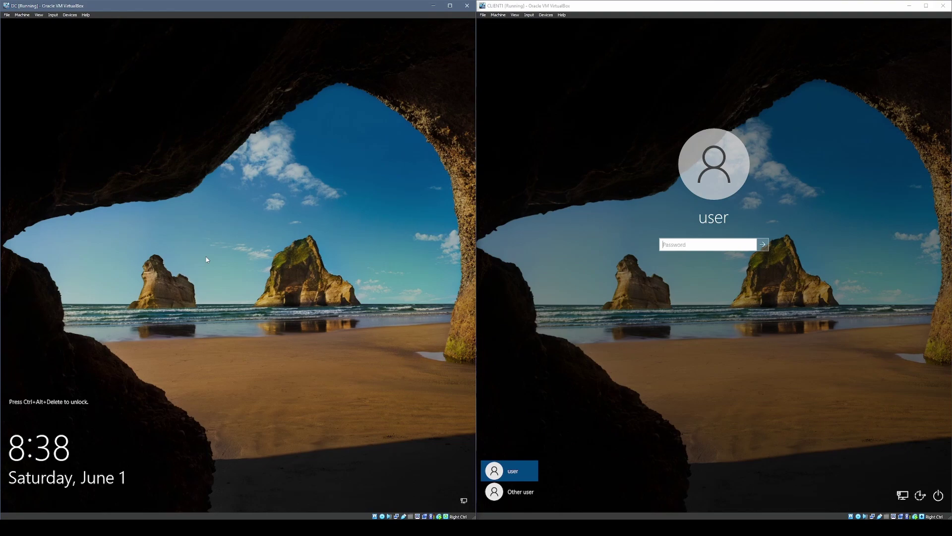
pyautogui.hotkey('ctrl', 'alt', 'Delete')
pyautogui.write('•••••')
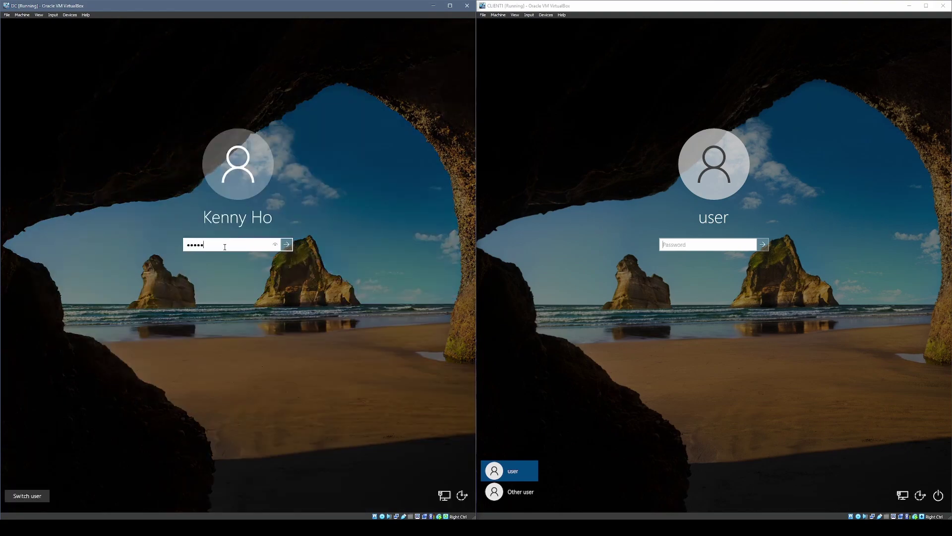
pyautogui.write('•••••')
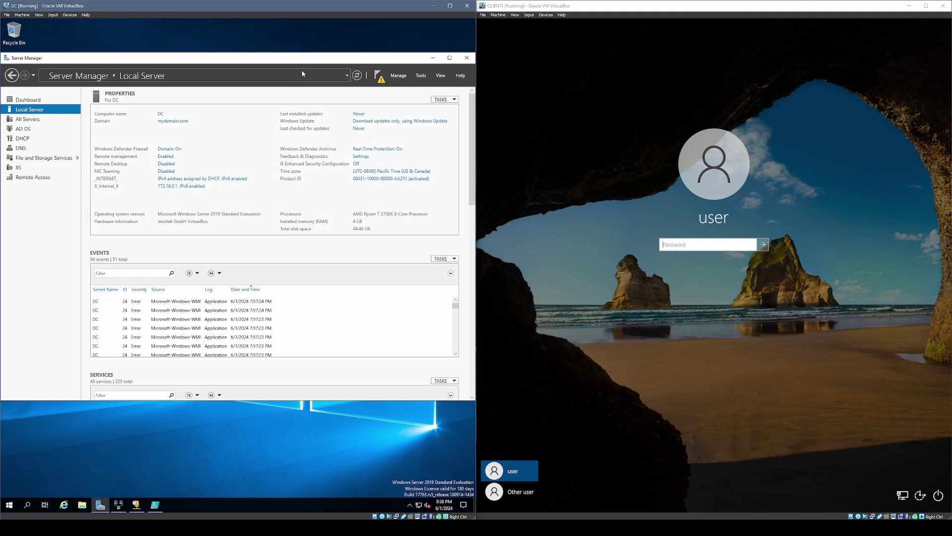
# - Enlarge the DHCP console and confirm CLIENT1 holds the 172.16.0.100 address lease
pyautogui.moveTo(246, 193); pyautogui.dragTo(398, 365)
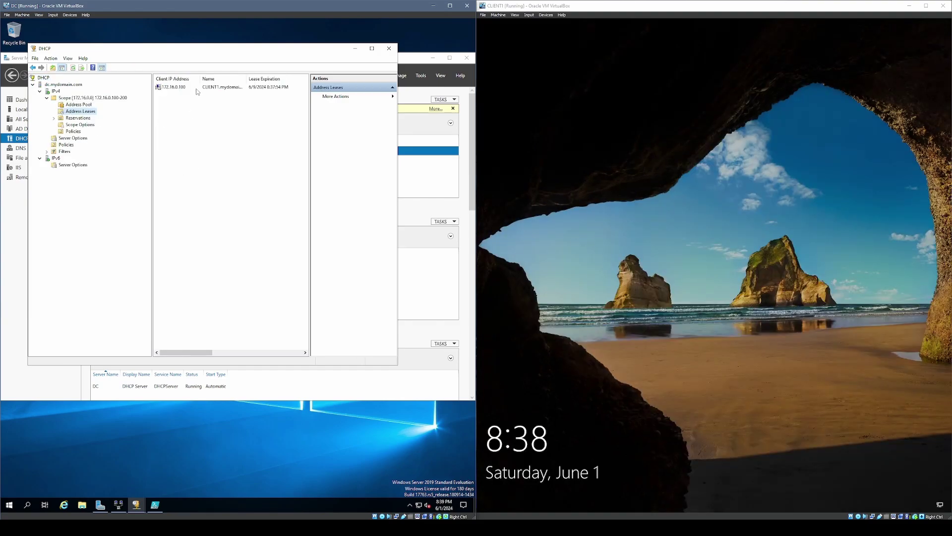
pyautogui.click(196, 88)
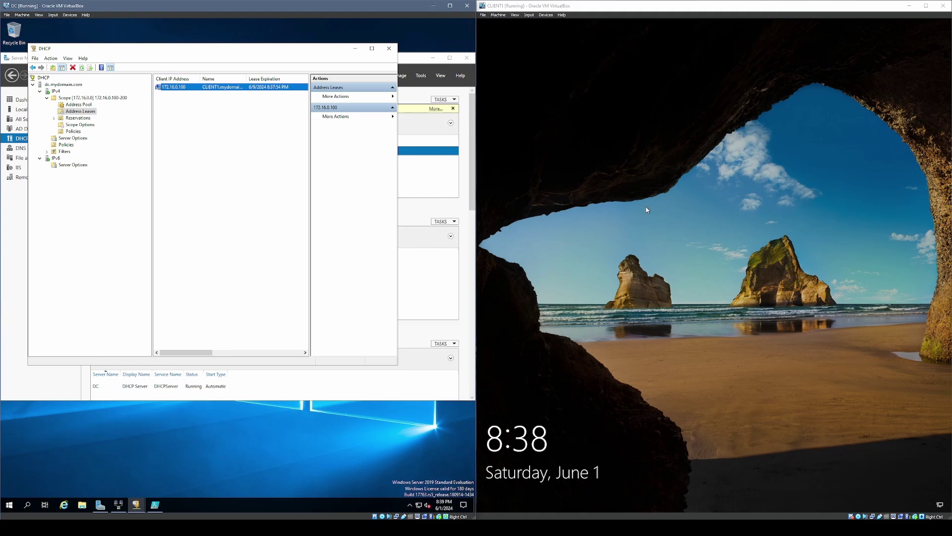
pyautogui.click(179, 118)
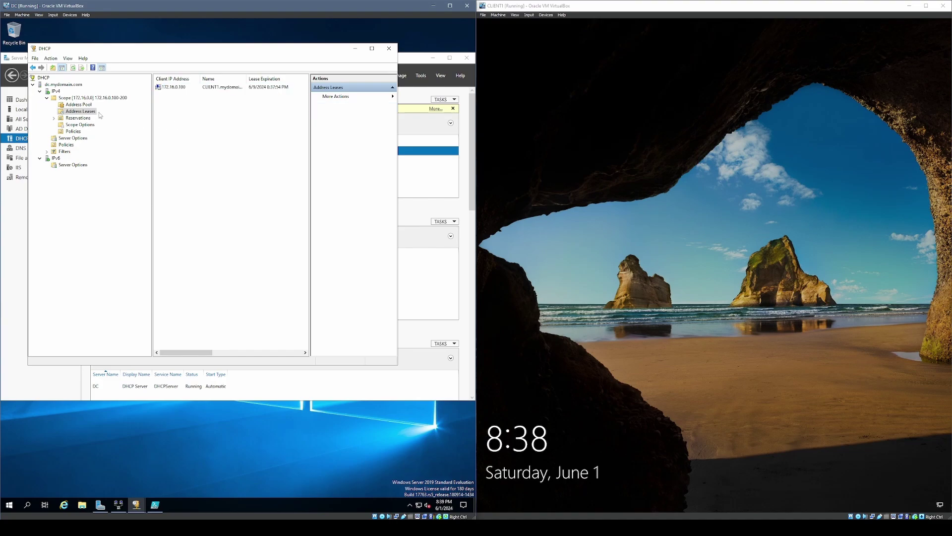
pyautogui.click(166, 88)
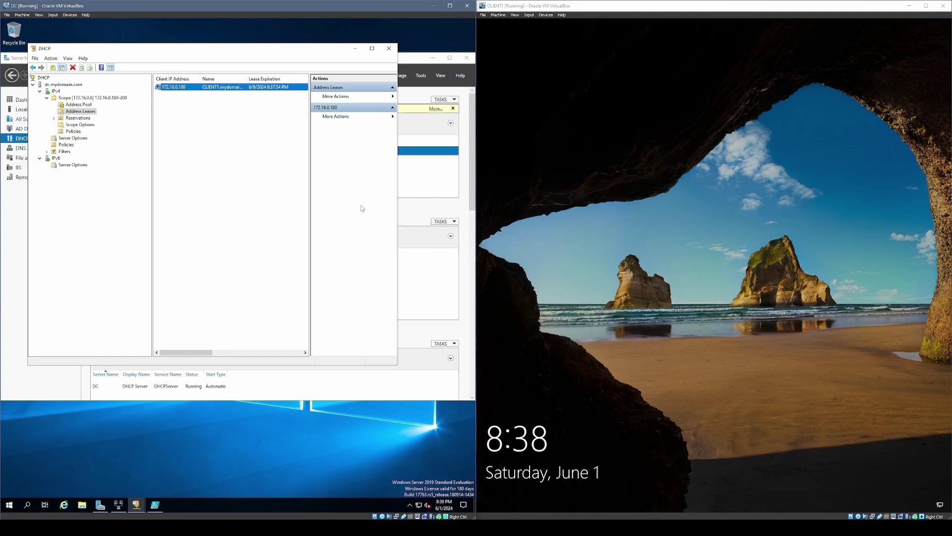
# - Launch Active Directory Users and Computers from the Server Manager Tools menu
pyautogui.click(355, 48)
pyautogui.click(421, 76)
pyautogui.click(389, 119)
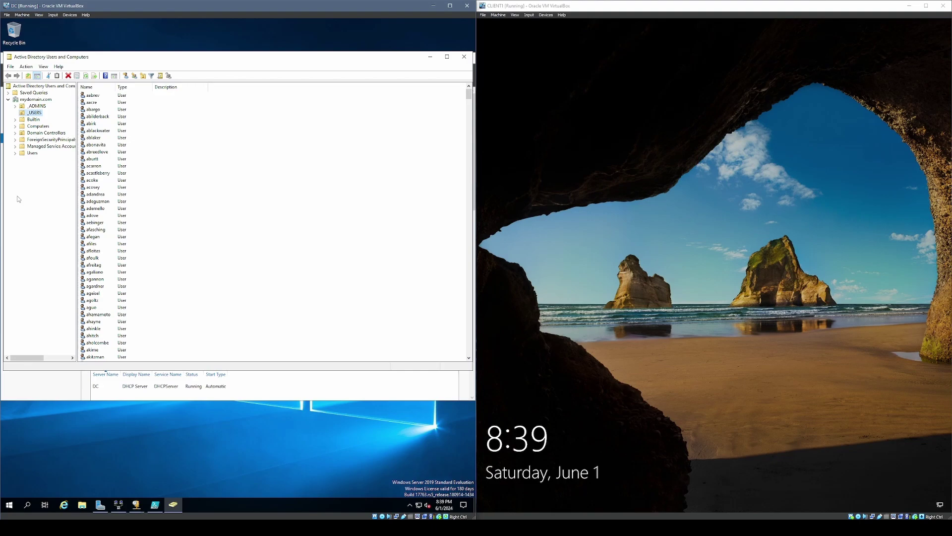
# - Find CLIENT1 in the Computers container, inspect its actions without deleting, then wake CLIENT1
pyautogui.click(38, 126)
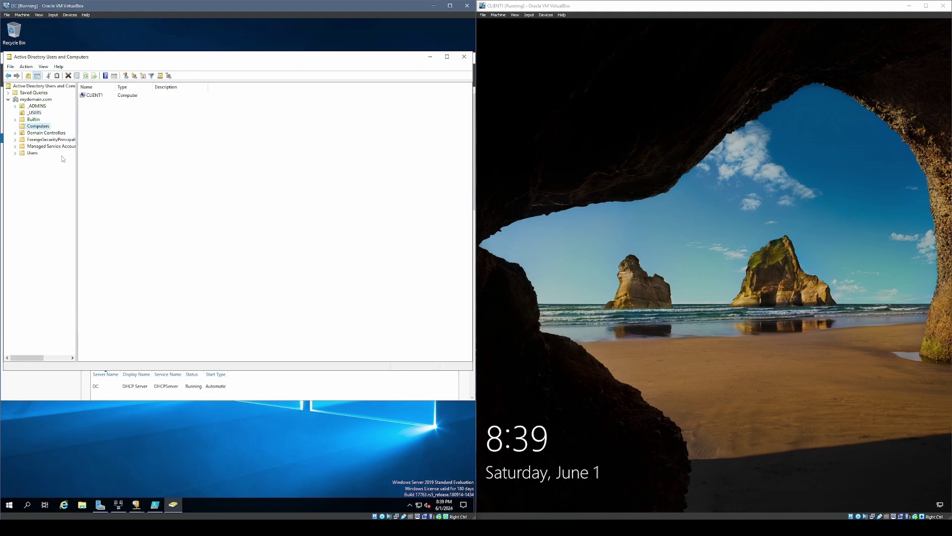
pyautogui.click(119, 96)
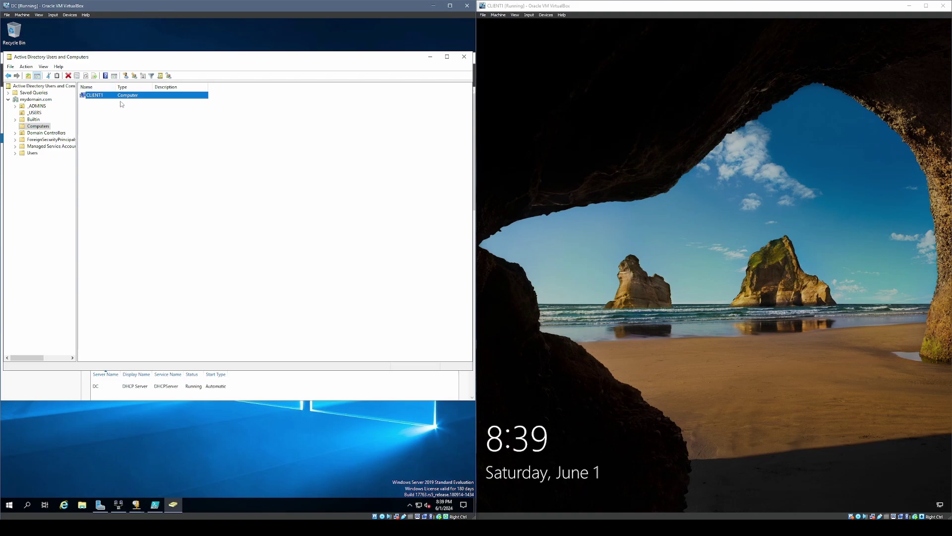
pyautogui.click(282, 180)
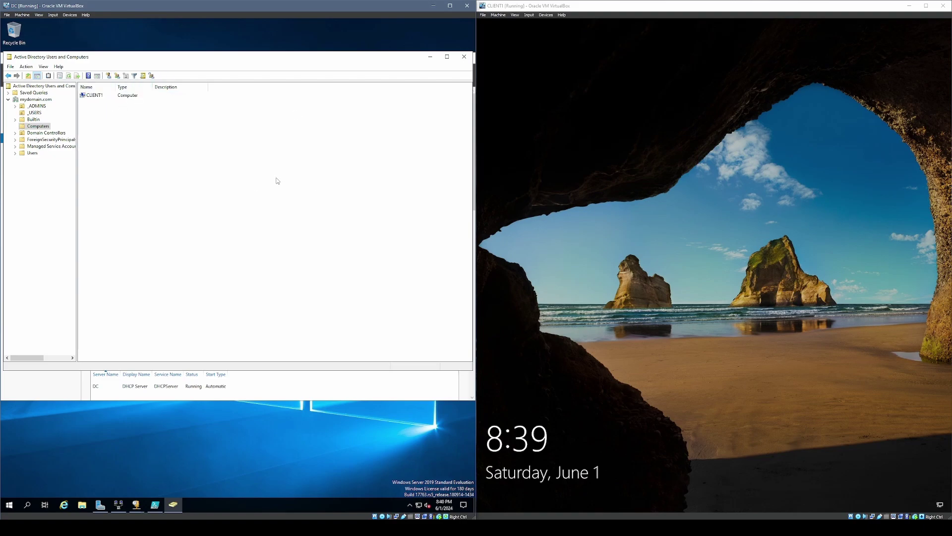
pyautogui.click(127, 97)
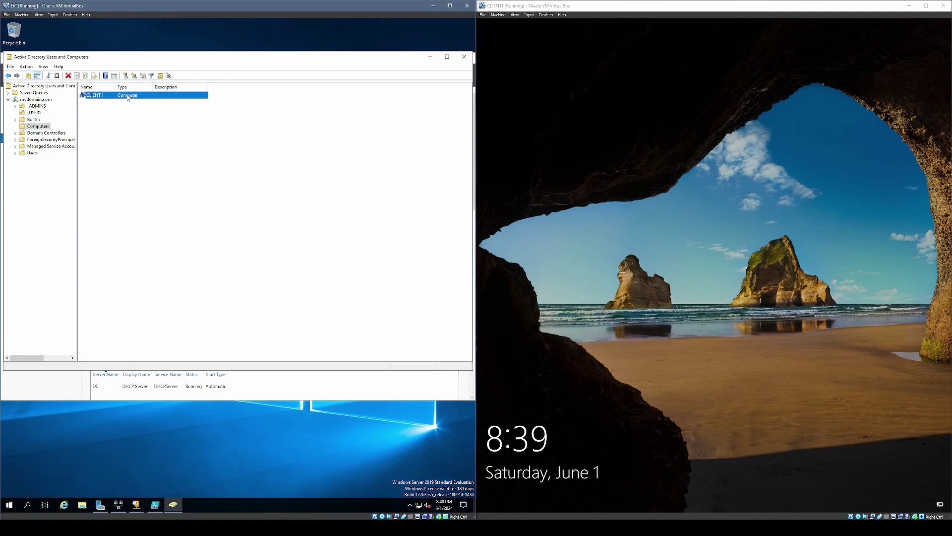
pyautogui.rightClick(135, 96)
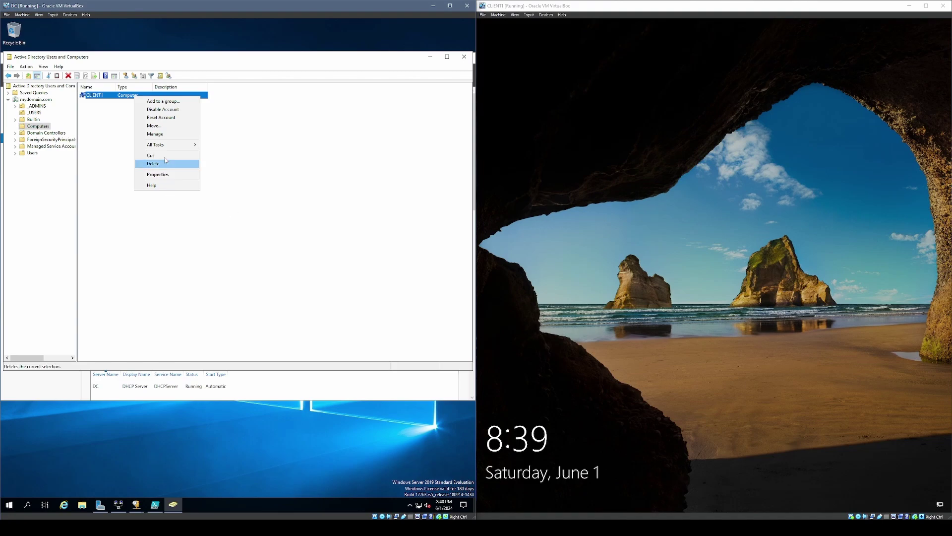
pyautogui.click(311, 199)
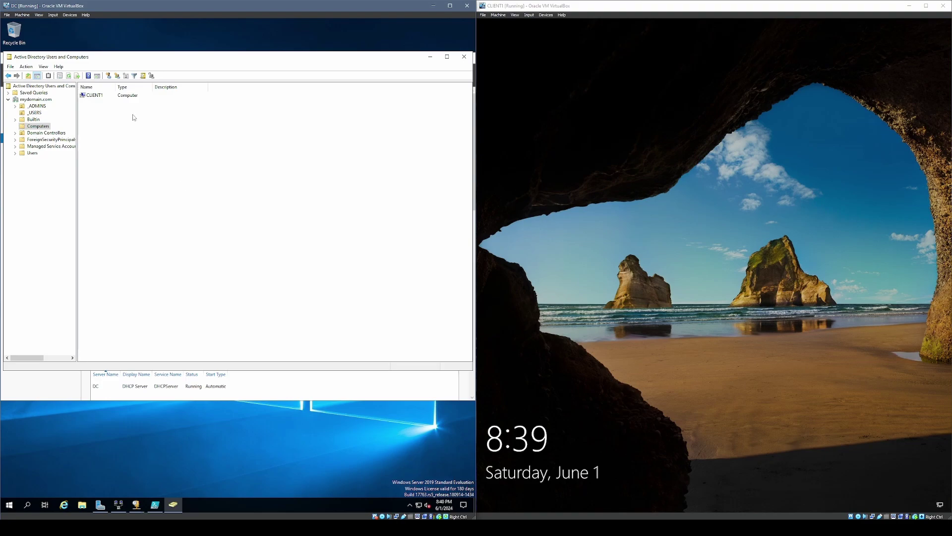
pyautogui.click(135, 98)
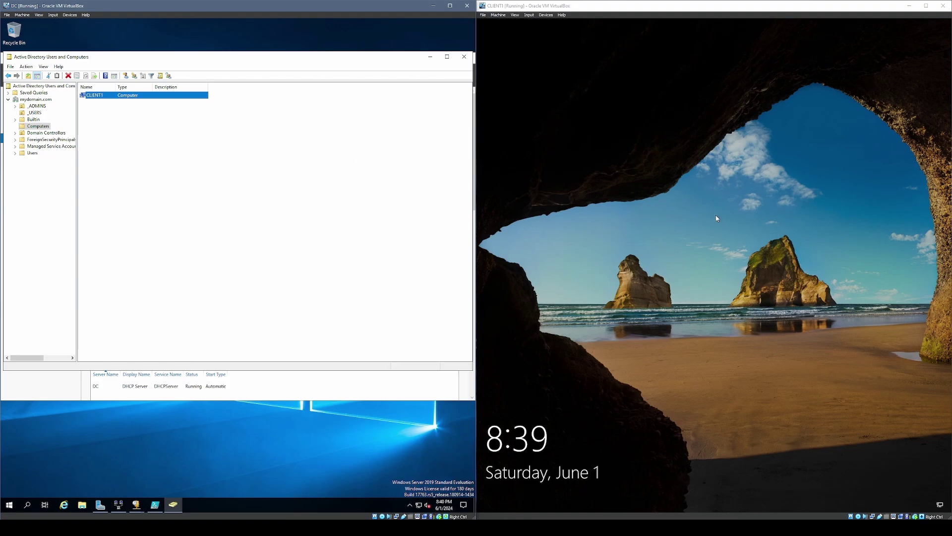
pyautogui.click(672, 255)
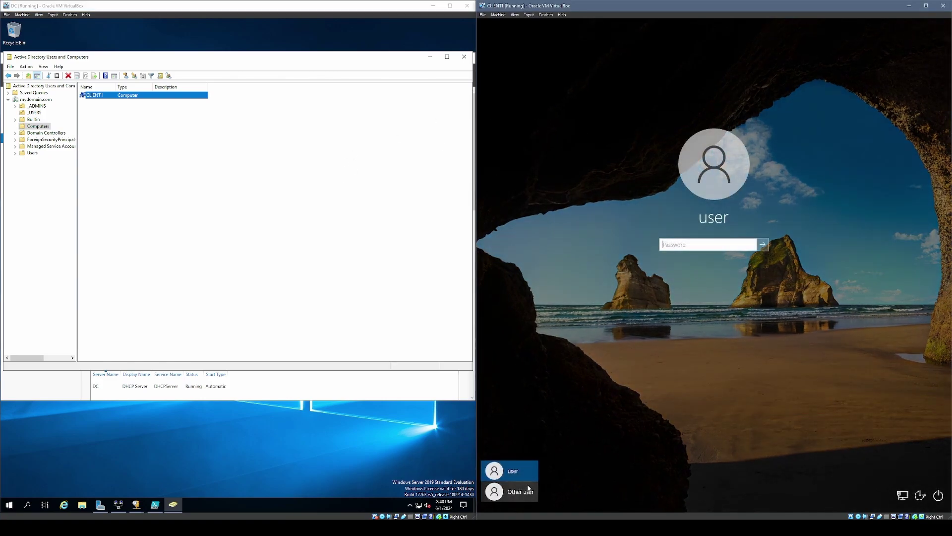
# - Sign in to CLIENT1 as Other user with a _USERS domain account name and its password
pyautogui.click(525, 493)
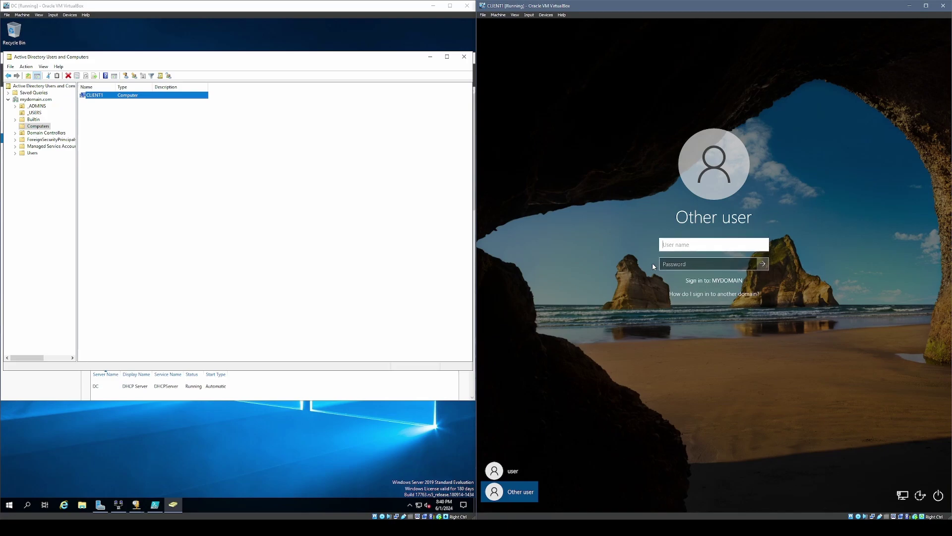
pyautogui.click(34, 113)
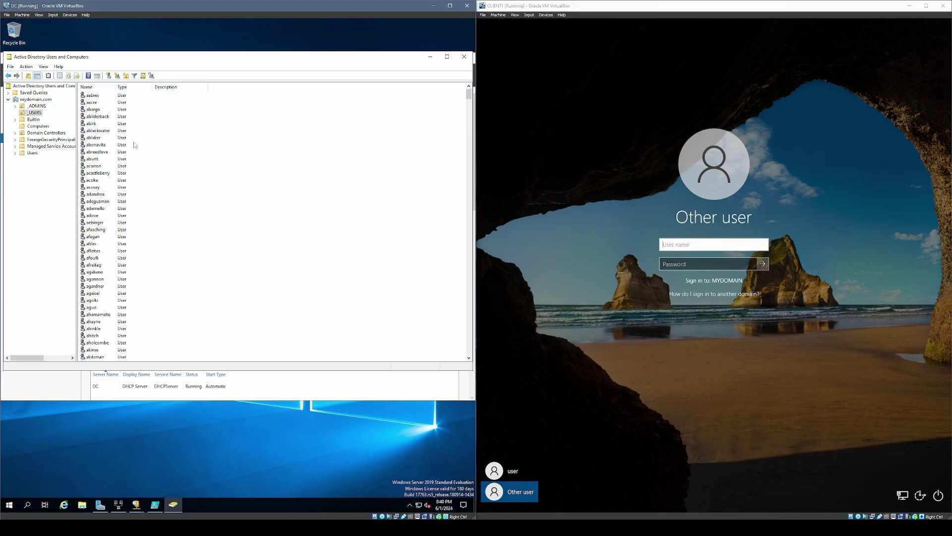
pyautogui.click(124, 230)
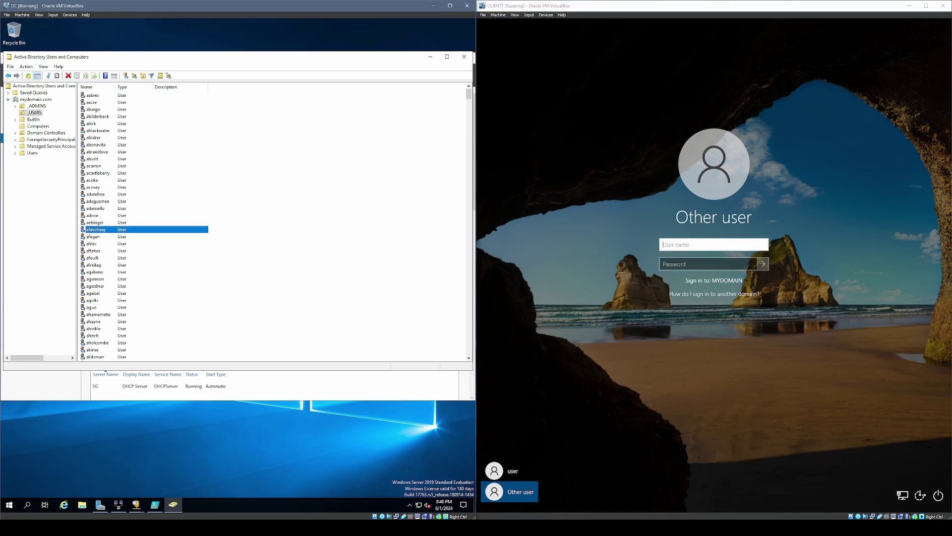
pyautogui.click(512, 492)
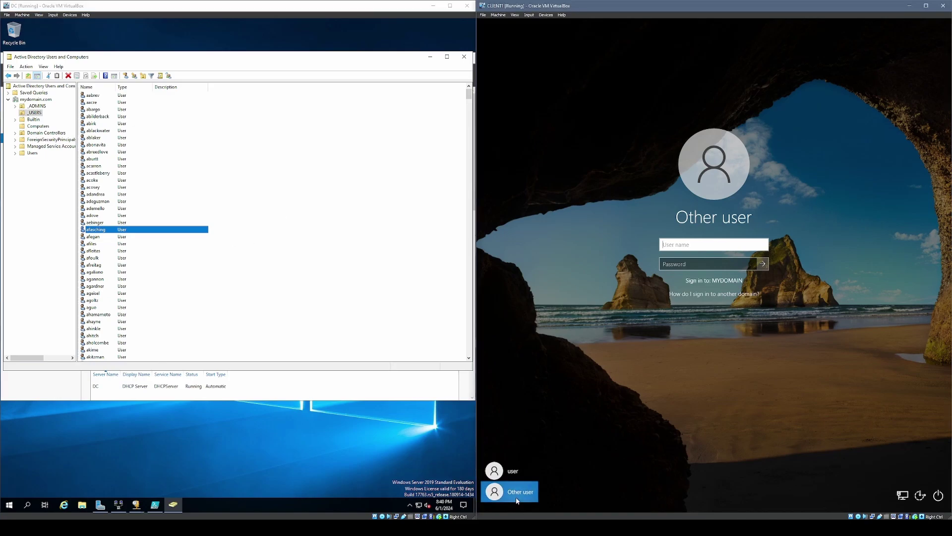
pyautogui.click(710, 245)
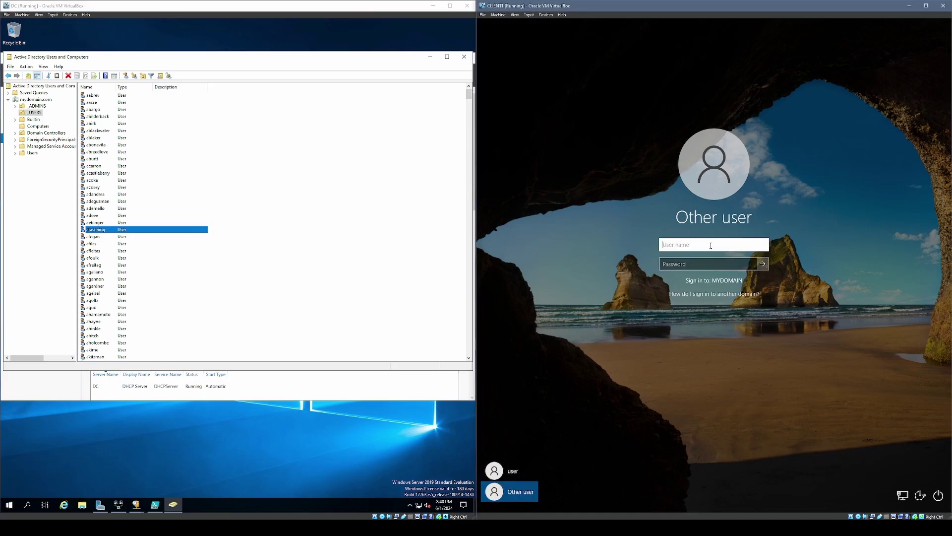
pyautogui.write('kho')
pyautogui.press('Tab')
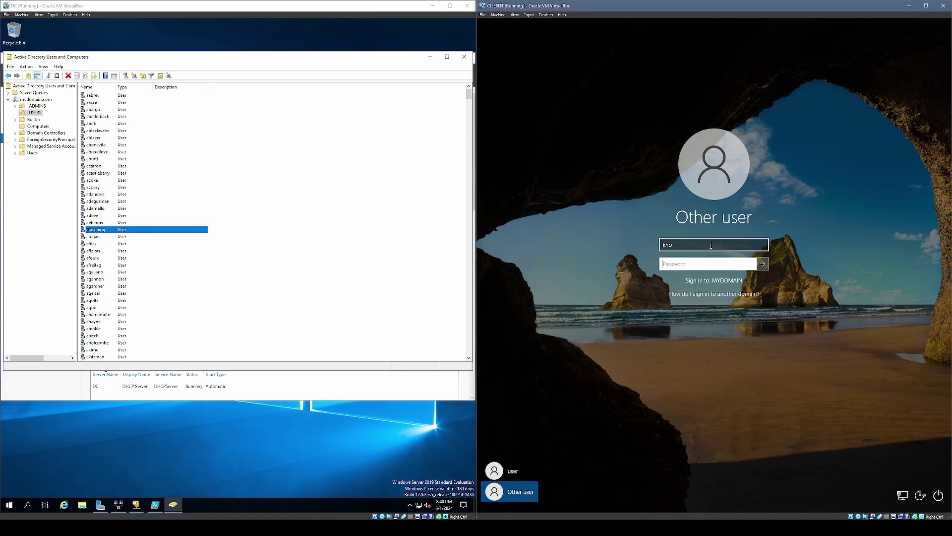
pyautogui.write('Password1')
pyautogui.press('Return')
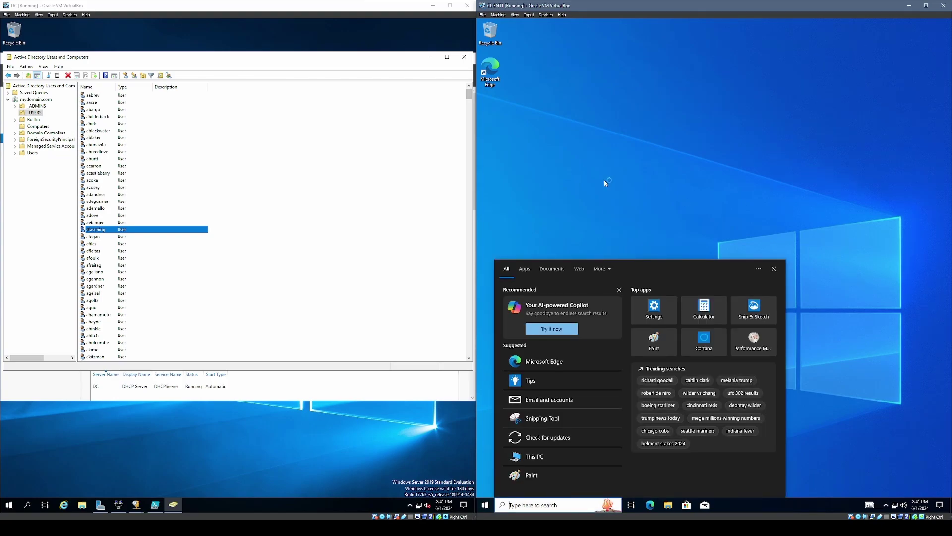
# - Run whoami in CLIENT1's Command Prompt and confirm the mydomain\ account prefix
pyautogui.click(547, 503)
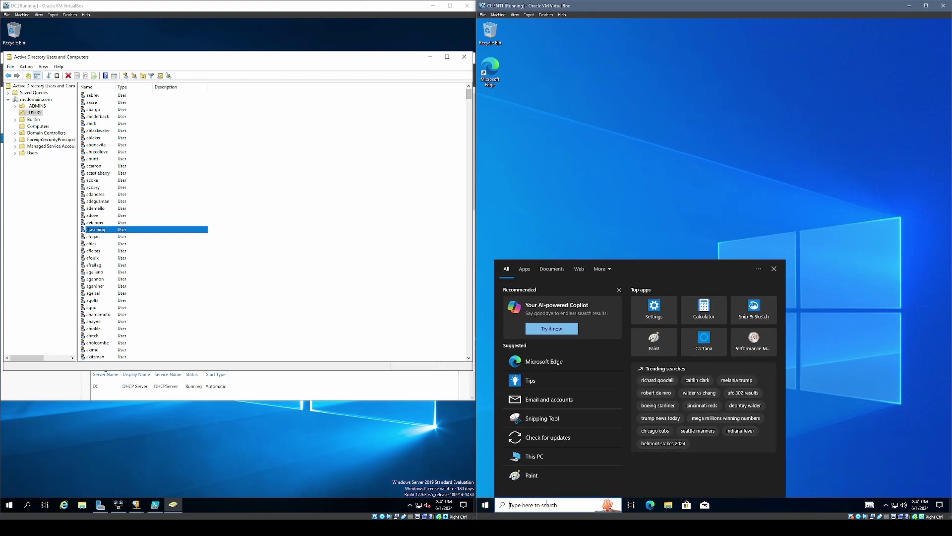
pyautogui.write('command')
pyautogui.press('Return')
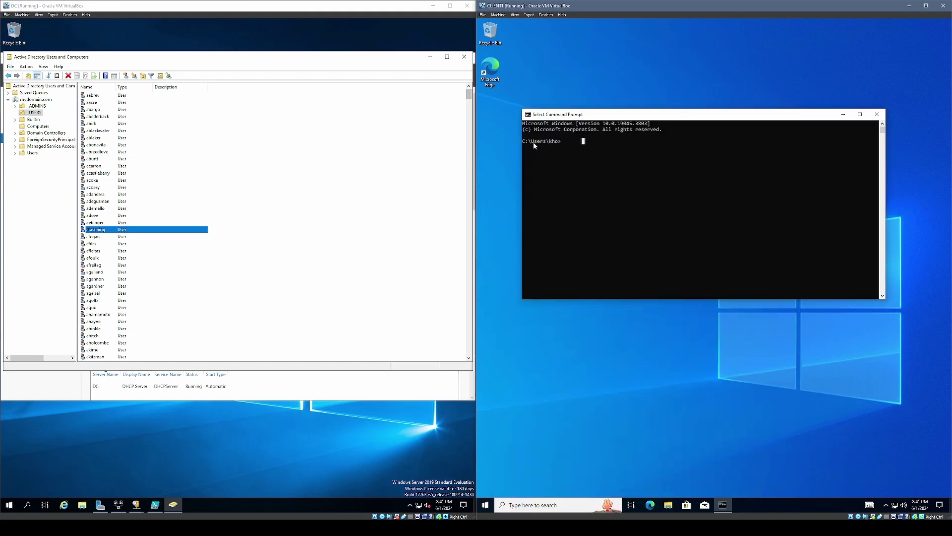
pyautogui.click(583, 144)
pyautogui.write('whoami')
pyautogui.press('Return')
pyautogui.click(525, 147)
pyautogui.moveTo(561, 146); pyautogui.dragTo(549, 147)
pyautogui.click(577, 160)
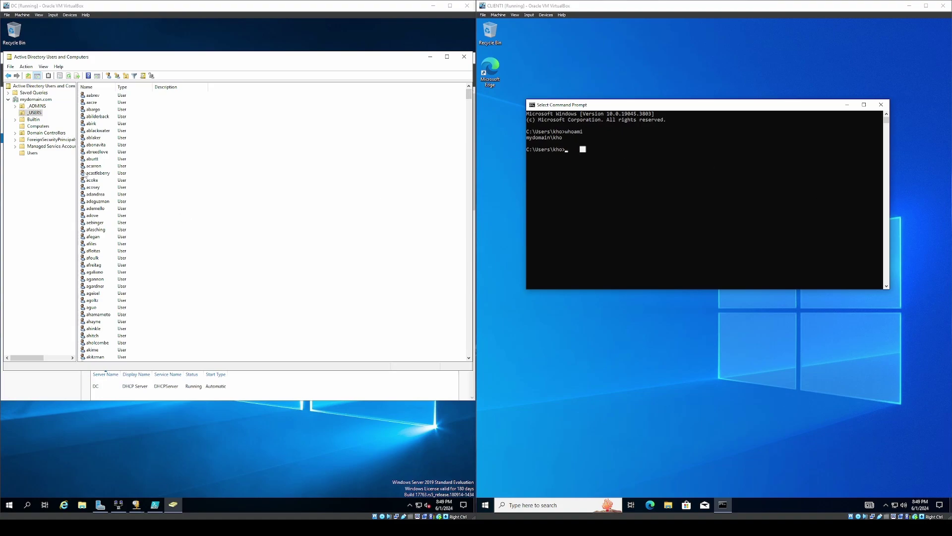
# - Review the domain user accounts on the DC, then show the lab network diagram in Chrome
pyautogui.click(124, 138)
pyautogui.click(118, 230)
pyautogui.click(120, 320)
pyautogui.click(119, 208)
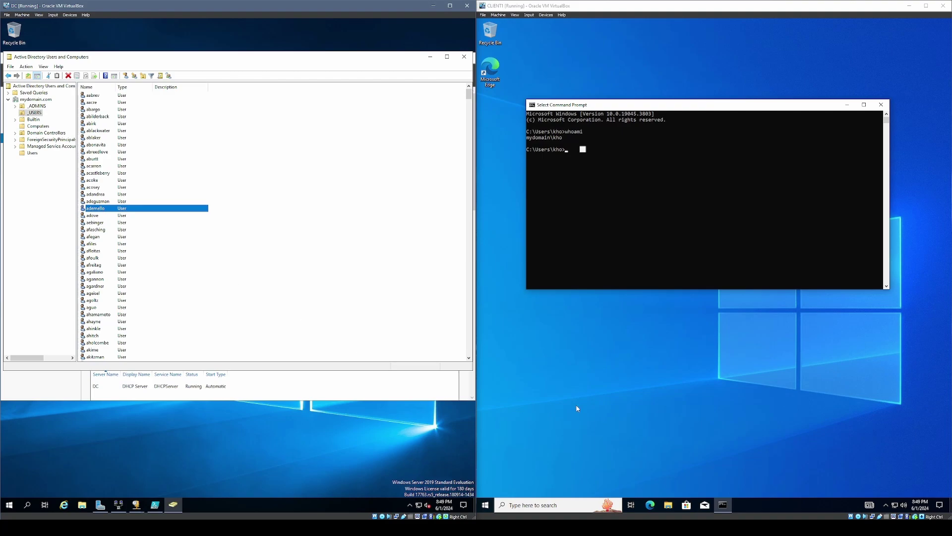
pyautogui.click(554, 412)
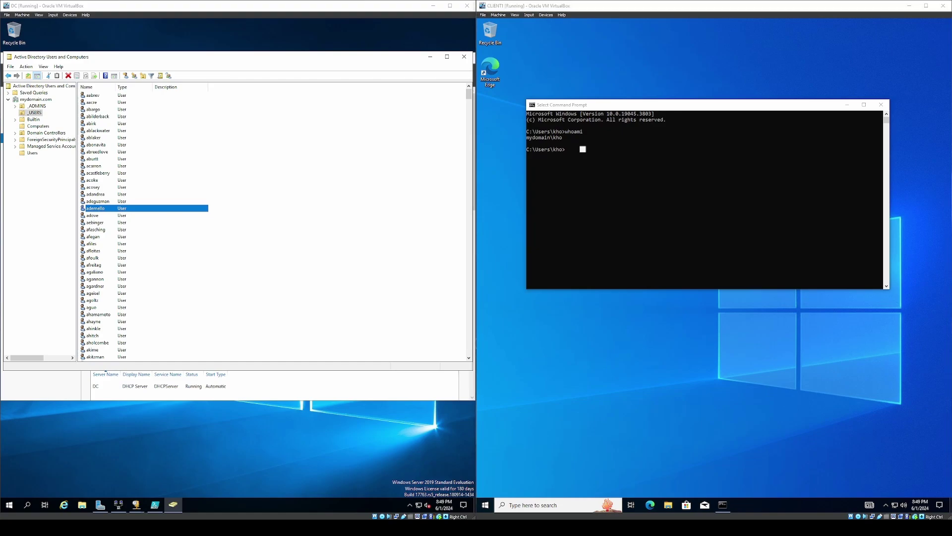
pyautogui.click(15, 144)
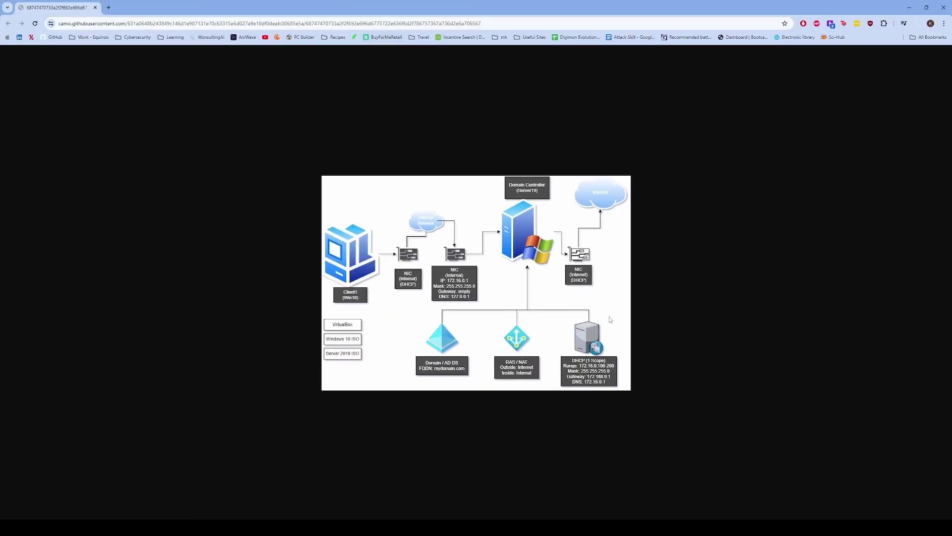